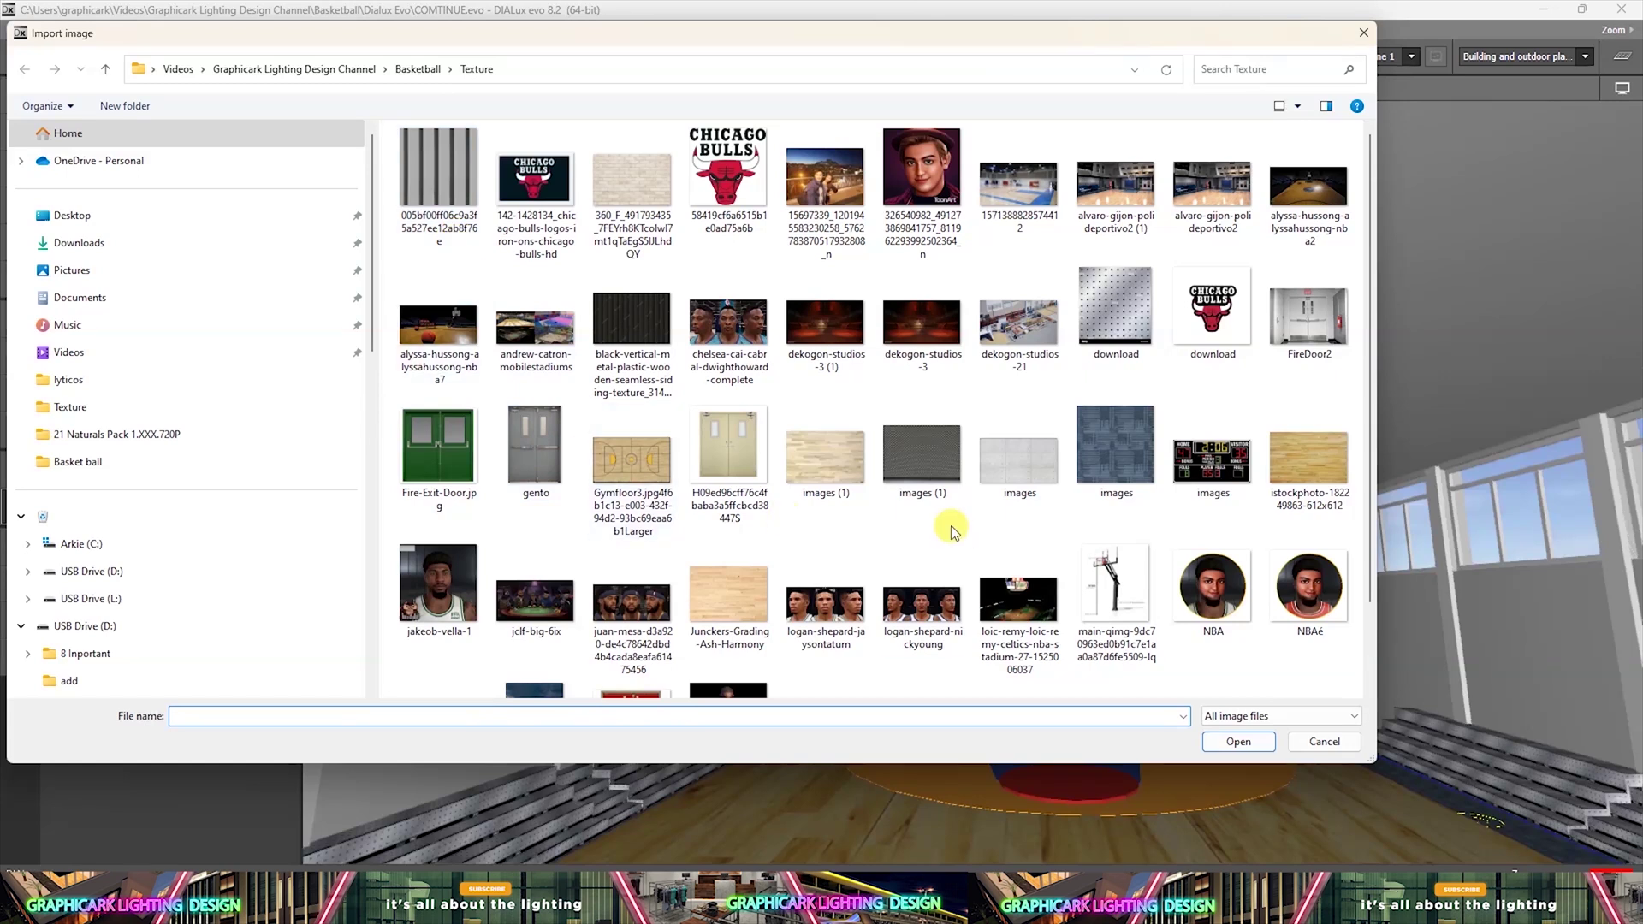
Create a texture material from the grey ribbed-panel image and apply it to the hall's ceiling.
double_click(455, 177)
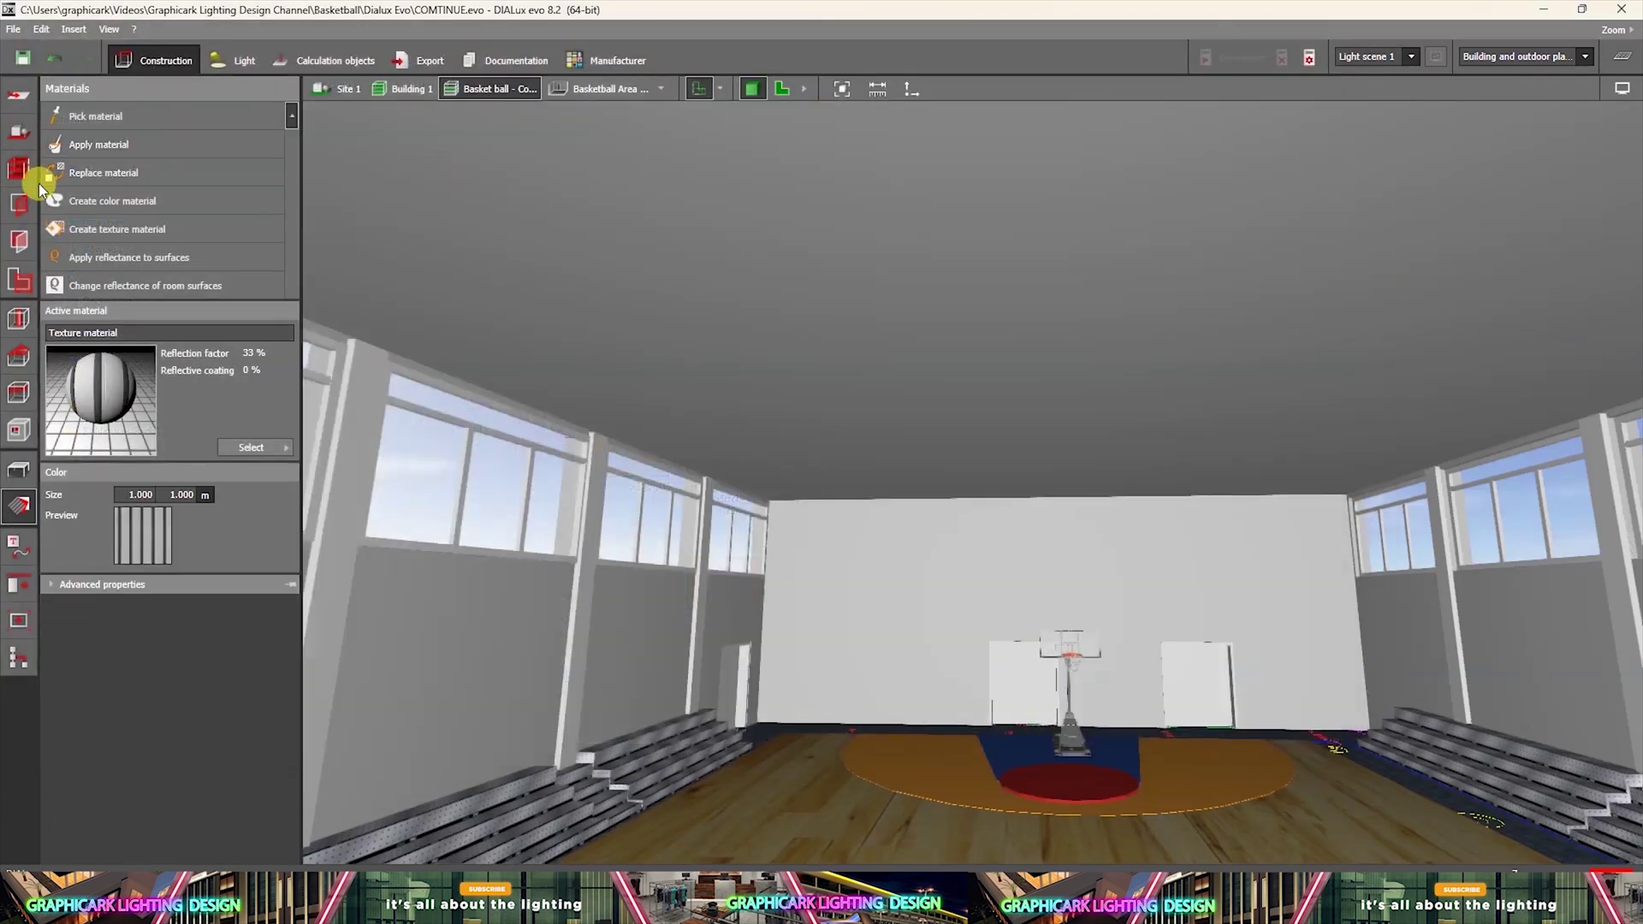
click(107, 144)
click(793, 203)
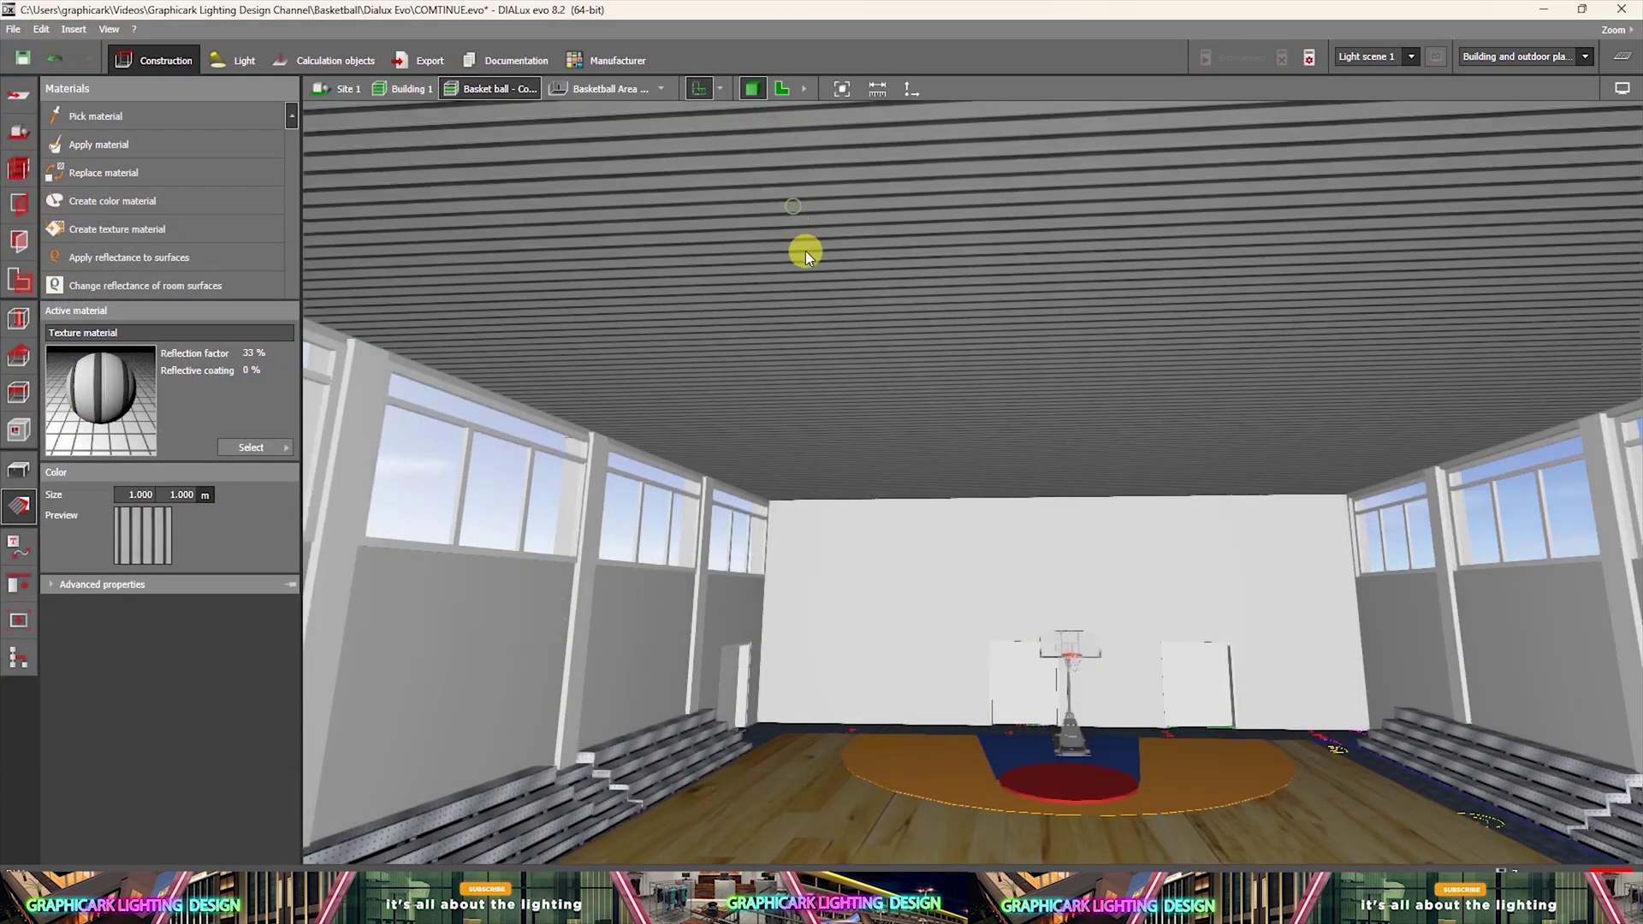
scroll(1056, 587, up, 2)
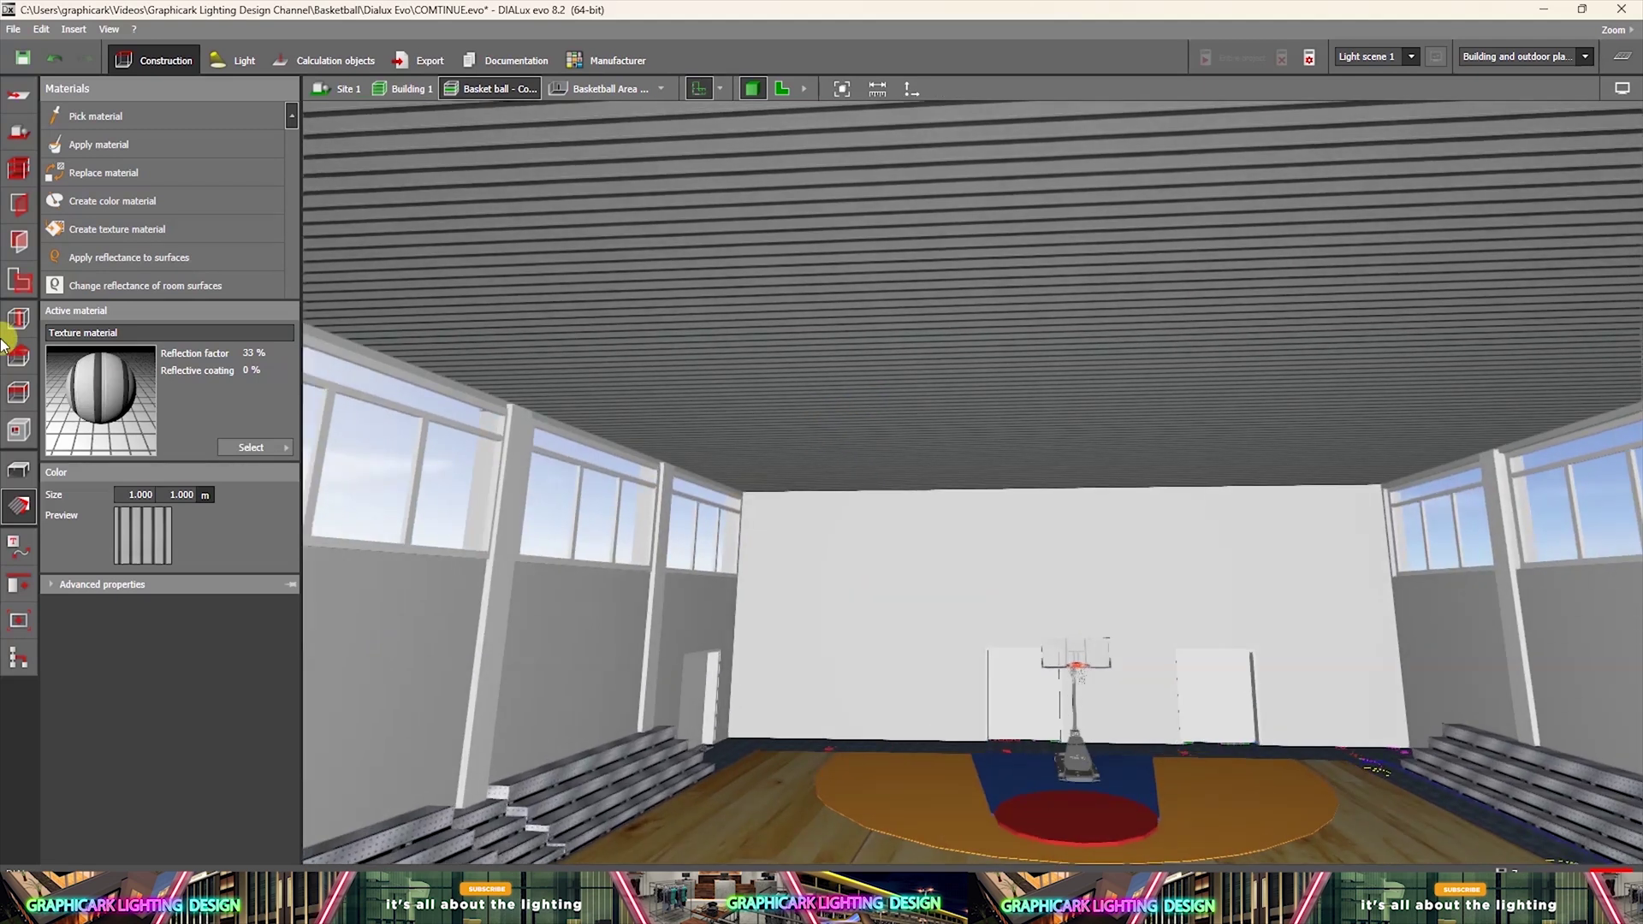
Create a texture material from the beige brick image and apply it to the end wall behind the basketball hoop.
click(103, 230)
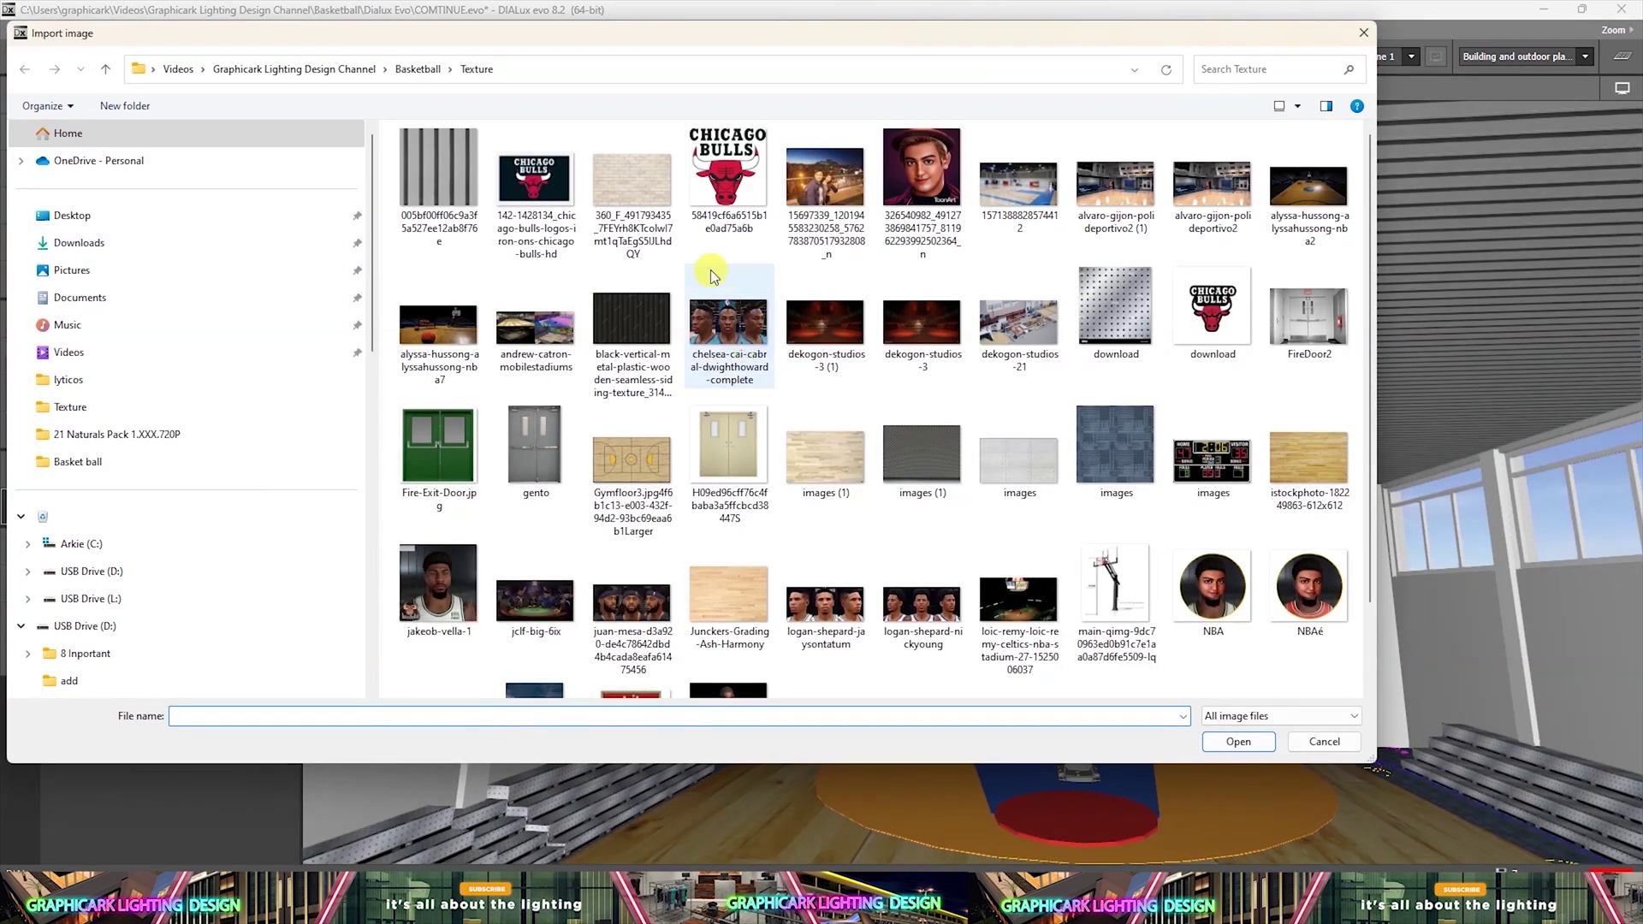
double_click(633, 196)
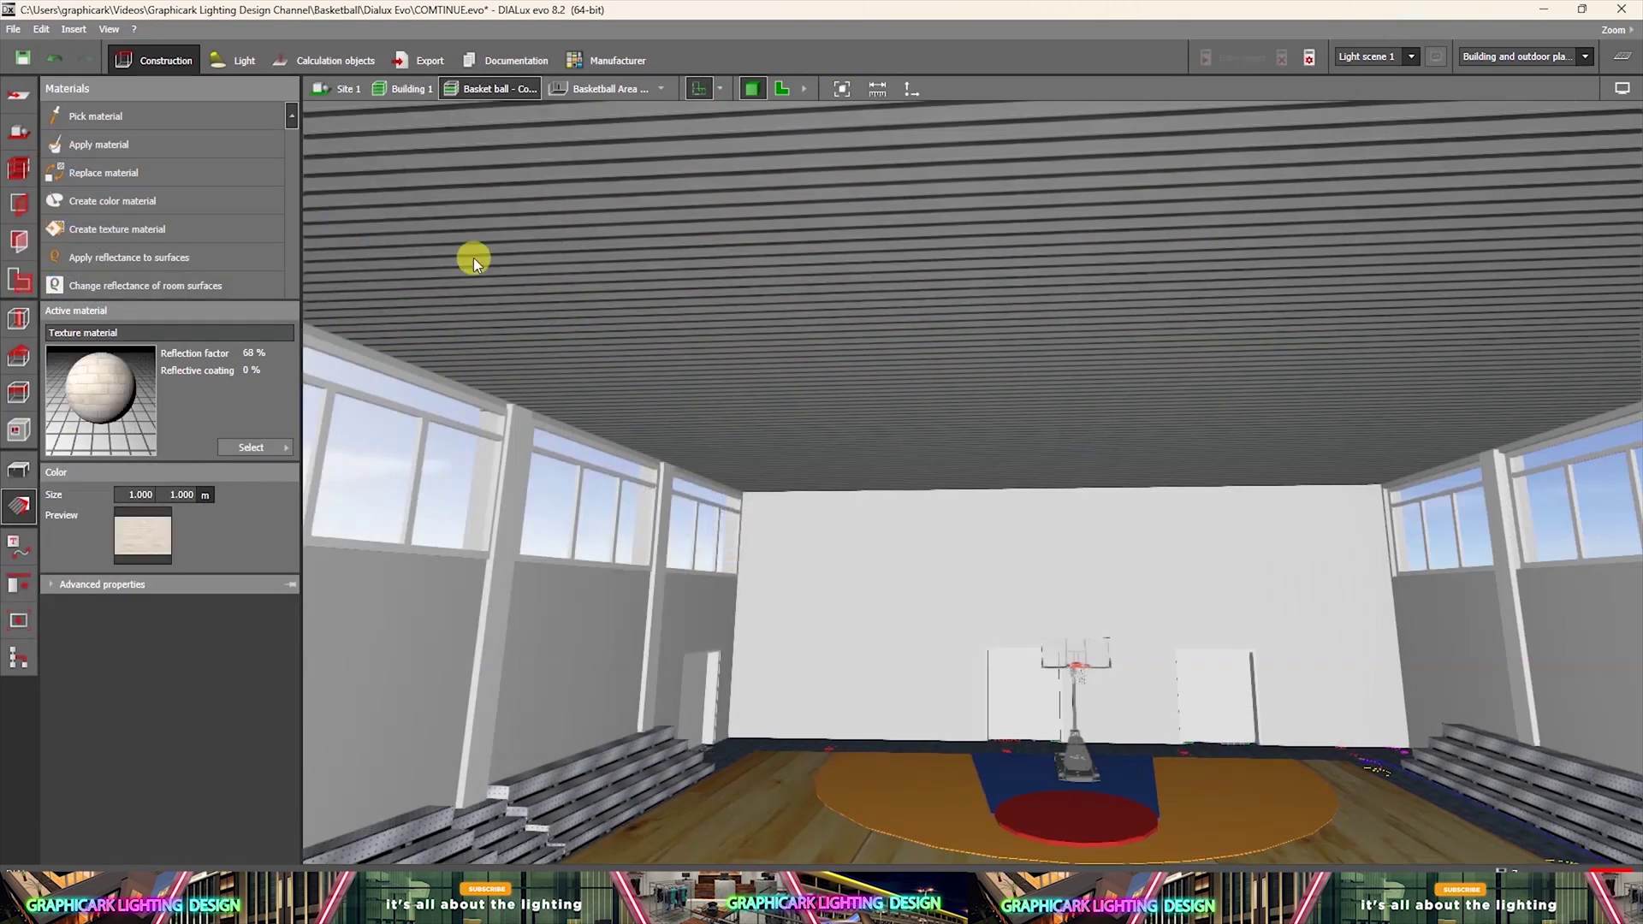
click(115, 144)
click(1013, 562)
scroll(984, 645, up, 2)
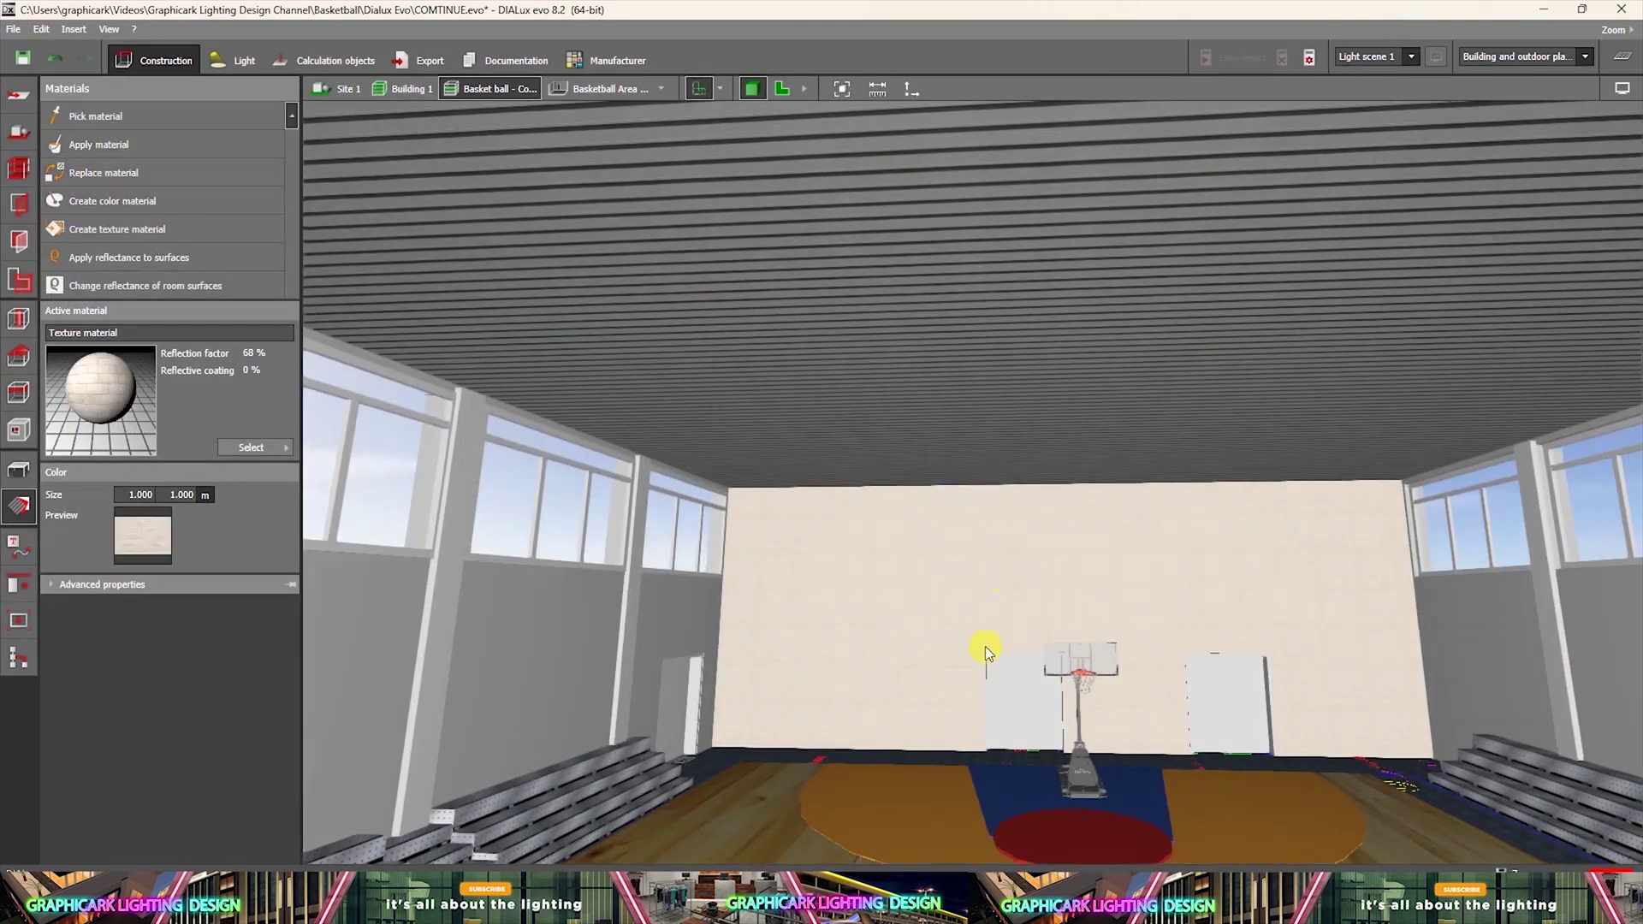
Apply the active brick texture to the long side wall with the windows above the bleachers.
right_drag(717, 769, 751, 813)
click(95, 143)
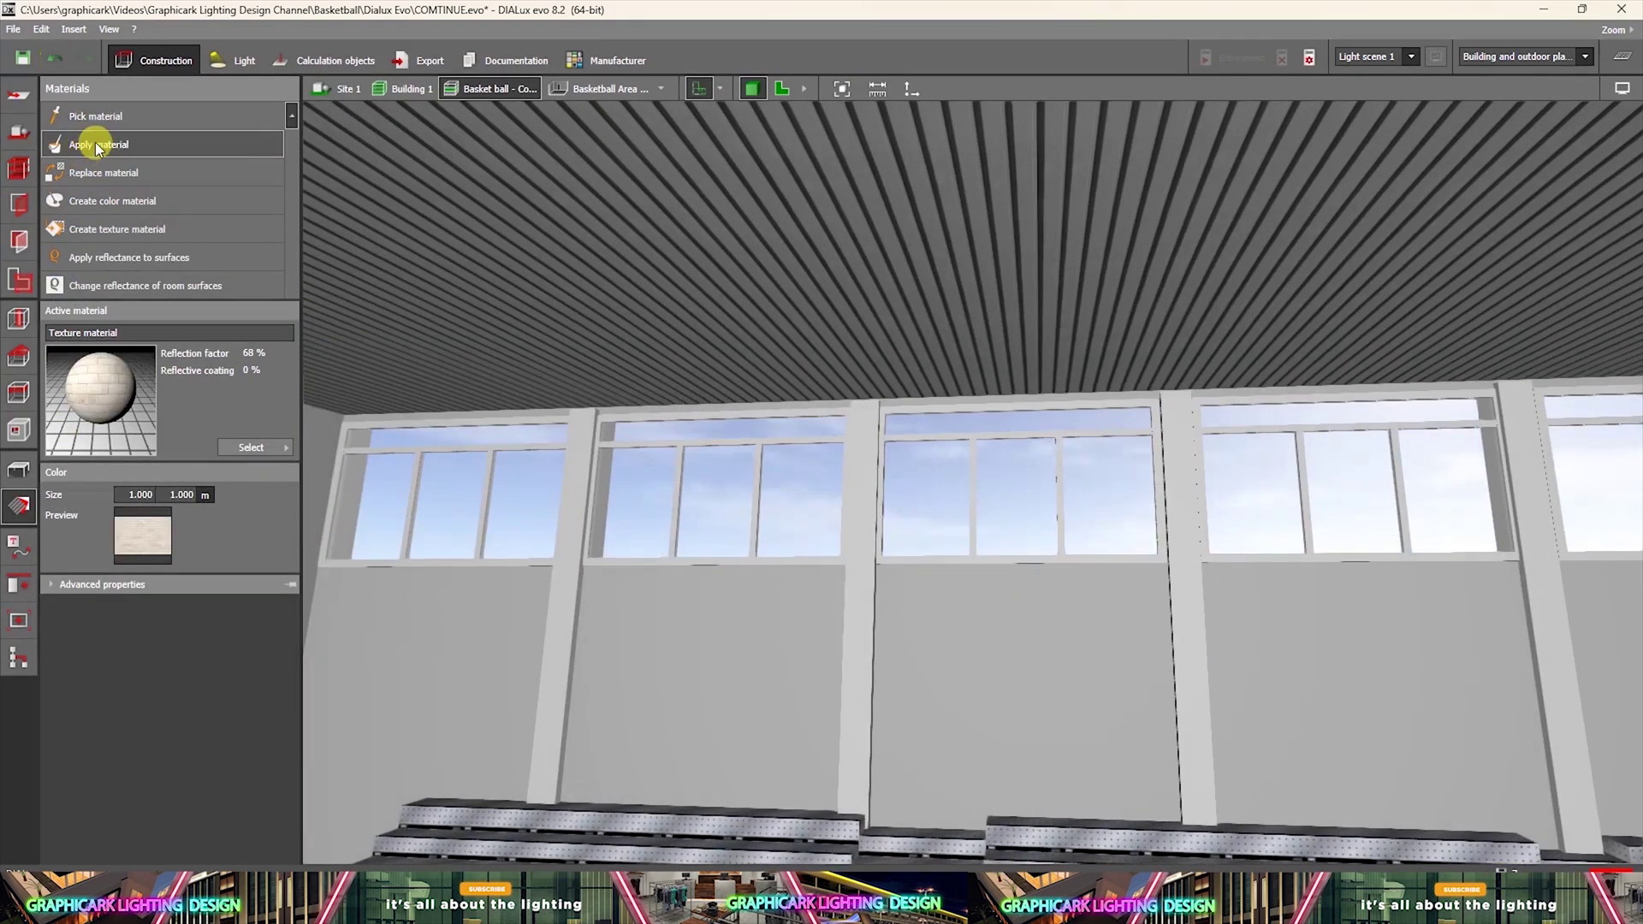
click(721, 678)
scroll(753, 710, up, 1)
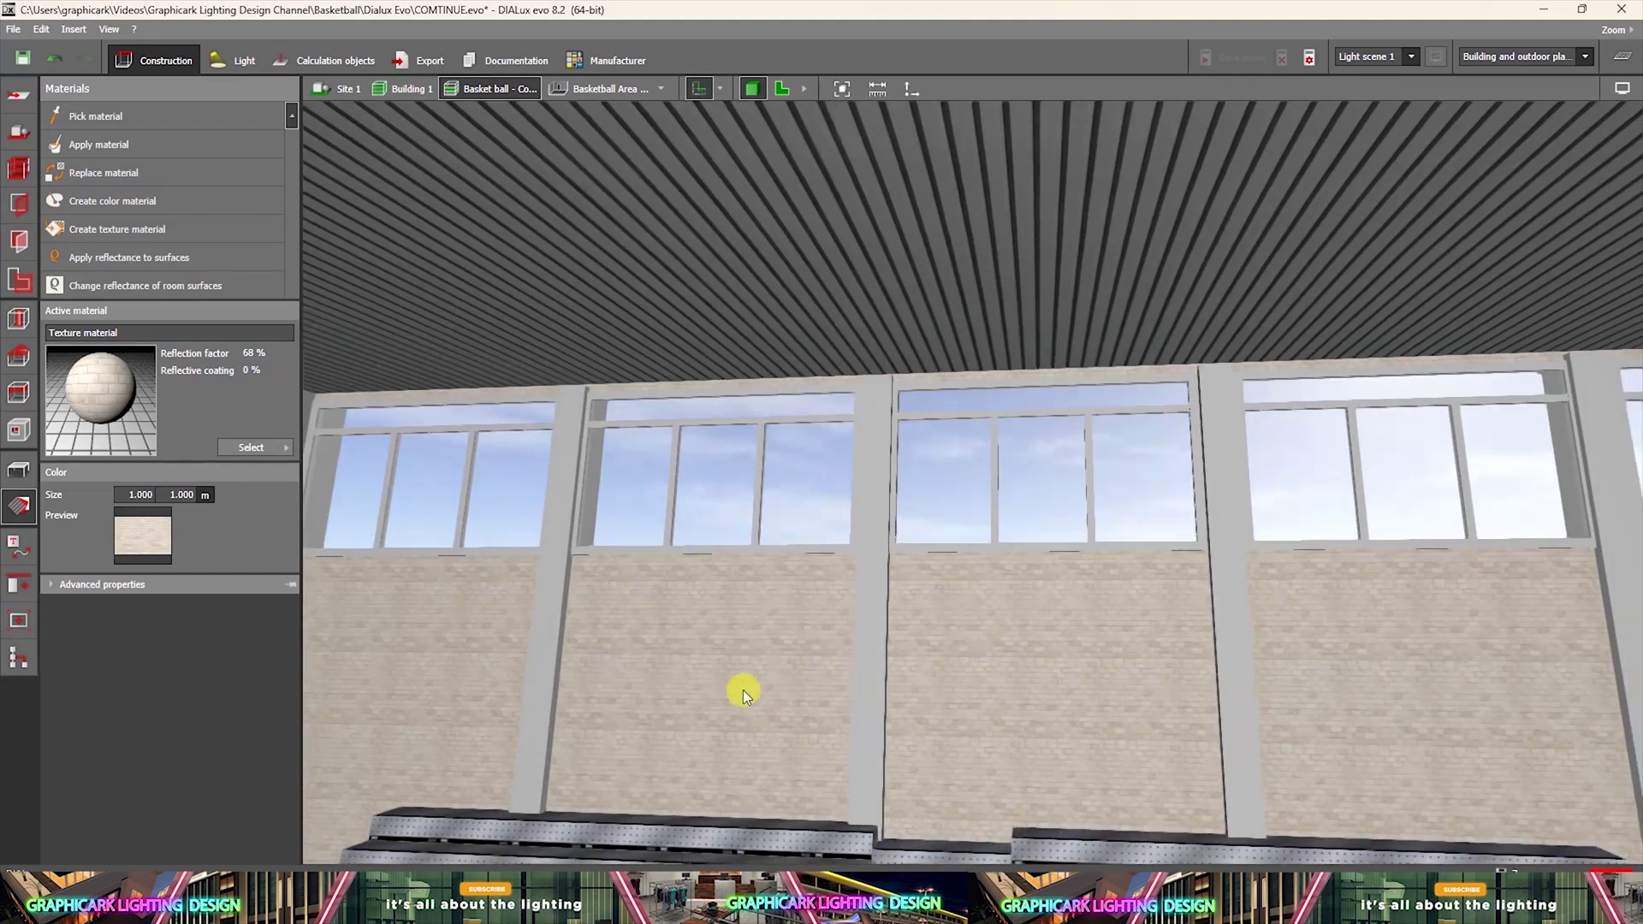
Apply the brick texture to the faces of the first columns between the windows on the side wall.
scroll(697, 697, down, 1)
drag(696, 697, 695, 645)
click(555, 632)
drag(146, 433, 858, 663)
right_drag(972, 690, 1258, 702)
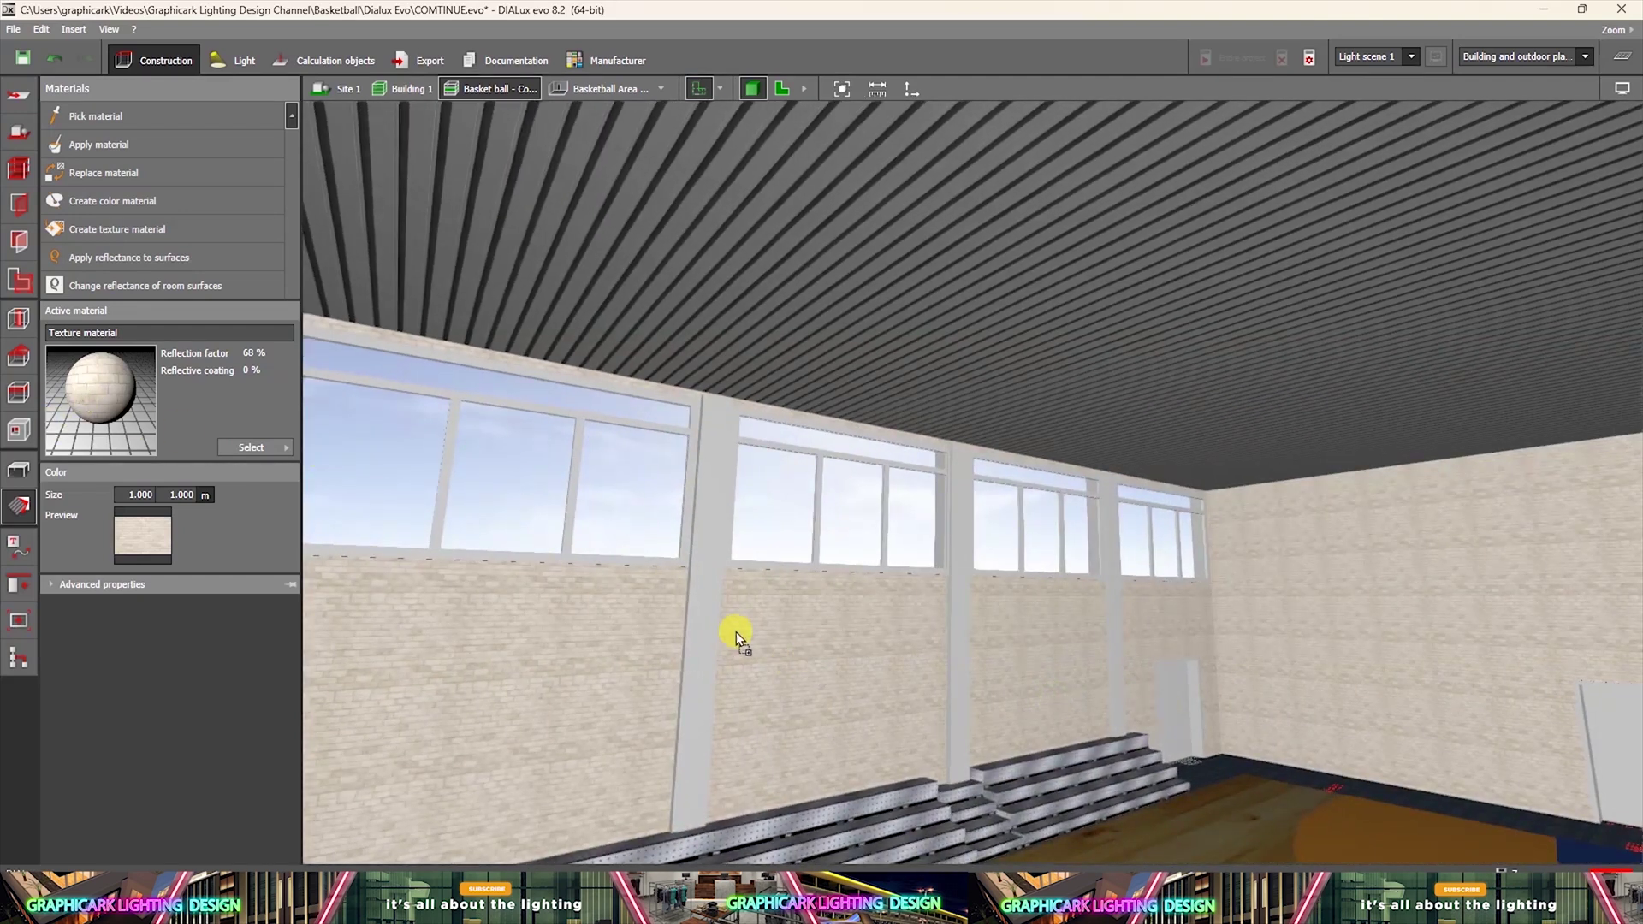
click(708, 628)
drag(94, 388, 964, 597)
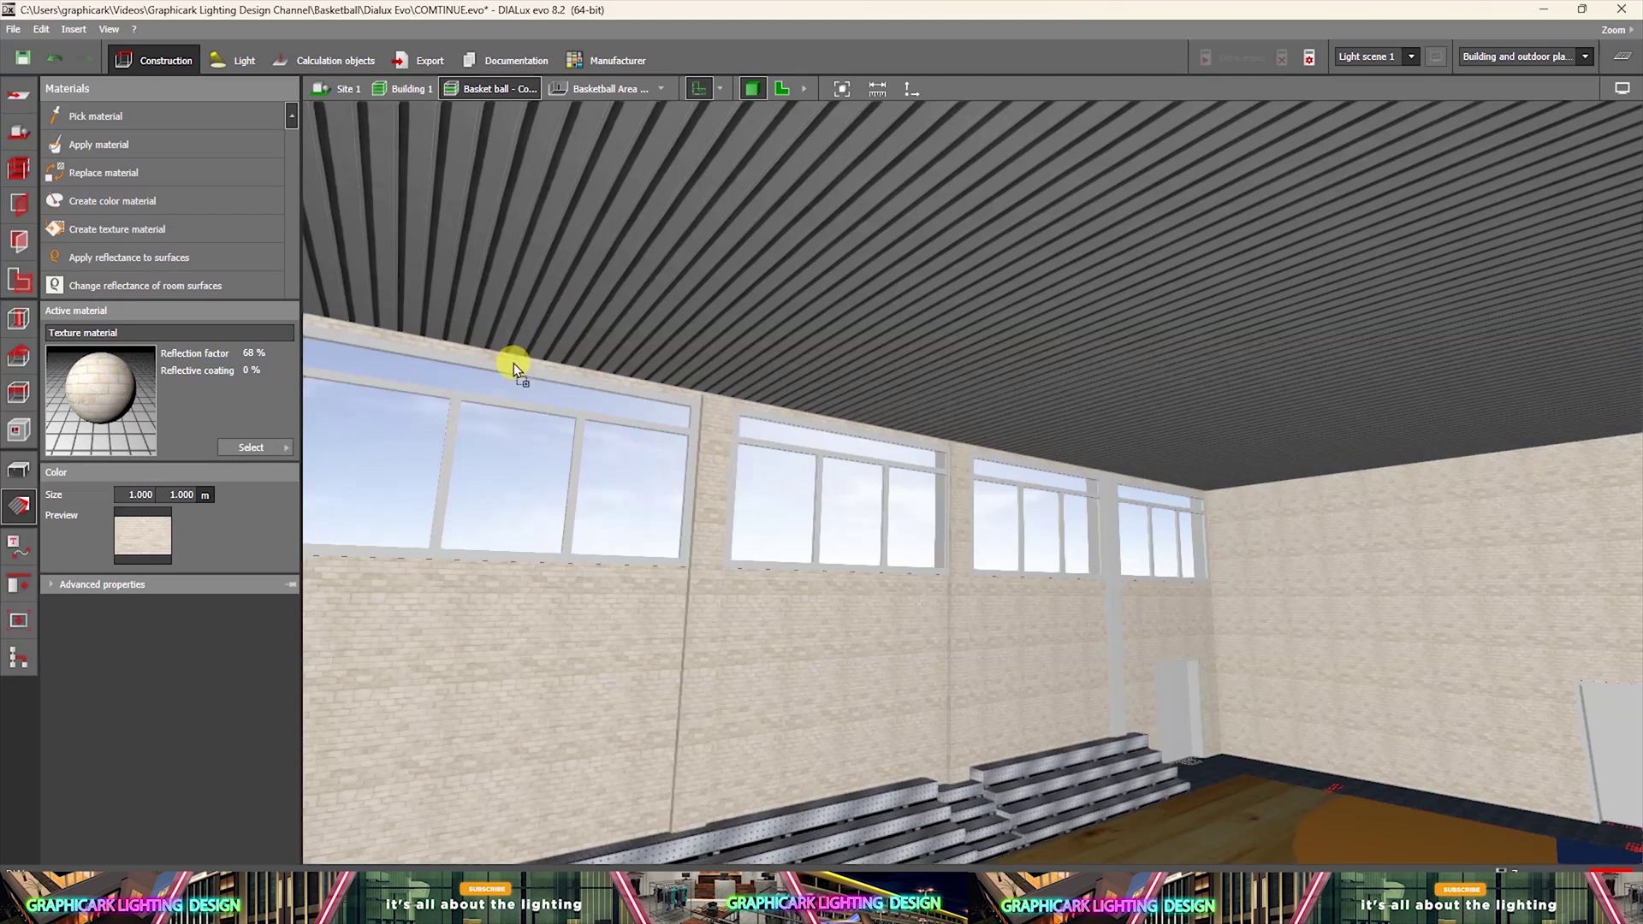
Apply the brick texture to the frames of the first two windows on the side wall.
drag(106, 400, 430, 352)
scroll(743, 563, down, 1)
scroll(743, 564, up, 2)
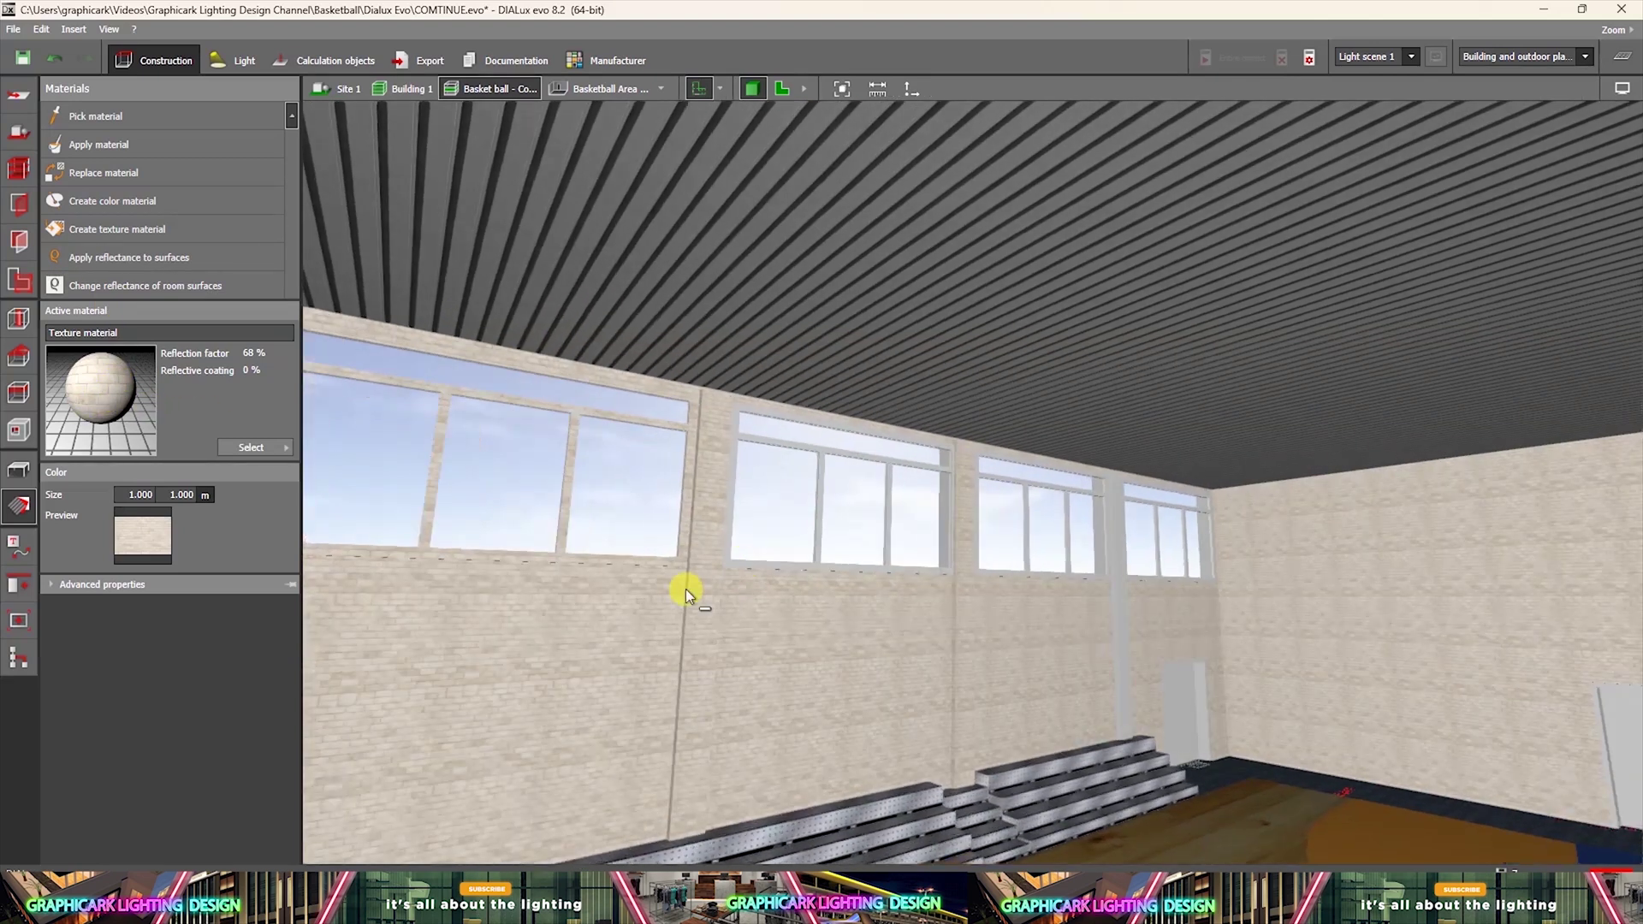
right_drag(747, 582, 1006, 657)
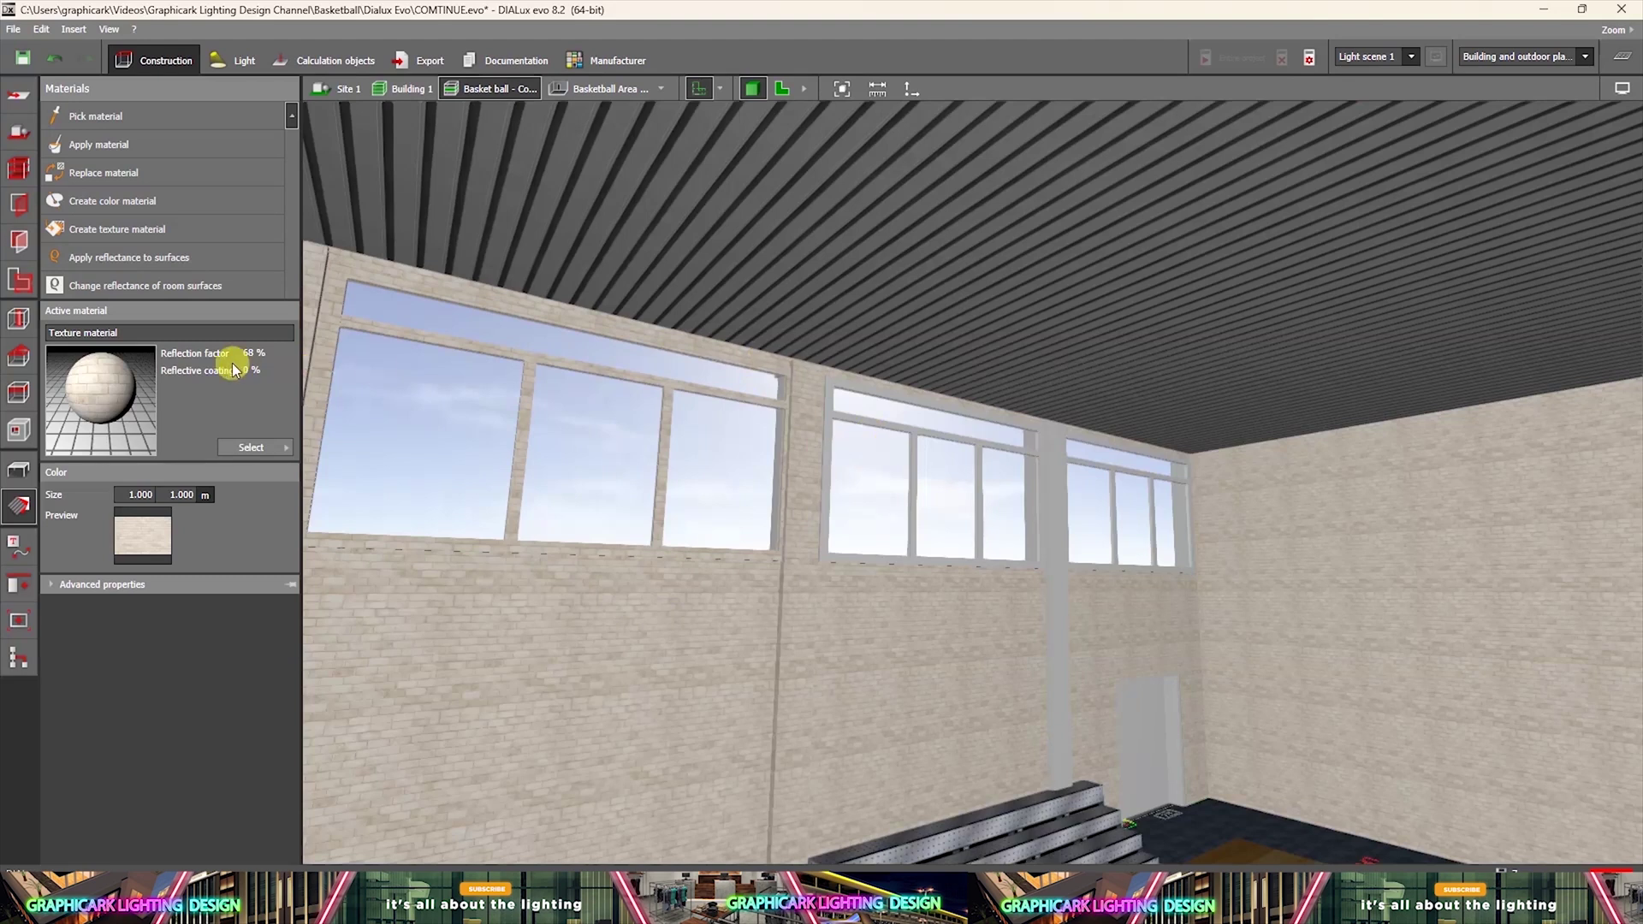
drag(100, 390, 981, 413)
scroll(1093, 534, up, 1)
Apply the brick texture to the remaining columns and window frames on the same side wall.
drag(101, 382, 1056, 568)
right_drag(1057, 567, 1421, 575)
drag(82, 458, 839, 624)
drag(429, 424, 1098, 616)
Create a texture material from the gento door image, apply it to the door beside the bleachers and align it with the door leaf.
scroll(1097, 613, down, 5)
right_drag(1080, 611, 1213, 579)
scroll(1209, 585, up, 5)
right_drag(1159, 686, 933, 571)
drag(932, 568, 1045, 597)
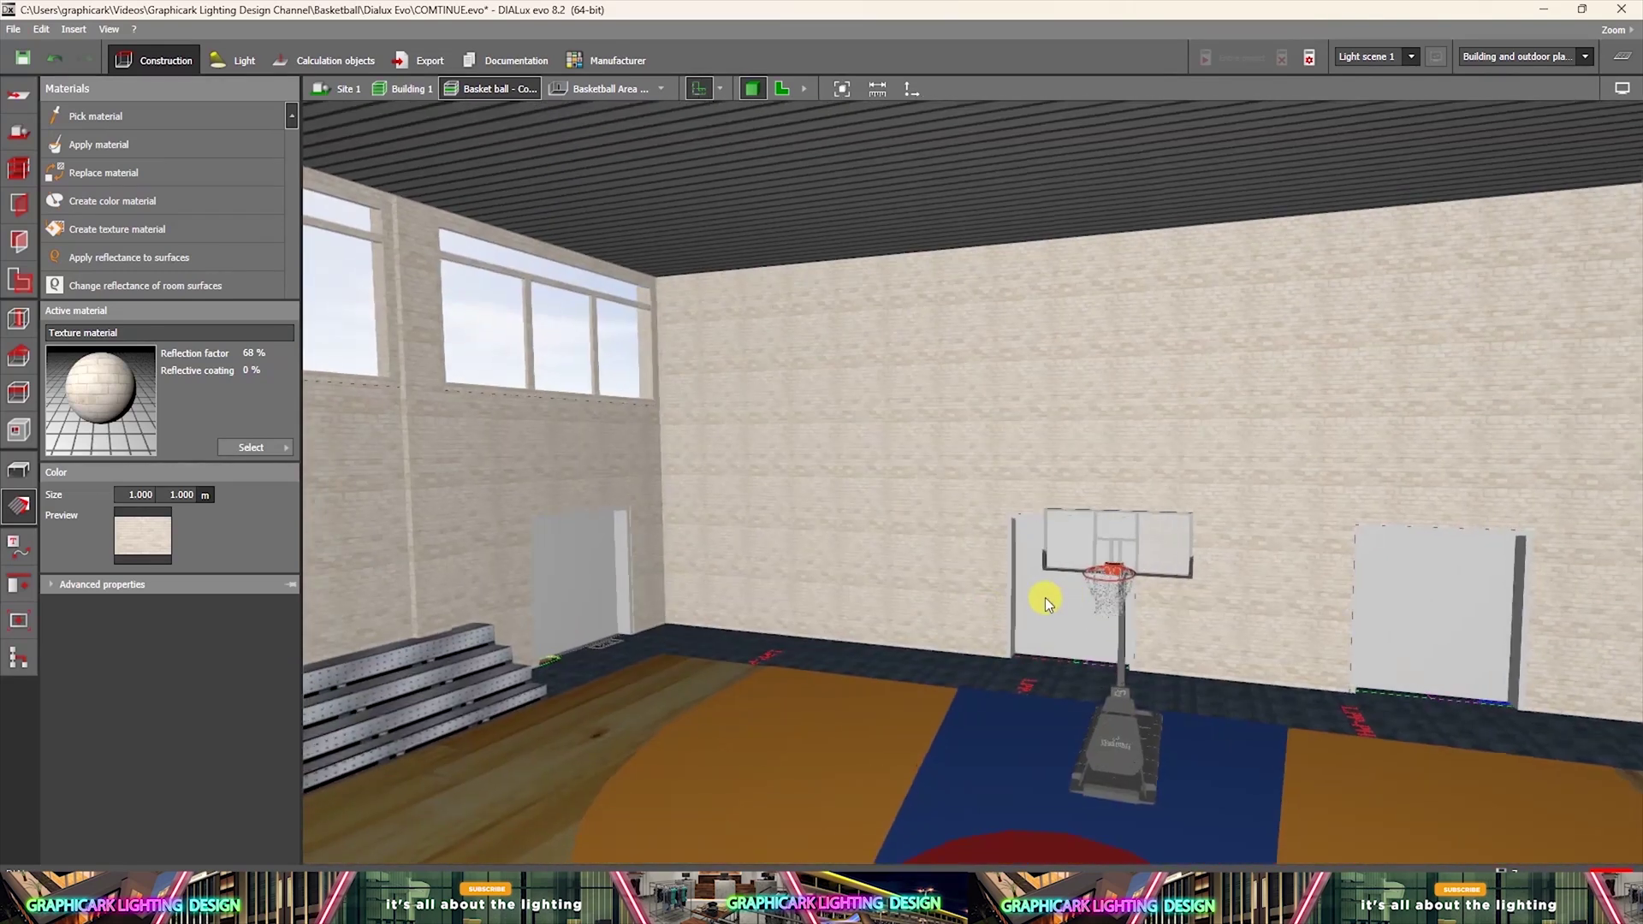
click(114, 229)
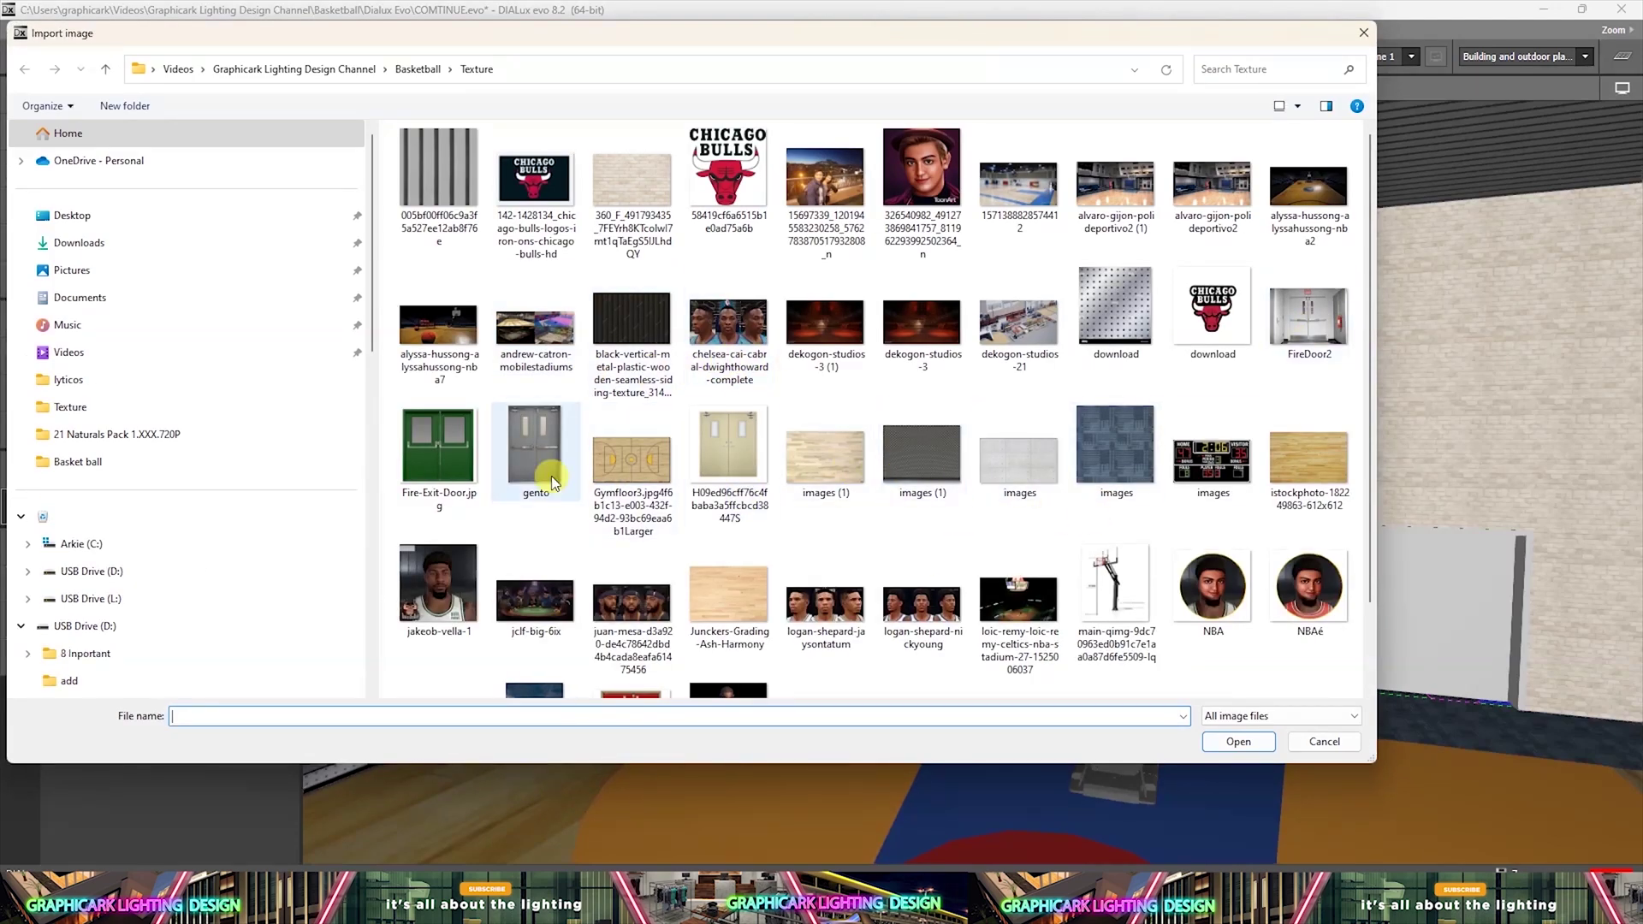
double_click(518, 450)
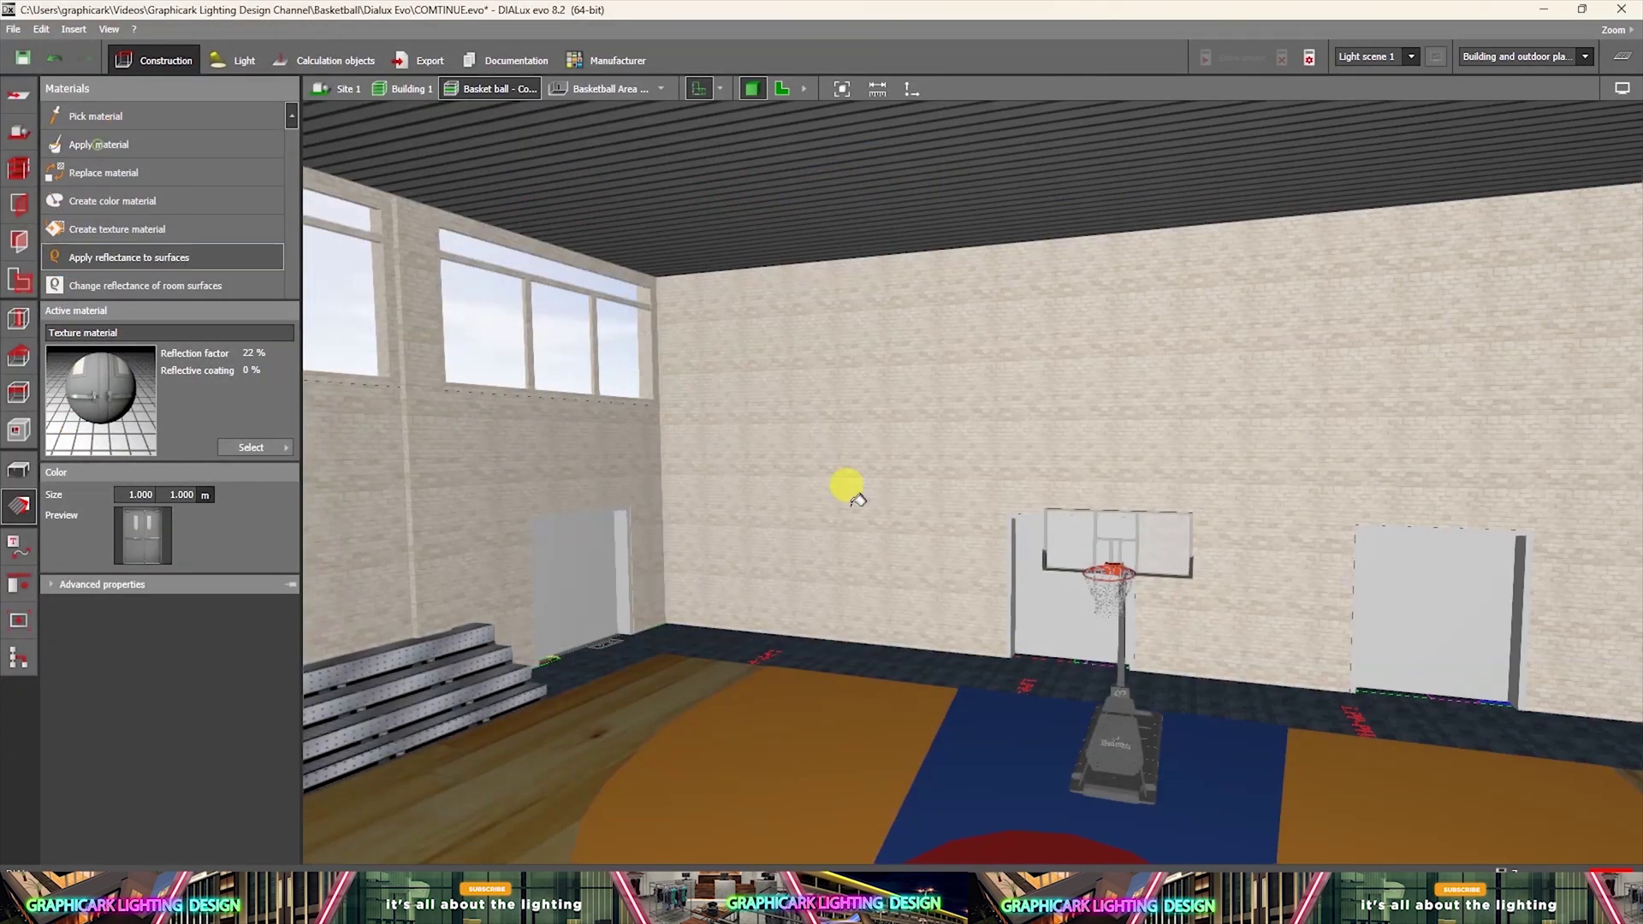
click(574, 567)
drag(574, 566, 872, 666)
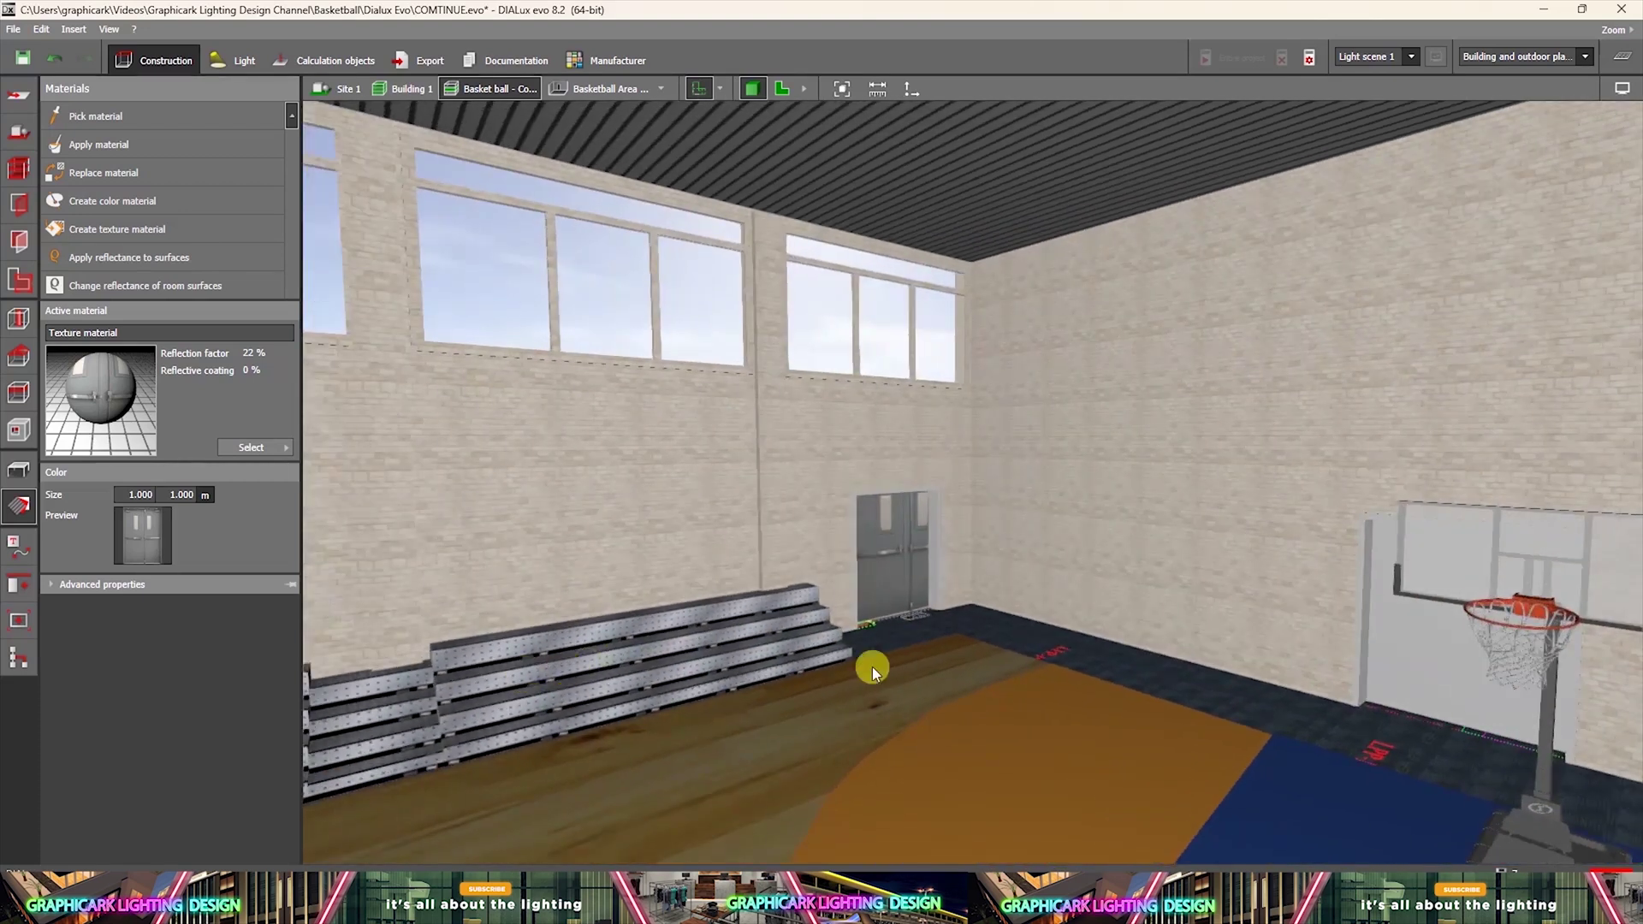
click(914, 604)
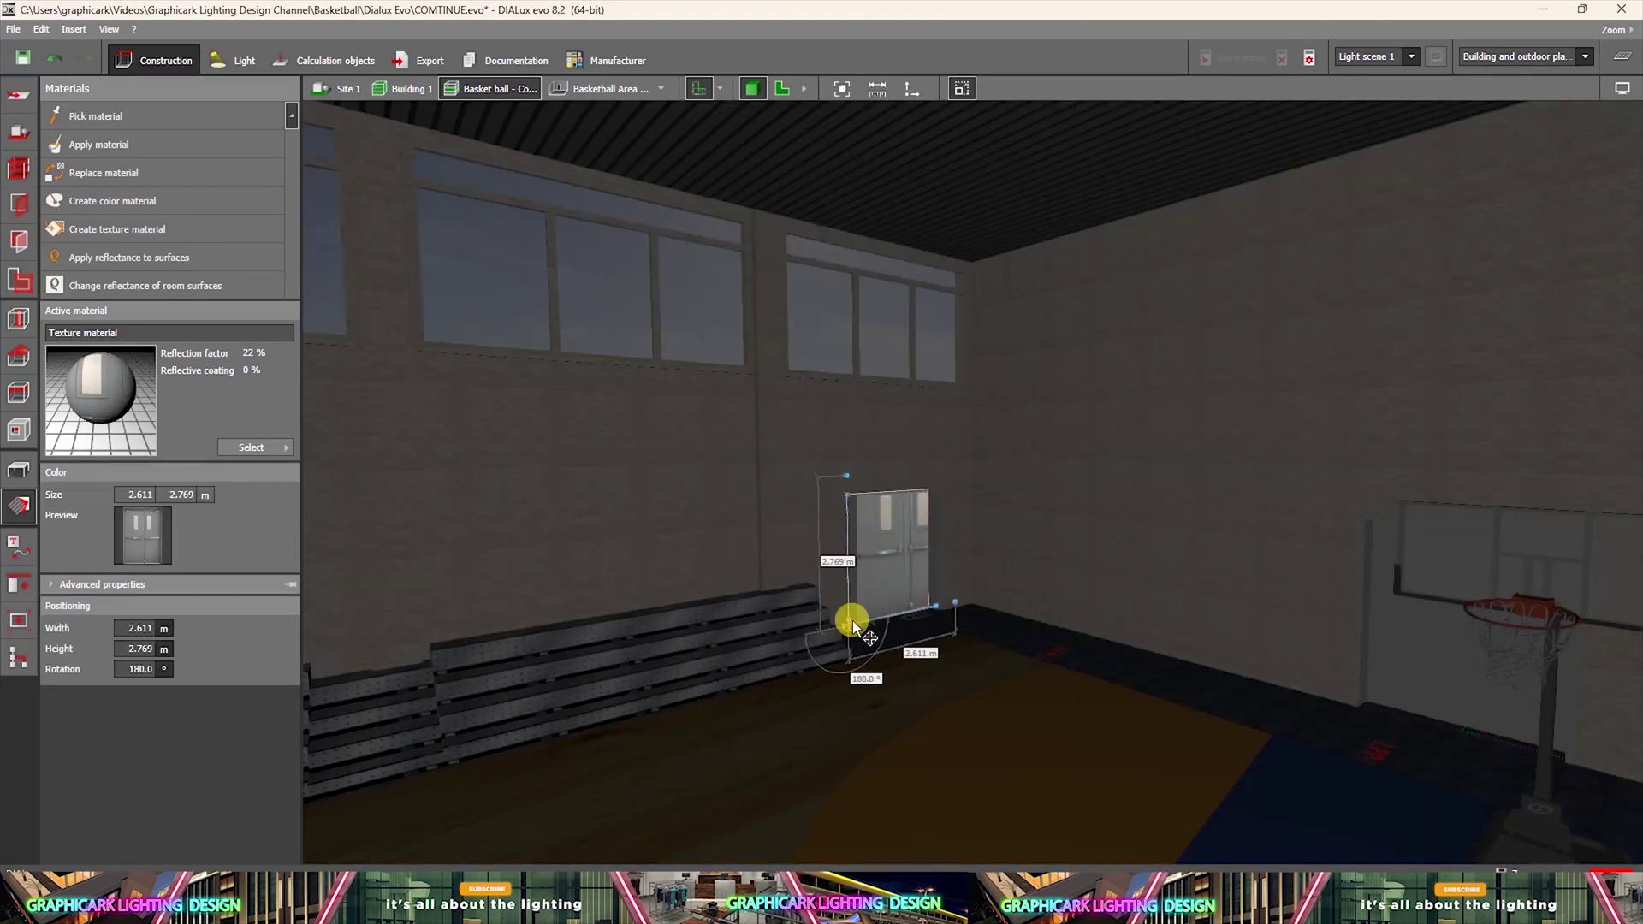
drag(917, 697, 492, 462)
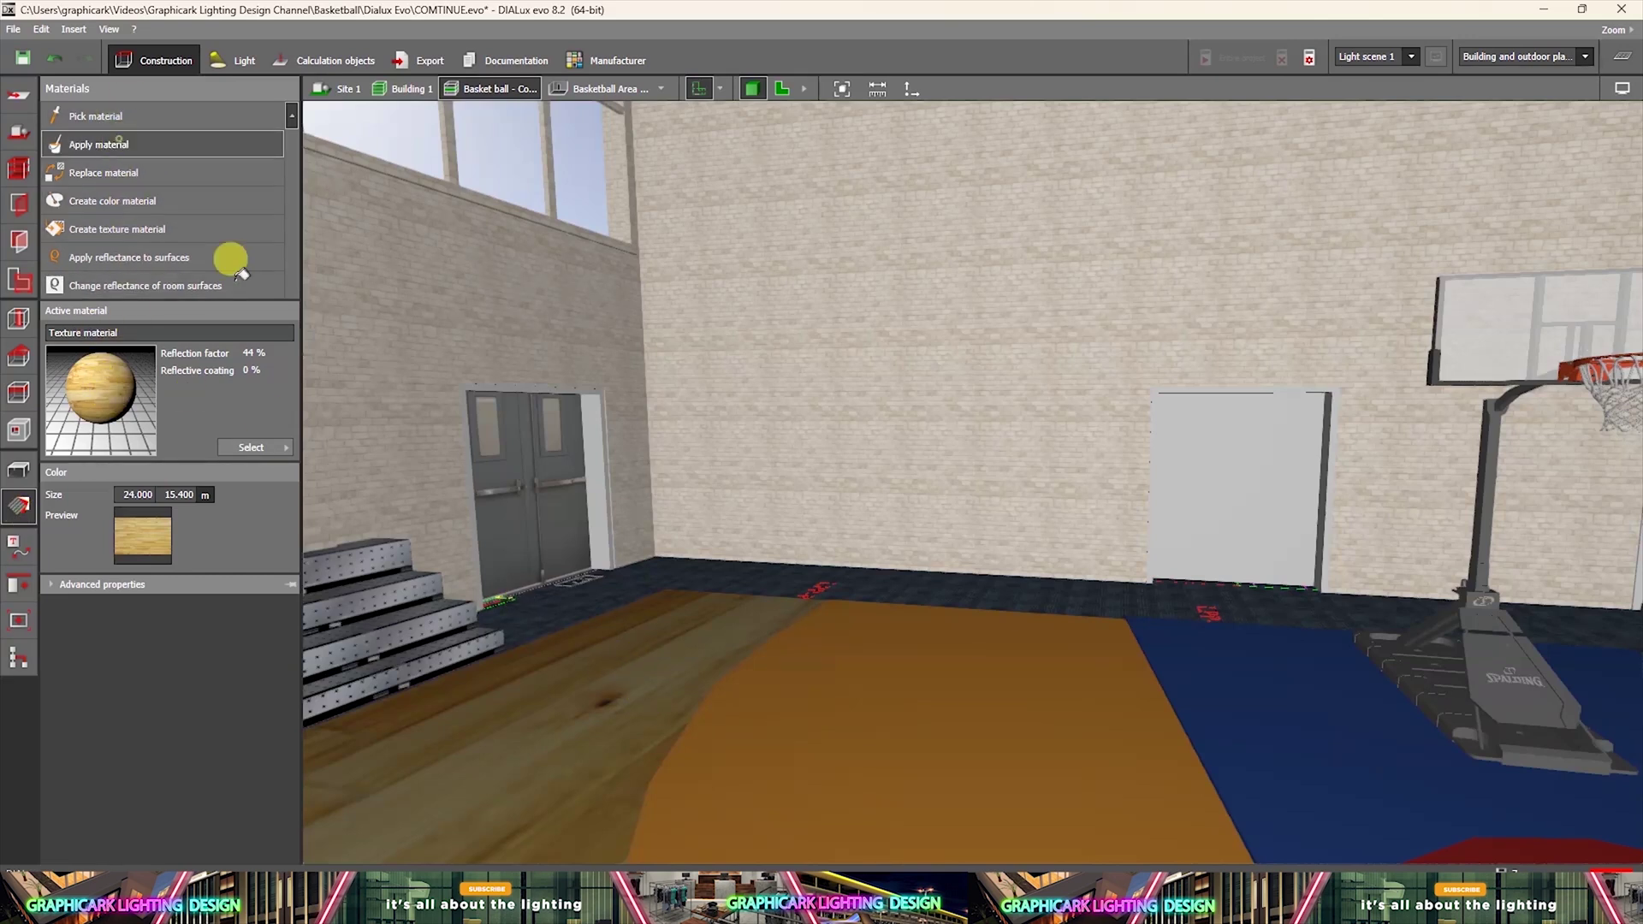
Apply the light wood texture to the frame and inner reveal of the door beside the bleachers.
drag(525, 605, 463, 606)
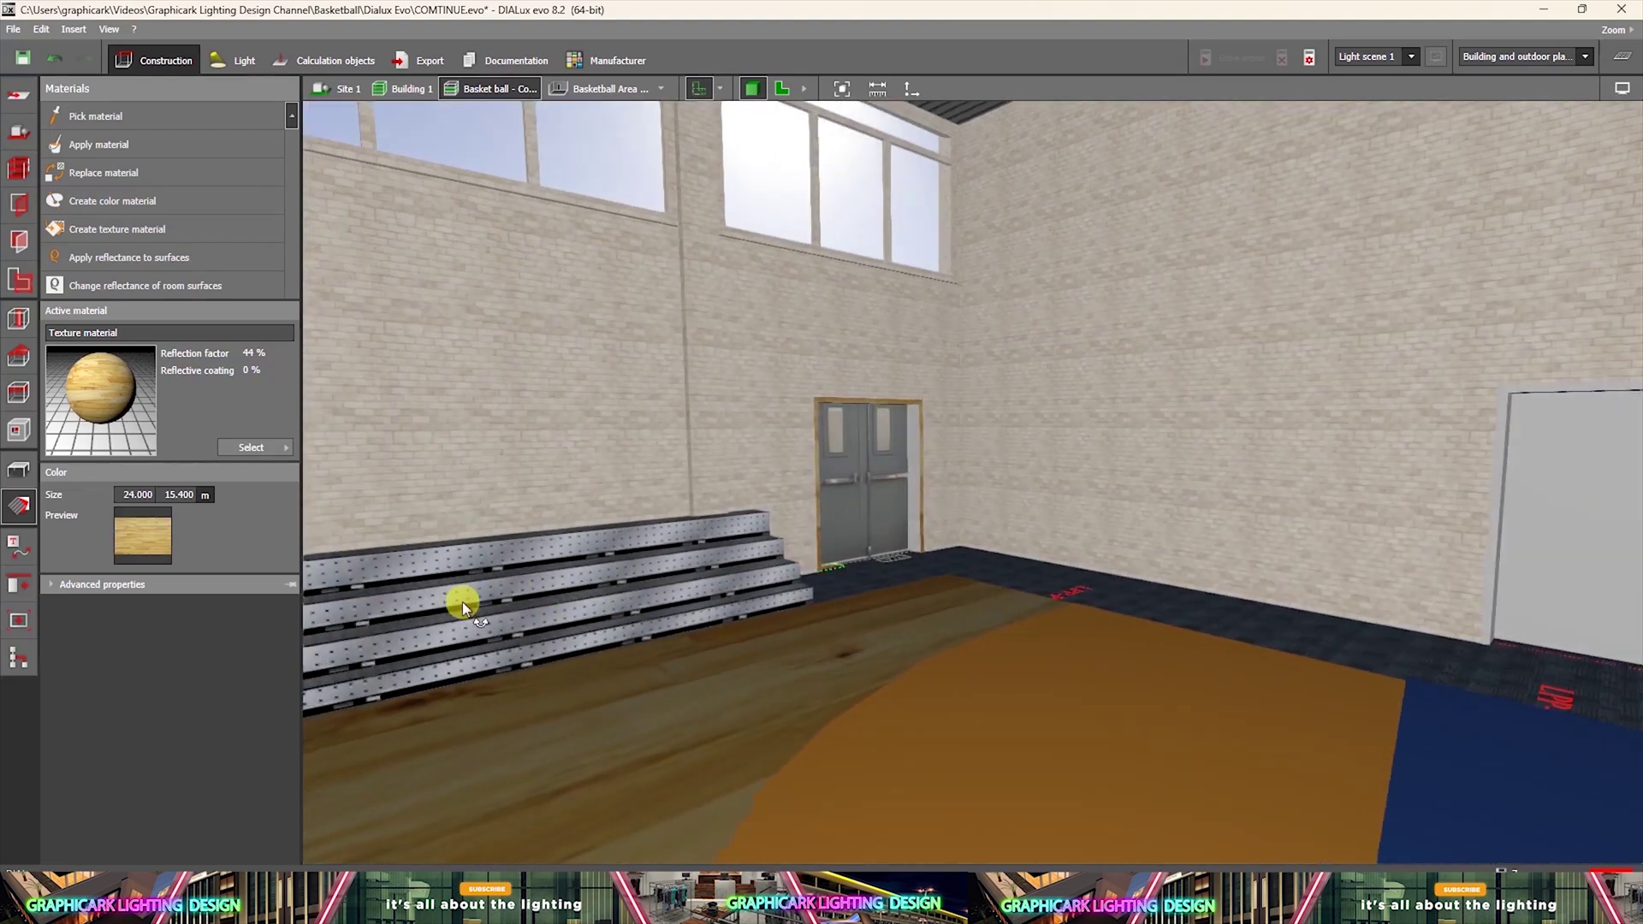
drag(772, 465, 990, 645)
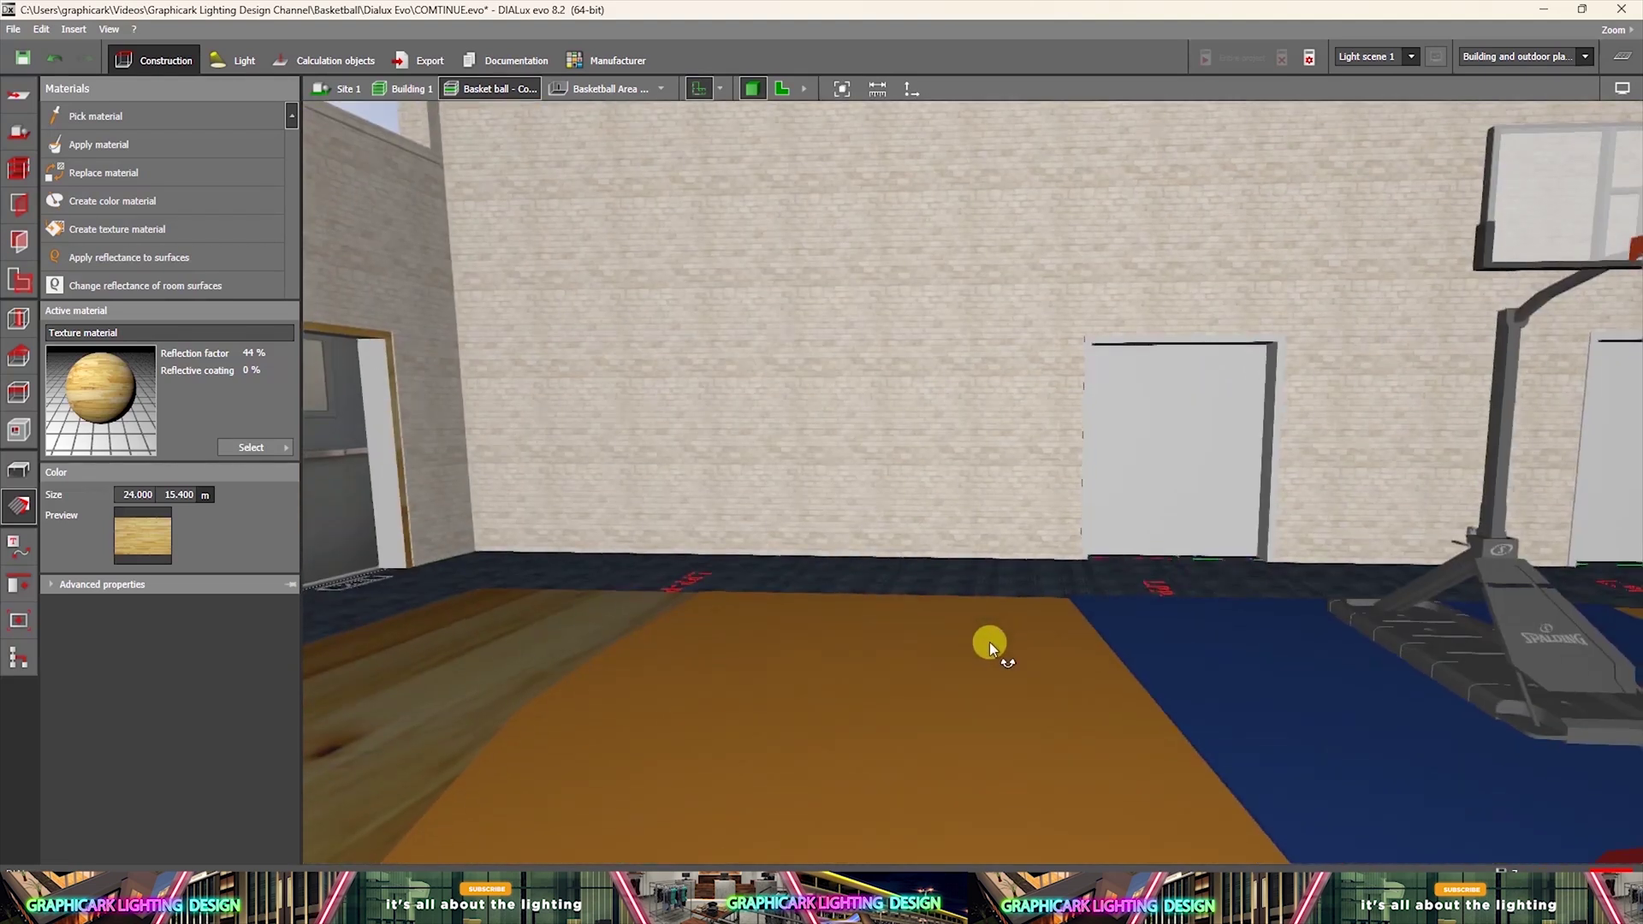
click(101, 138)
click(378, 400)
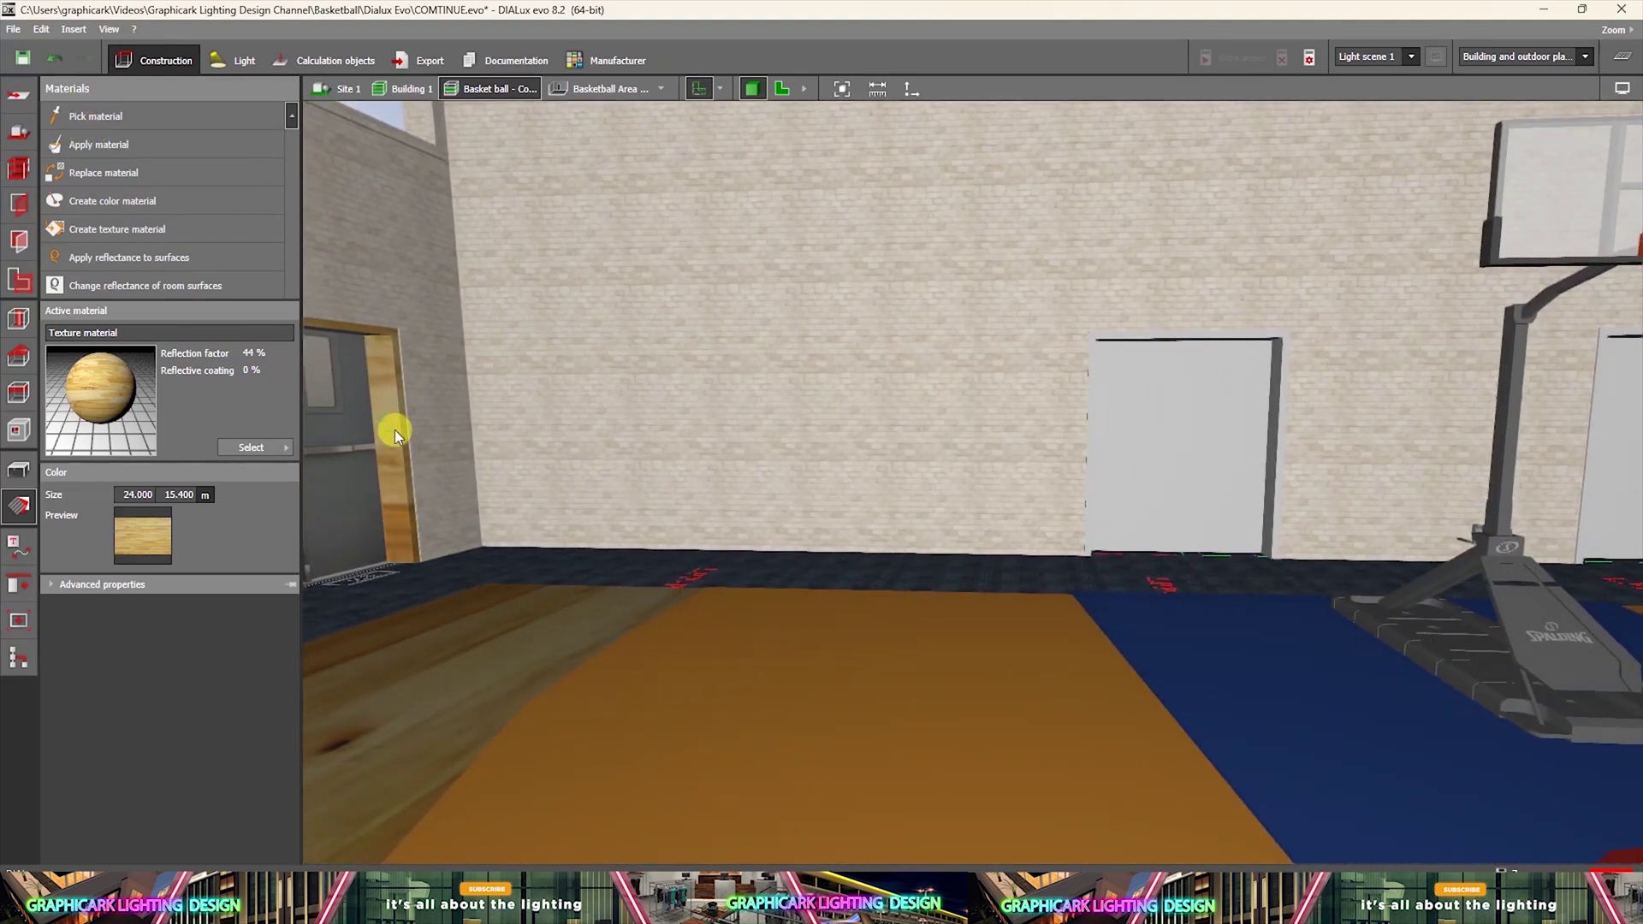
Pick the grey door texture from the finished door, apply it to the nearest end-wall door and align it with the door leaf.
scroll(523, 628, down, 1)
drag(524, 631, 963, 631)
click(95, 116)
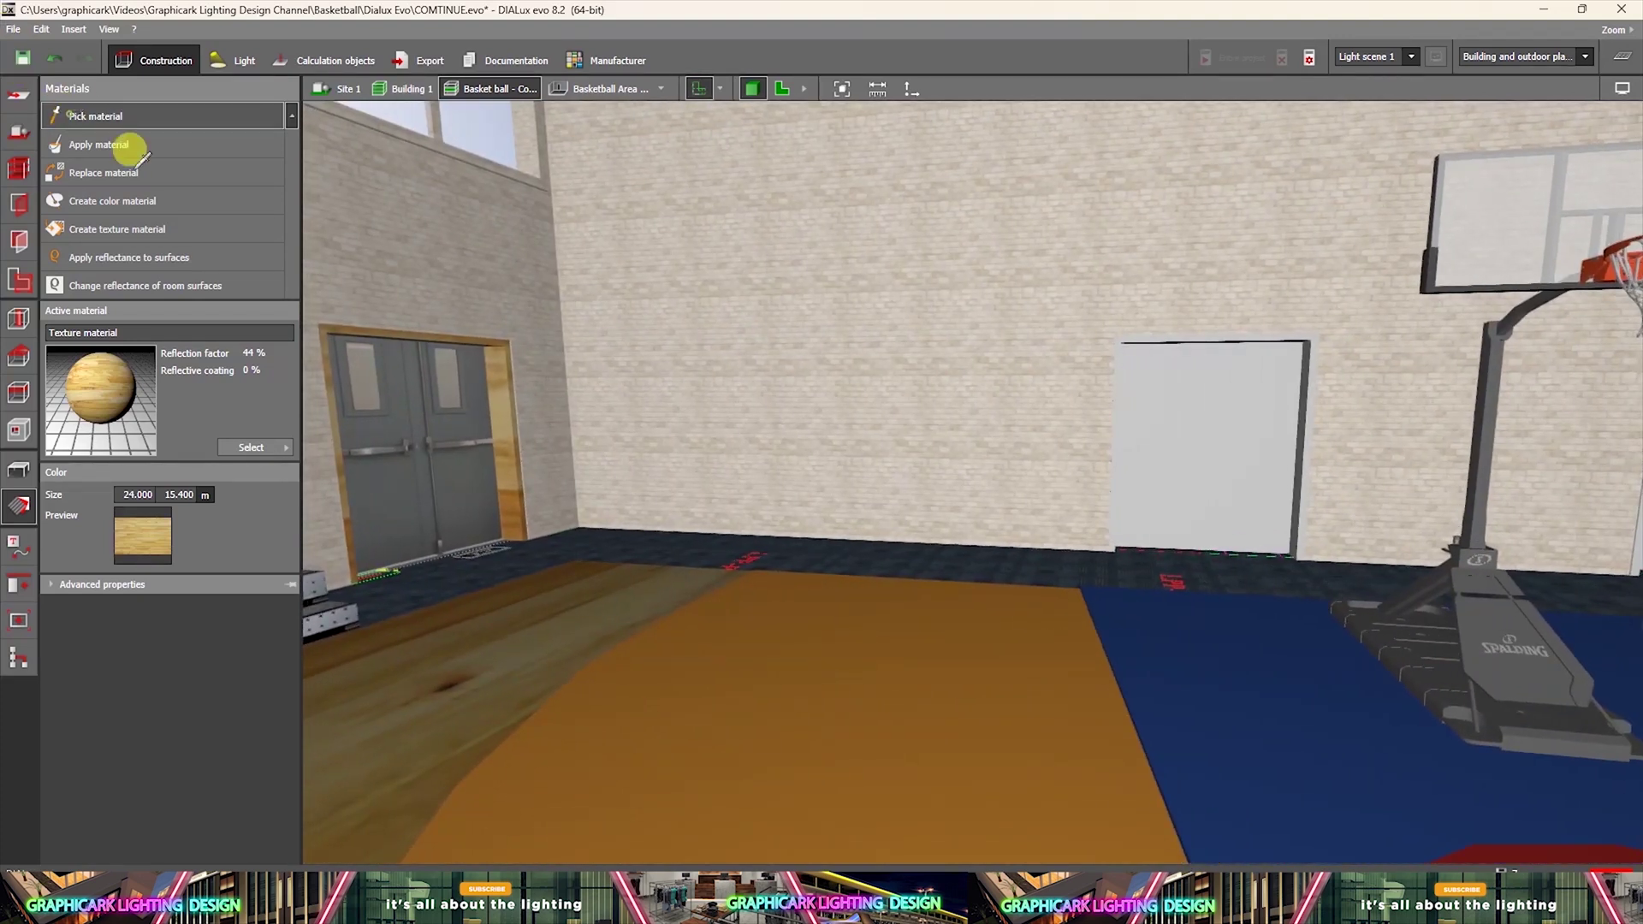
click(422, 415)
click(85, 142)
click(1235, 440)
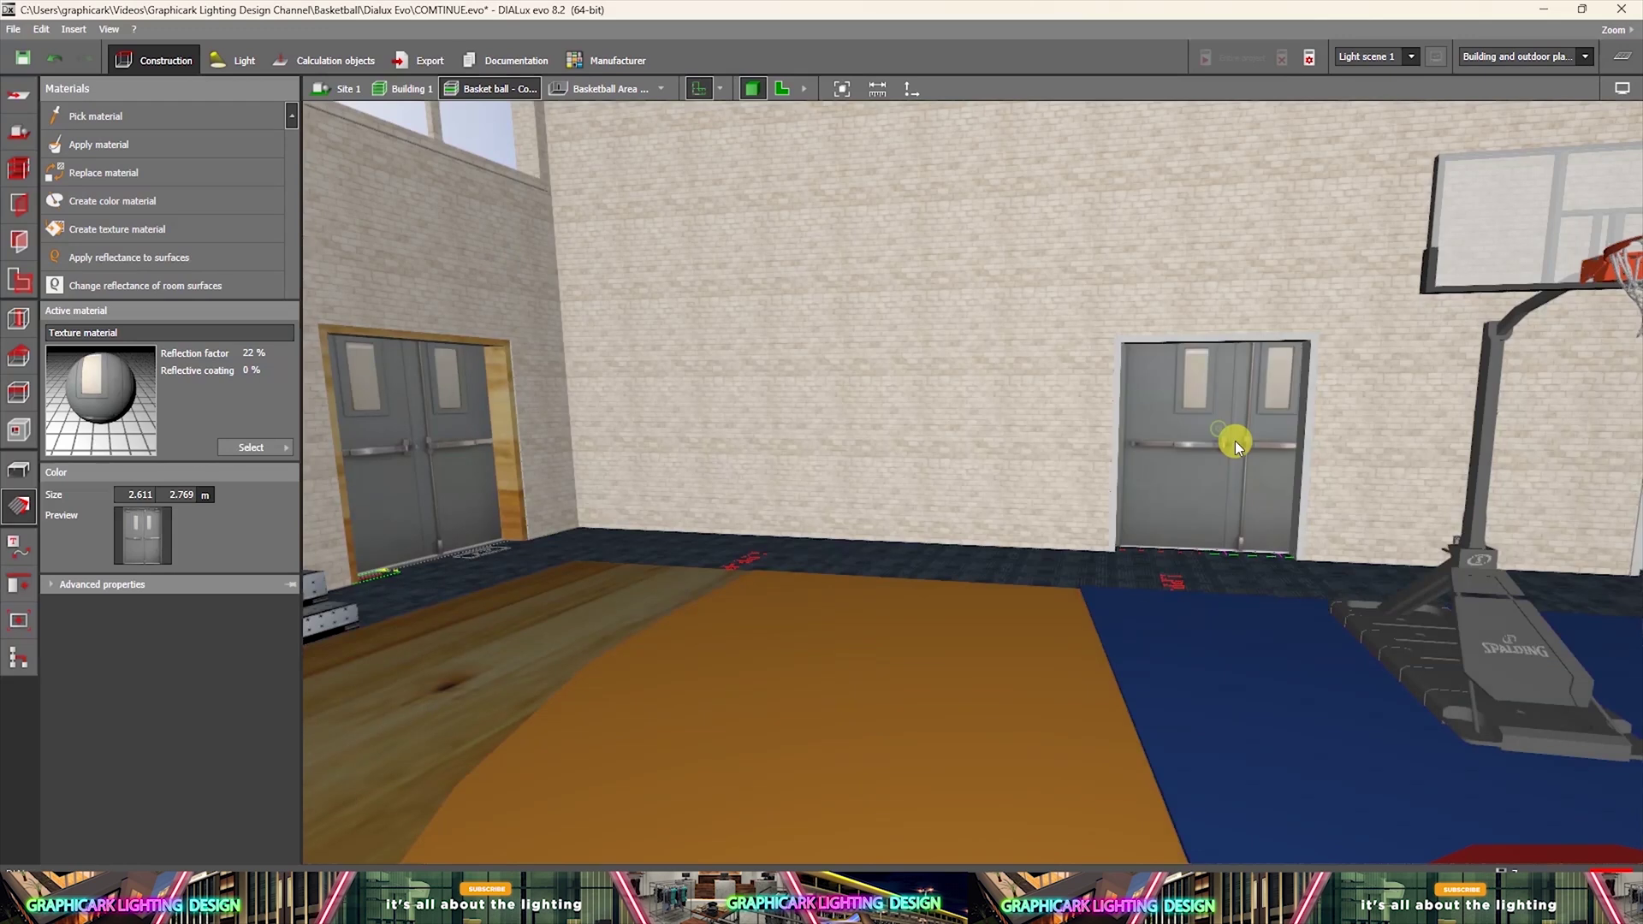
click(1226, 435)
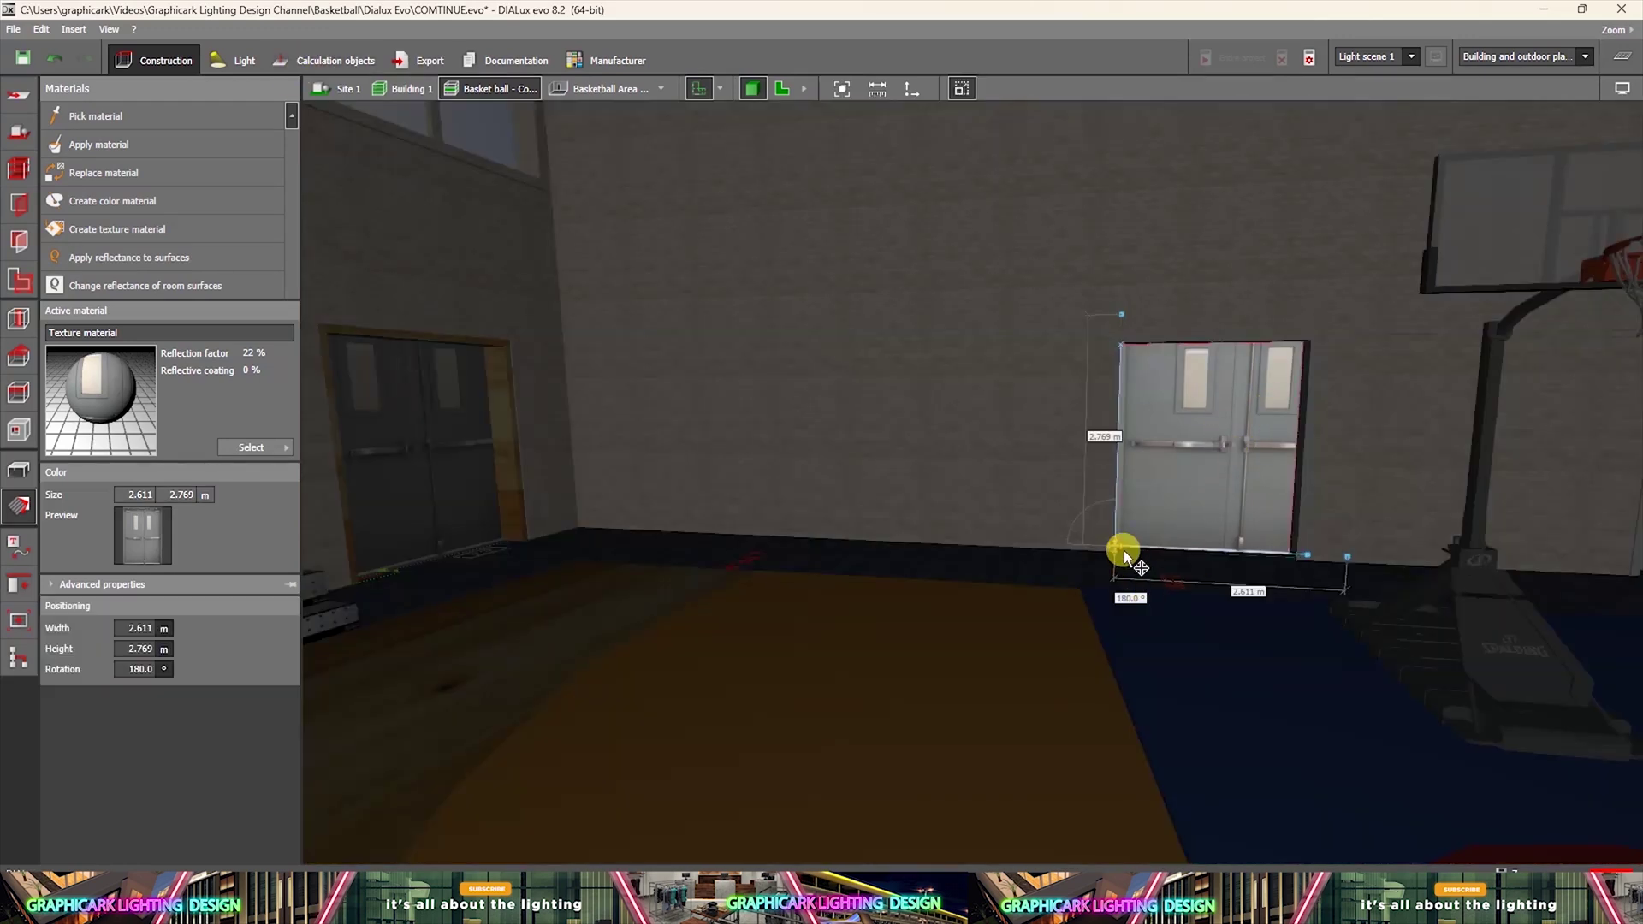
drag(1092, 547, 1090, 546)
click(1157, 668)
Pick the wood texture from the first door's frame and apply it to the frame of the nearest end-wall door.
right_drag(1157, 668, 1121, 615)
click(79, 117)
click(722, 381)
click(109, 146)
click(1465, 339)
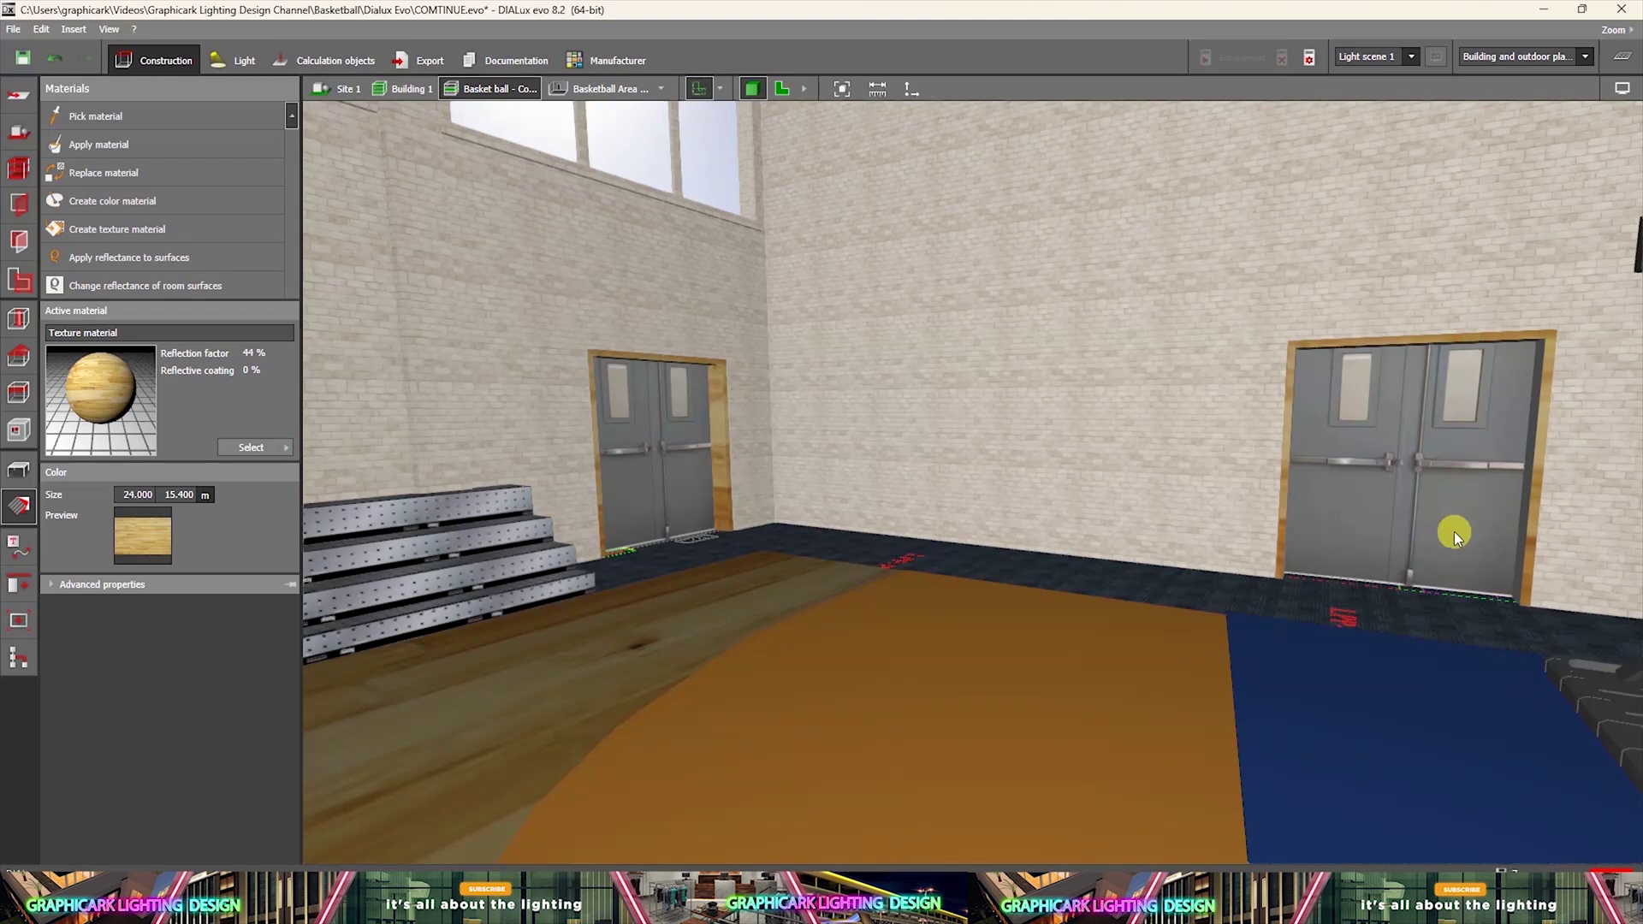
Copy the grey double-door texture to the blank end-wall door on the other side of the hoop and align it with the door leaf.
right_drag(1455, 532, 1514, 528)
drag(1513, 527, 1567, 504)
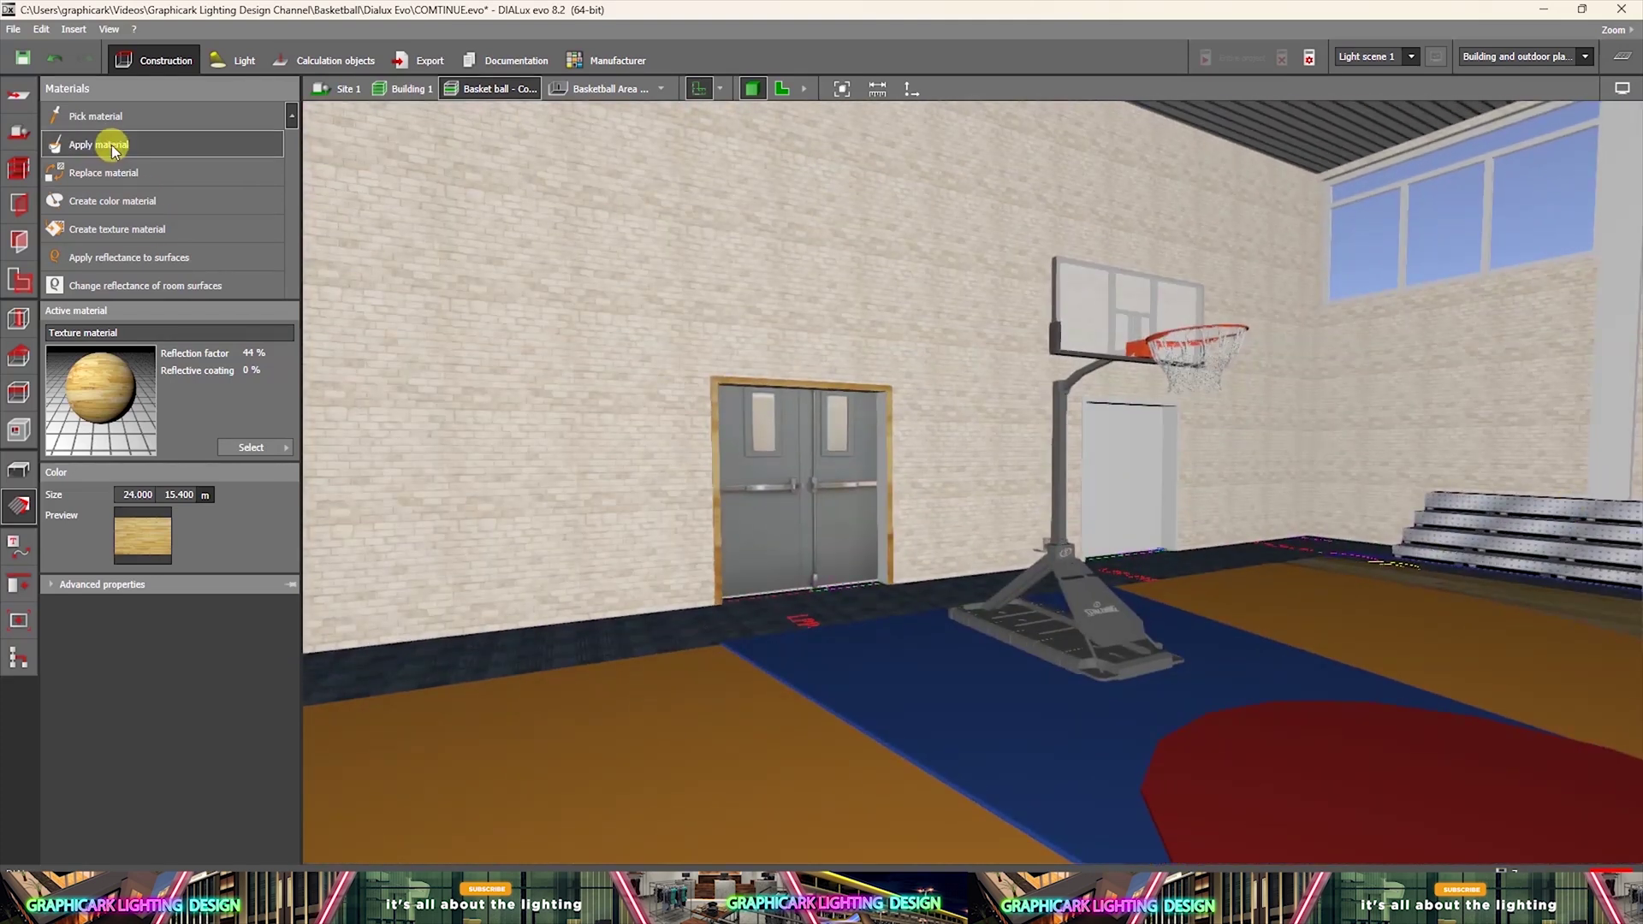
drag(892, 532, 539, 621)
click(1139, 485)
drag(1138, 484, 1288, 685)
click(94, 117)
click(736, 445)
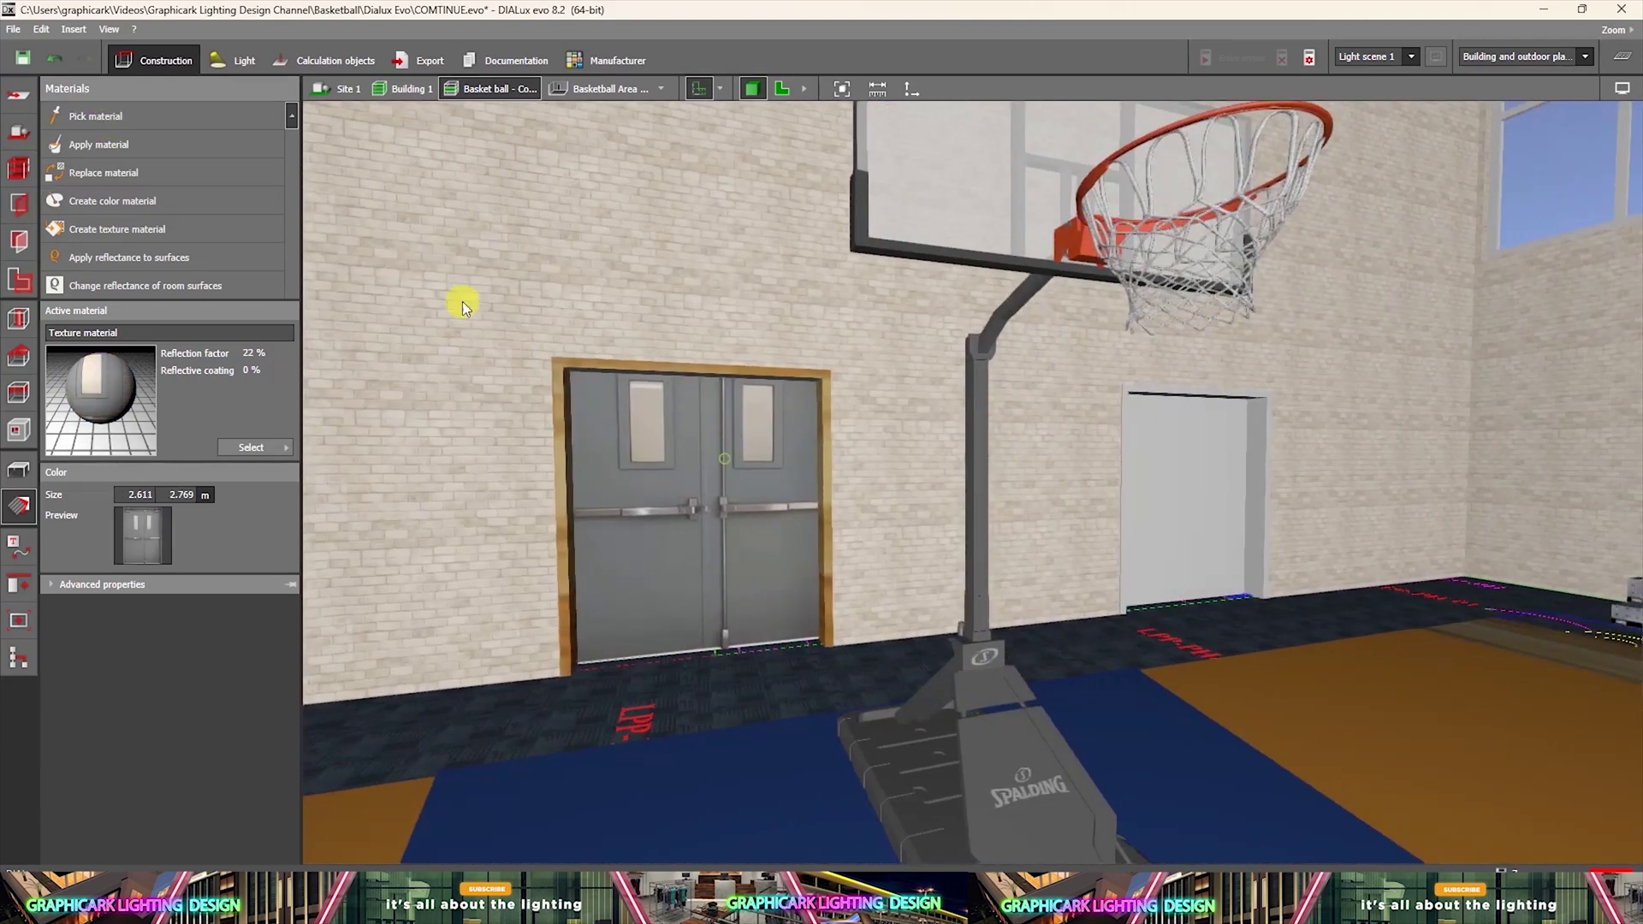
click(96, 146)
click(1232, 438)
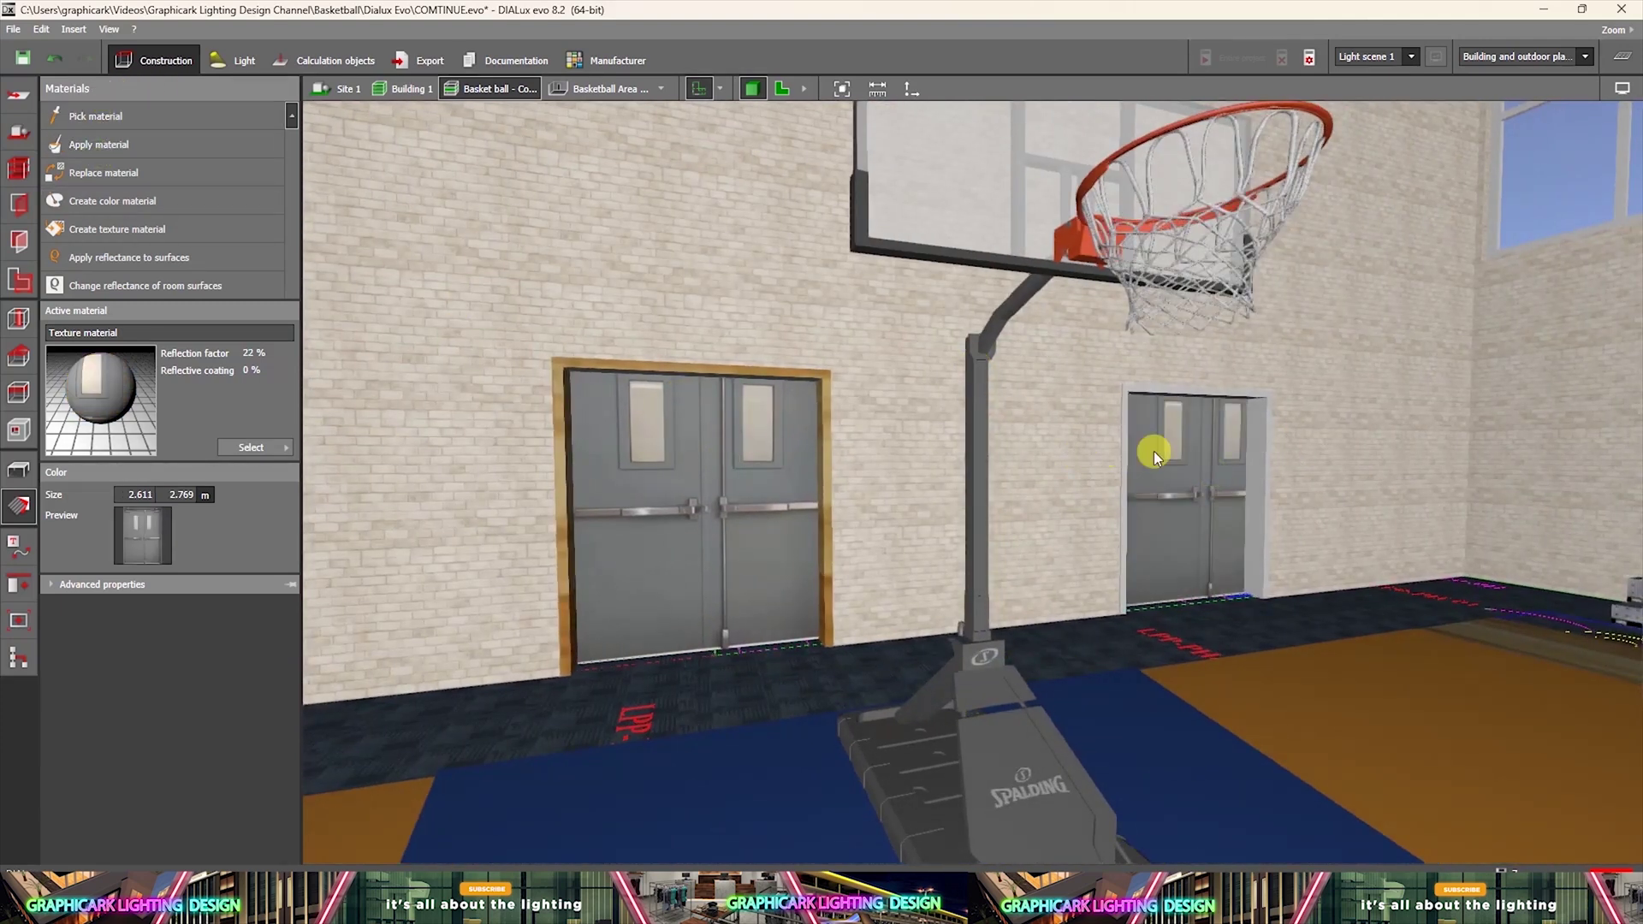
click(1198, 486)
mouse_move(1104, 604)
mouse_down()
mouse_move(1067, 608)
mouse_move(1085, 606)
mouse_up()
Pick the wood texture from the finished end-wall door frame and apply it to the frame of the other end-wall door.
click(111, 113)
click(102, 116)
click(711, 368)
click(96, 144)
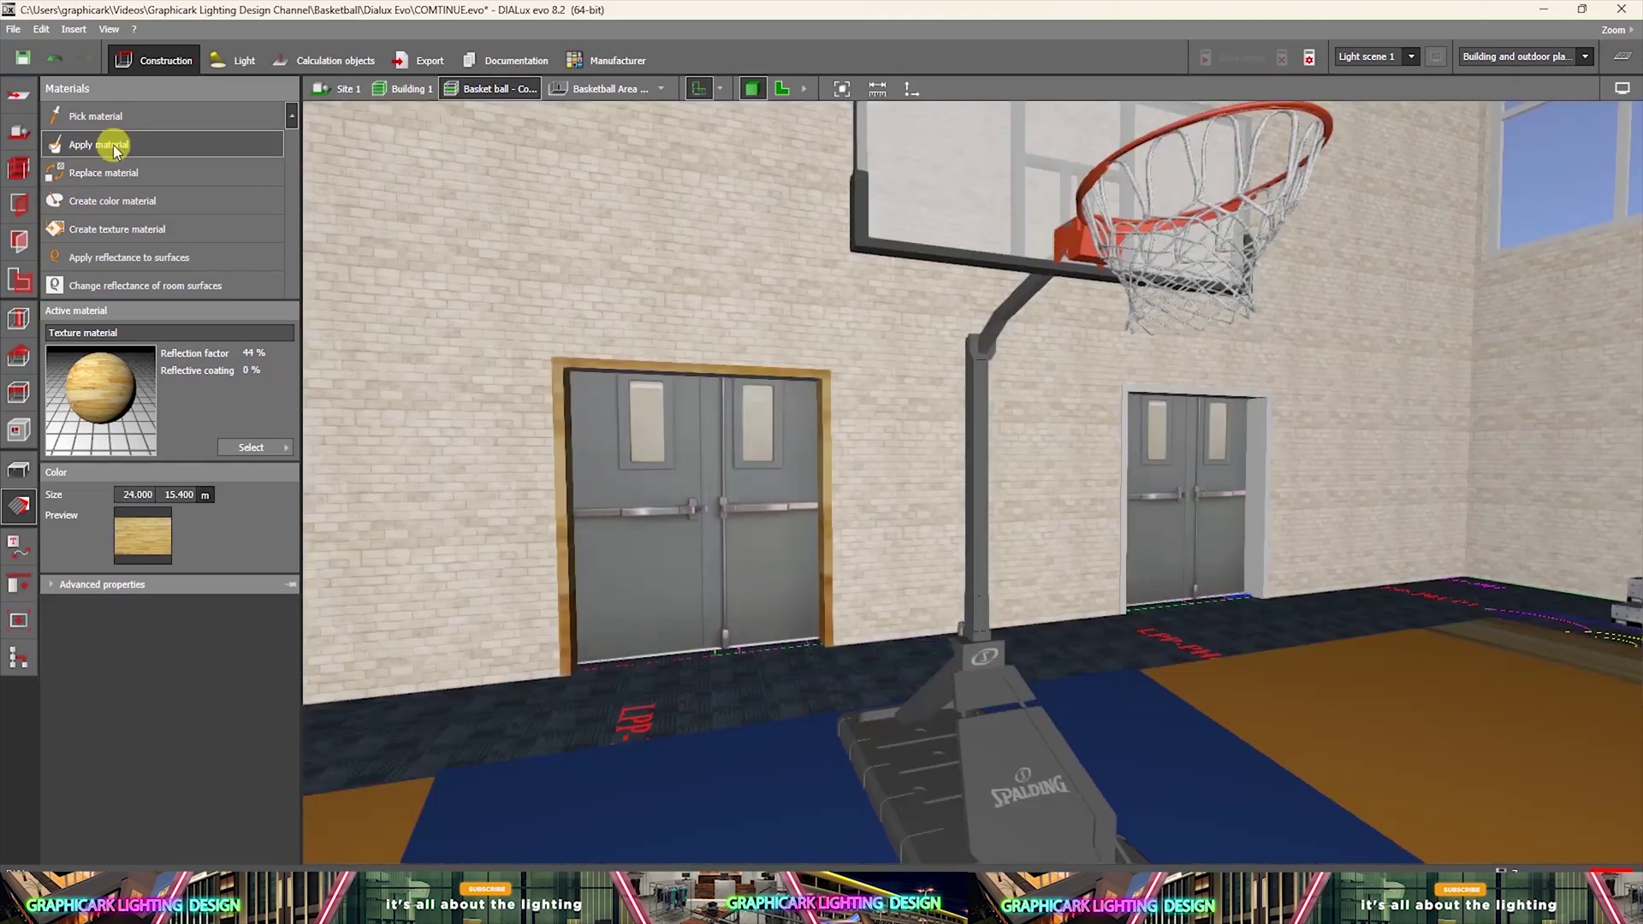
mouse_move(898, 334)
right_down()
mouse_move(1281, 598)
mouse_move(737, 668)
mouse_move(1192, 690)
mouse_move(1053, 668)
right_up()
click(147, 118)
click(151, 140)
click(1357, 300)
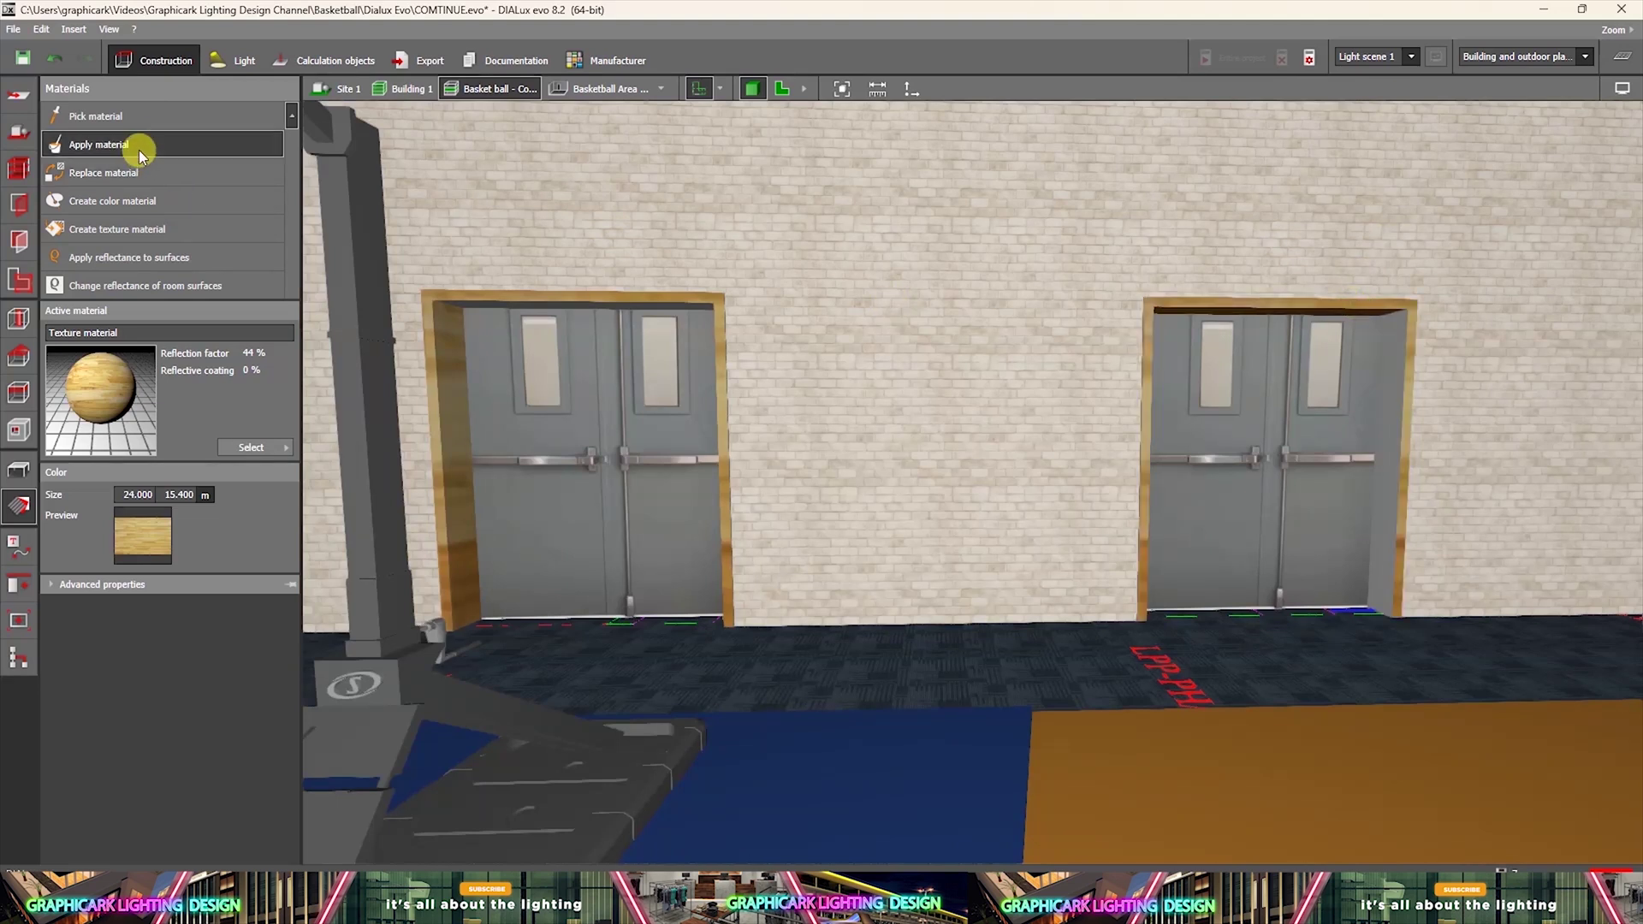
Apply the wood texture to the unfinished inner reveal of the second end-wall door.
right_drag(1312, 601, 707, 513)
click(269, 137)
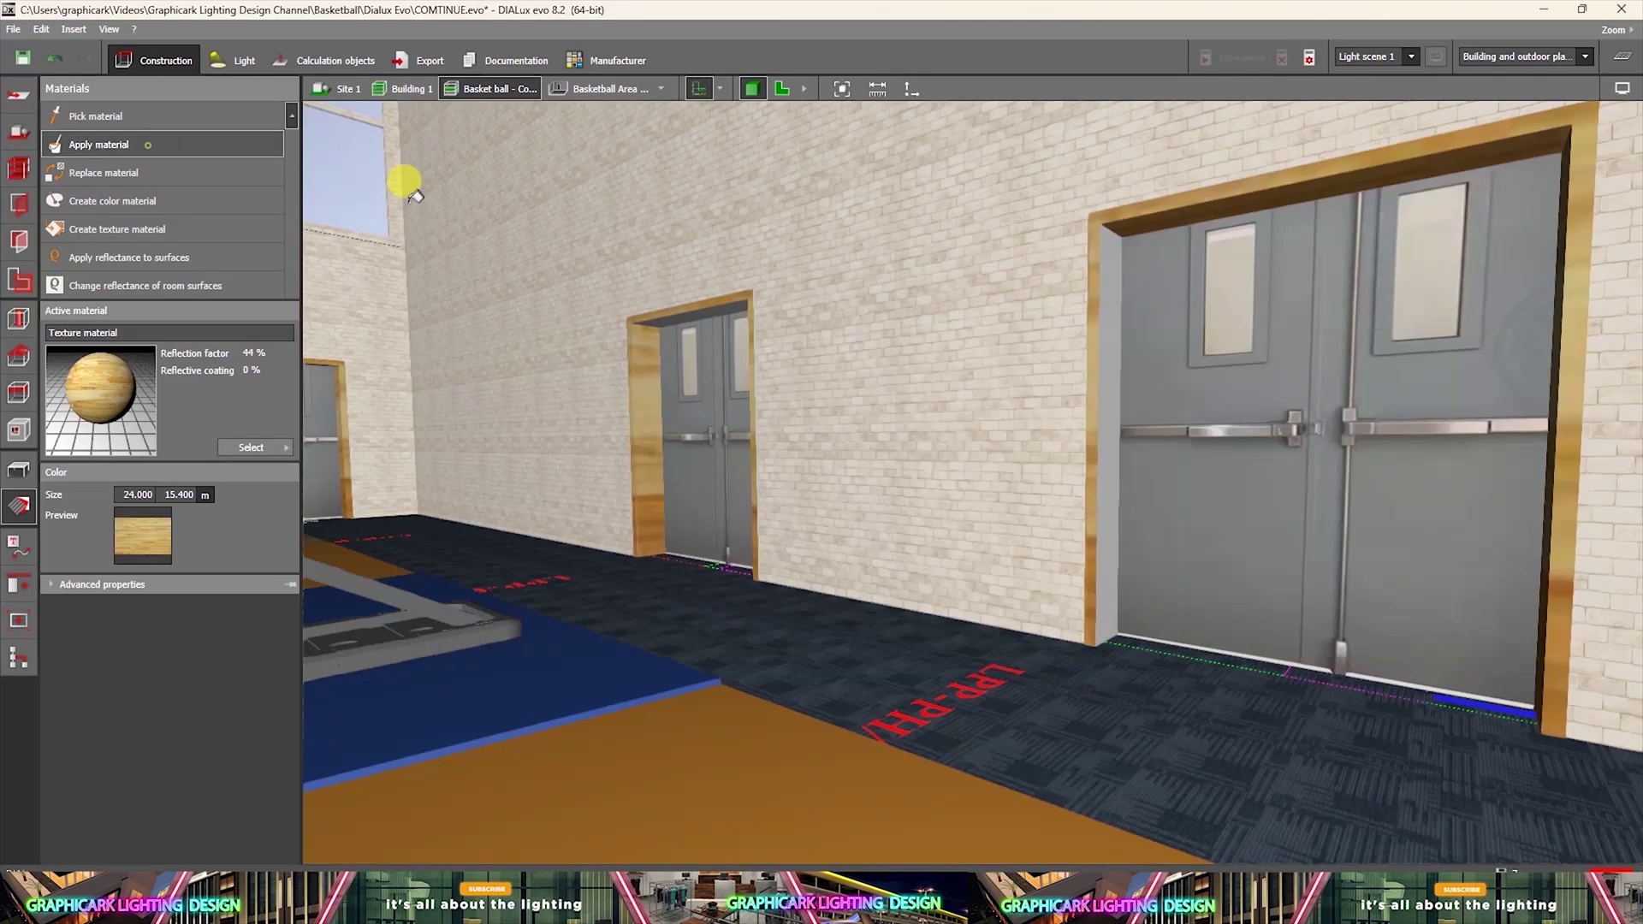
click(1109, 327)
Try to replace the white material of the corner door with the wood texture, and undo the replacement.
right_drag(548, 479, 1198, 462)
scroll(861, 443, down, 2)
right_drag(907, 428, 815, 491)
scroll(815, 492, up, 2)
click(122, 172)
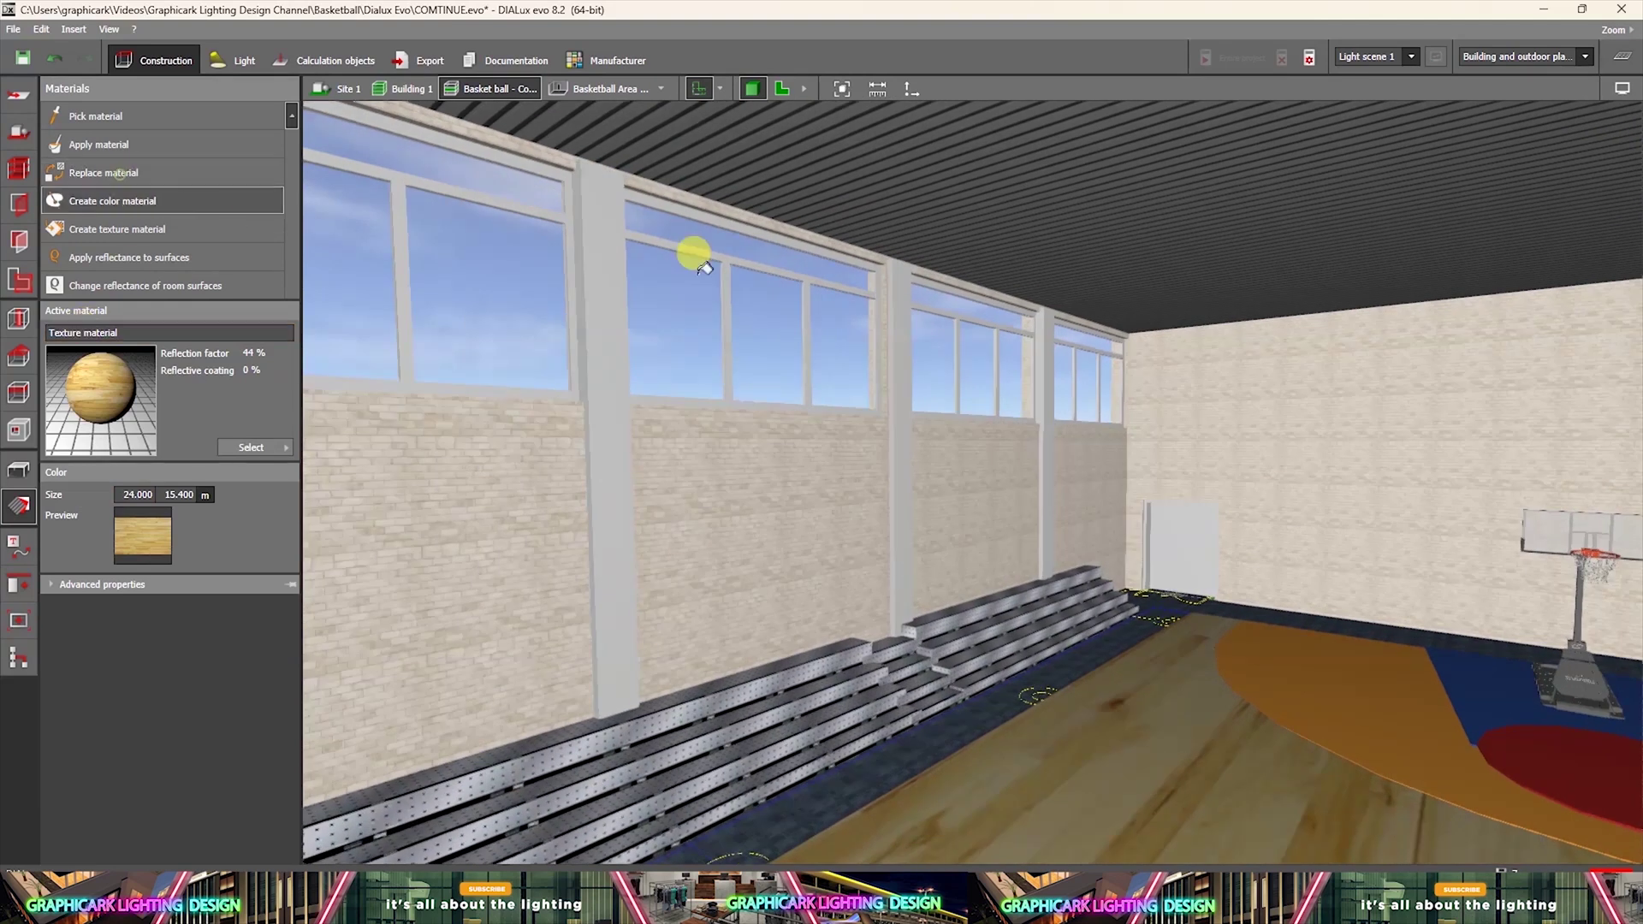
click(1174, 585)
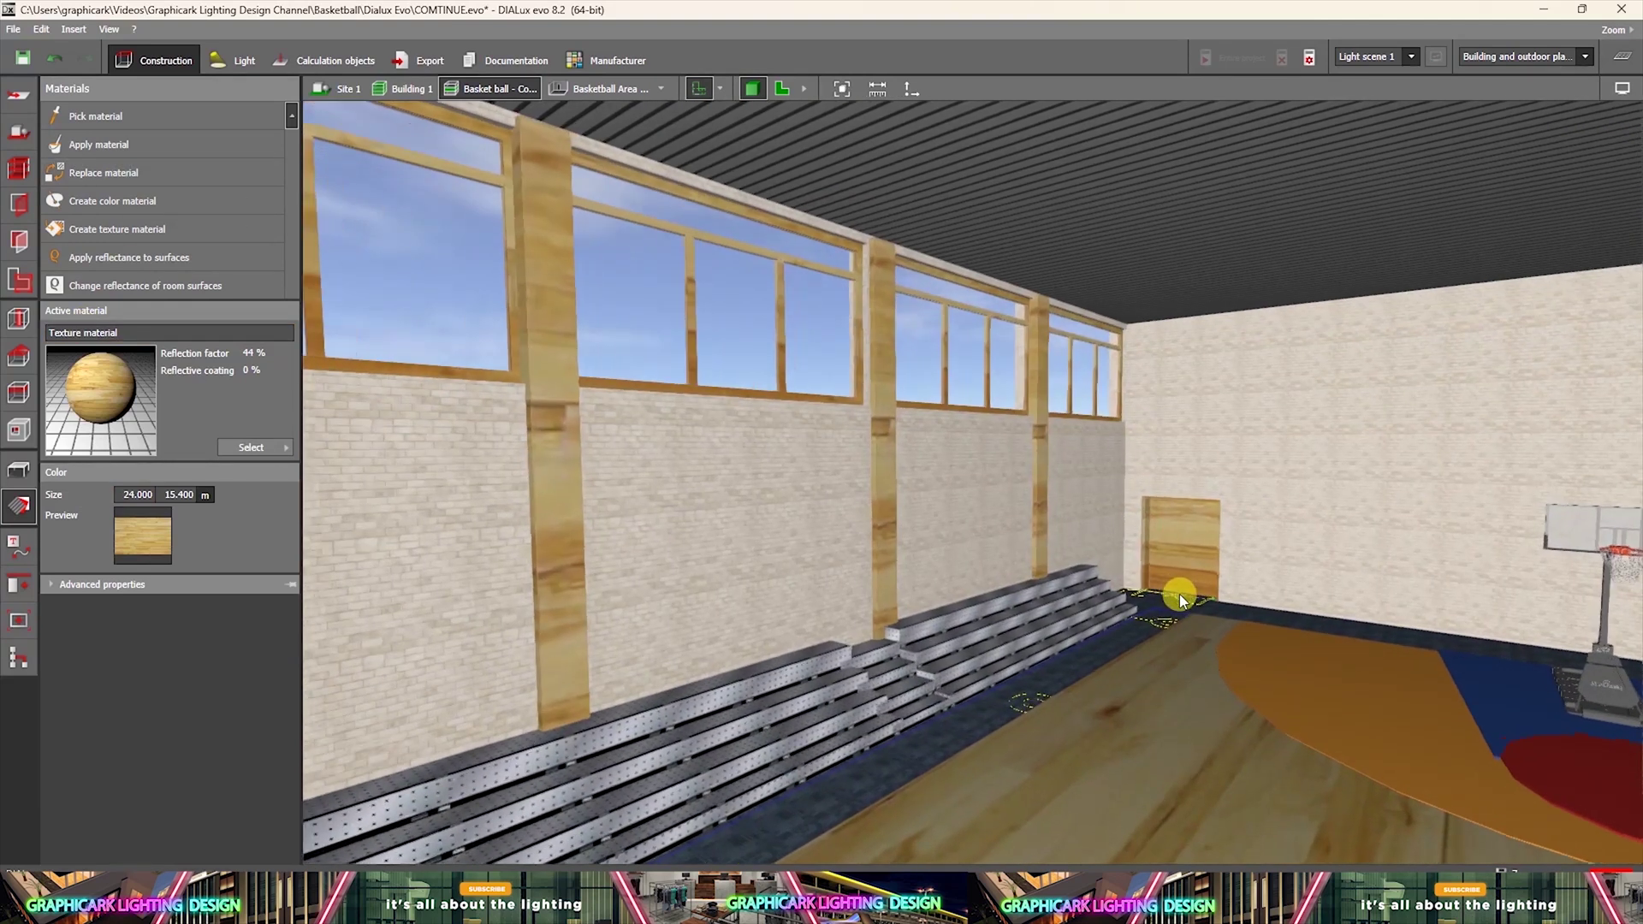
key(ctrl+z)
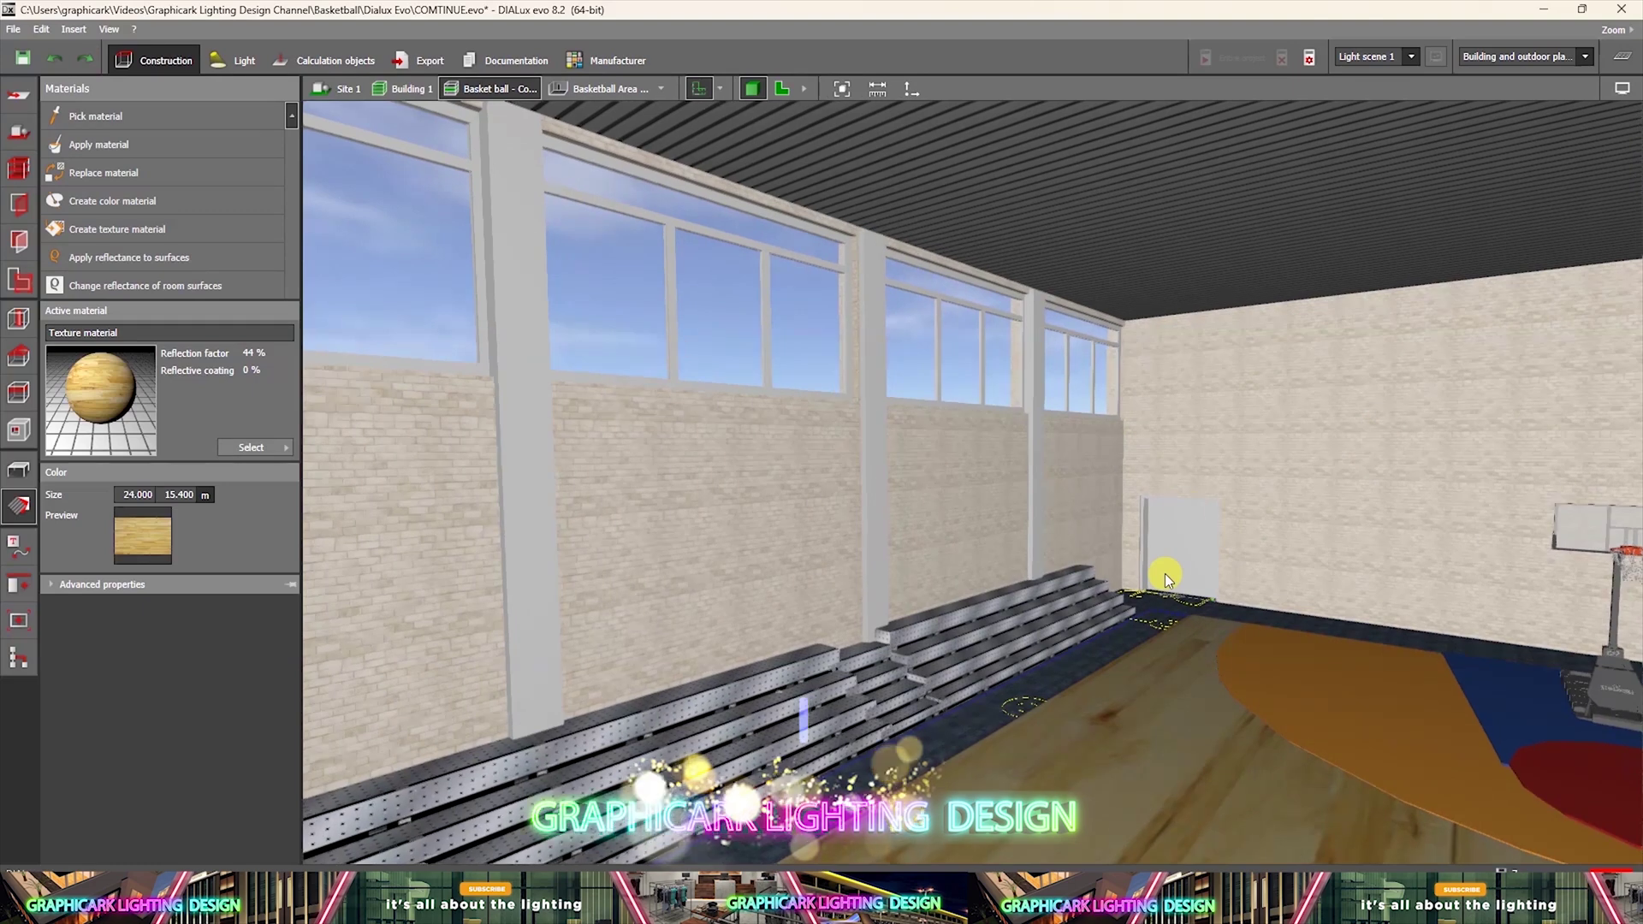
Apply the wood texture to only the frame of the blank door in the corner beside the bleachers.
click(841, 89)
right_drag(1199, 568, 1131, 546)
scroll(1131, 546, up, 5)
click(86, 144)
click(1078, 367)
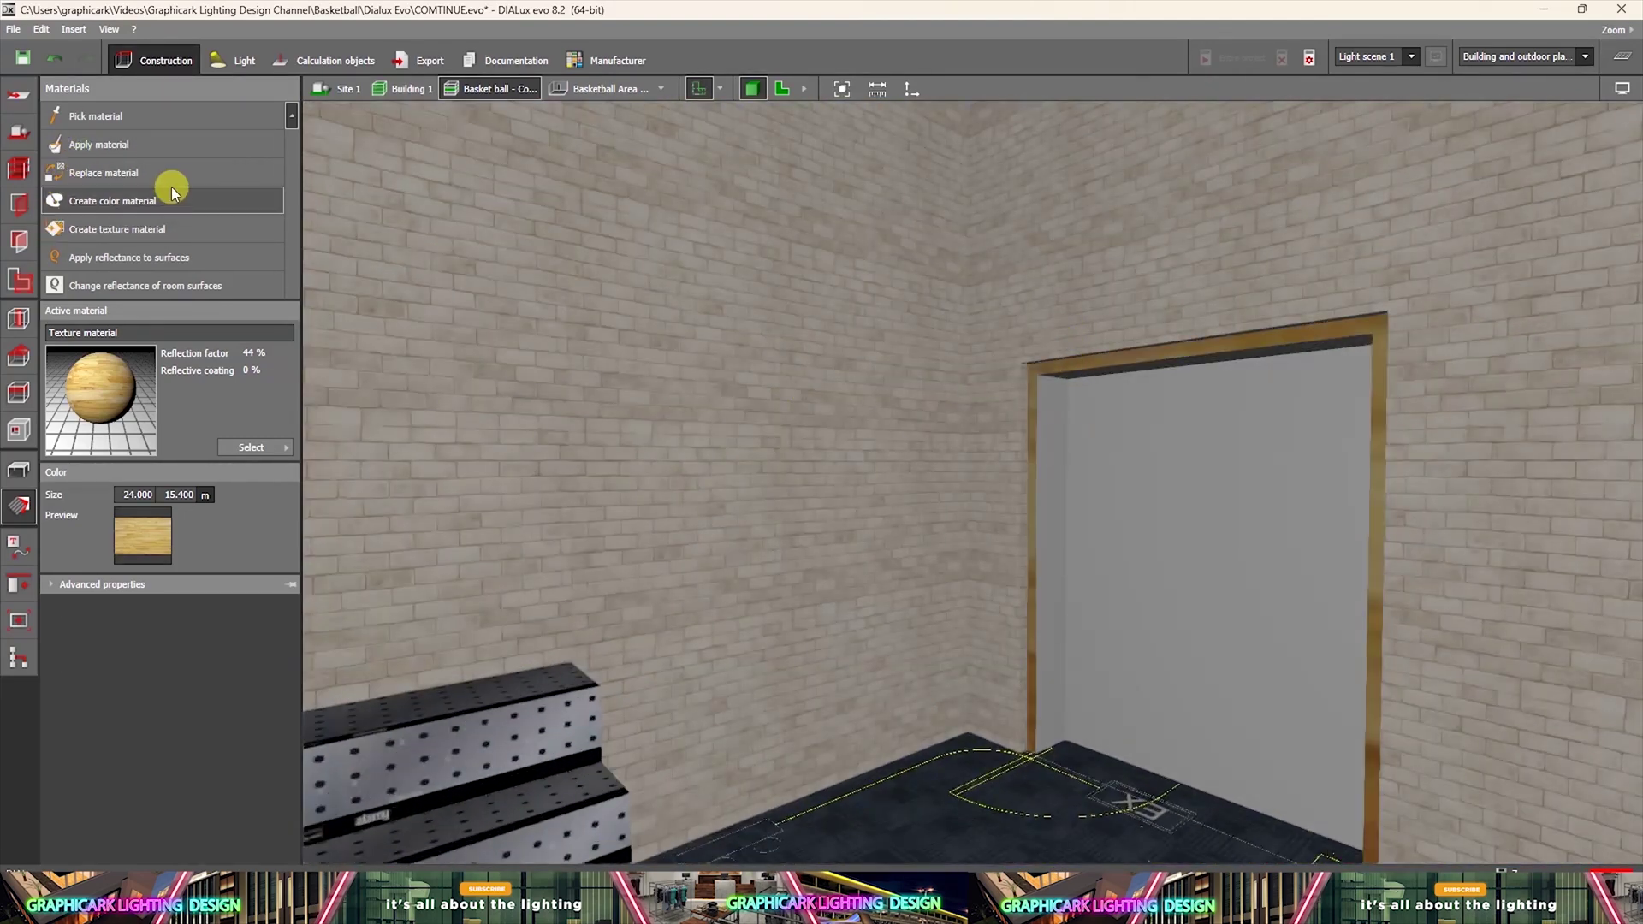
Apply the wood texture to the inner reveals on both sides of the blank corner door beside the bleachers.
click(121, 146)
click(1052, 491)
right_drag(1069, 644, 513, 428)
click(89, 143)
click(681, 368)
Pick the grey double-door texture from the finished door on the far end wall.
right_drag(681, 369, 1426, 562)
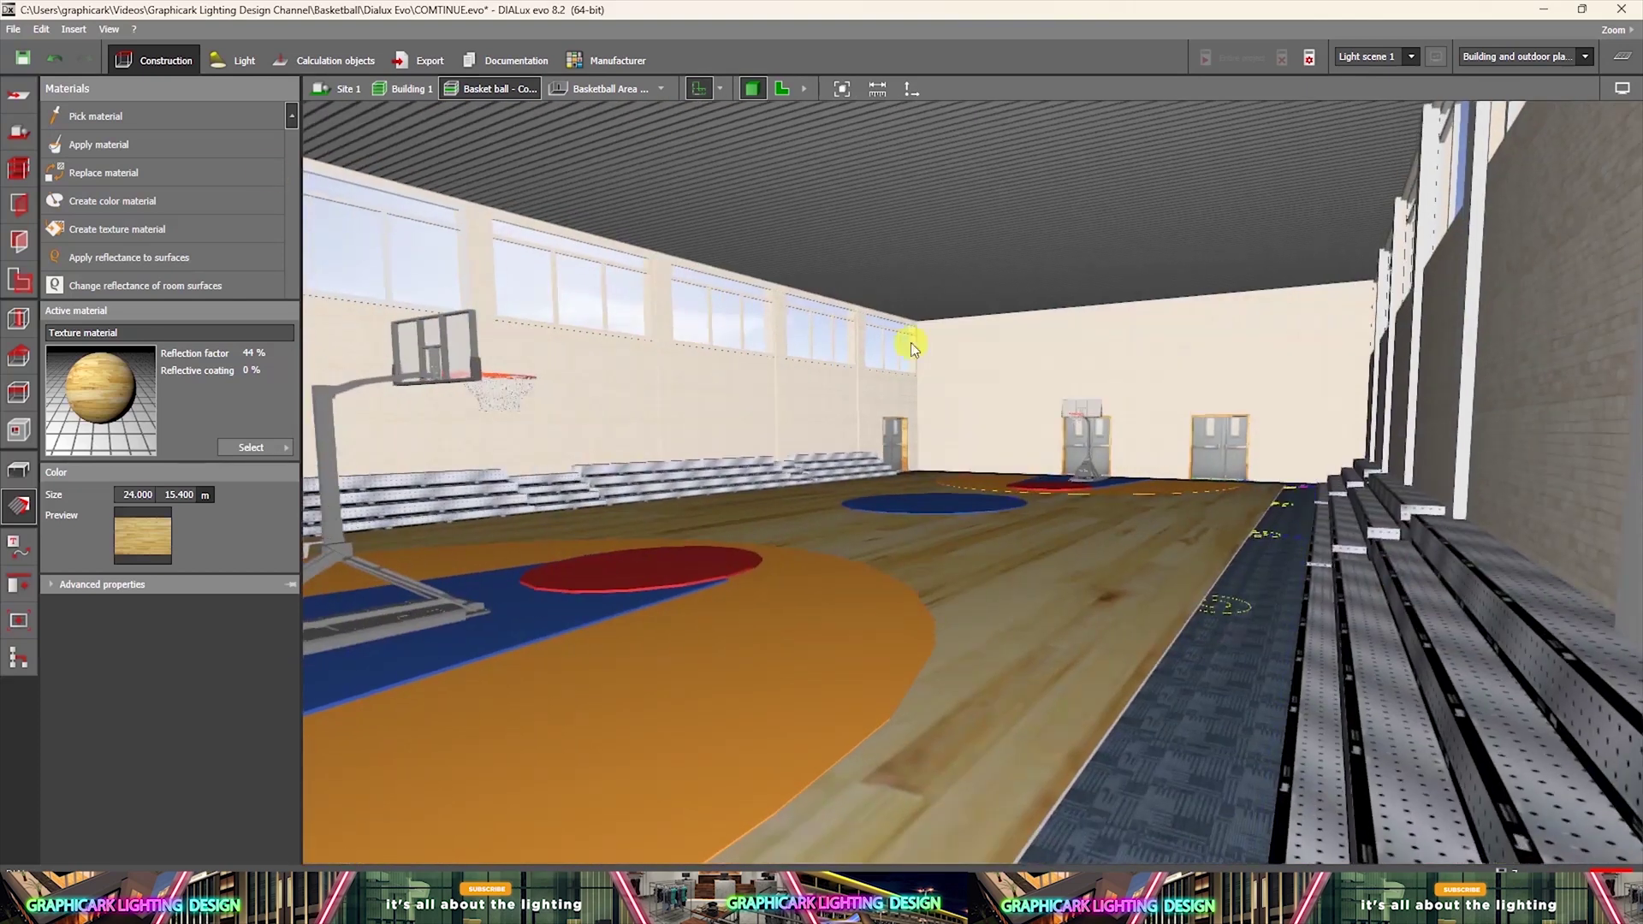
click(137, 117)
click(1236, 438)
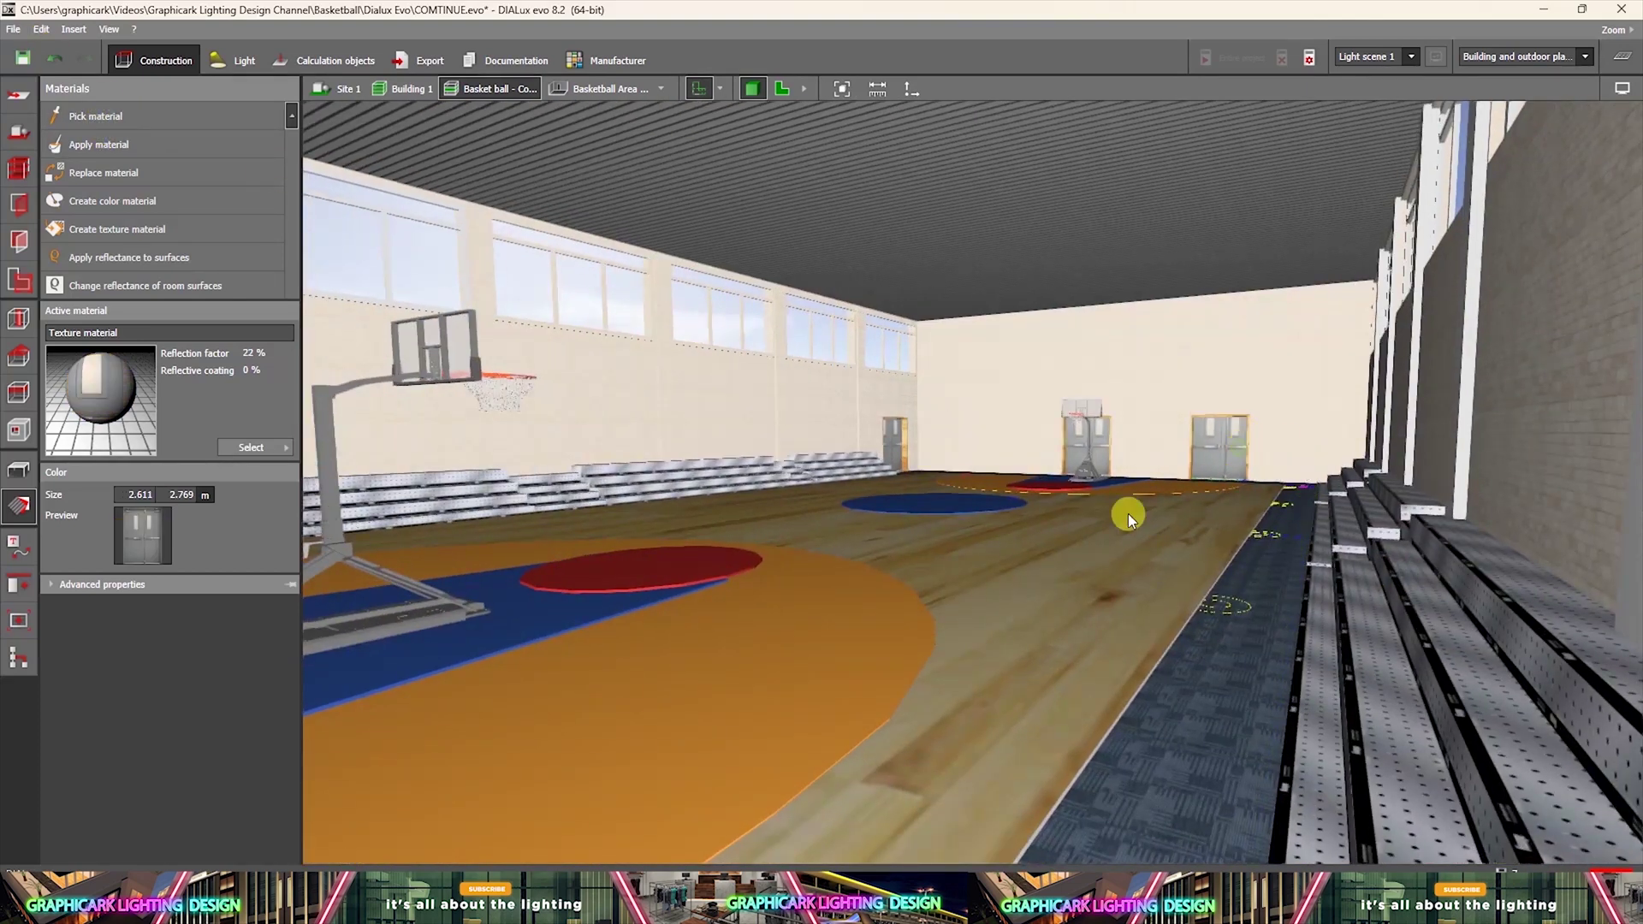
right_drag(1128, 514, 779, 539)
Apply the double-door texture to the blank corner door's leaf and align the image with the door opening.
click(210, 145)
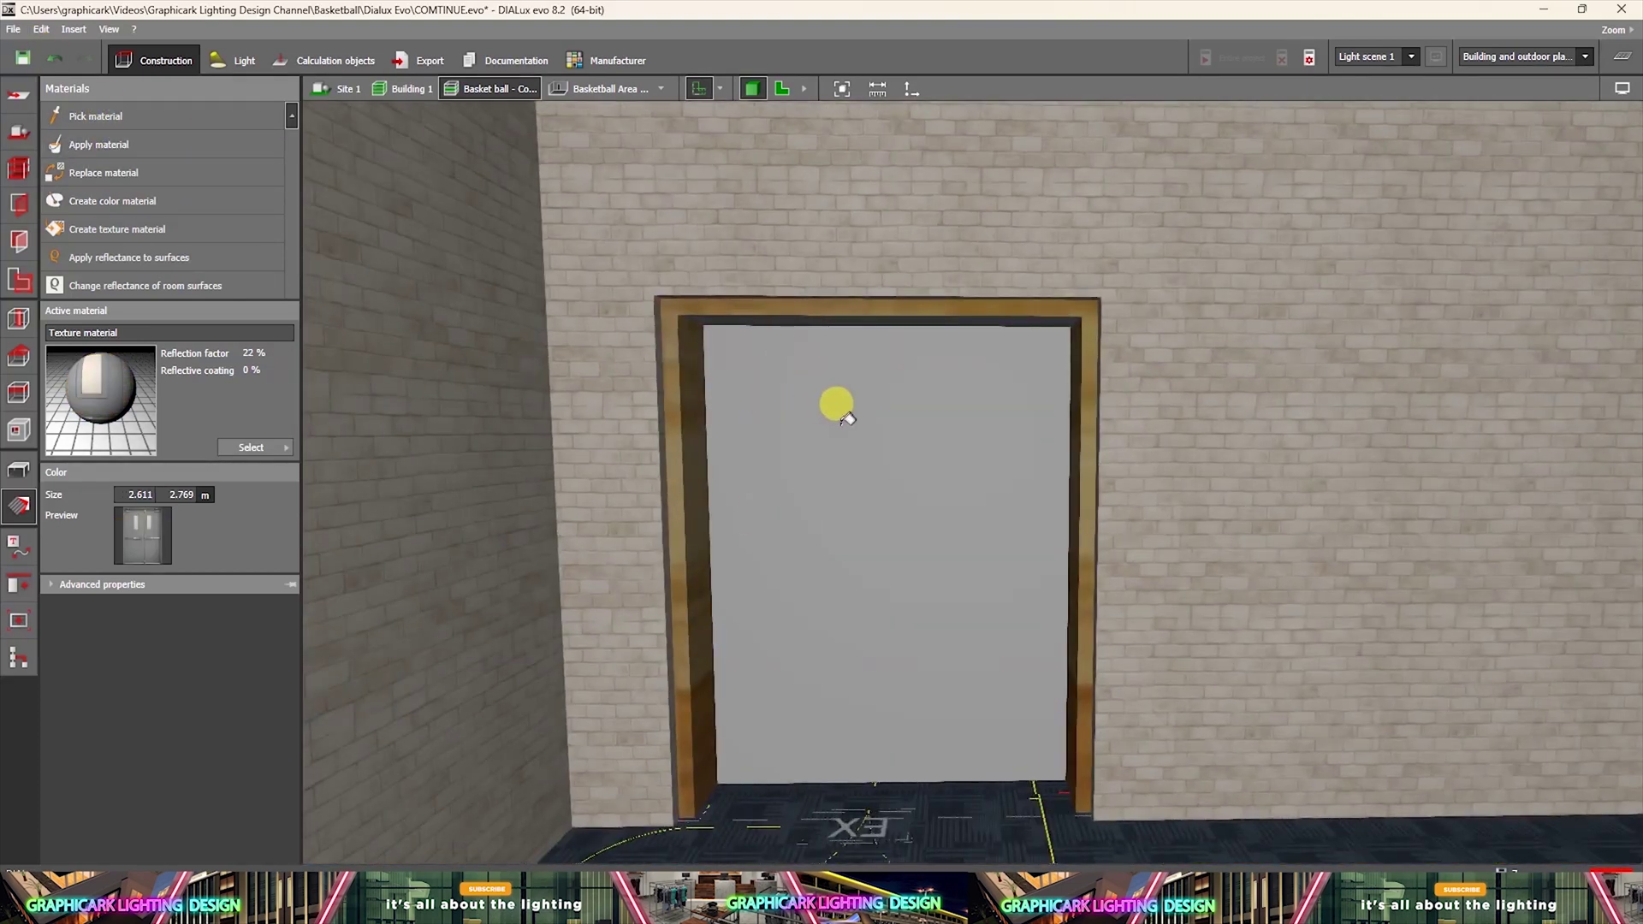
click(845, 418)
key(Escape)
click(988, 568)
drag(692, 779, 630, 779)
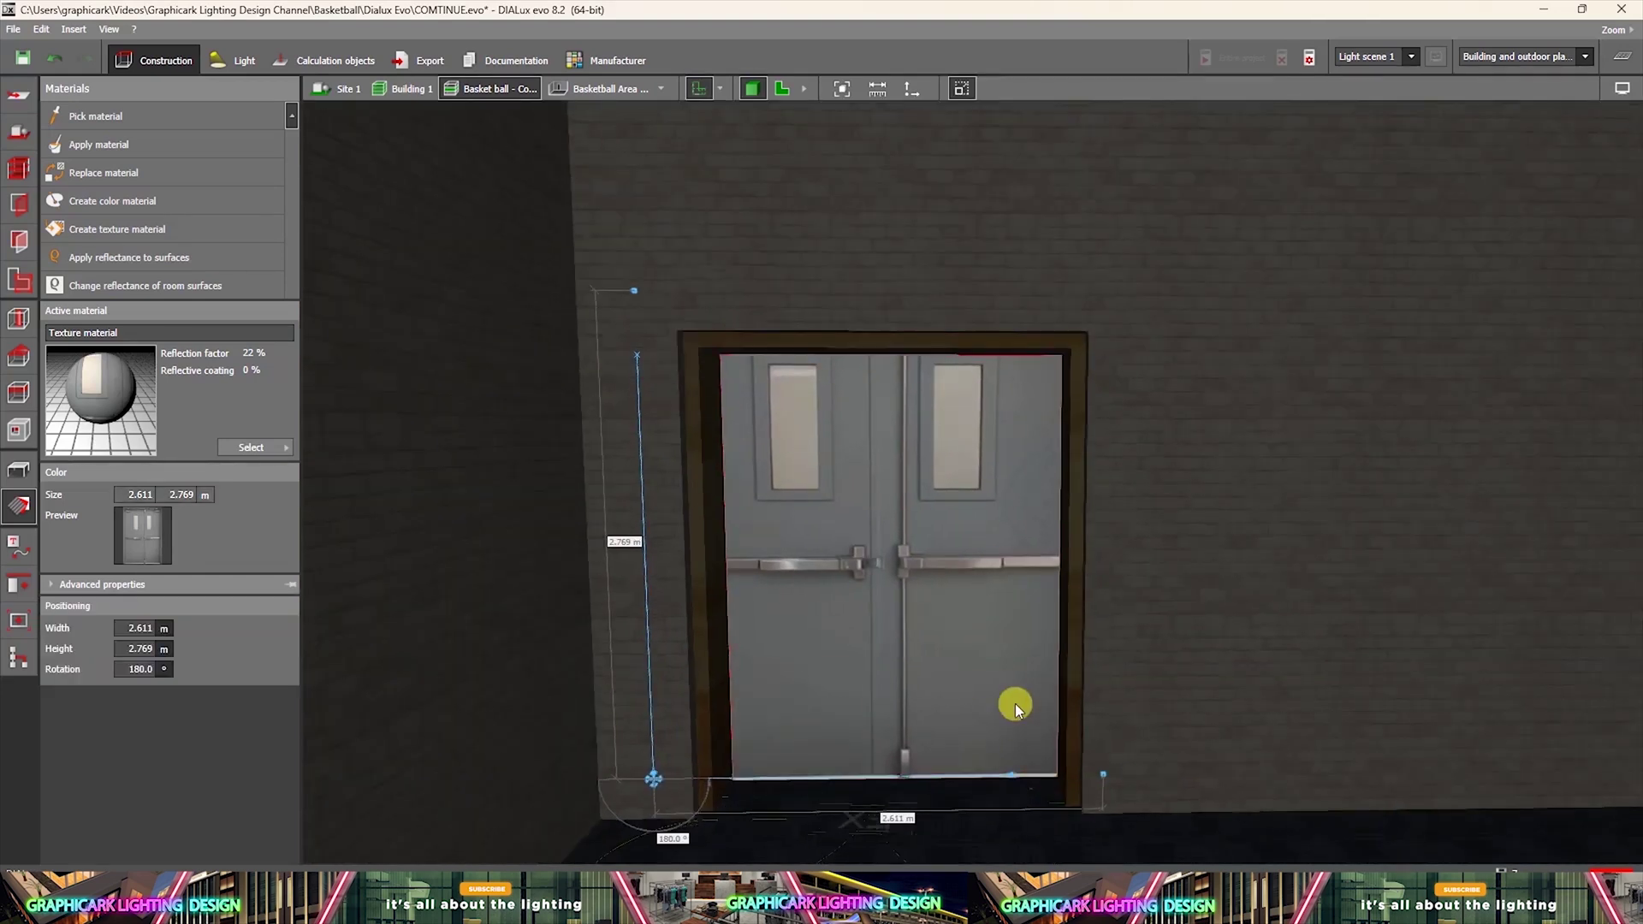
scroll(1016, 705, down, 5)
click(1229, 705)
Copy the scoreboard block from its end wall onto the opposite end wall of the hall.
right_drag(1152, 785, 315, 561)
right_drag(693, 579, 1139, 579)
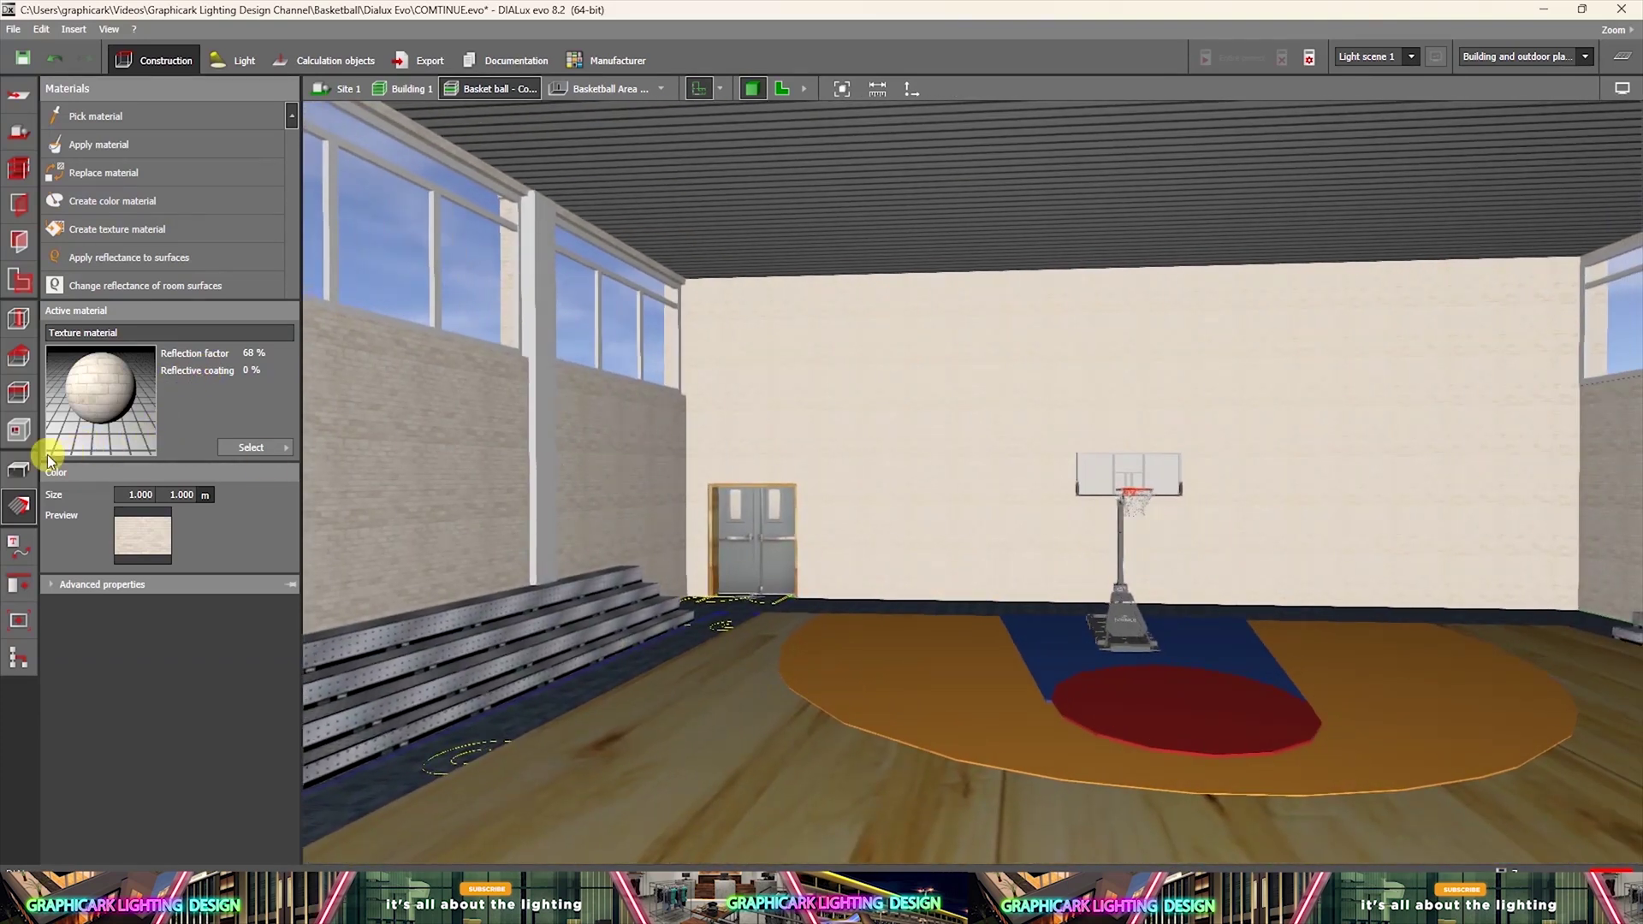
click(19, 469)
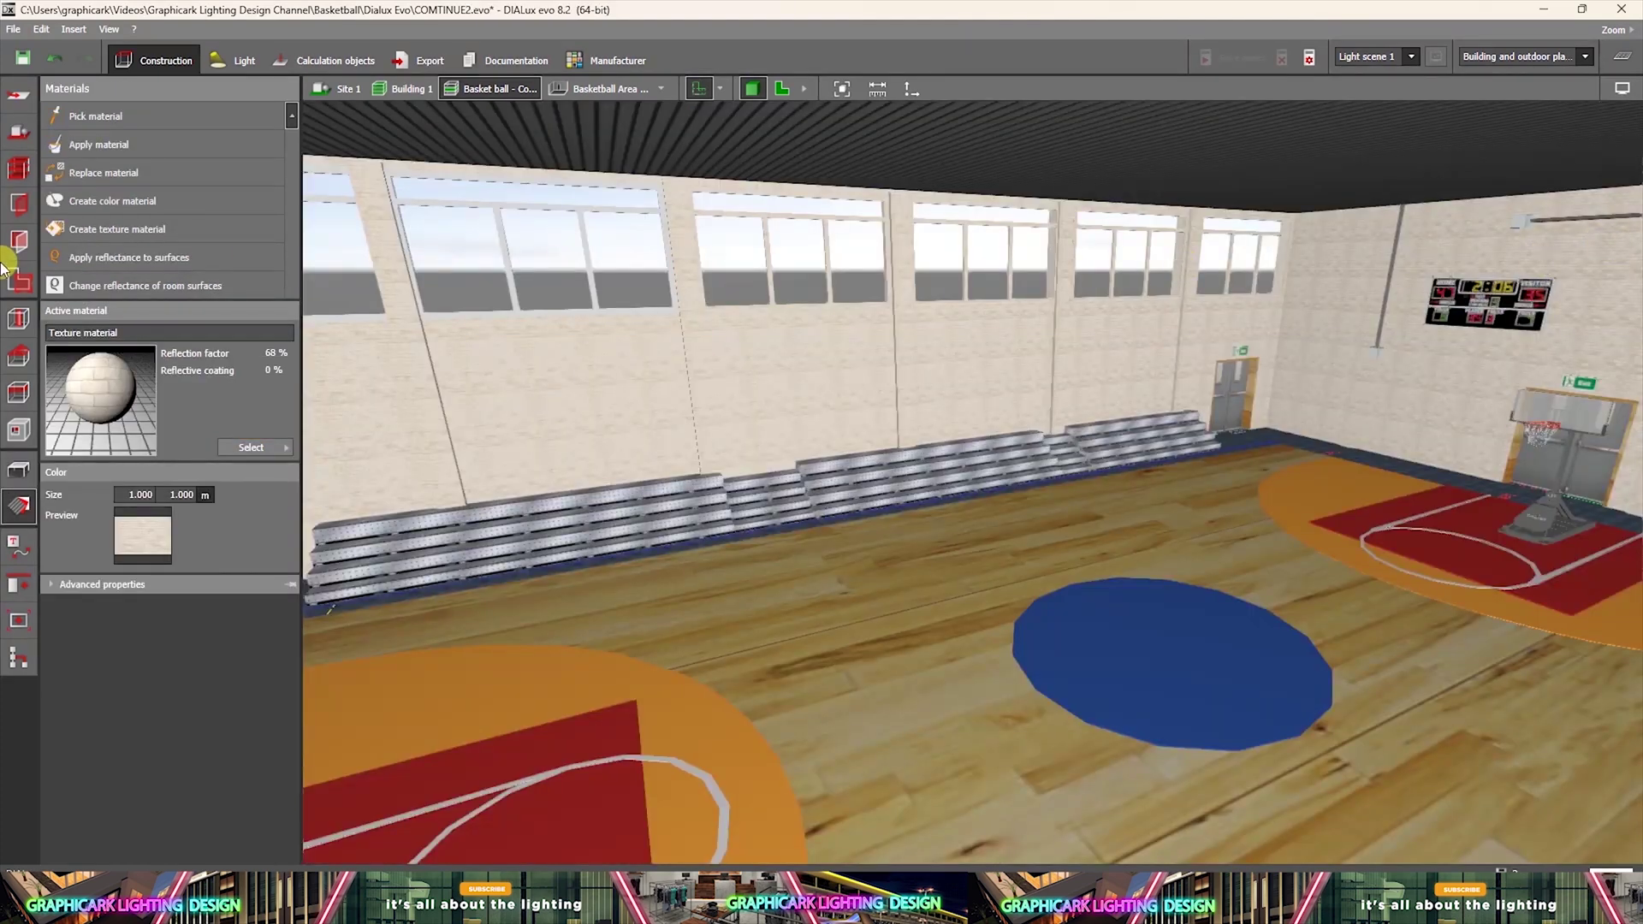
click(18, 469)
click(1521, 307)
middle_drag(1241, 471, 1070, 529)
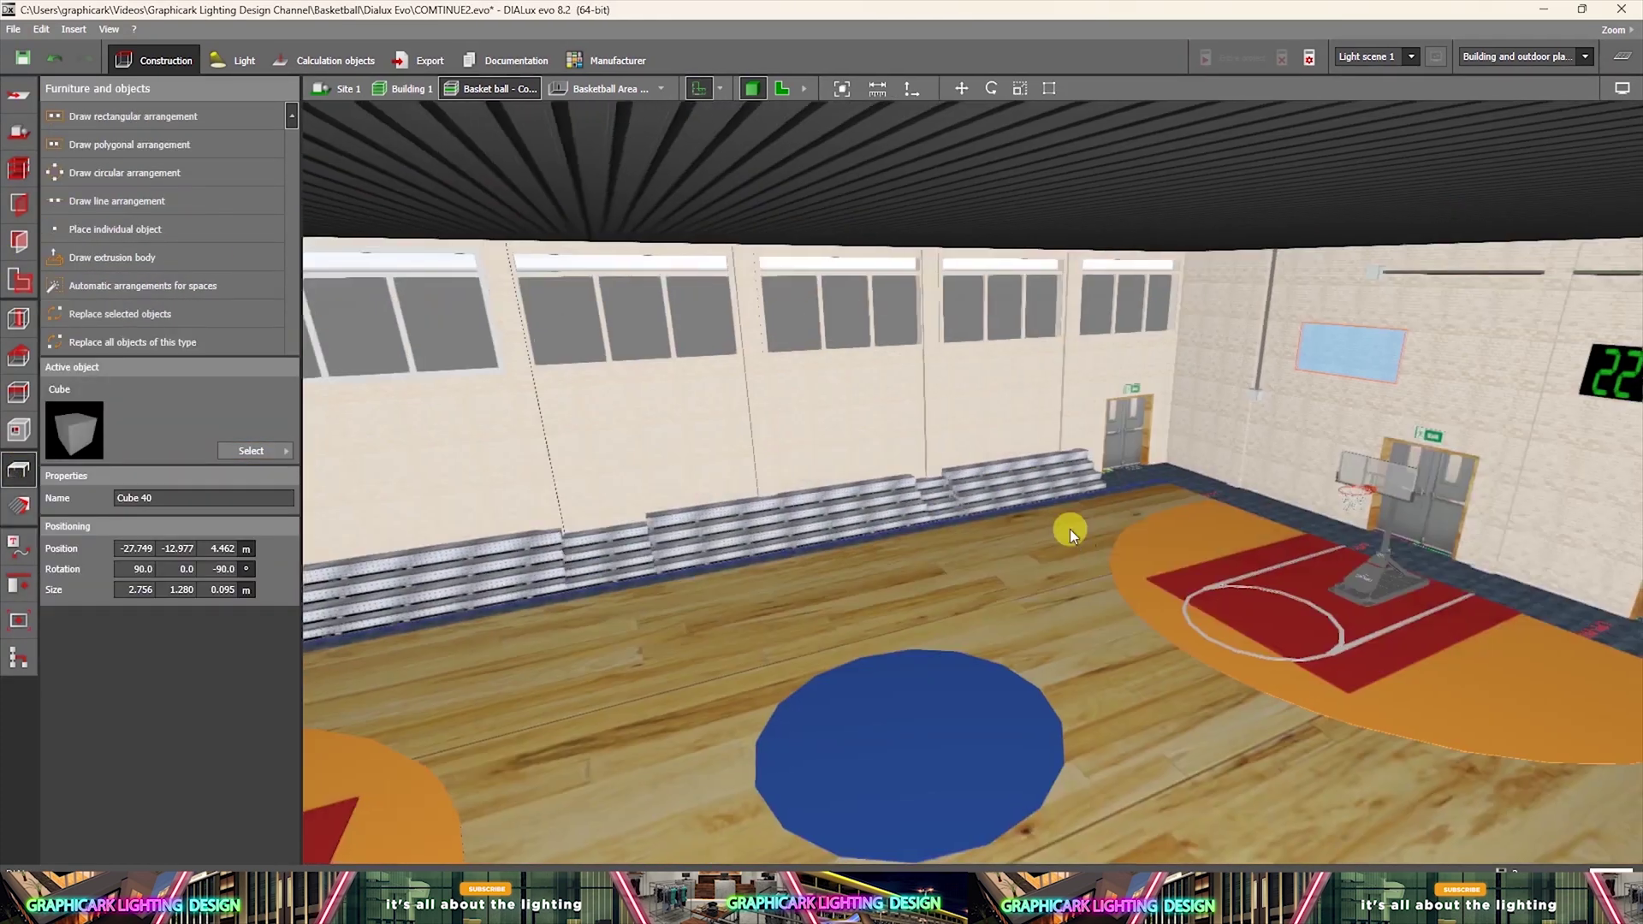
click(1327, 370)
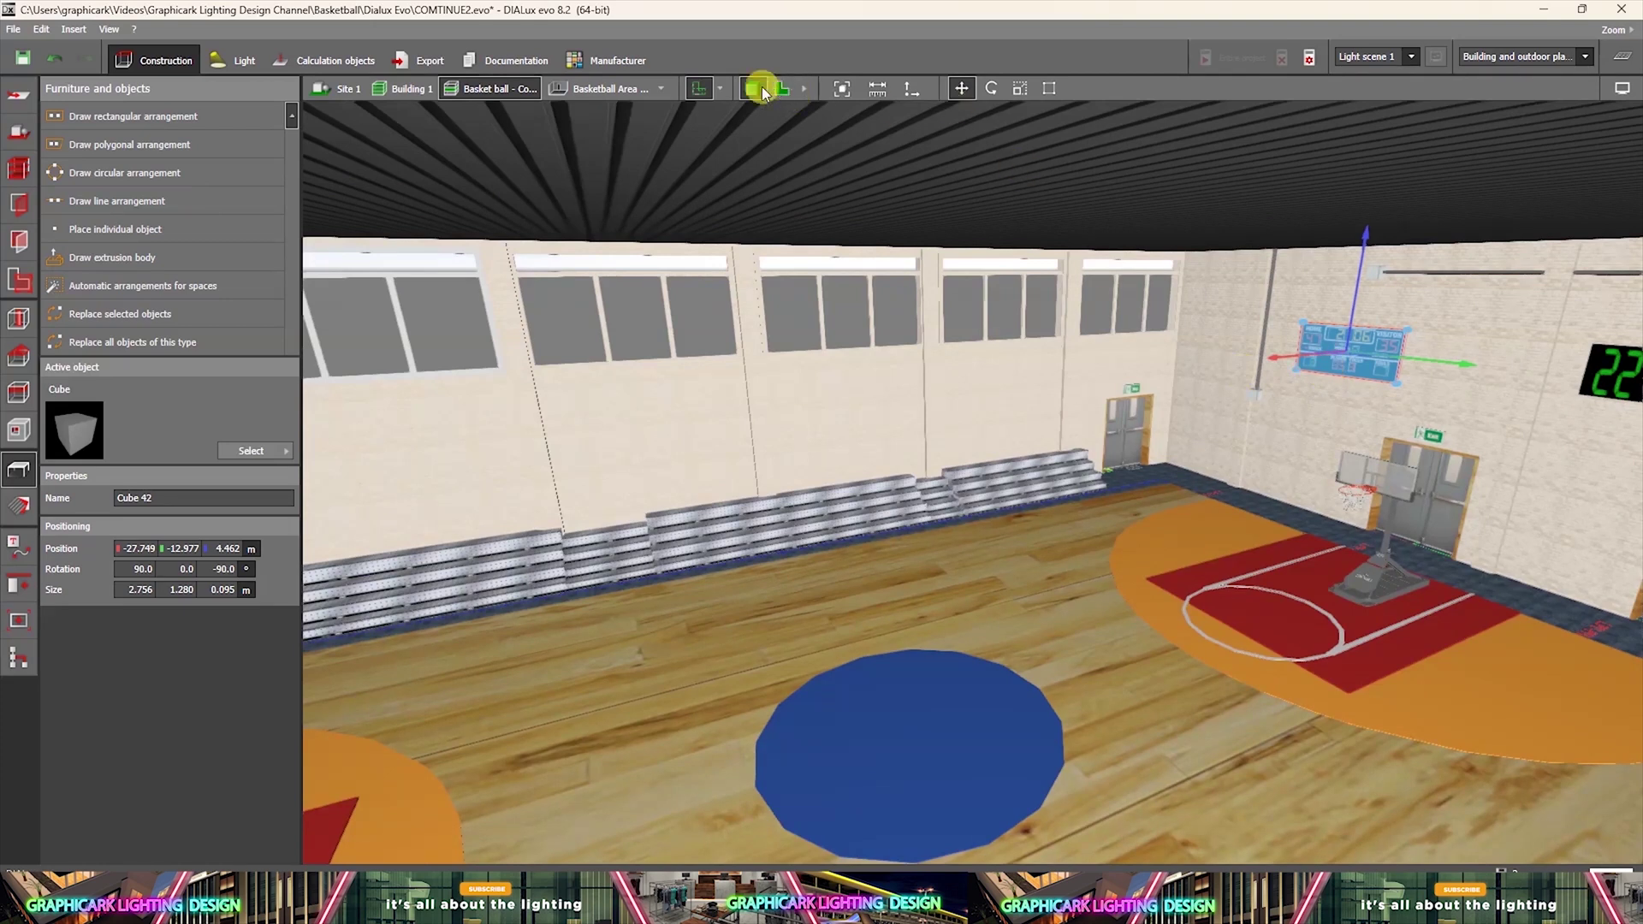
scroll(1127, 658, down, 5)
right_drag(1127, 657, 1136, 649)
scroll(1137, 649, down, 3)
drag(1251, 365, 596, 546)
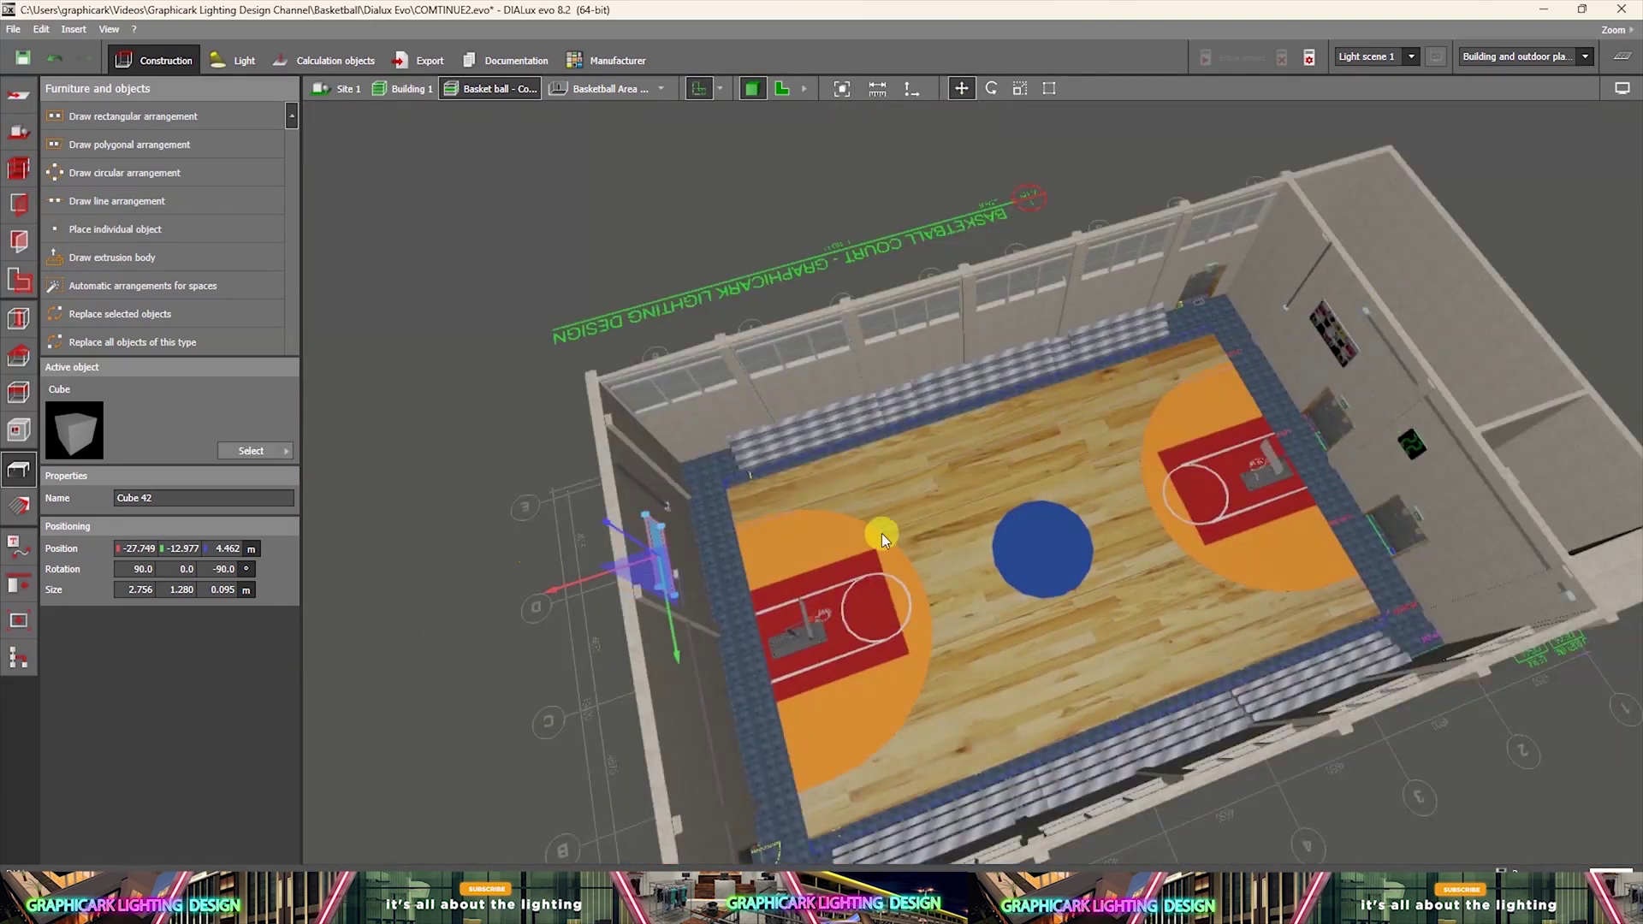
Scale the copied block on the end wall to 1.458 m wide and 2.114 m high as a poster board.
right_drag(597, 546, 566, 490)
scroll(1307, 597, up, 5)
right_drag(1307, 598, 1264, 640)
scroll(962, 570, up, 4)
right_drag(962, 567, 1042, 510)
right_click(1204, 514)
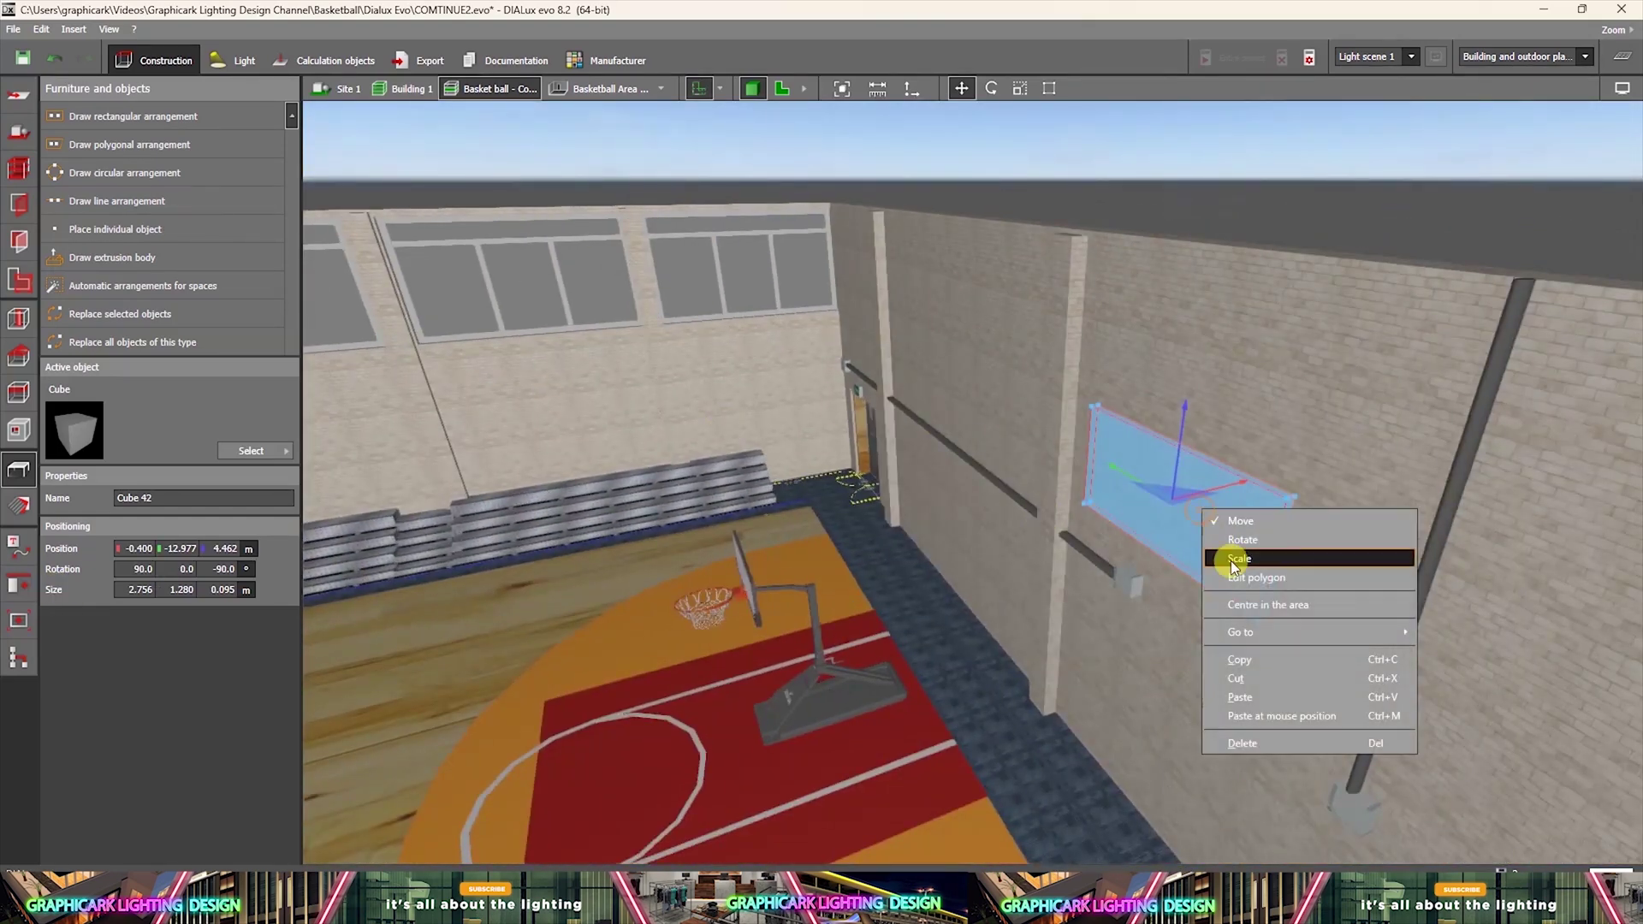
click(1224, 558)
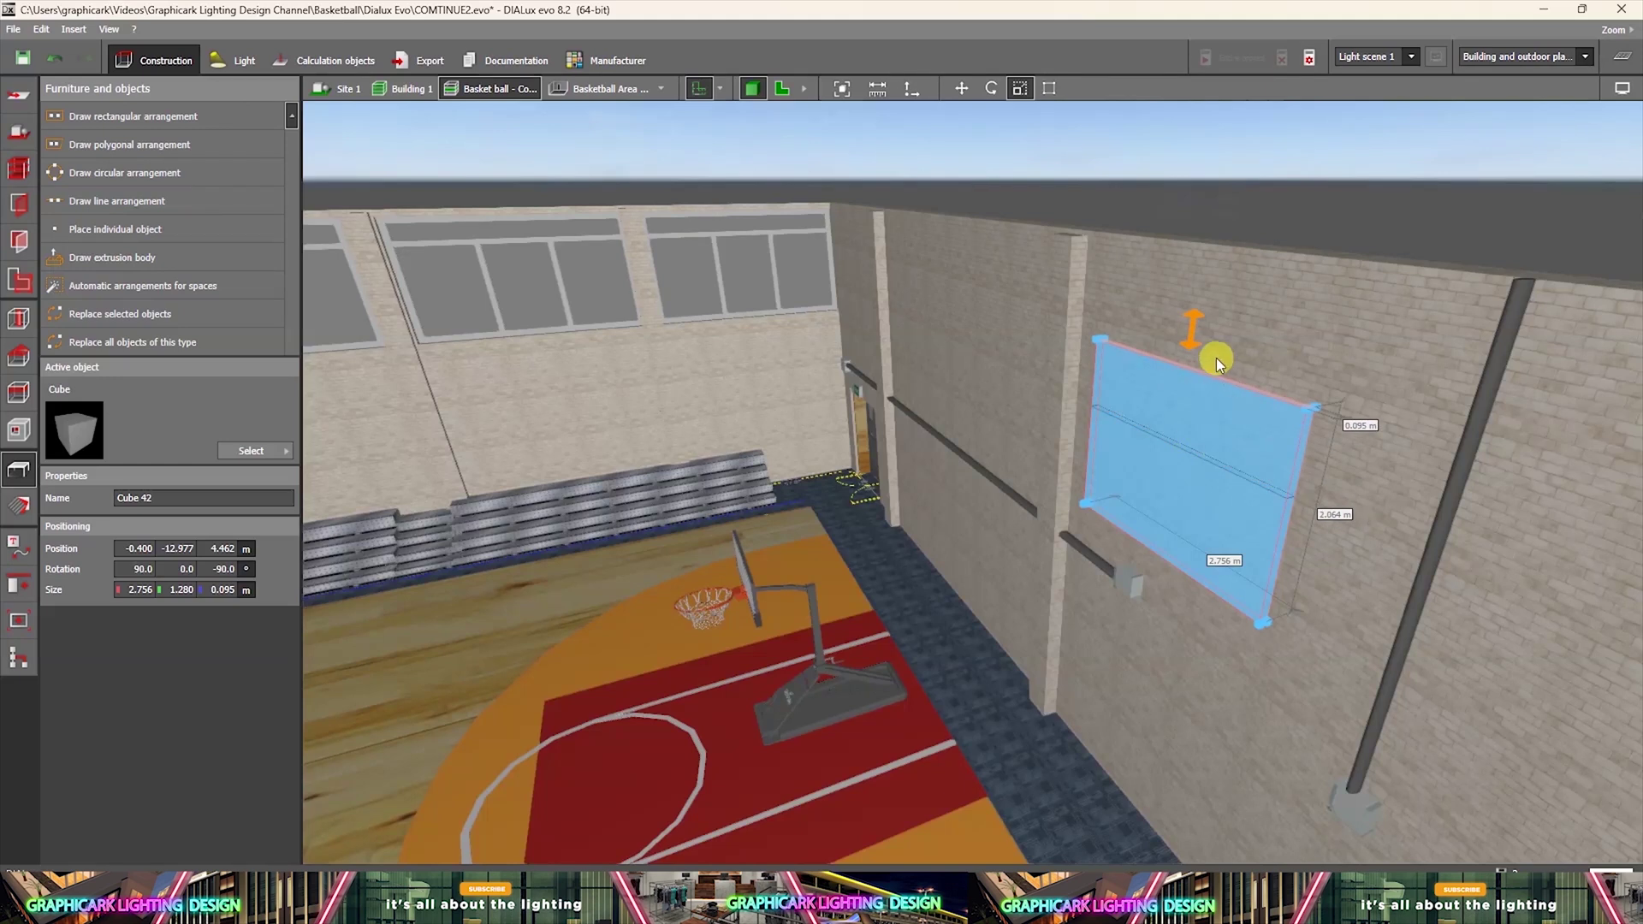
drag(1286, 517, 1126, 556)
Duplicate the poster board so that a second board of the same size hangs beside it on the end wall.
right_drag(1127, 556, 1169, 684)
click(685, 536)
click(769, 510)
ctrl+drag(678, 495, 878, 496)
click(878, 497)
Create a texture material from the red Air Jordan poster image in the Texture folder.
right_drag(878, 496, 856, 767)
middle_drag(856, 767, 1147, 536)
click(26, 498)
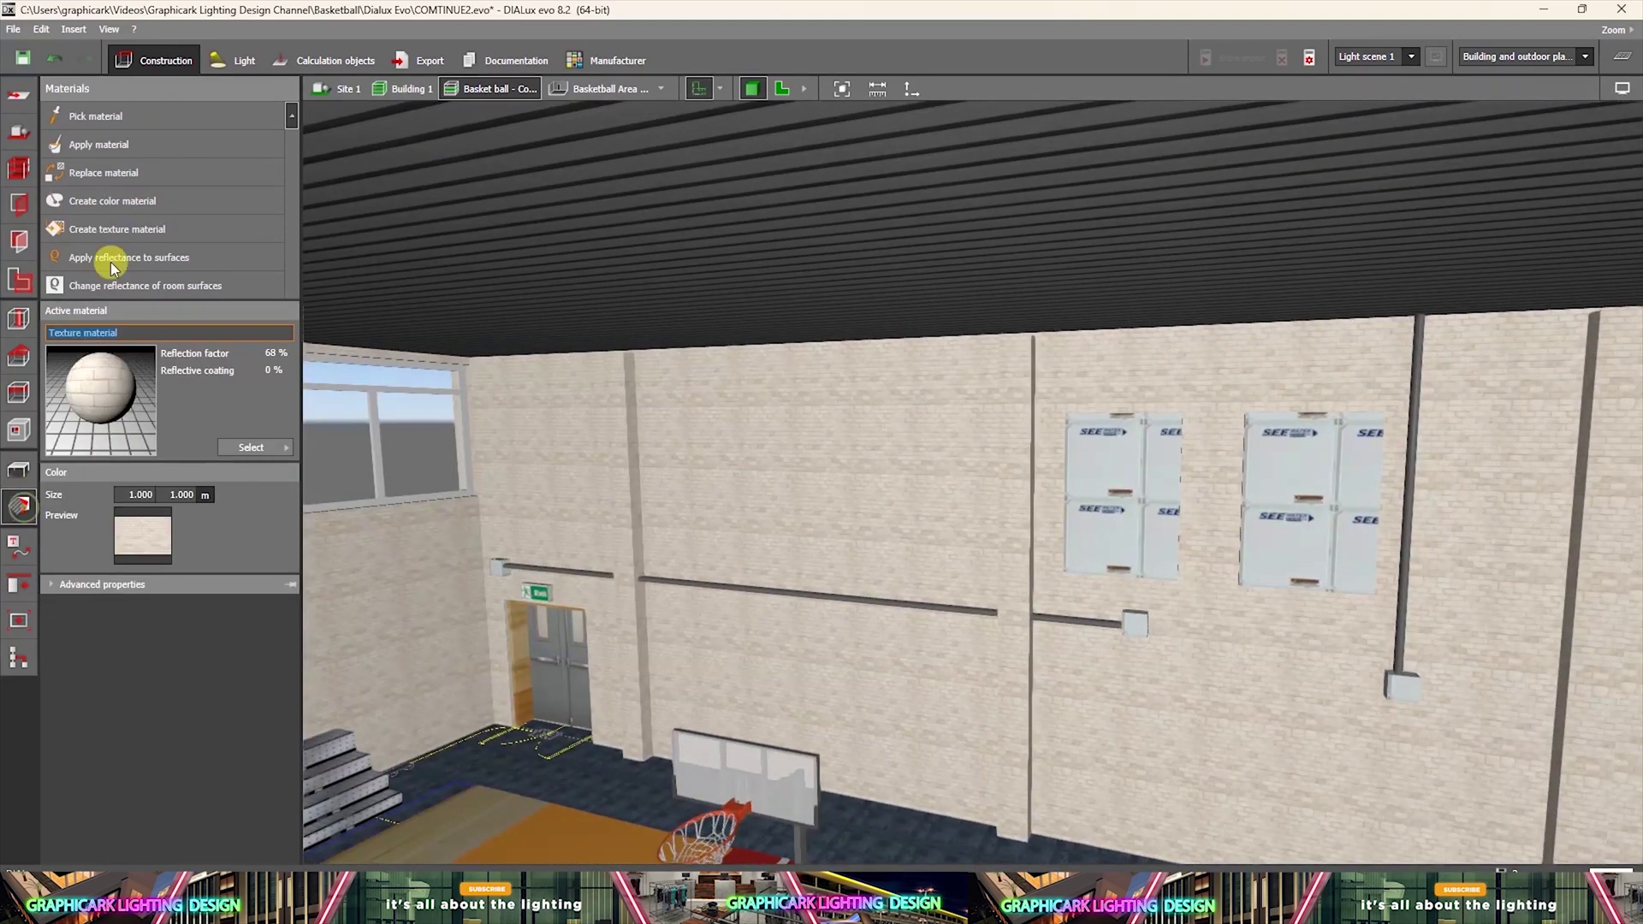
click(163, 222)
scroll(686, 432, down, 8)
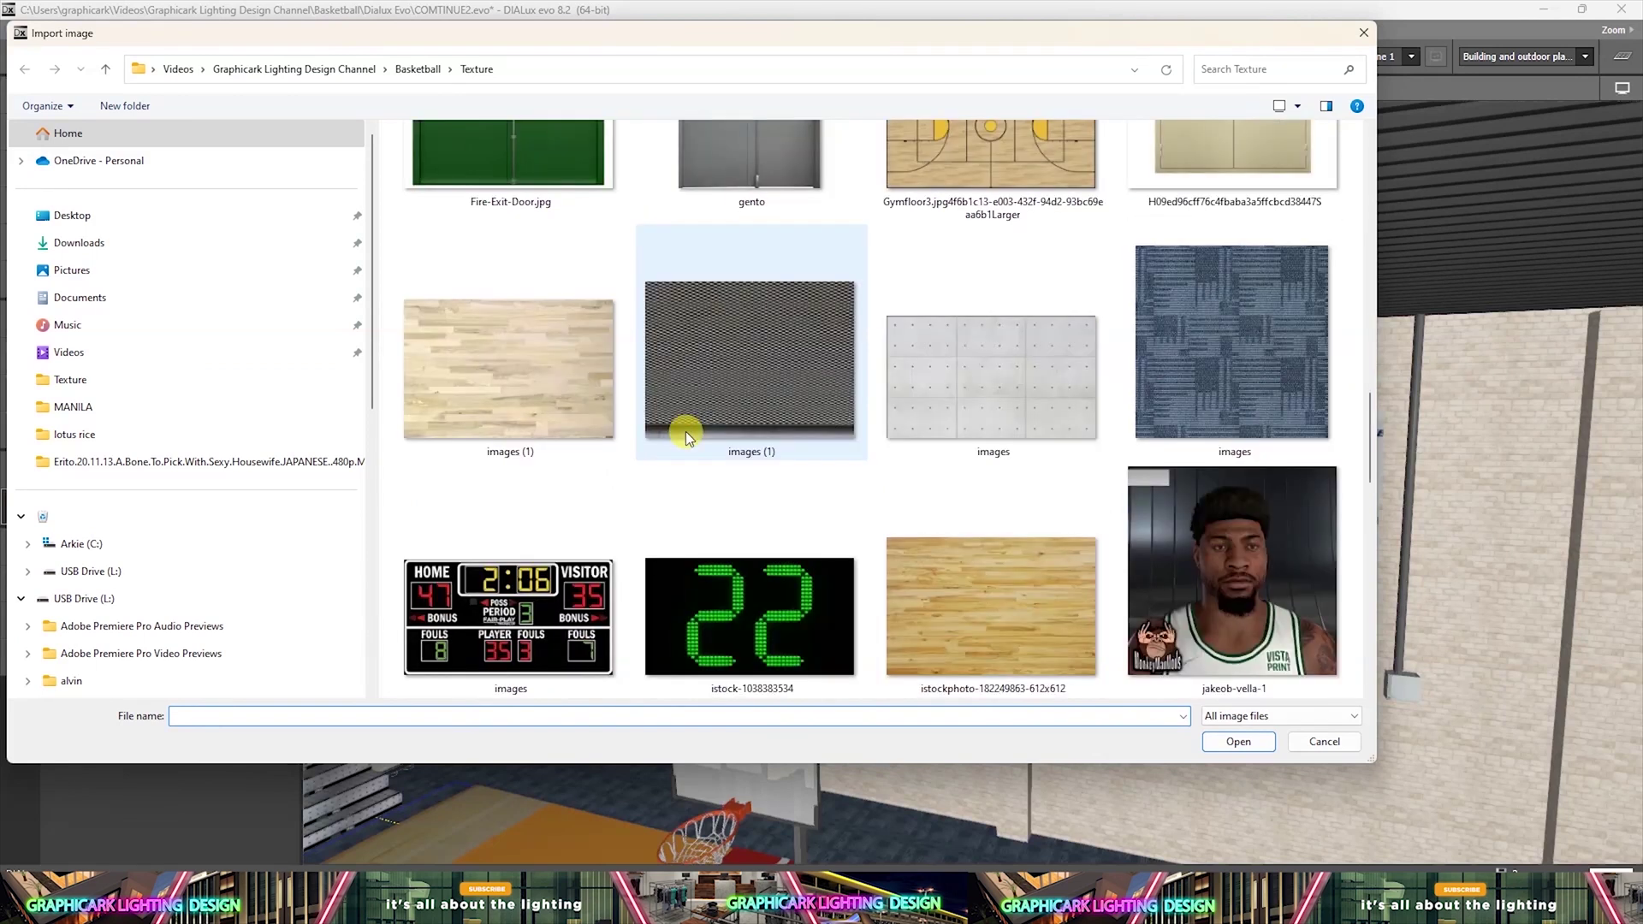
double_click(774, 287)
Apply the Air Jordan texture to the left poster board and stretch it to 1.458 m wide and 2.311 m high.
click(97, 147)
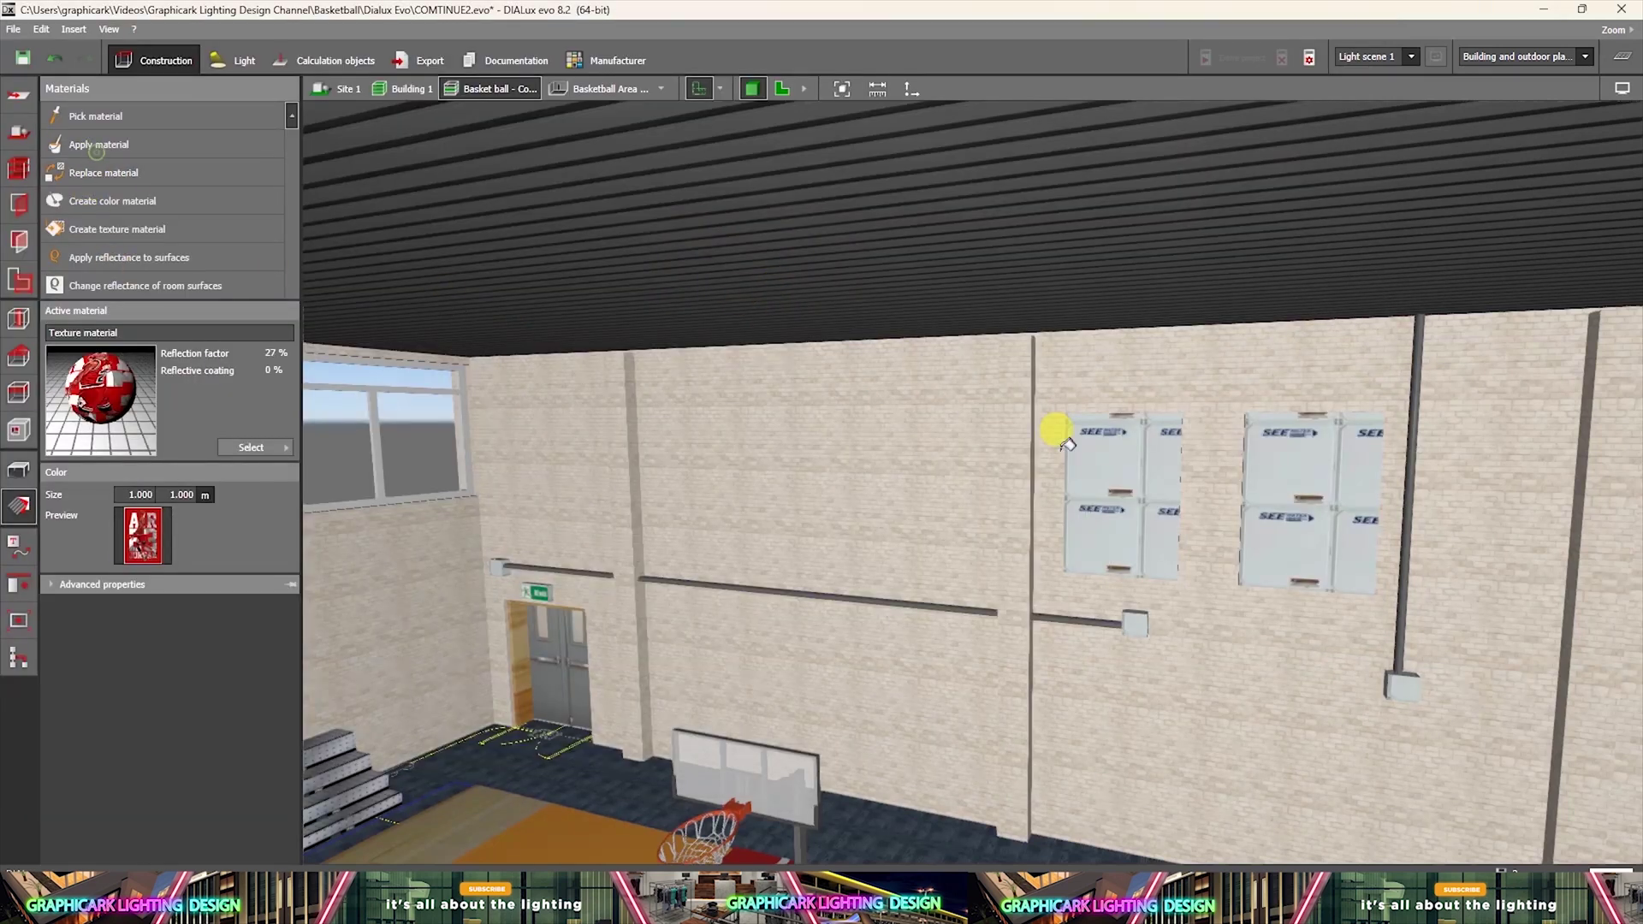
click(1081, 495)
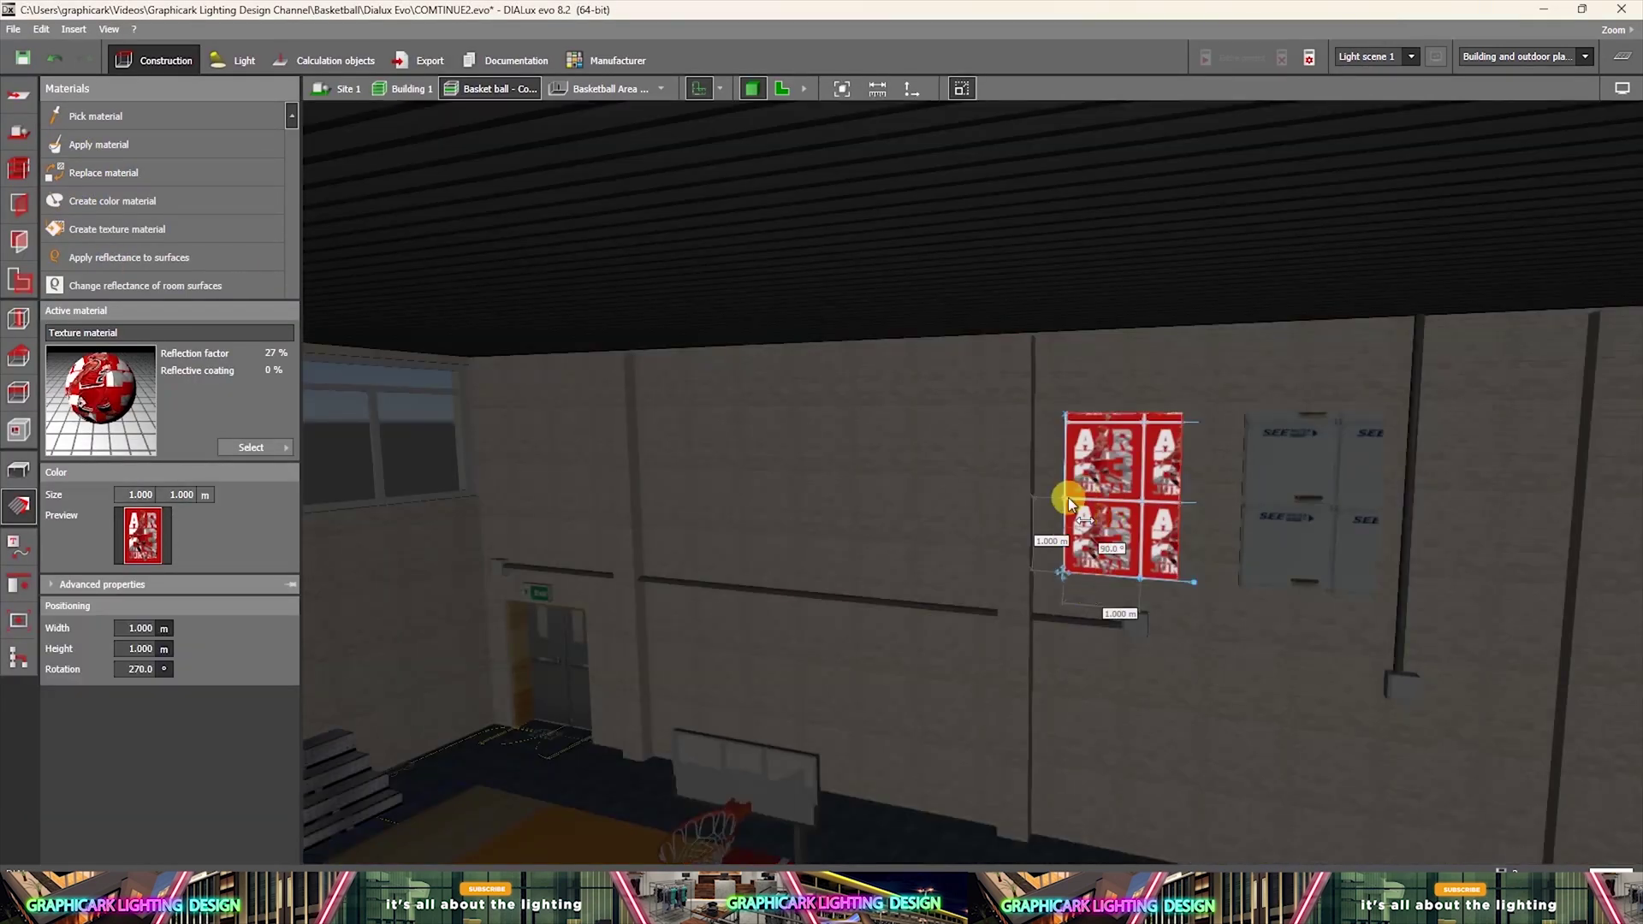
drag(1147, 575, 1181, 575)
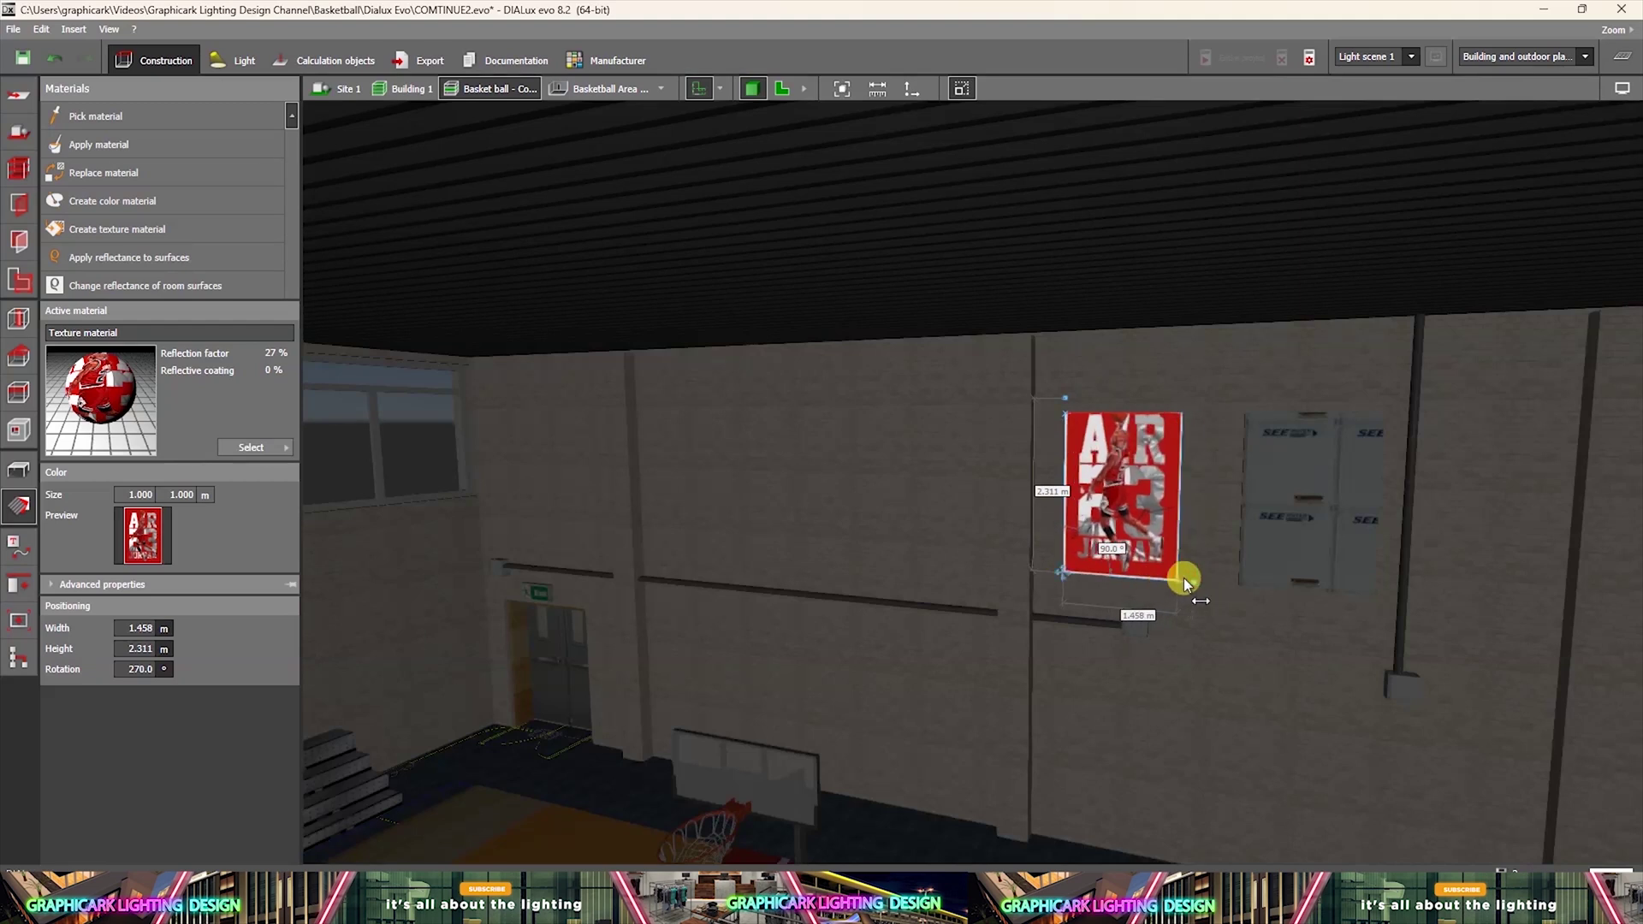
click(1205, 671)
Create a texture material from the blue NBA logo image in the Texture folder.
right_drag(1205, 671, 1244, 661)
scroll(1076, 539, up, 1)
middle_drag(1087, 570, 958, 523)
click(113, 202)
click(137, 228)
scroll(856, 522, down, 2)
scroll(793, 553, up, 4)
scroll(813, 561, down, 2)
scroll(815, 568, down, 15)
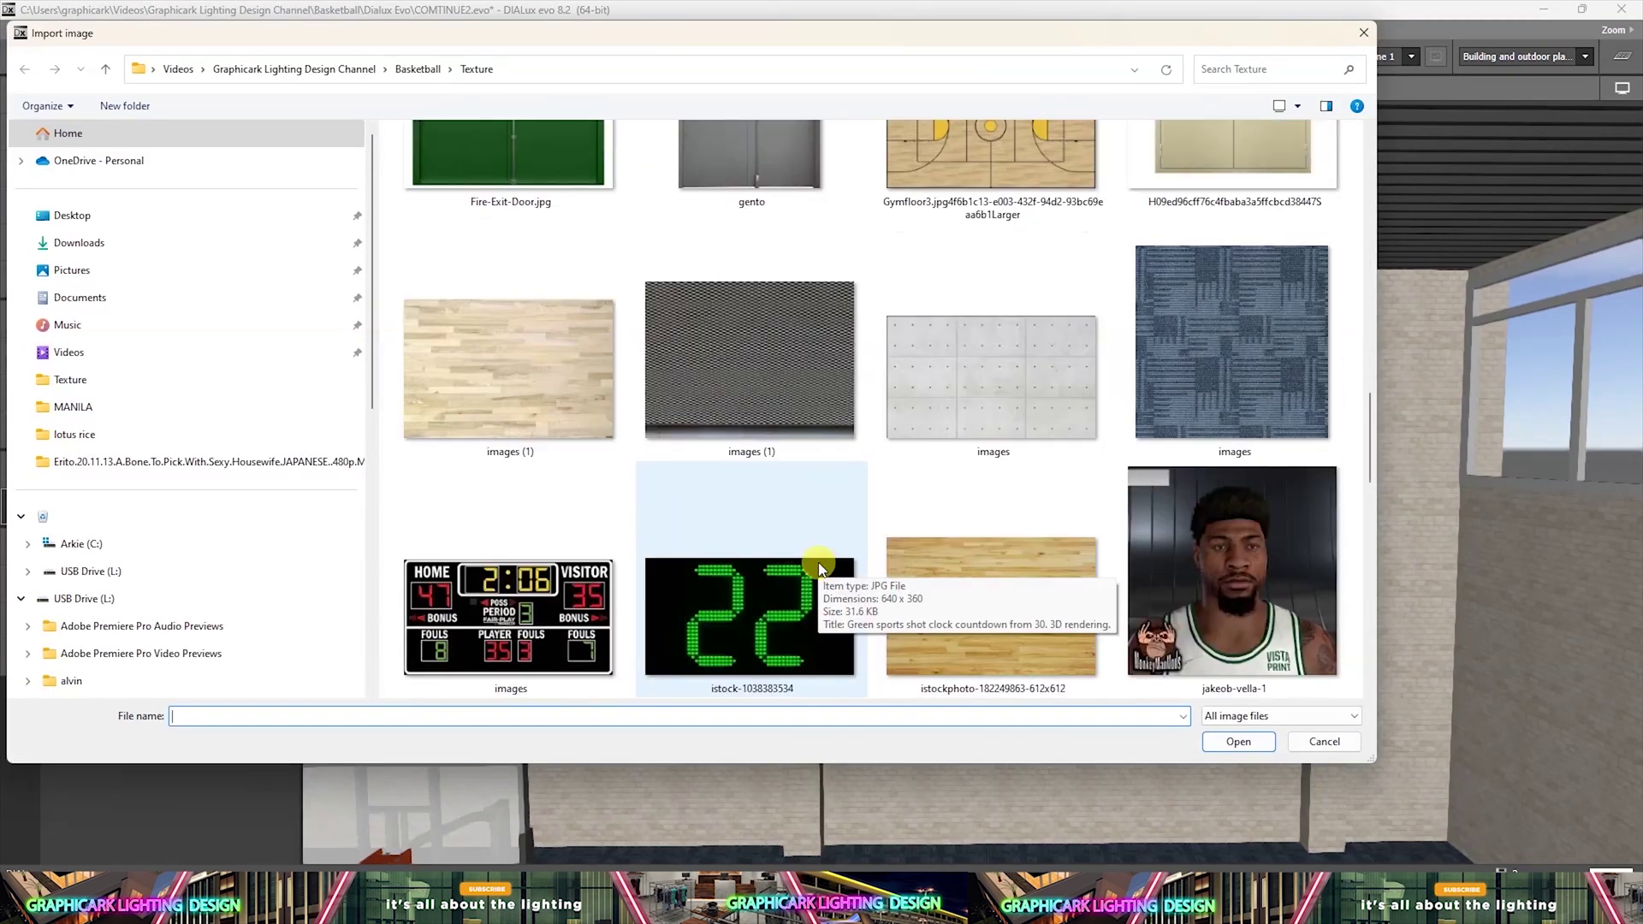
click(958, 352)
double_click(958, 353)
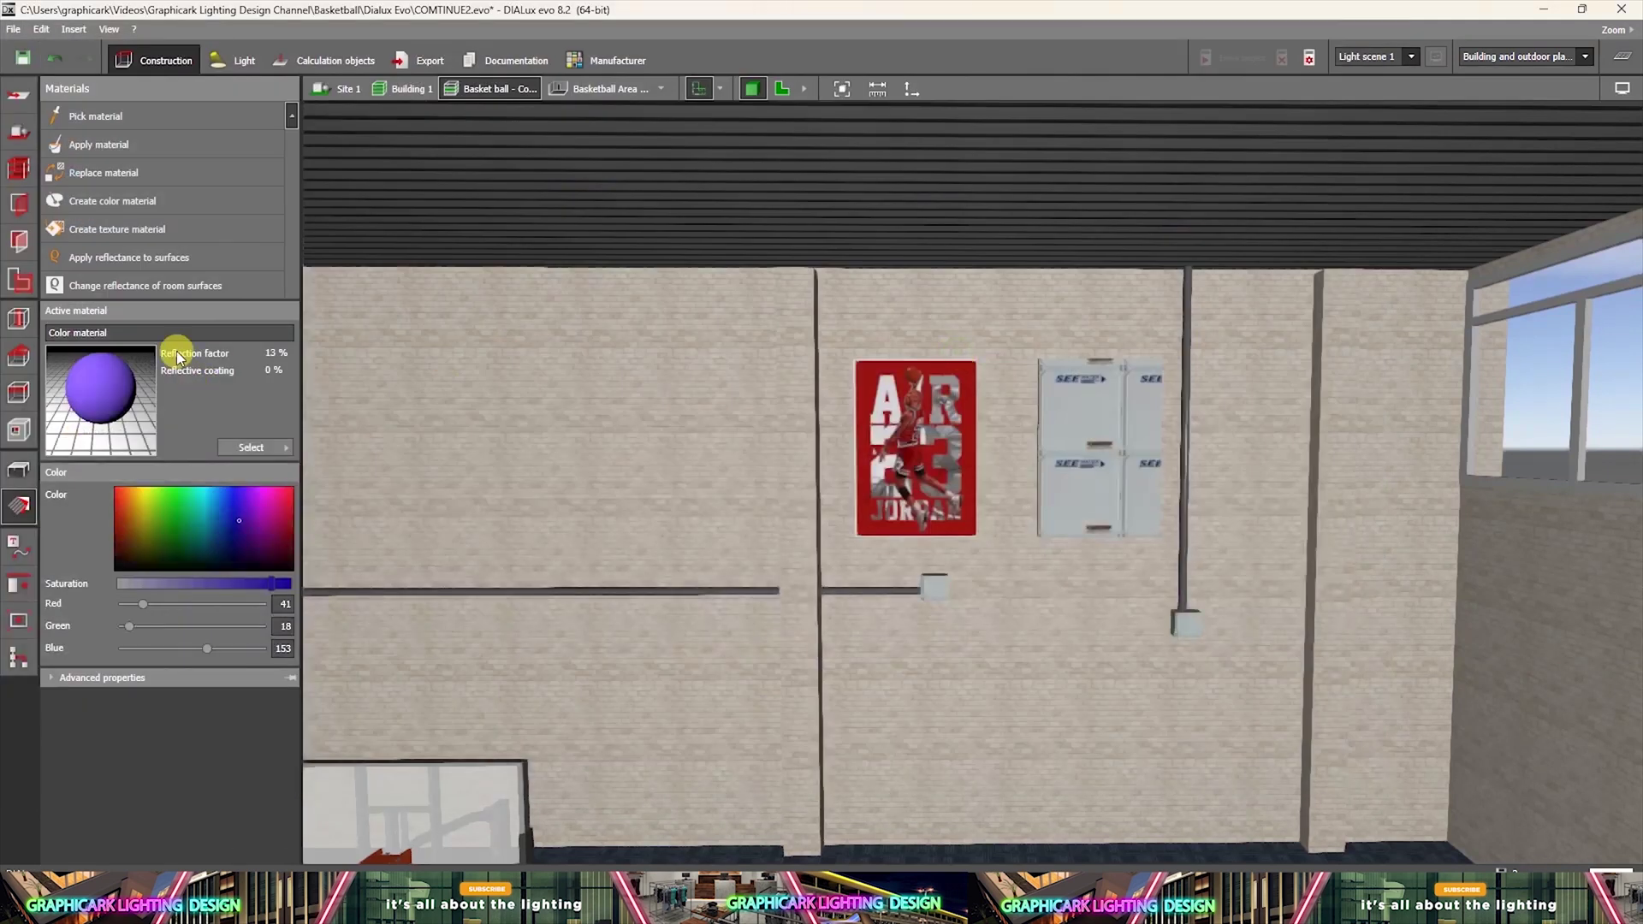
Apply the NBA logo texture to the right poster board and stretch it to 1.458 m wide and 2.114 m high.
click(1084, 437)
scroll(1085, 476, up, 2)
click(1083, 518)
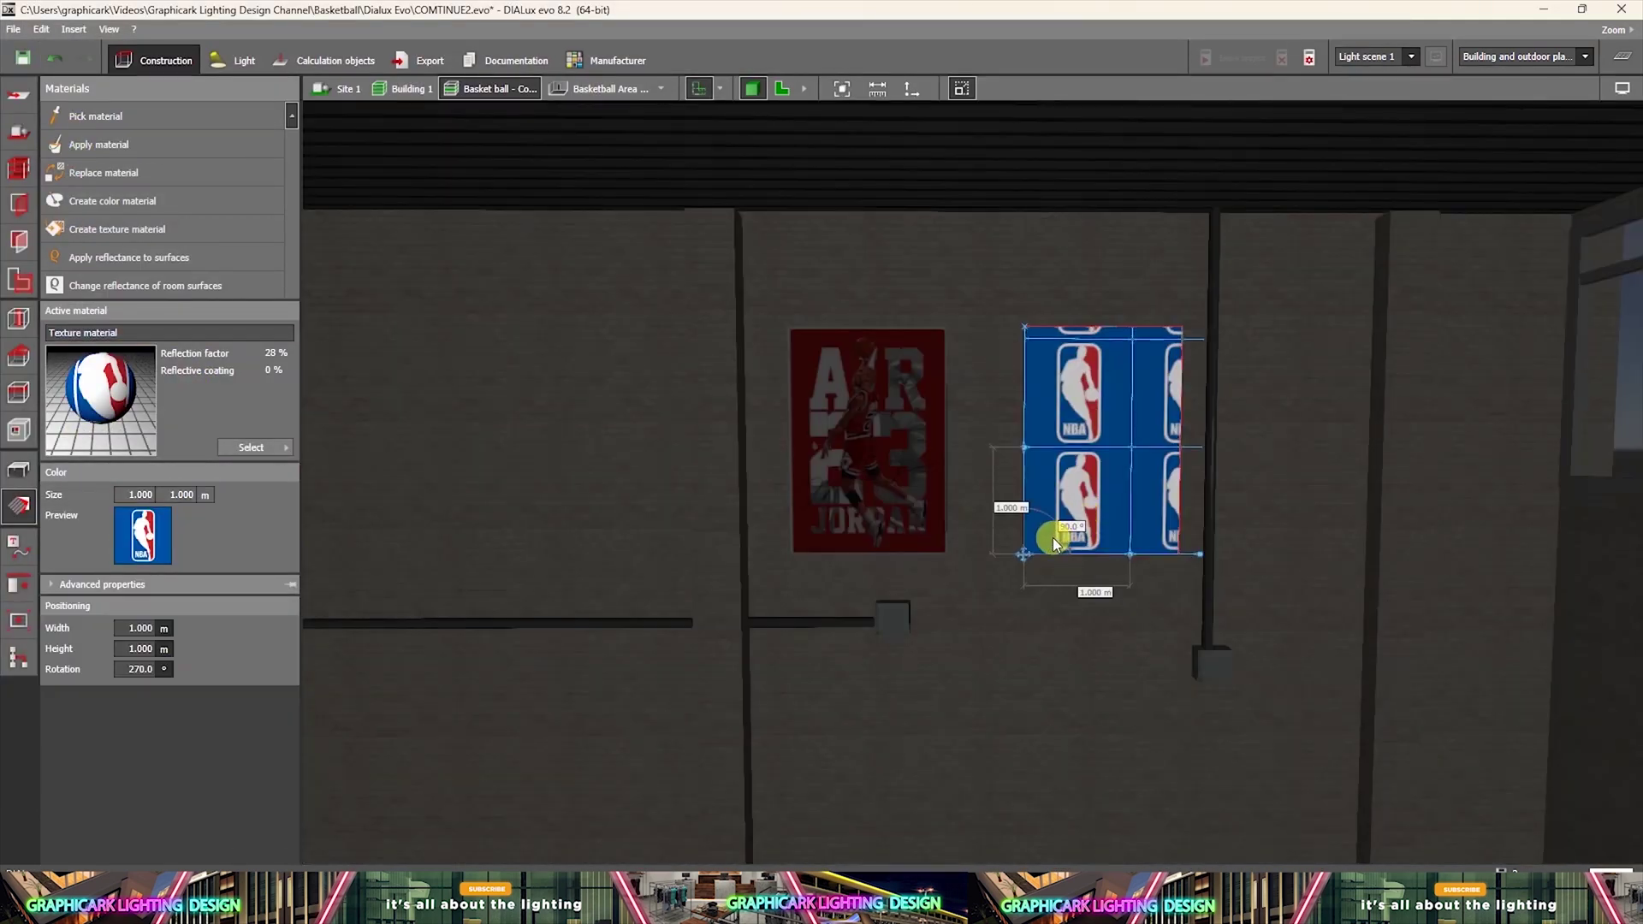
drag(1136, 554, 1182, 555)
drag(1024, 440, 1045, 325)
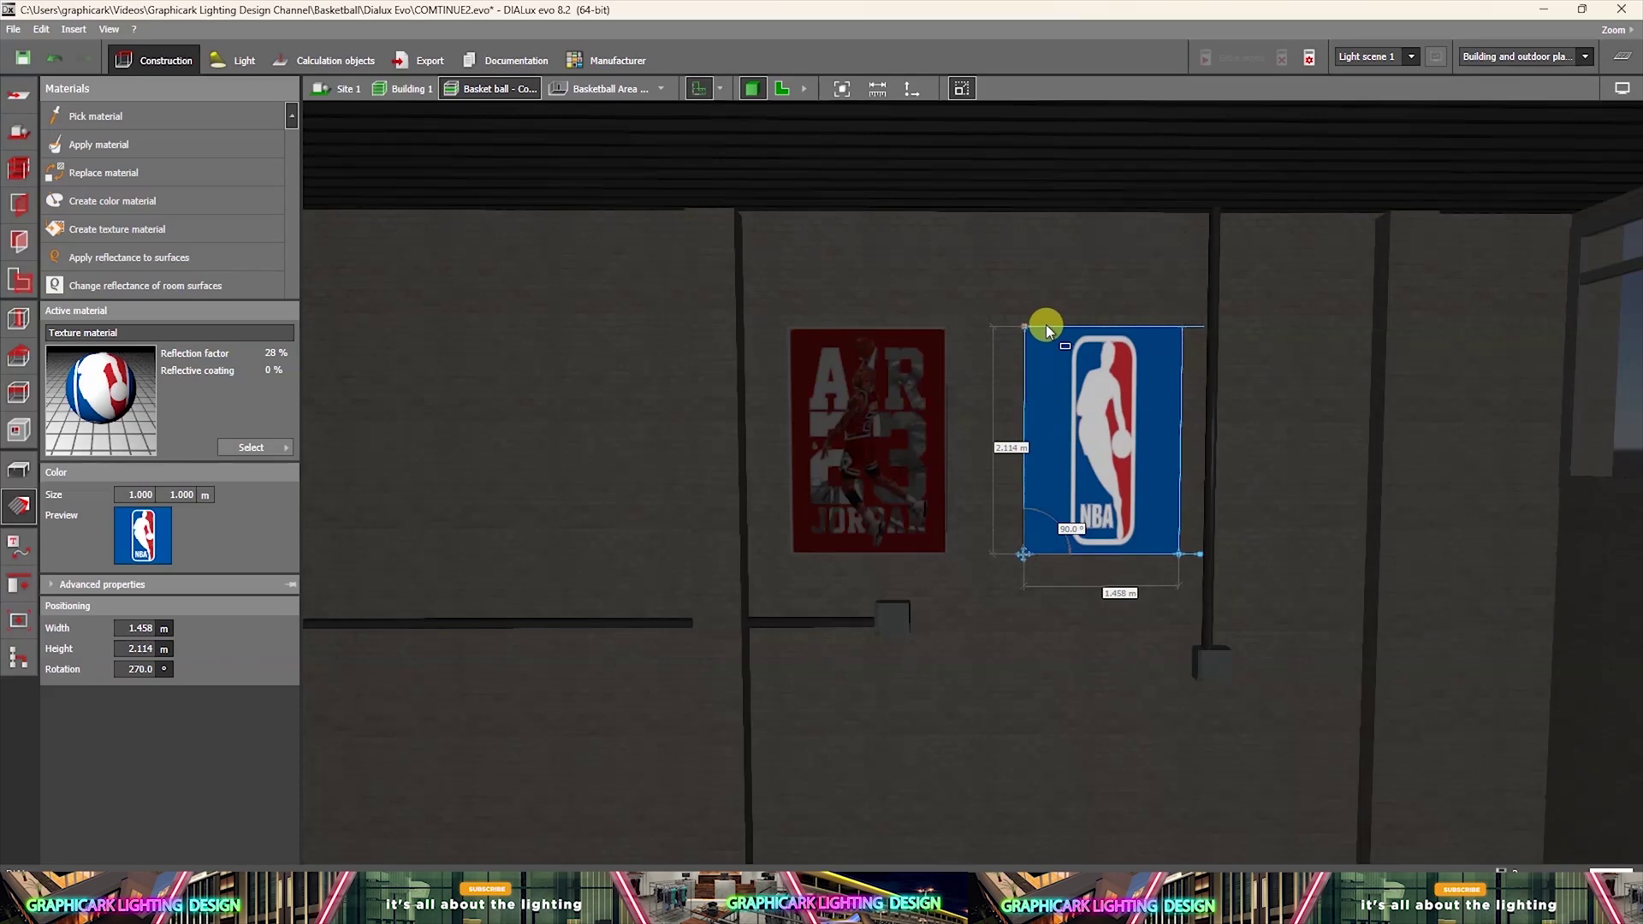
key(Escape)
Widen the NBA logo texture on its poster board to about 1.700 m.
scroll(953, 715, down, 3)
middle_drag(952, 715, 1073, 482)
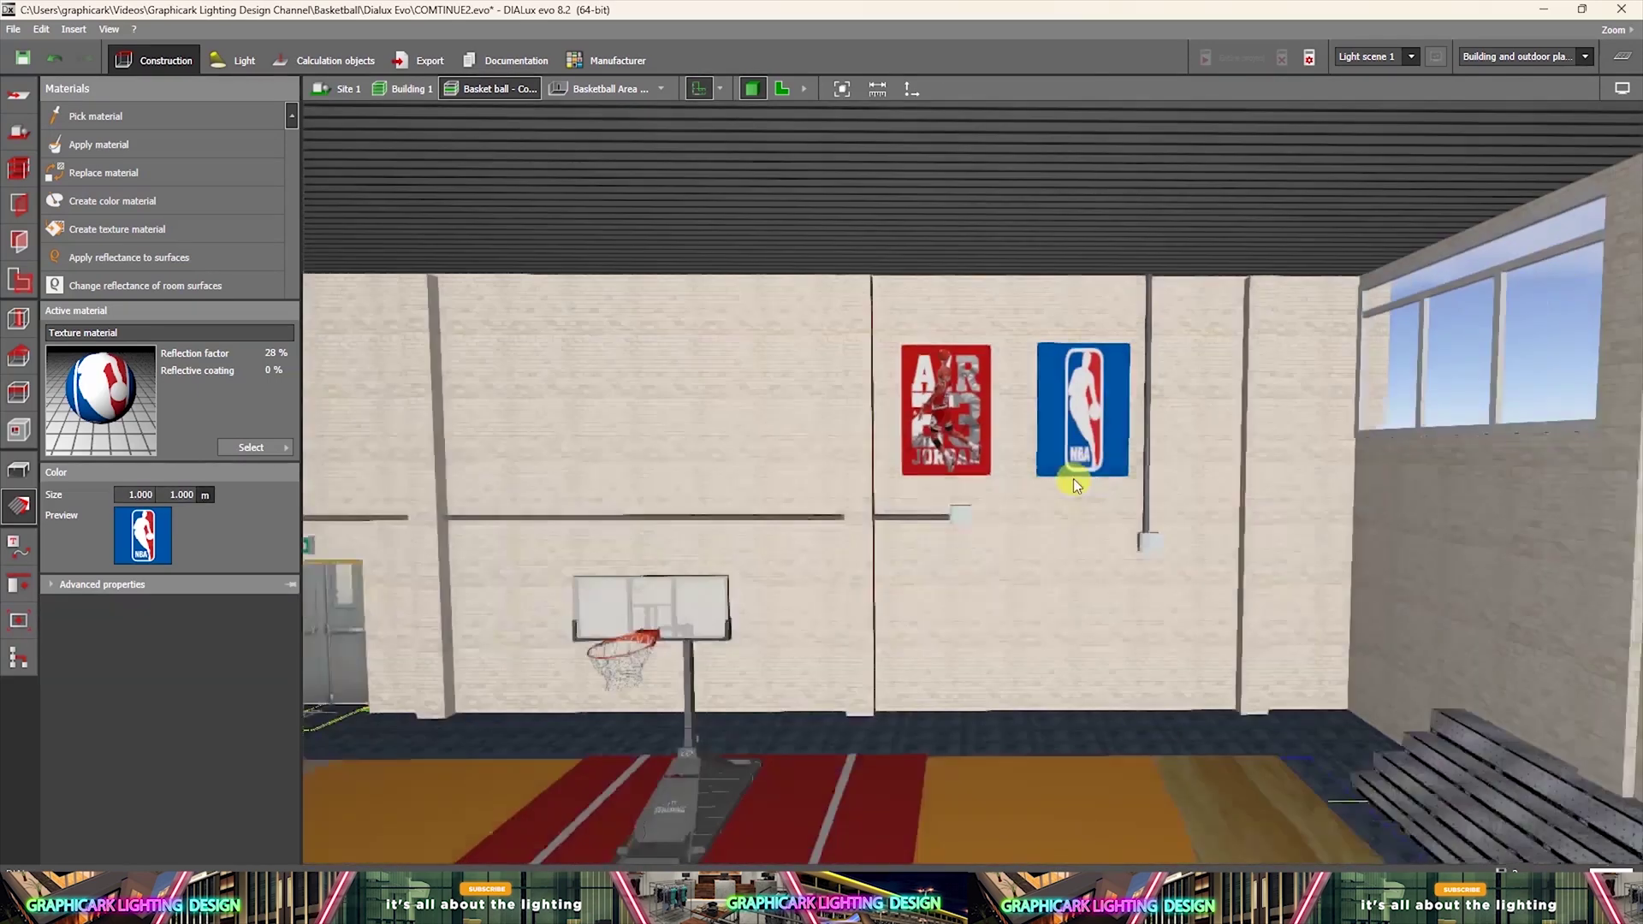
right_drag(1073, 483, 969, 560)
middle_drag(969, 560, 1362, 545)
drag(1361, 542, 1387, 531)
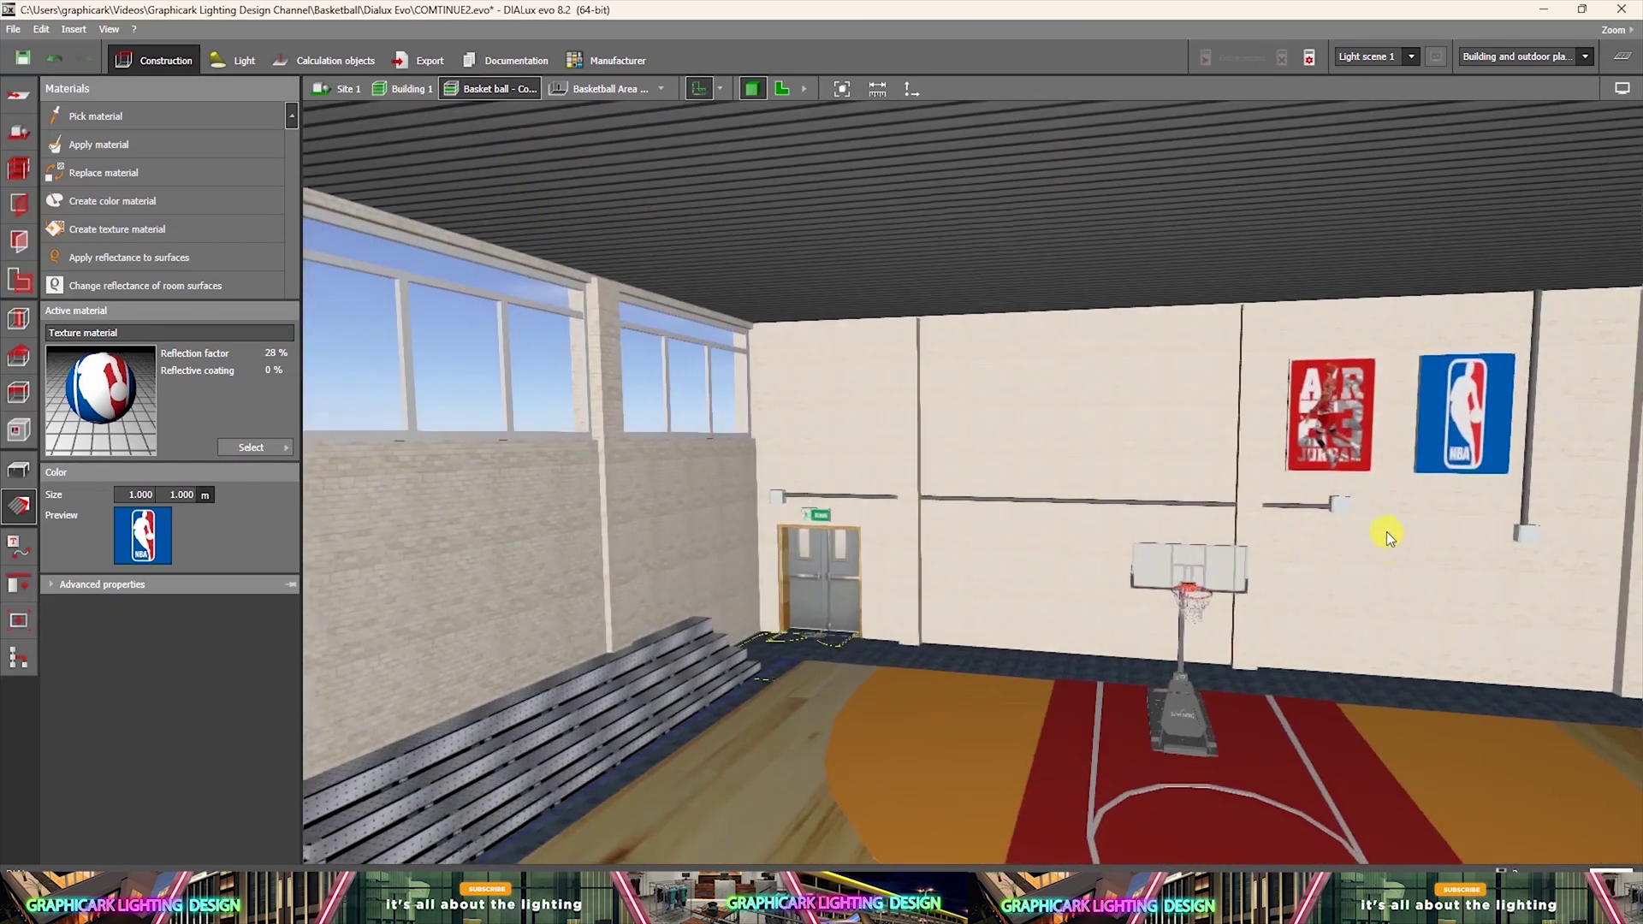
click(1445, 407)
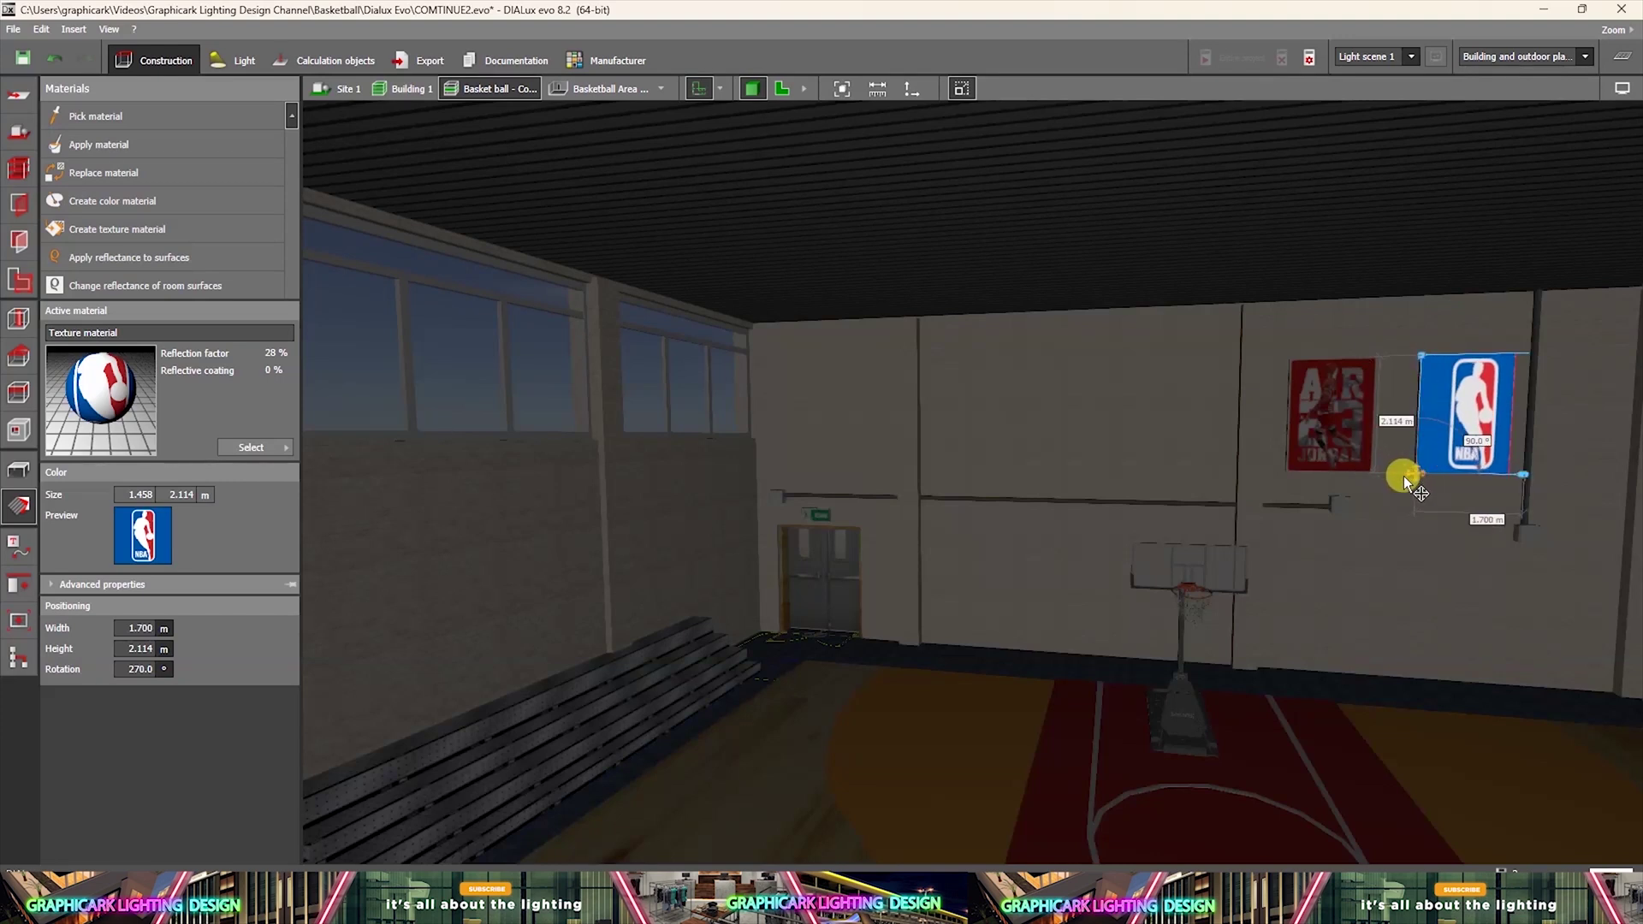
drag(1370, 526, 1164, 502)
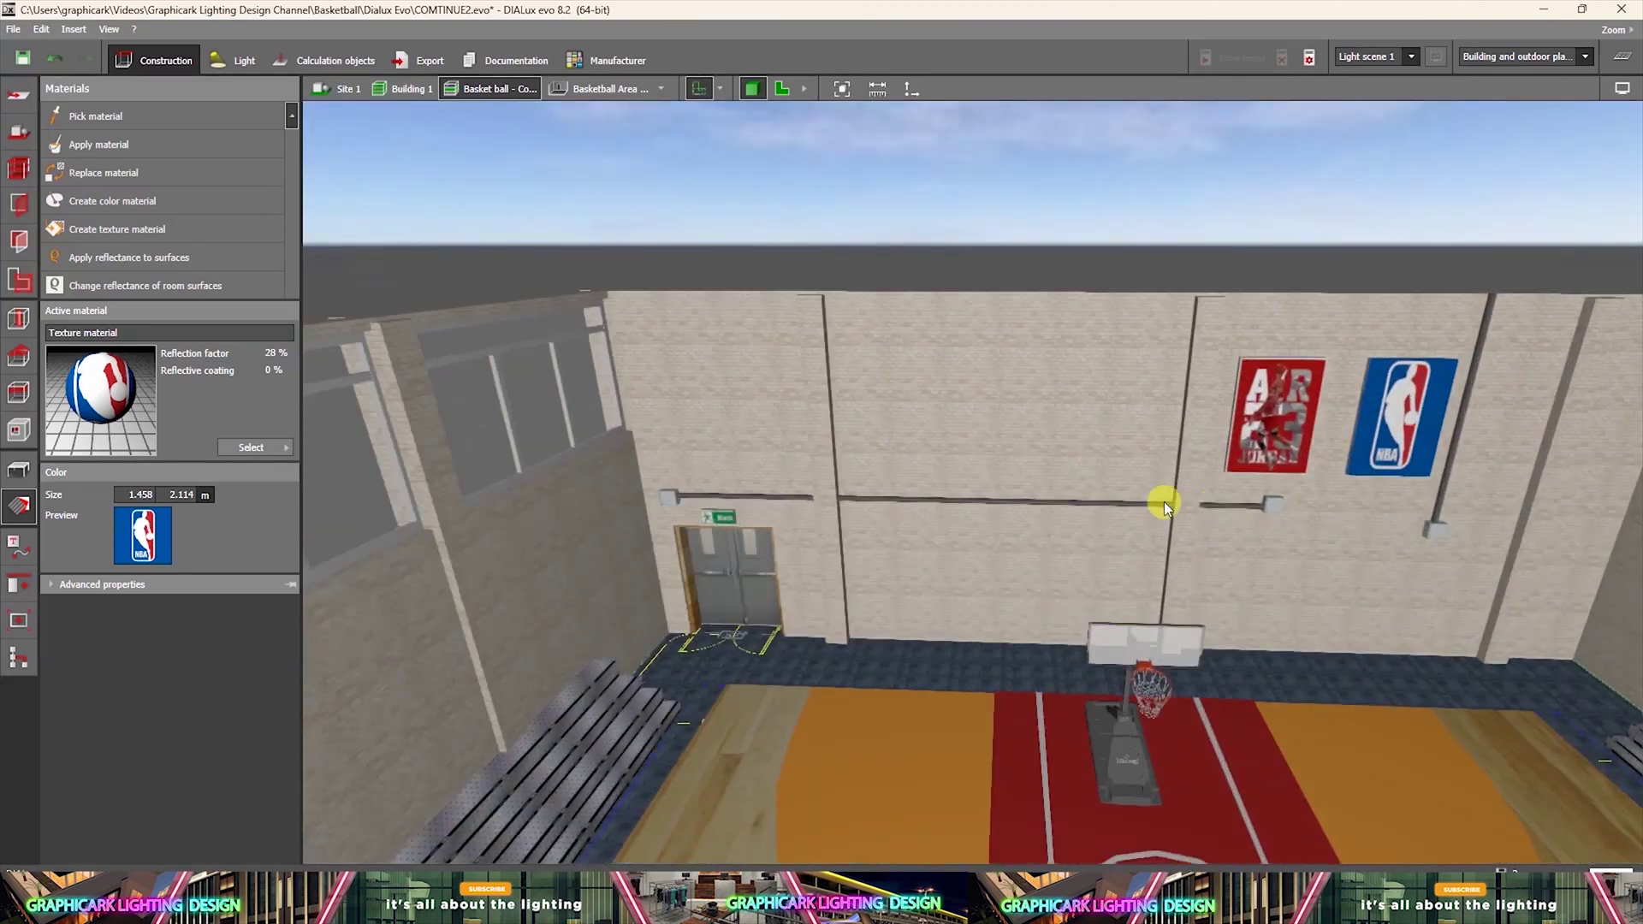
Copy the Air Jordan poster board into the neighbouring wall bay behind the backboard and widen the copy to 4.276 m.
click(18, 466)
click(1301, 418)
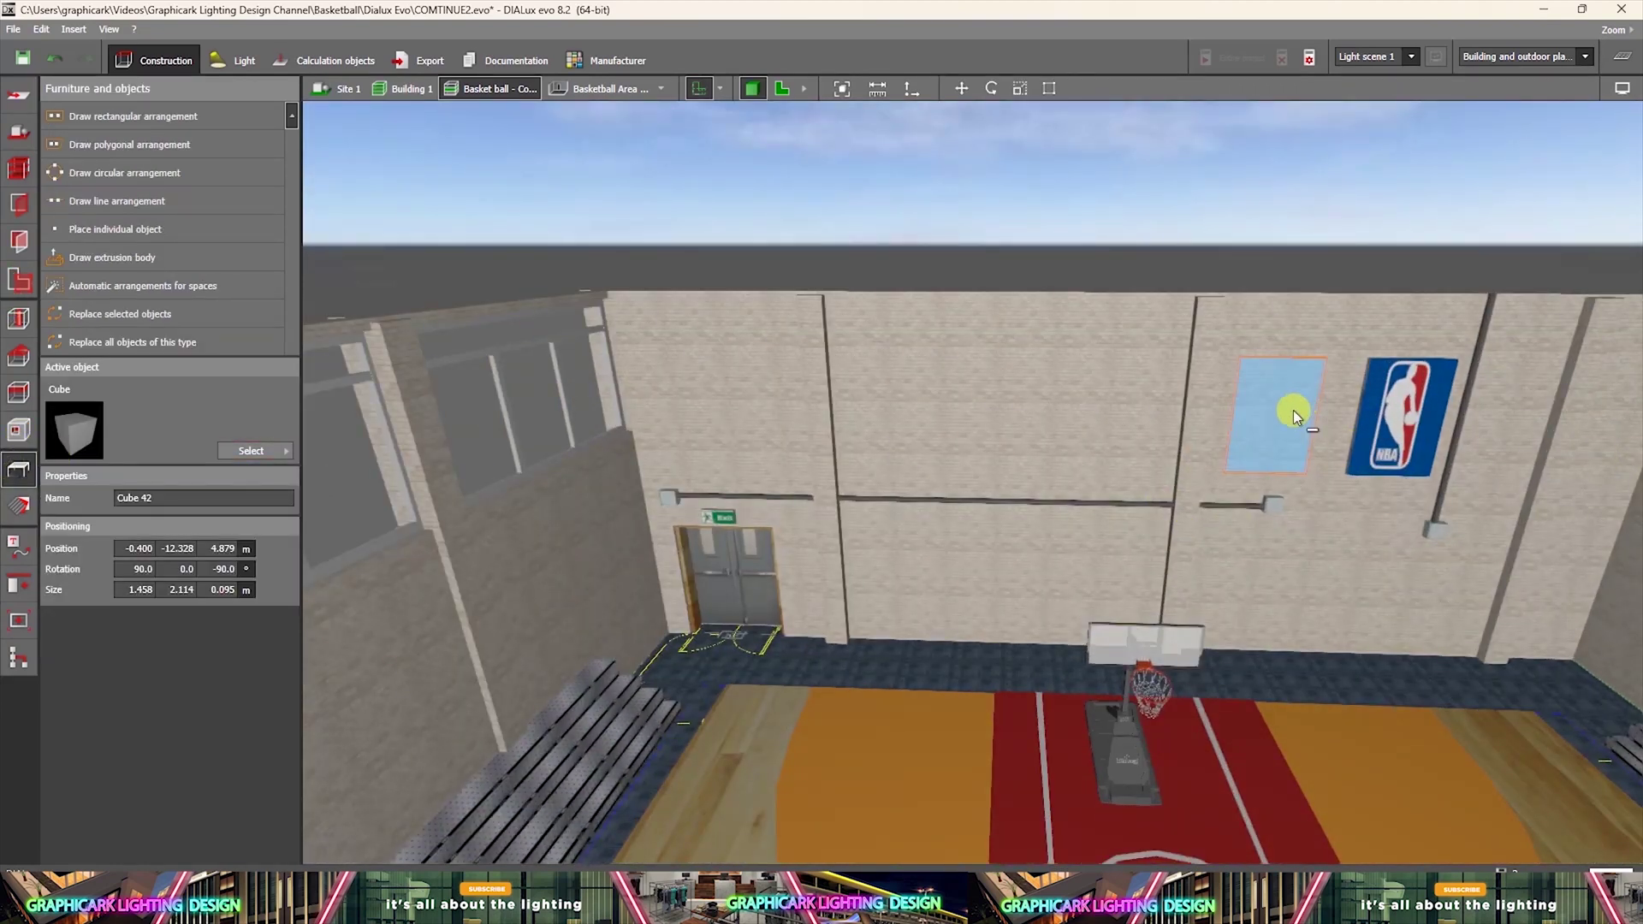
drag(1275, 443, 849, 418)
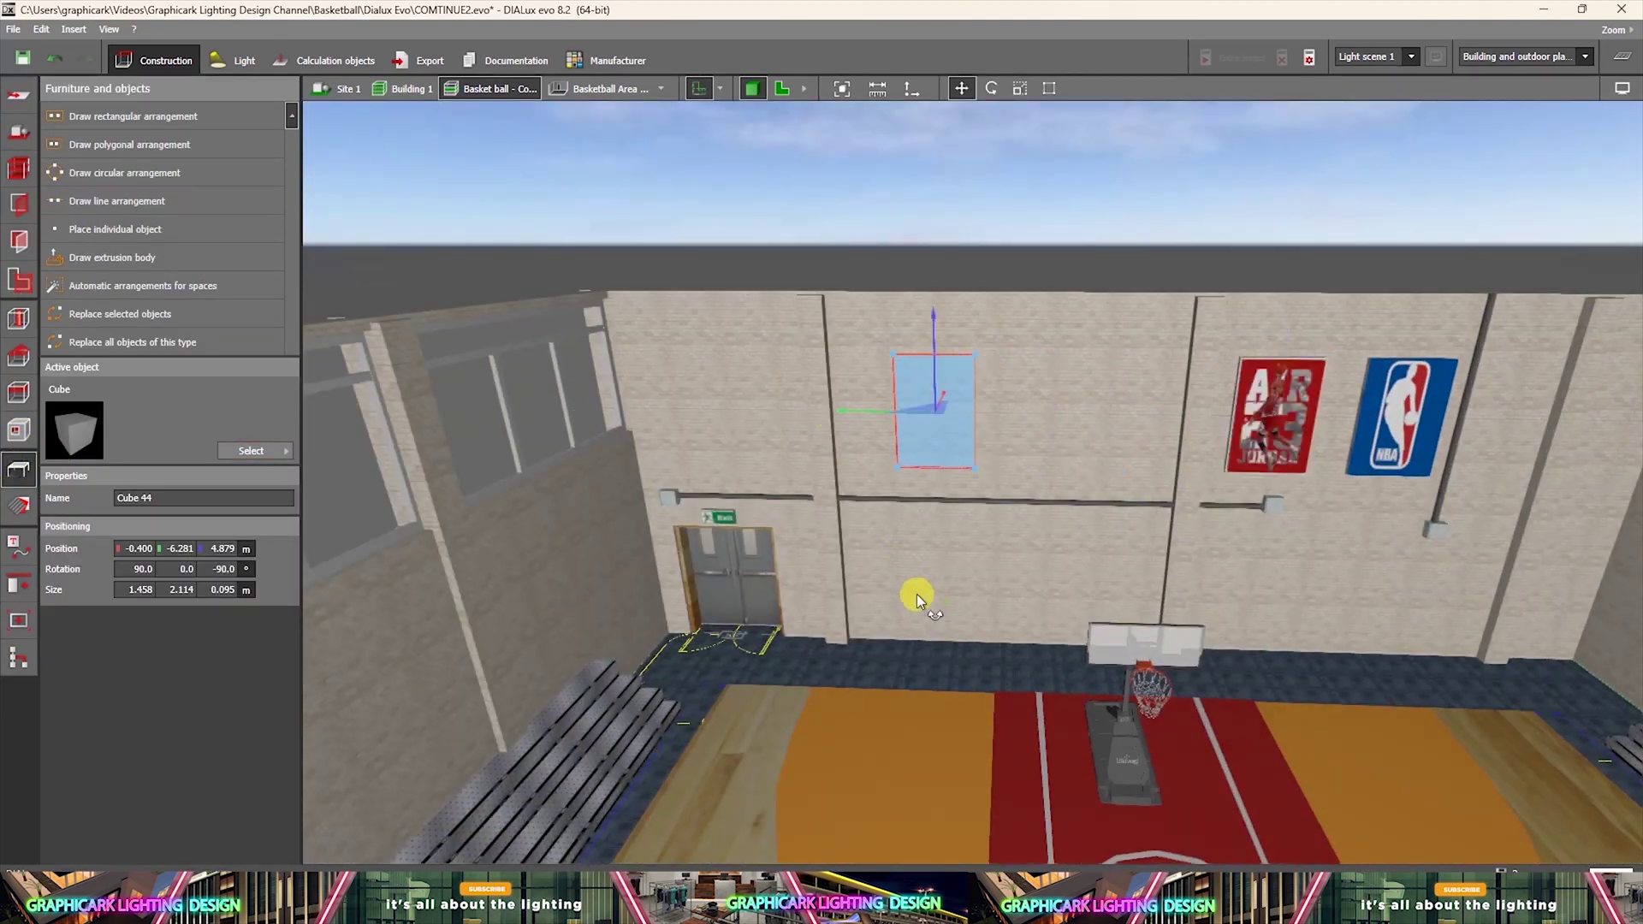
right_drag(917, 594, 835, 540)
right_click(849, 407)
click(887, 453)
drag(863, 396, 988, 408)
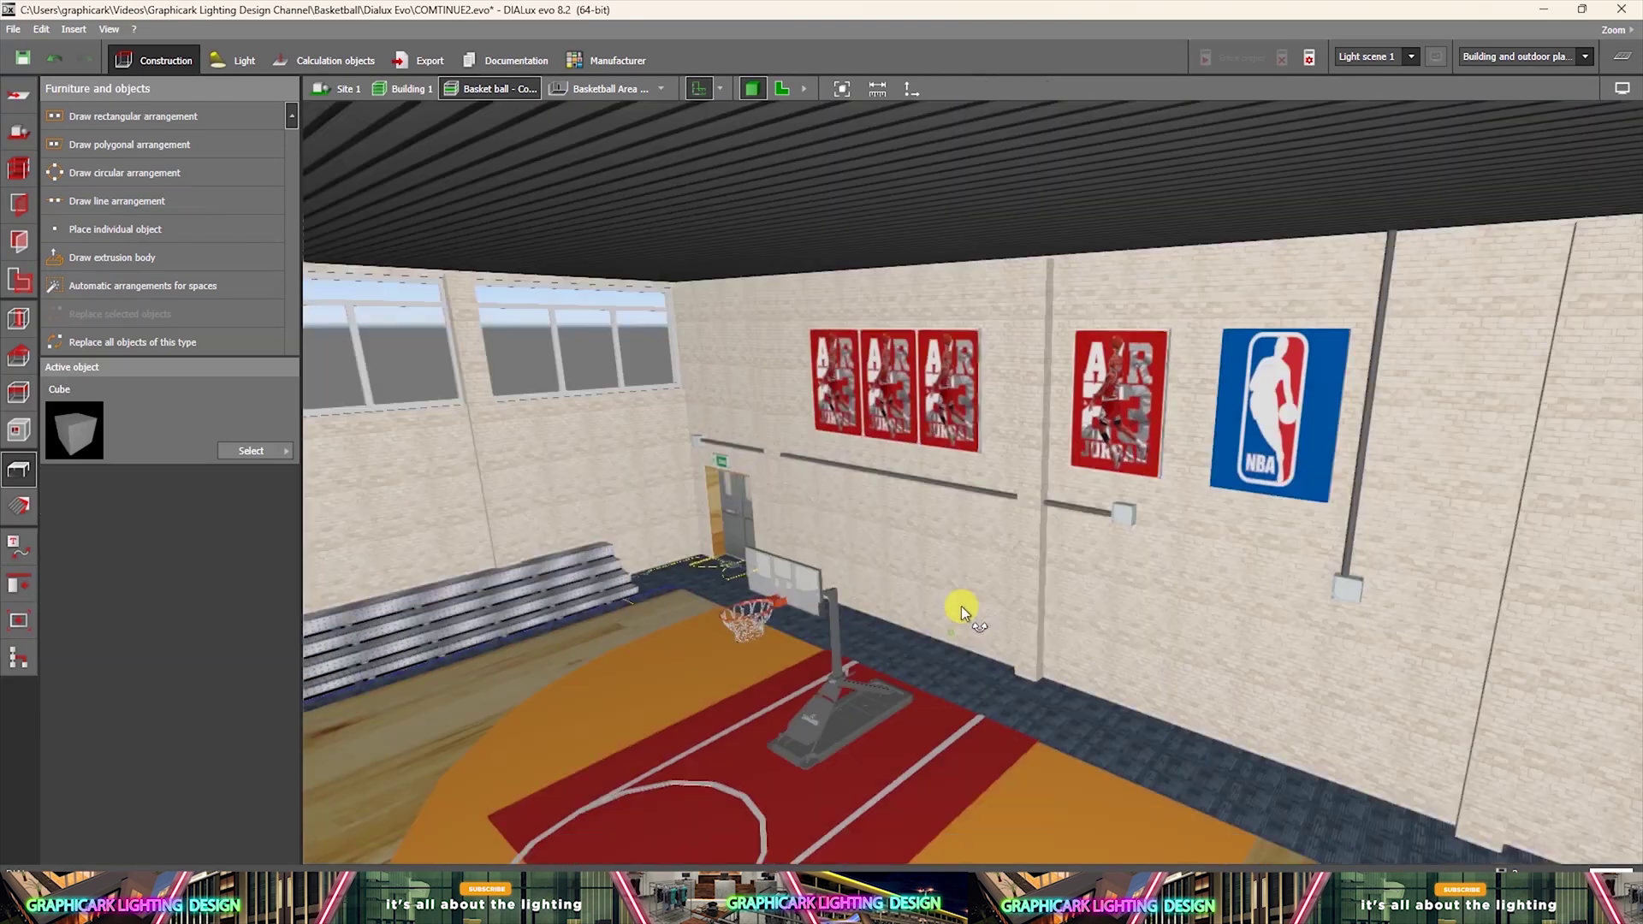
Create a texture material from the Chicago Bulls banner image 71jfnVutj4L._AC_UF1000,1000_QL80_.
right_drag(962, 606, 1063, 621)
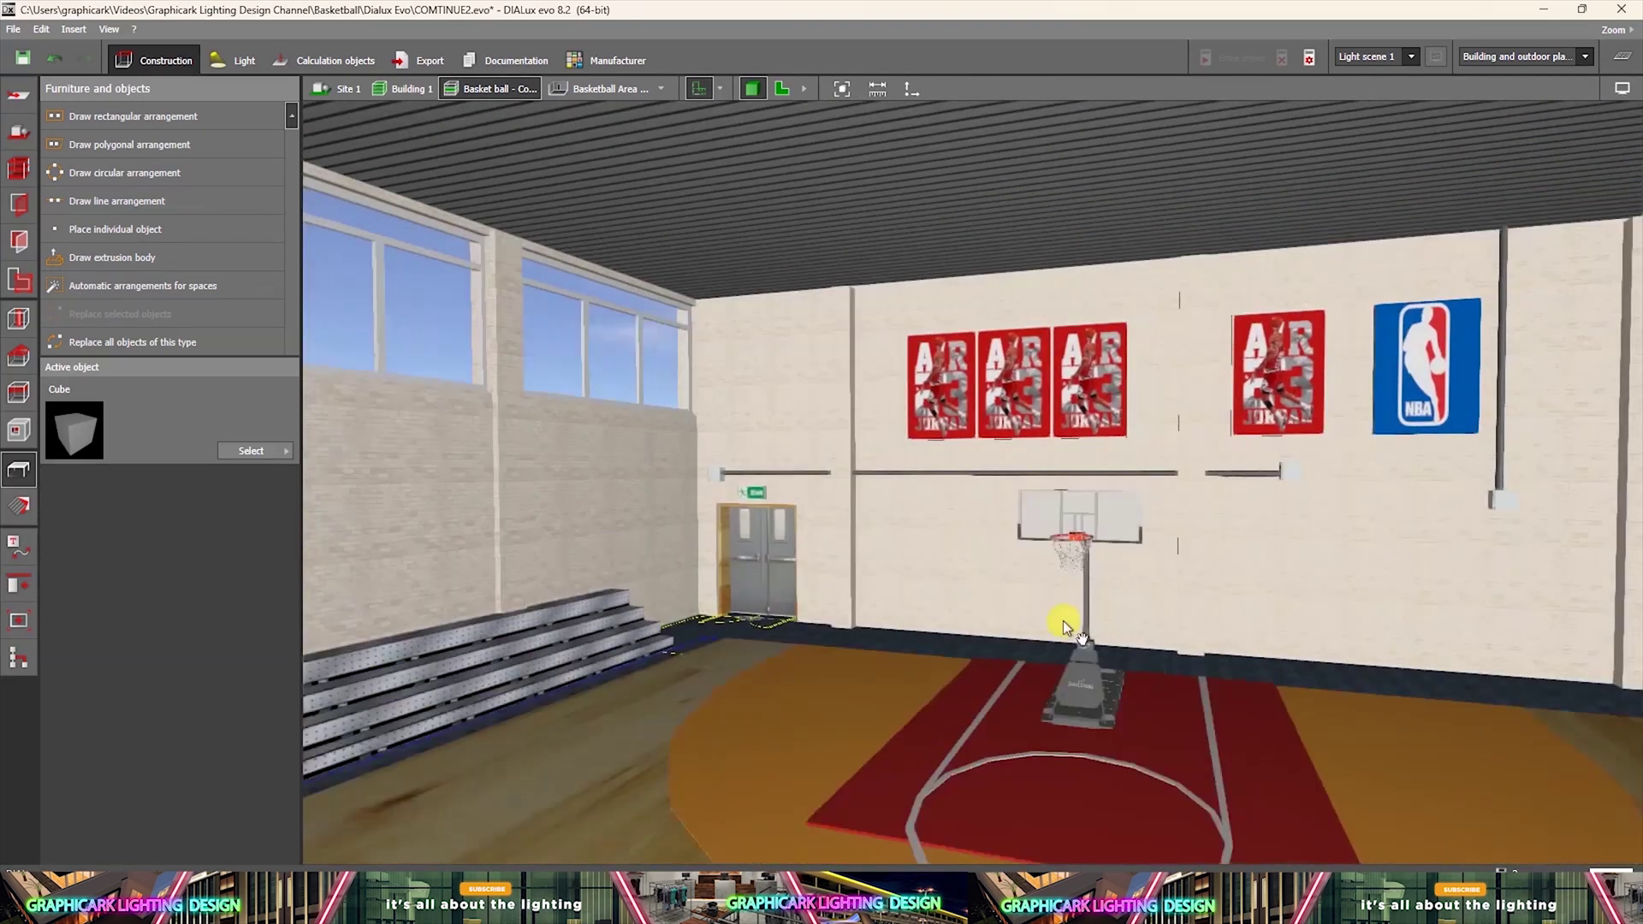
drag(1063, 620, 1076, 584)
click(20, 503)
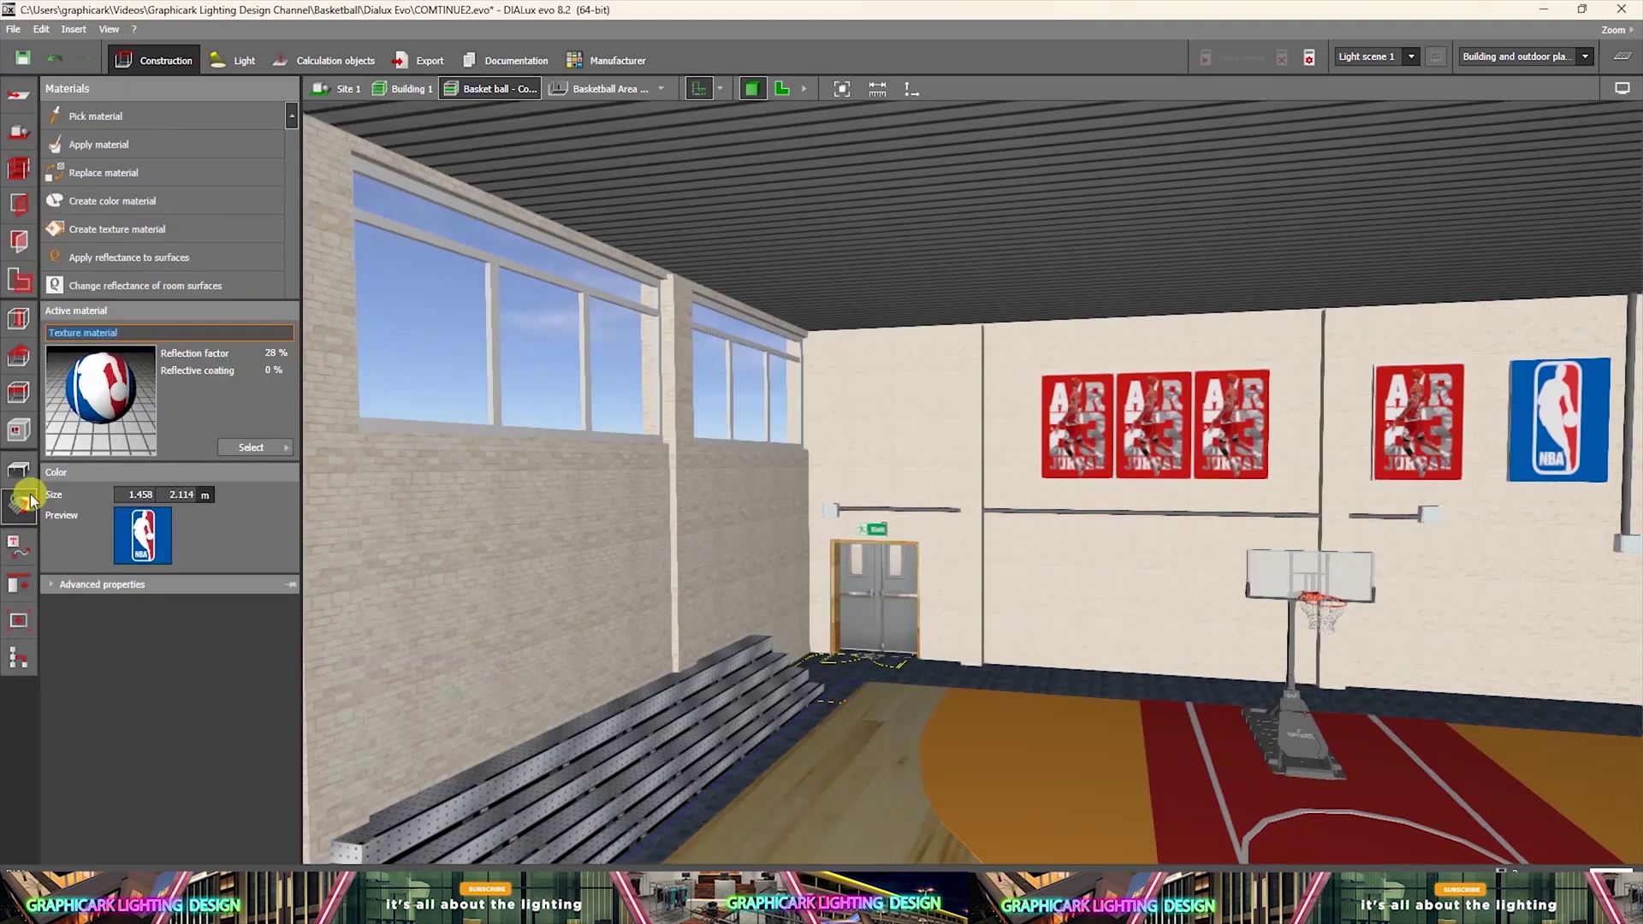
click(170, 237)
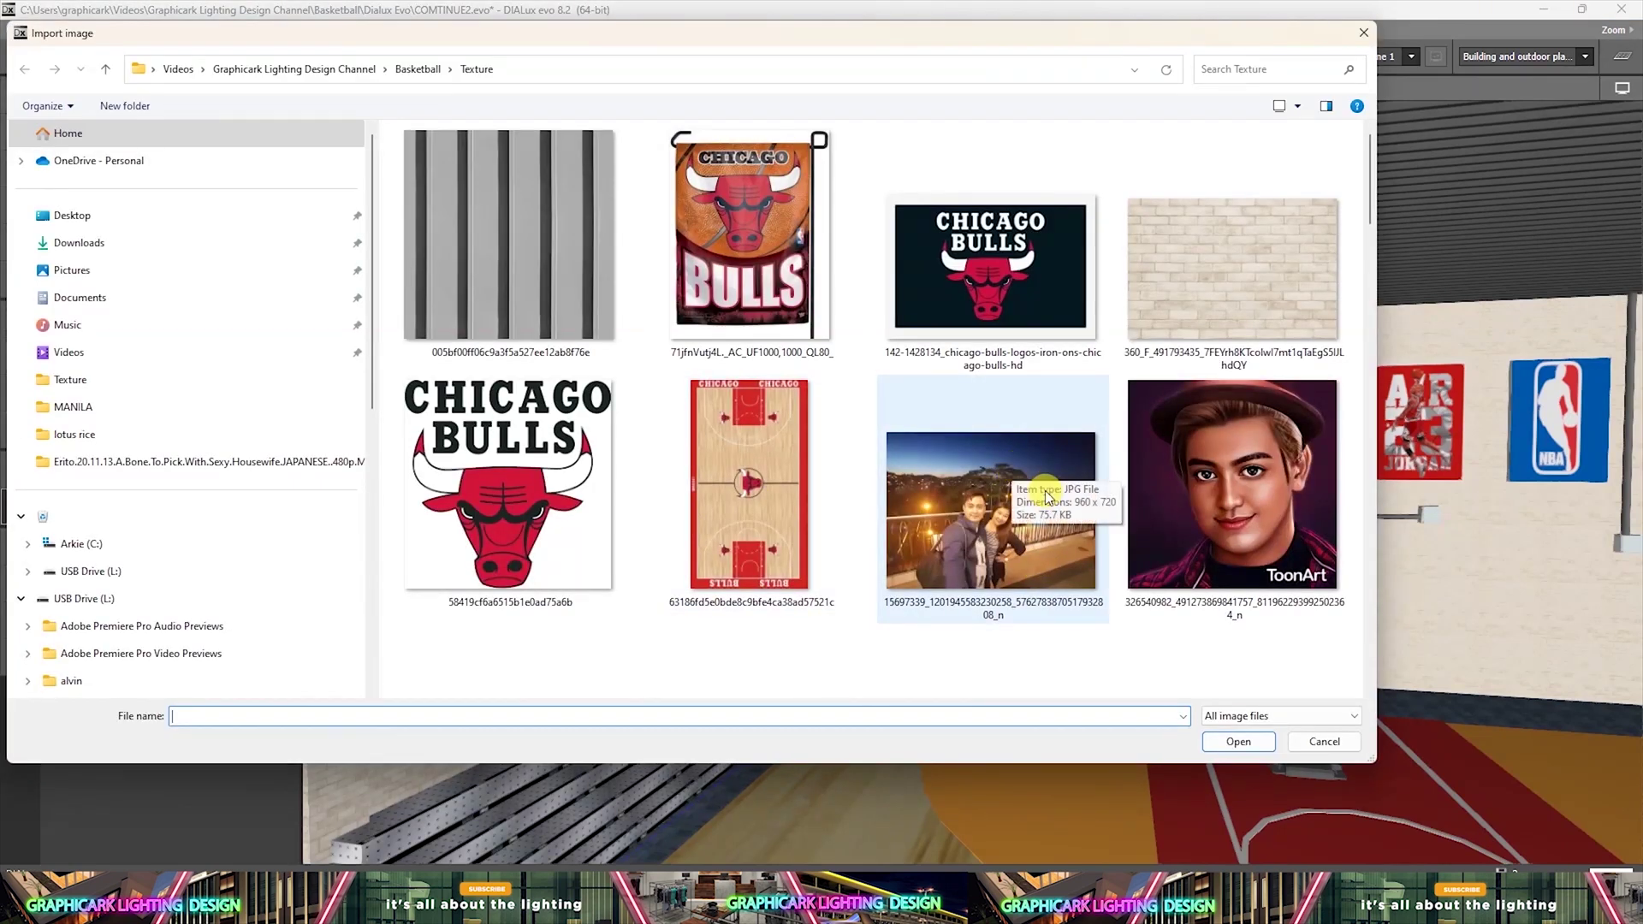
scroll(993, 479, down, 2)
scroll(988, 488, down, 5)
scroll(989, 488, up, 10)
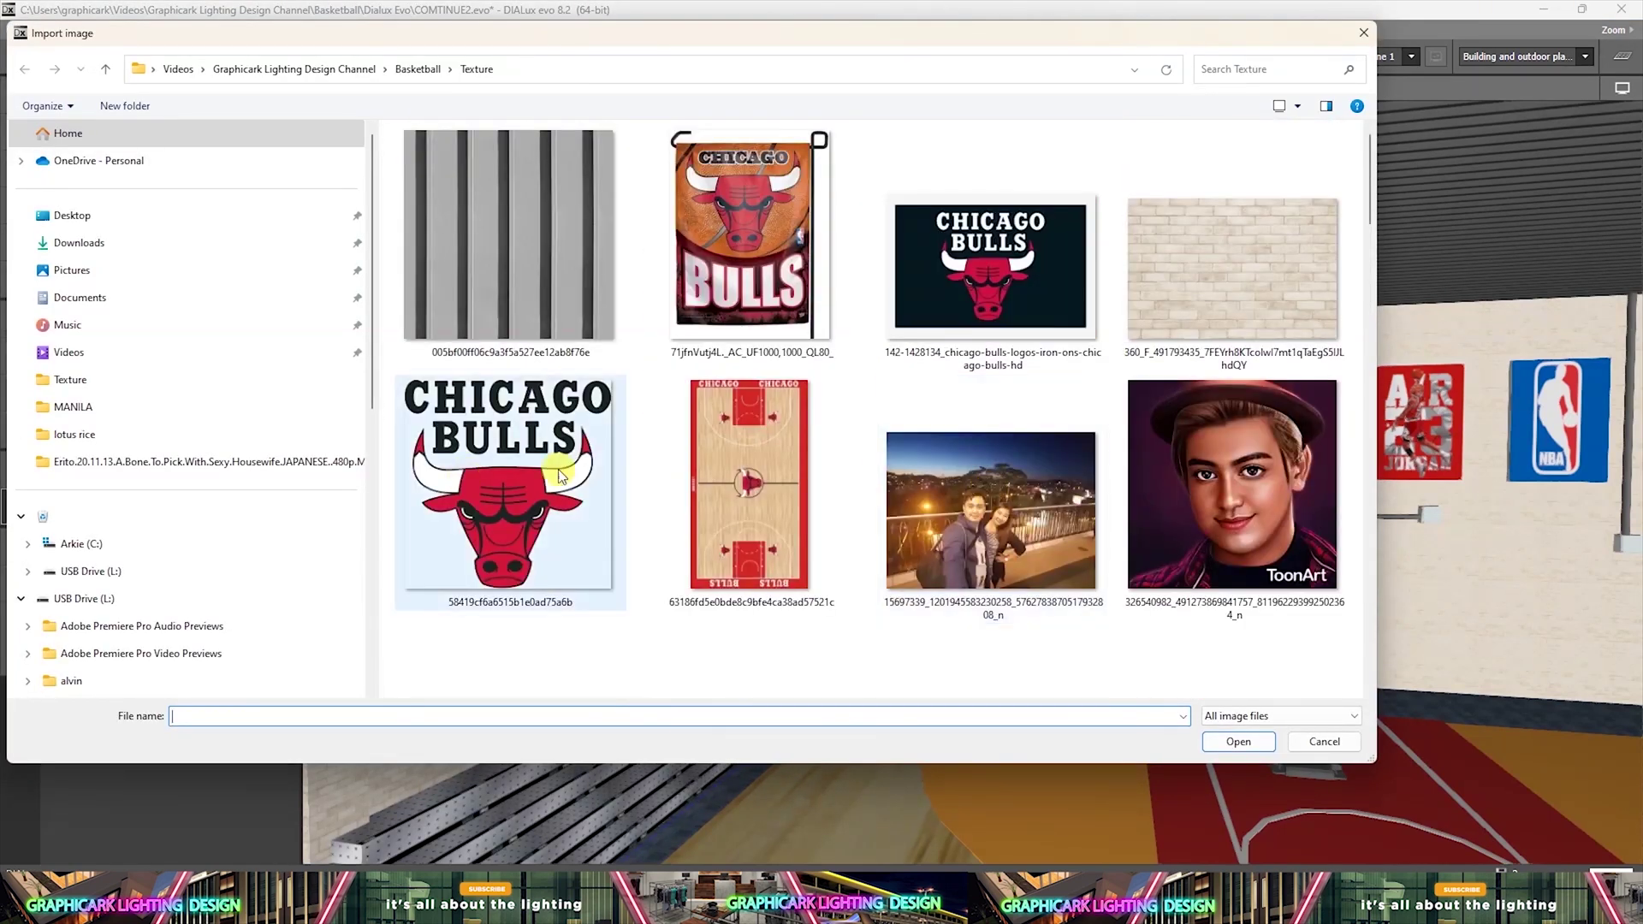
double_click(748, 321)
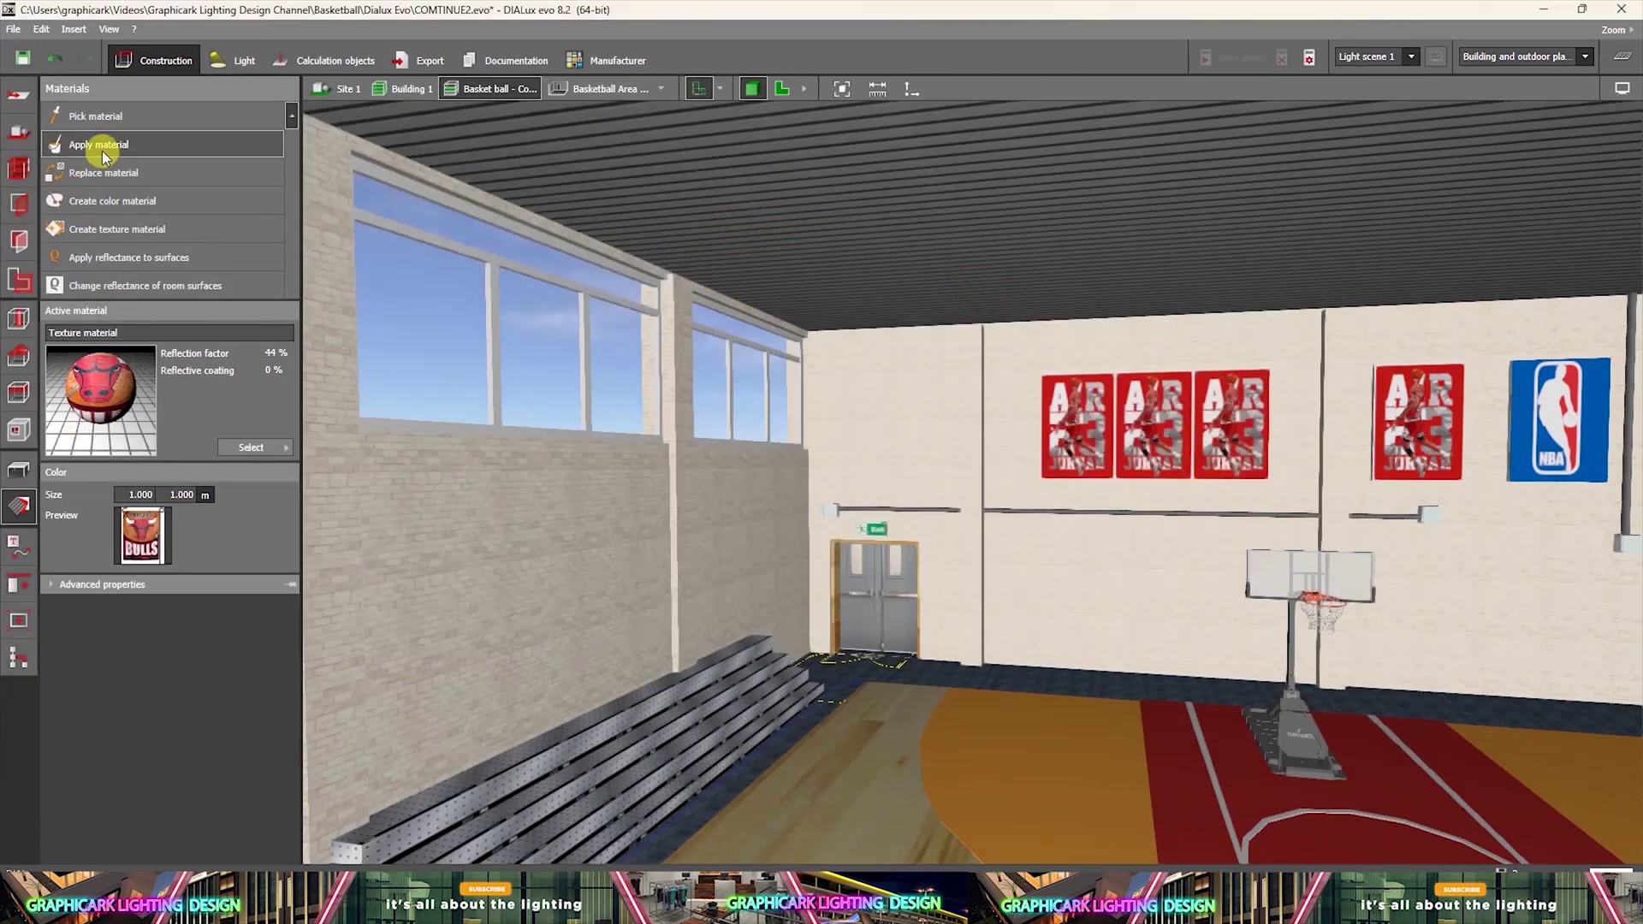
Apply the Bulls banner texture to the wide board, stretch it to about 2.207 m high and narrow the repeat to show five banners.
click(1131, 448)
scroll(1133, 454, up, 4)
click(1040, 407)
drag(977, 411, 993, 300)
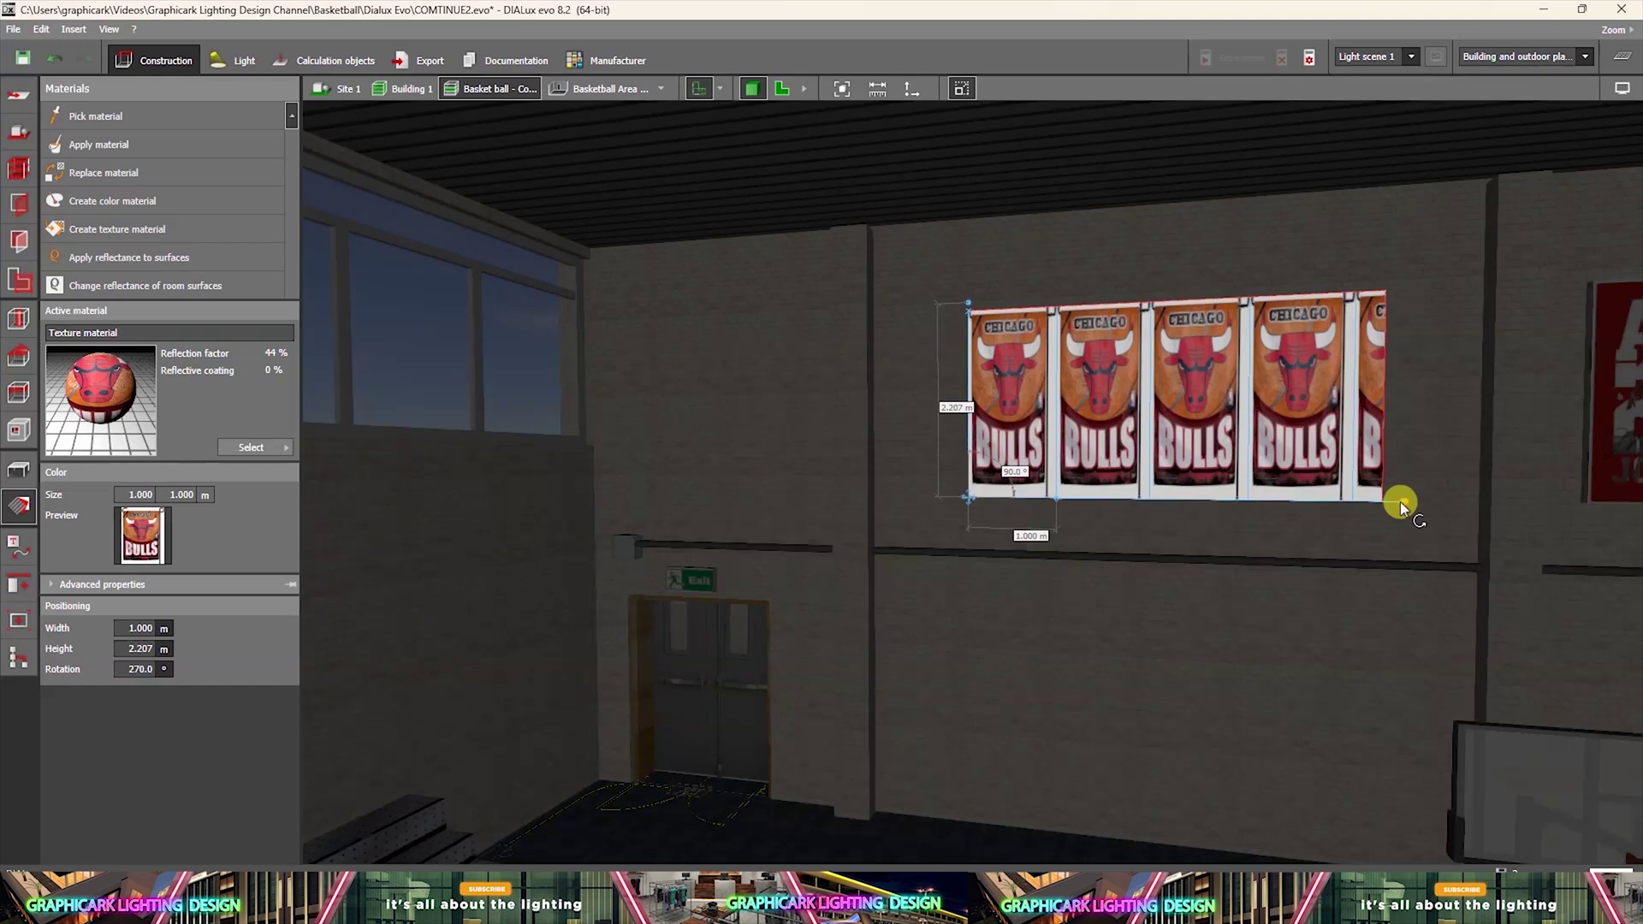
drag(1062, 501, 1042, 498)
key(Escape)
Reduce the height of the wide Bulls banner board on the end wall to about 1.830 m.
right_drag(1112, 610, 775, 603)
scroll(1217, 695, down, 3)
scroll(792, 445, up, 3)
scroll(793, 445, up, 3)
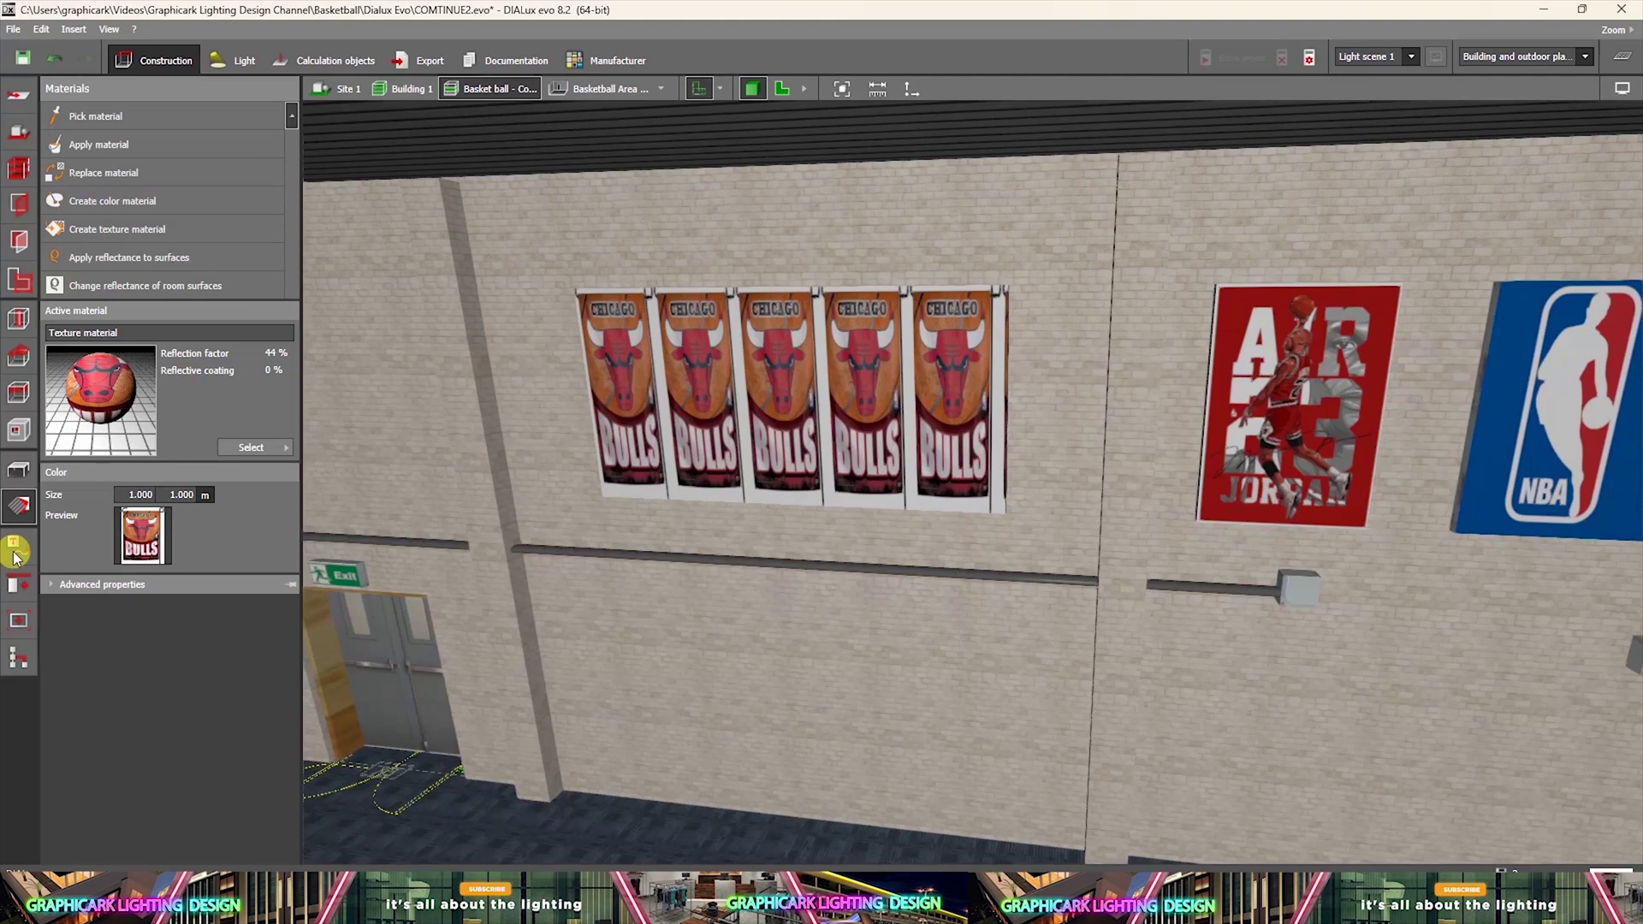
click(20, 469)
click(753, 316)
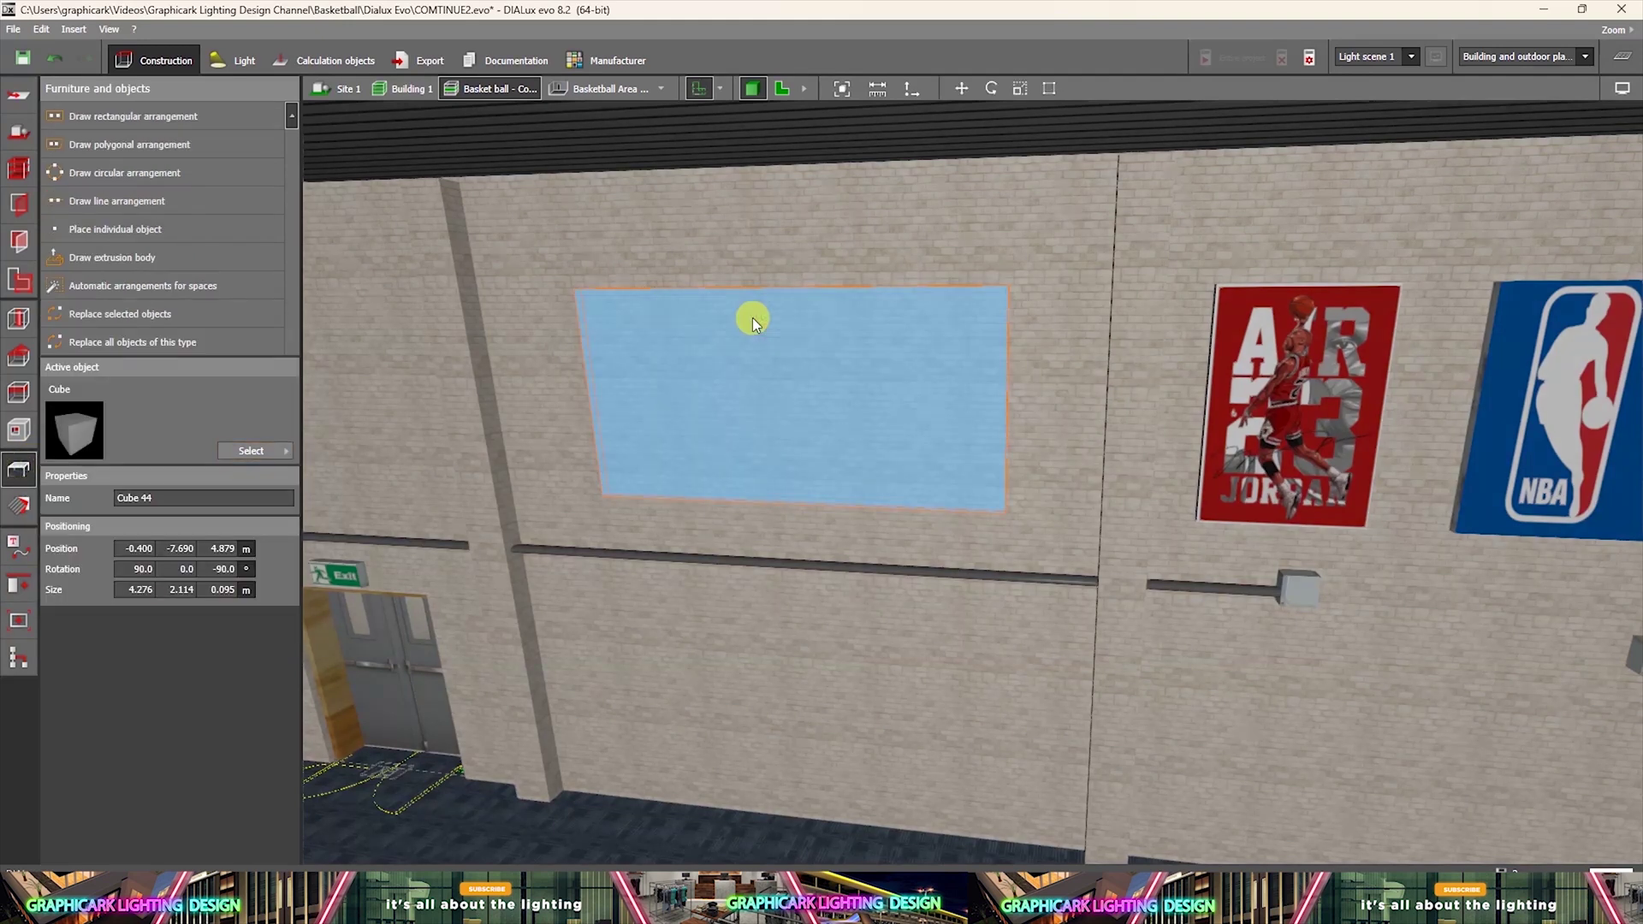
drag(773, 284, 773, 316)
click(870, 650)
right_drag(870, 653, 896, 506)
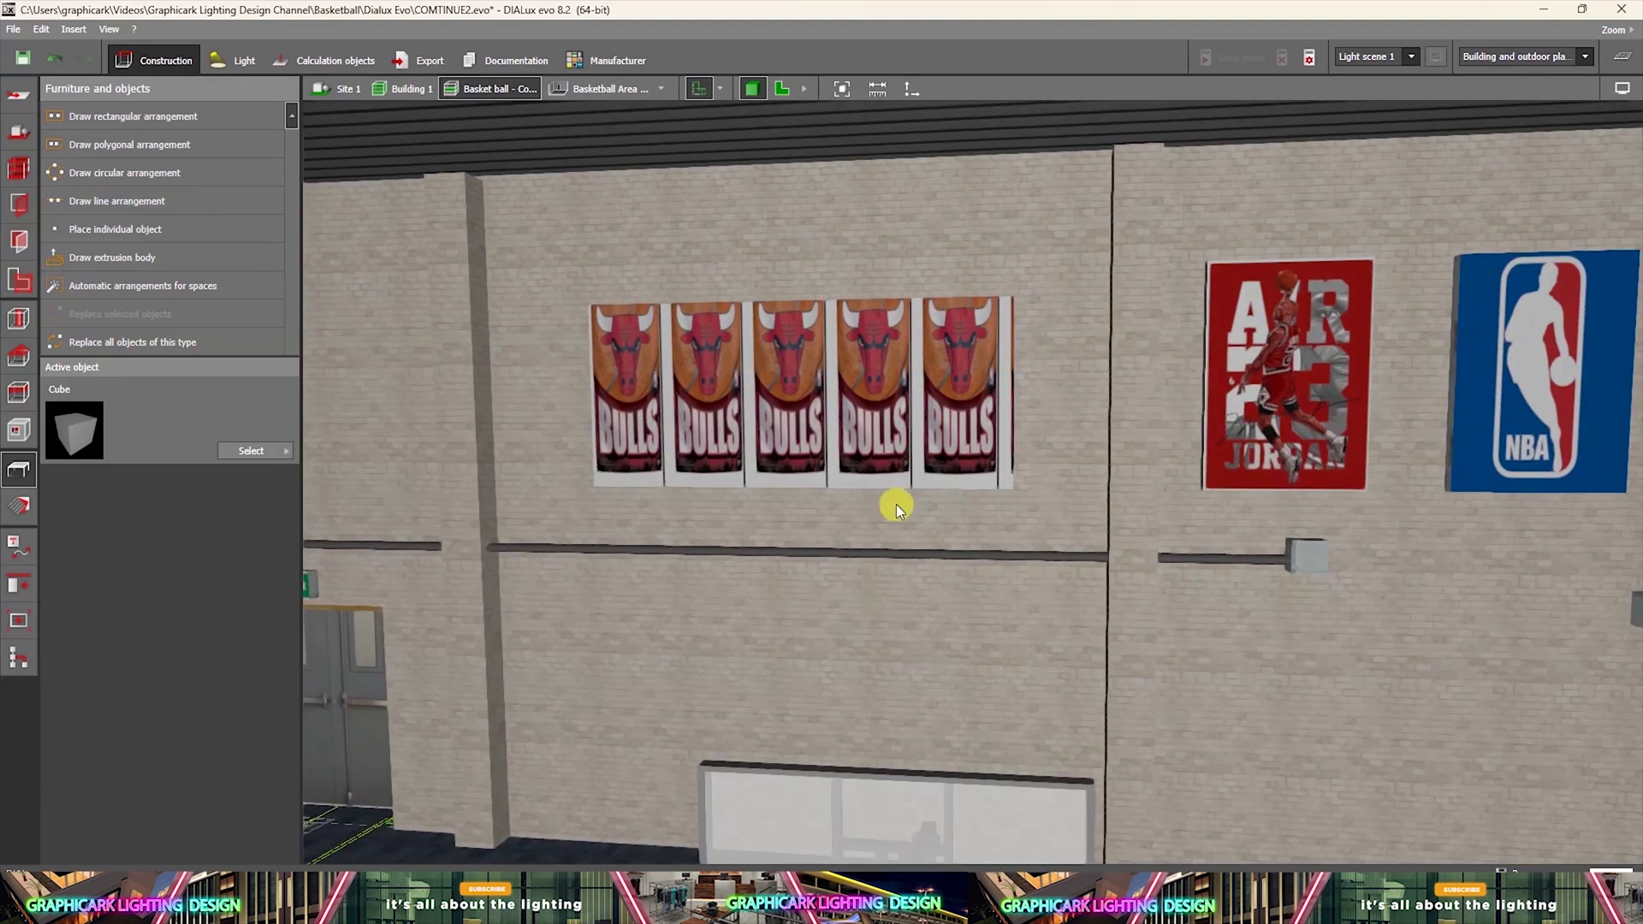
Shrink the Bulls banner texture's height to 1.830 m so the full banners fit on the board.
click(18, 507)
click(702, 361)
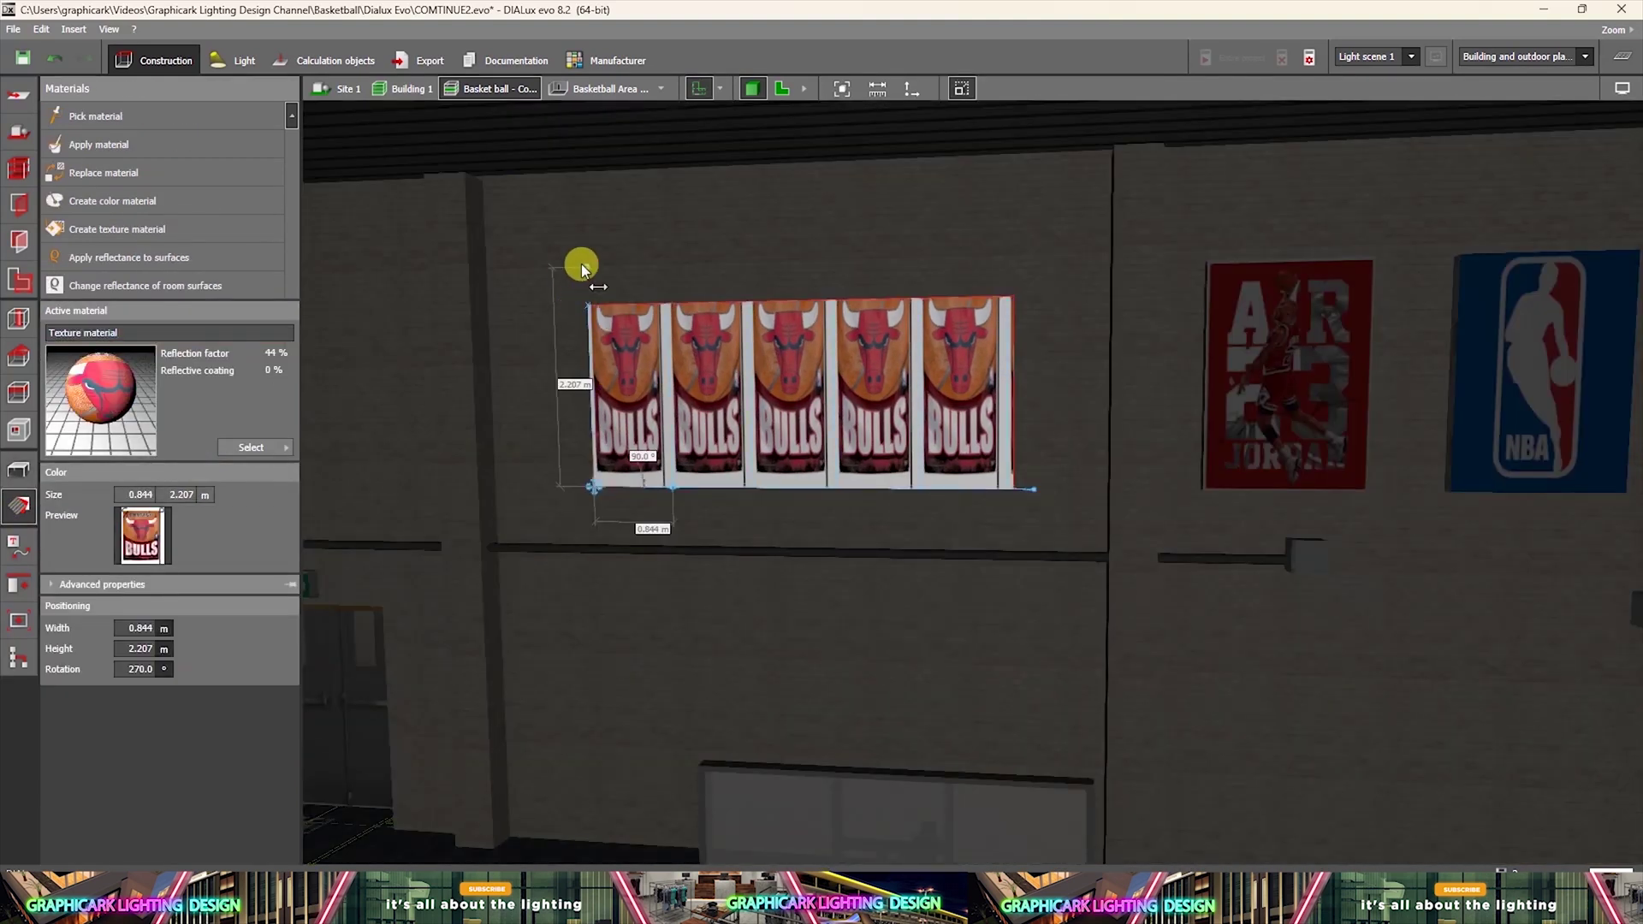
drag(589, 264, 593, 301)
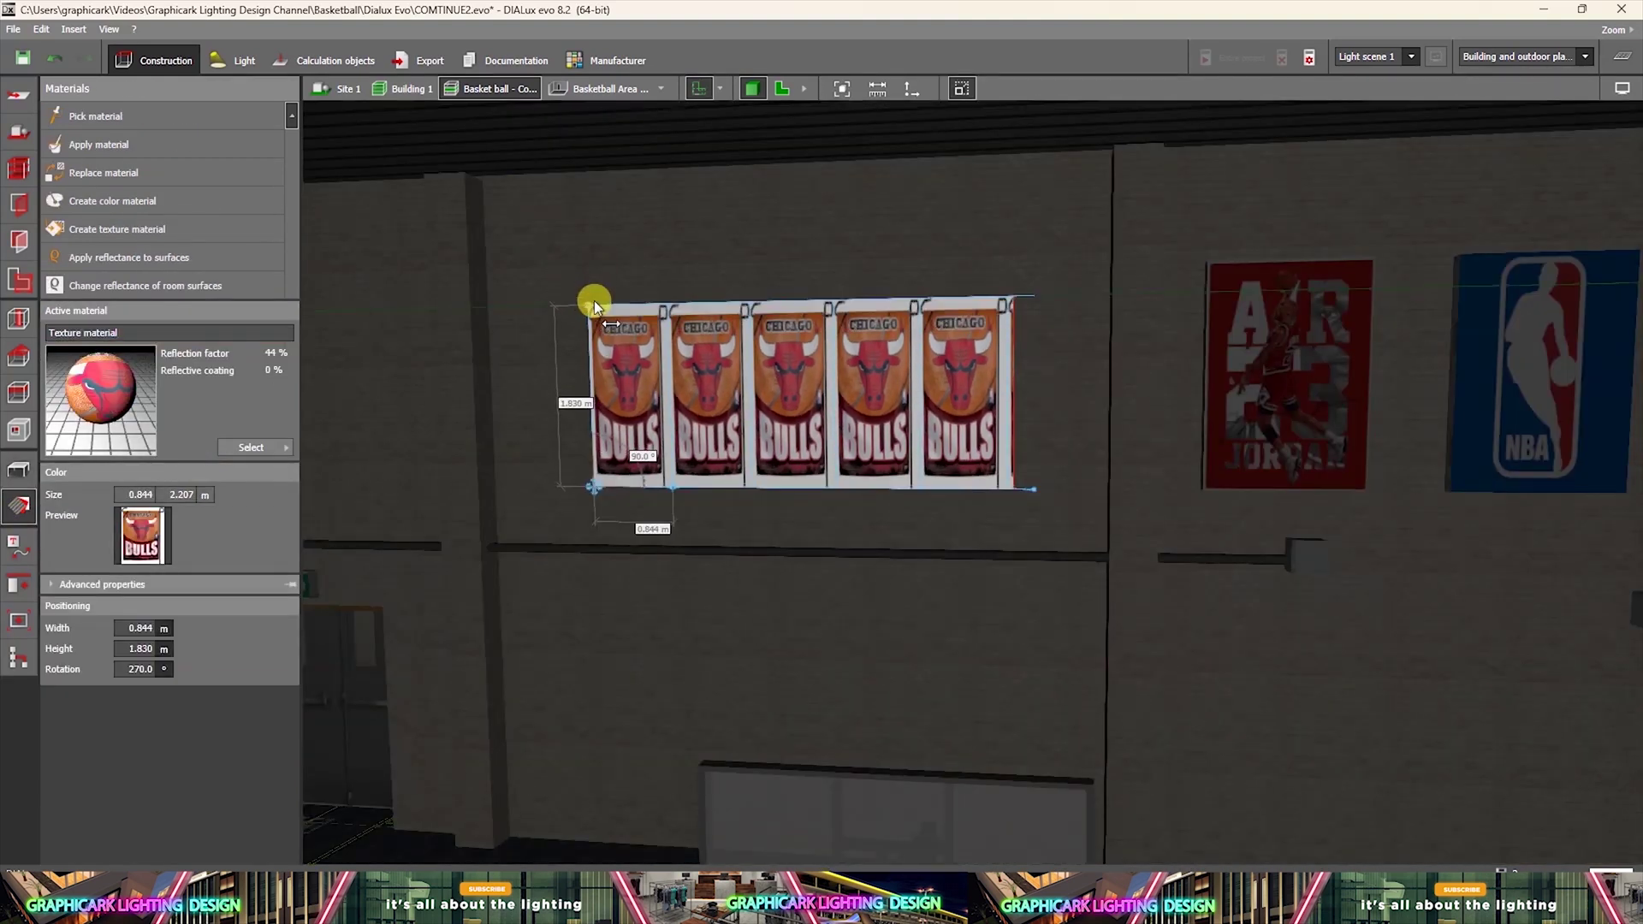
click(695, 671)
right_drag(695, 671, 1174, 652)
middle_drag(1175, 653, 684, 565)
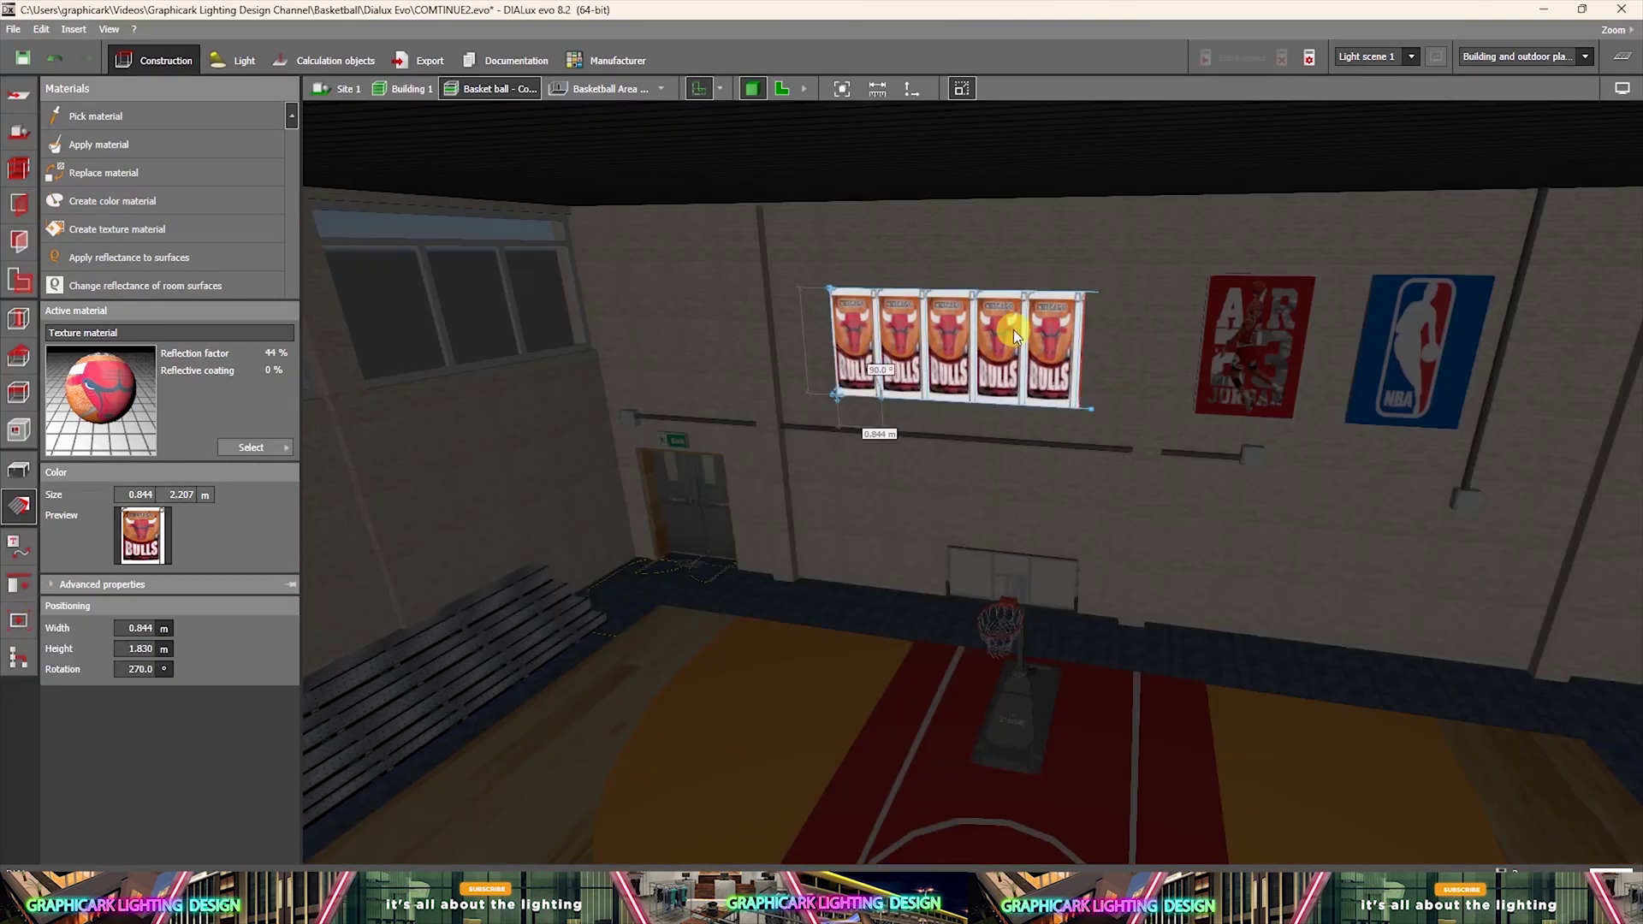
Copy the Bulls banner board and move the copy out from the end wall over the court, to about X -5.699 m.
click(19, 469)
click(999, 347)
key(ctrl+c)
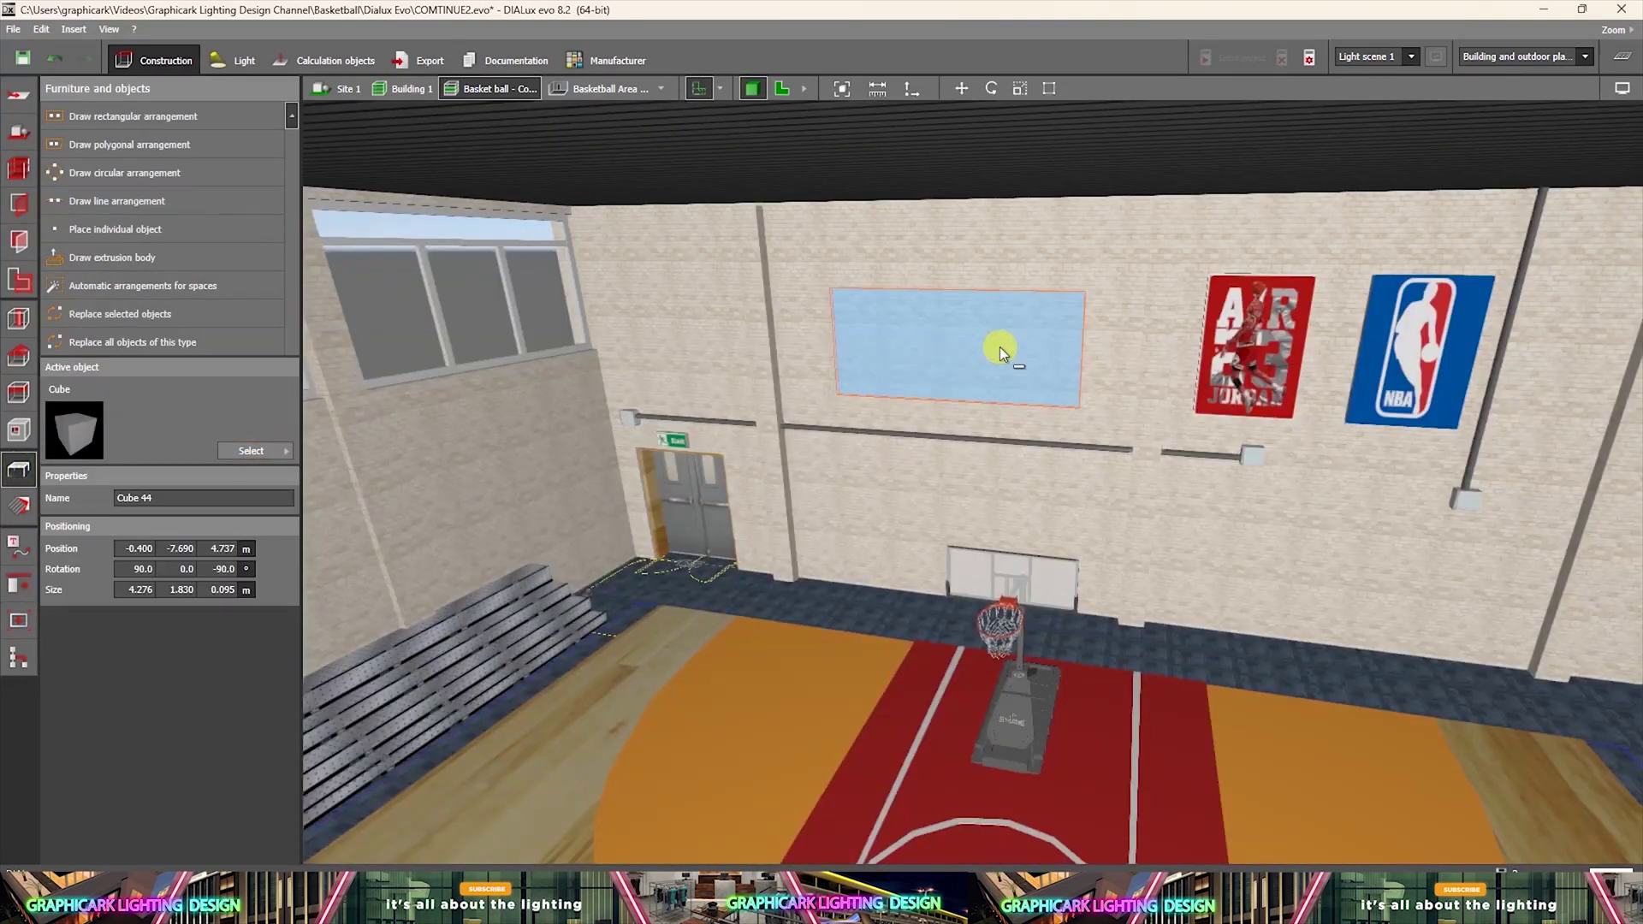
key(ctrl+v)
right_drag(960, 505, 924, 591)
drag(1057, 346, 912, 582)
right_drag(818, 761, 913, 613)
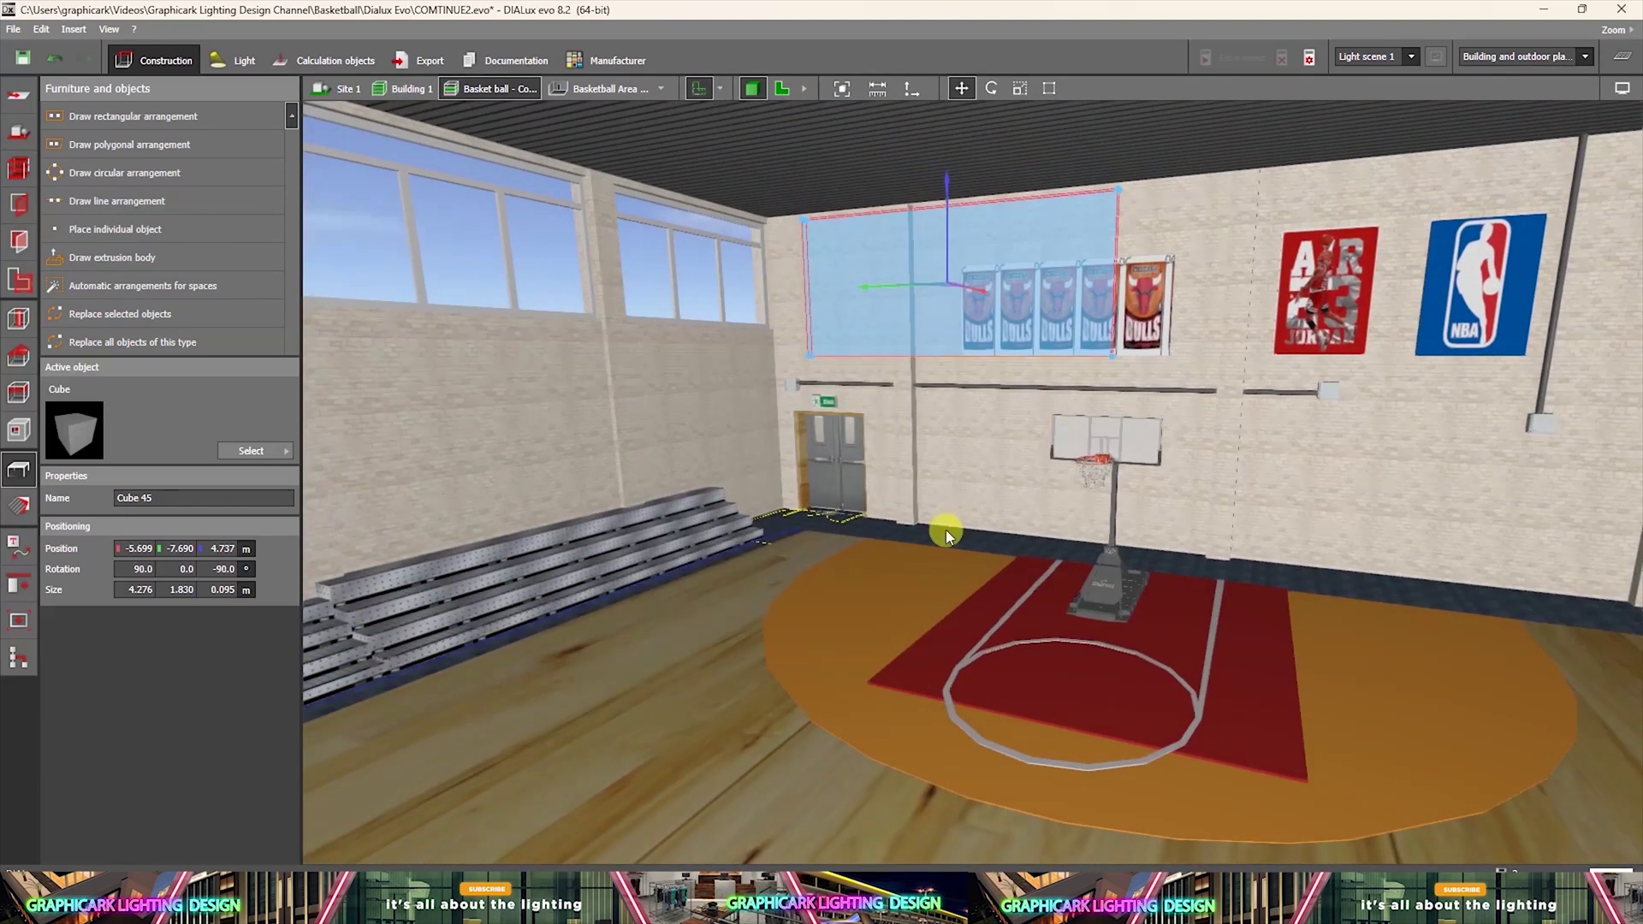
click(946, 531)
right_drag(1167, 516, 1234, 306)
middle_drag(1234, 306, 1075, 413)
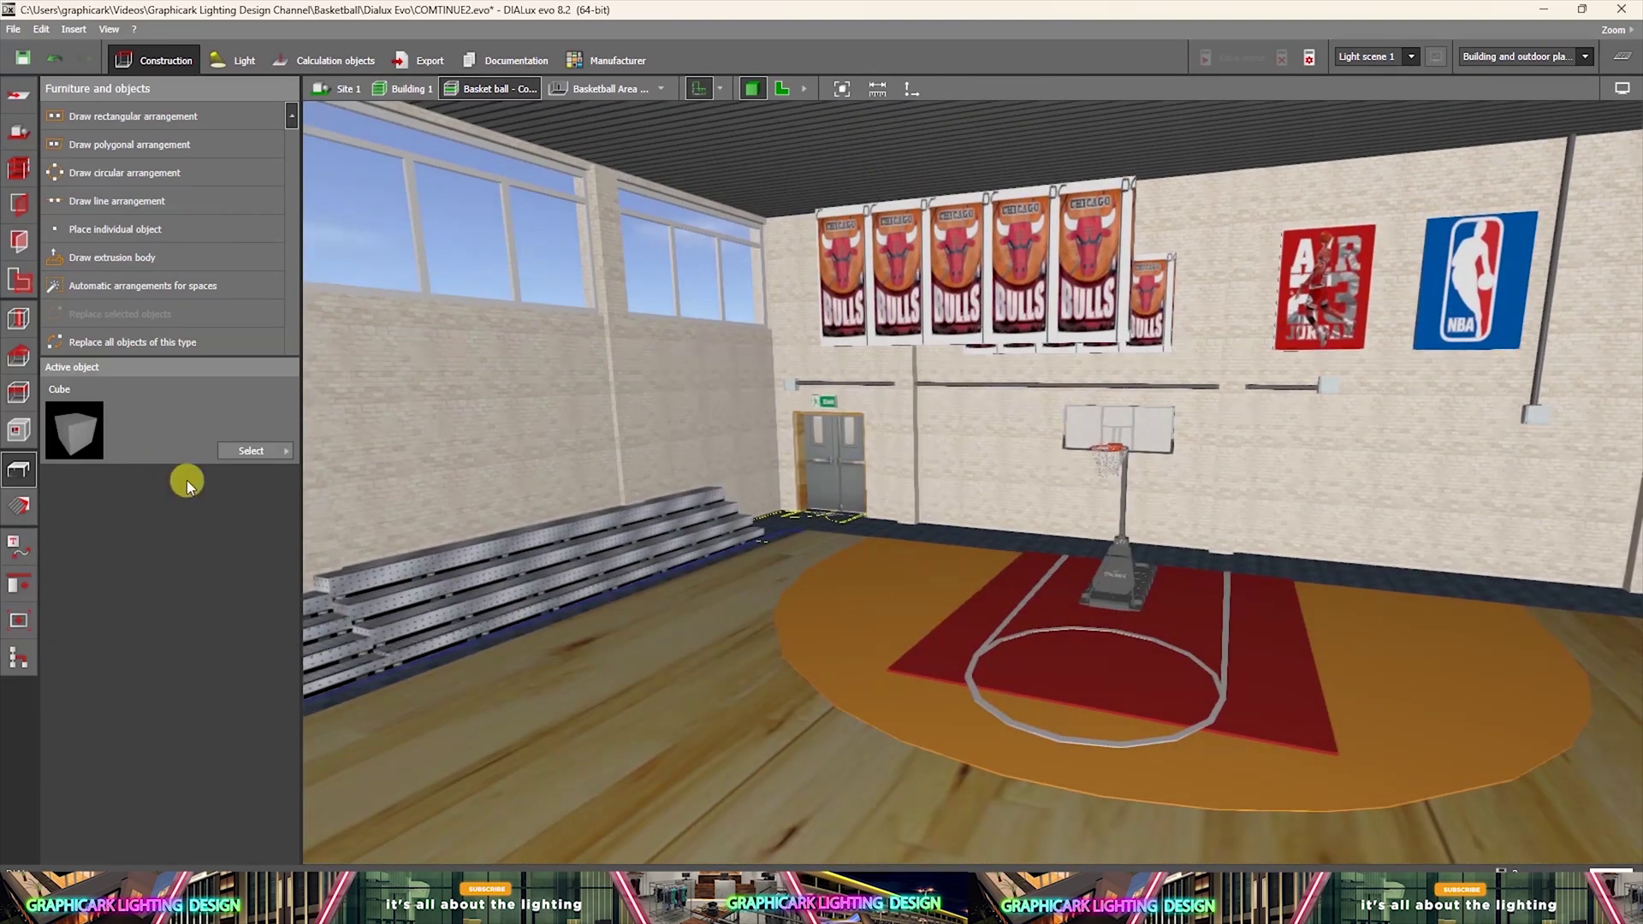
Create a texture material from the Chicago Bulls image named BANNER in the Texture folder.
click(20, 505)
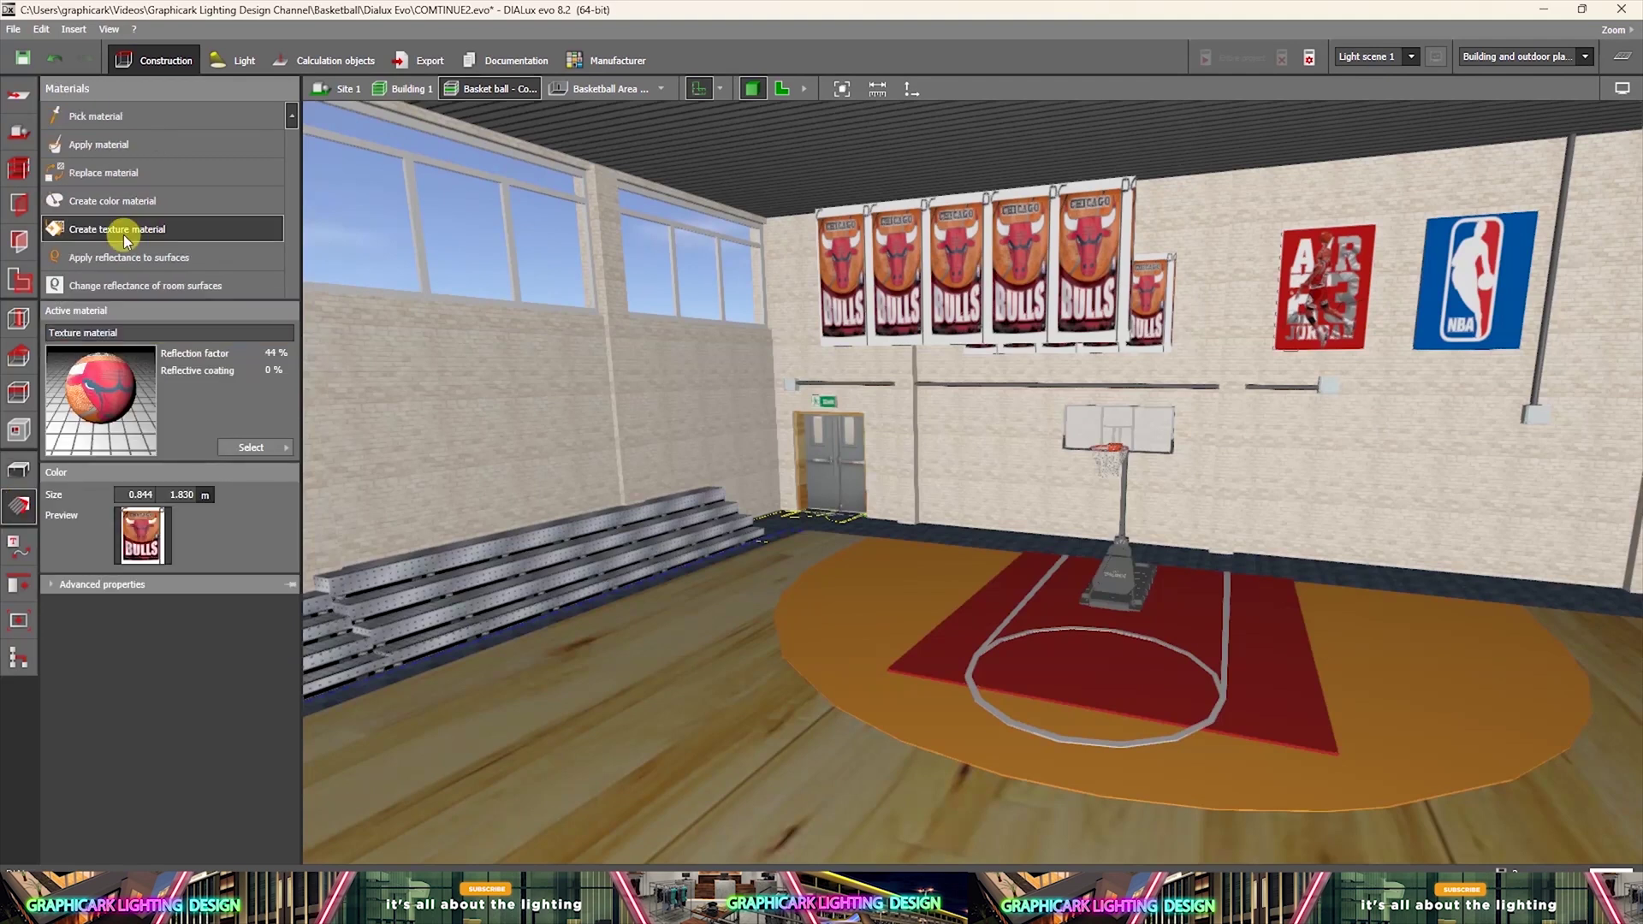
click(154, 229)
scroll(625, 392, down, 10)
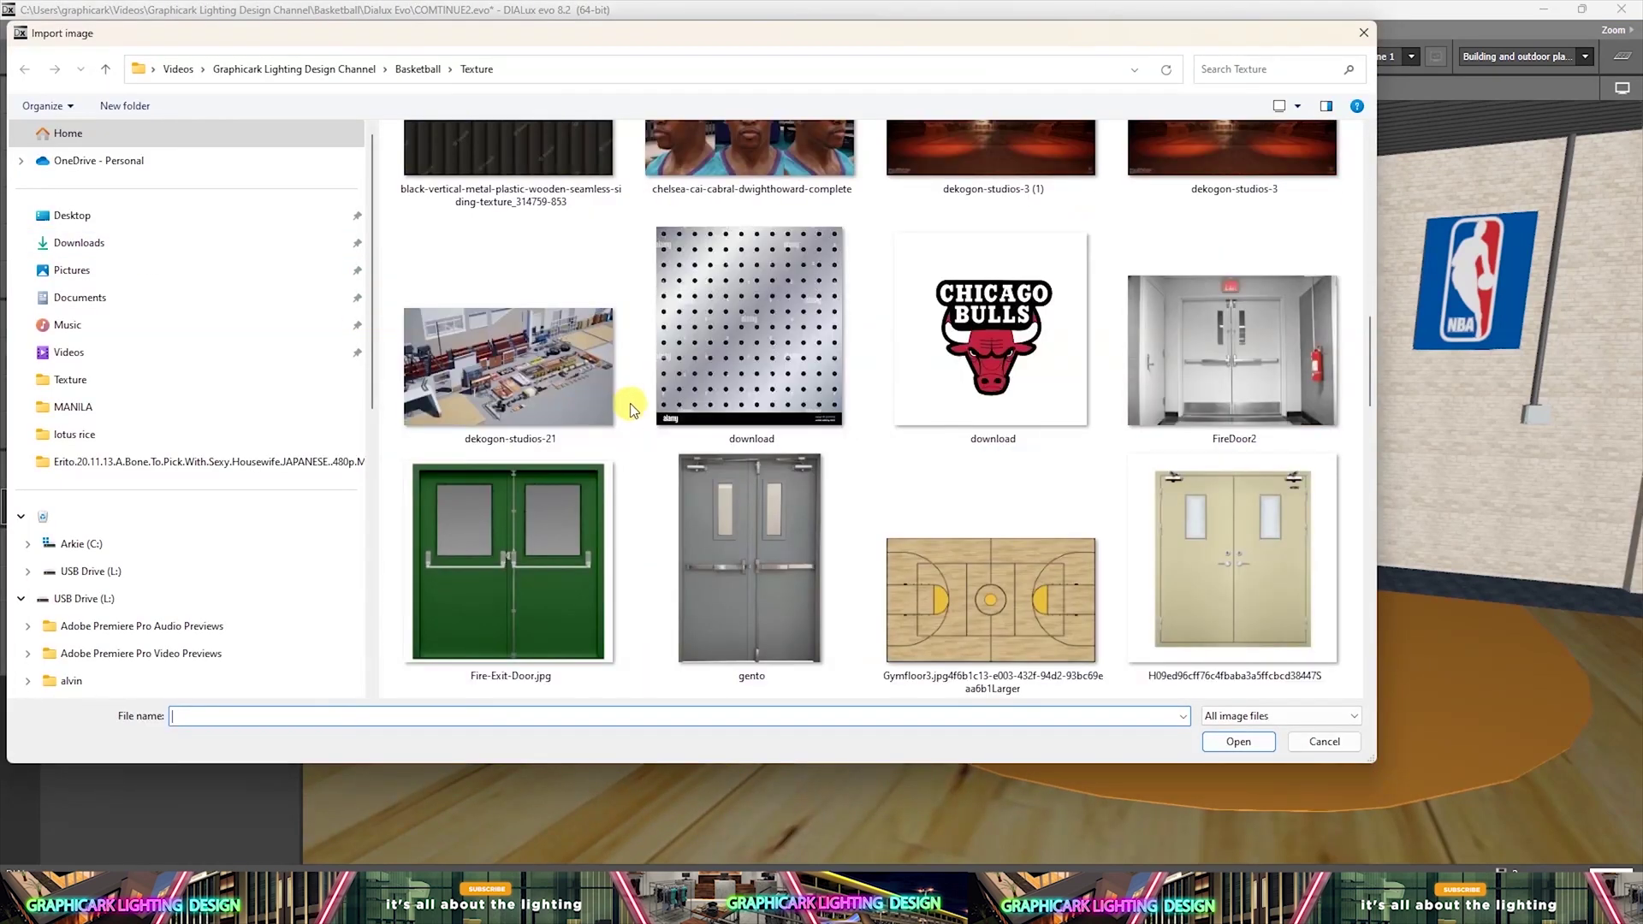
scroll(633, 409, down, 4)
scroll(634, 408, up, 12)
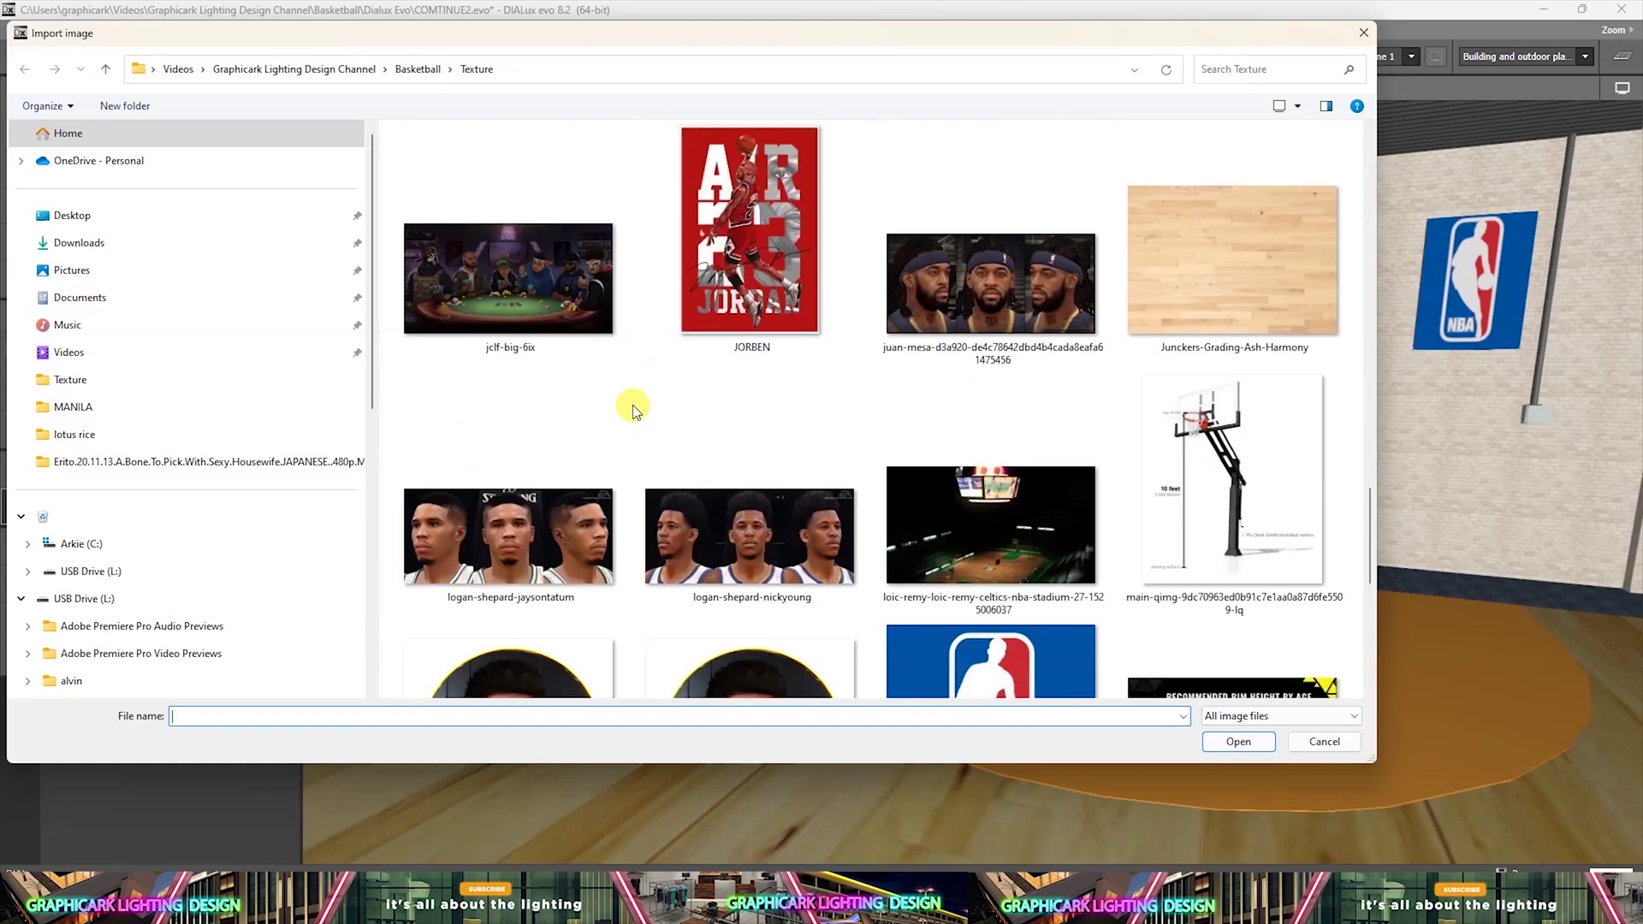
scroll(634, 408, up, 10)
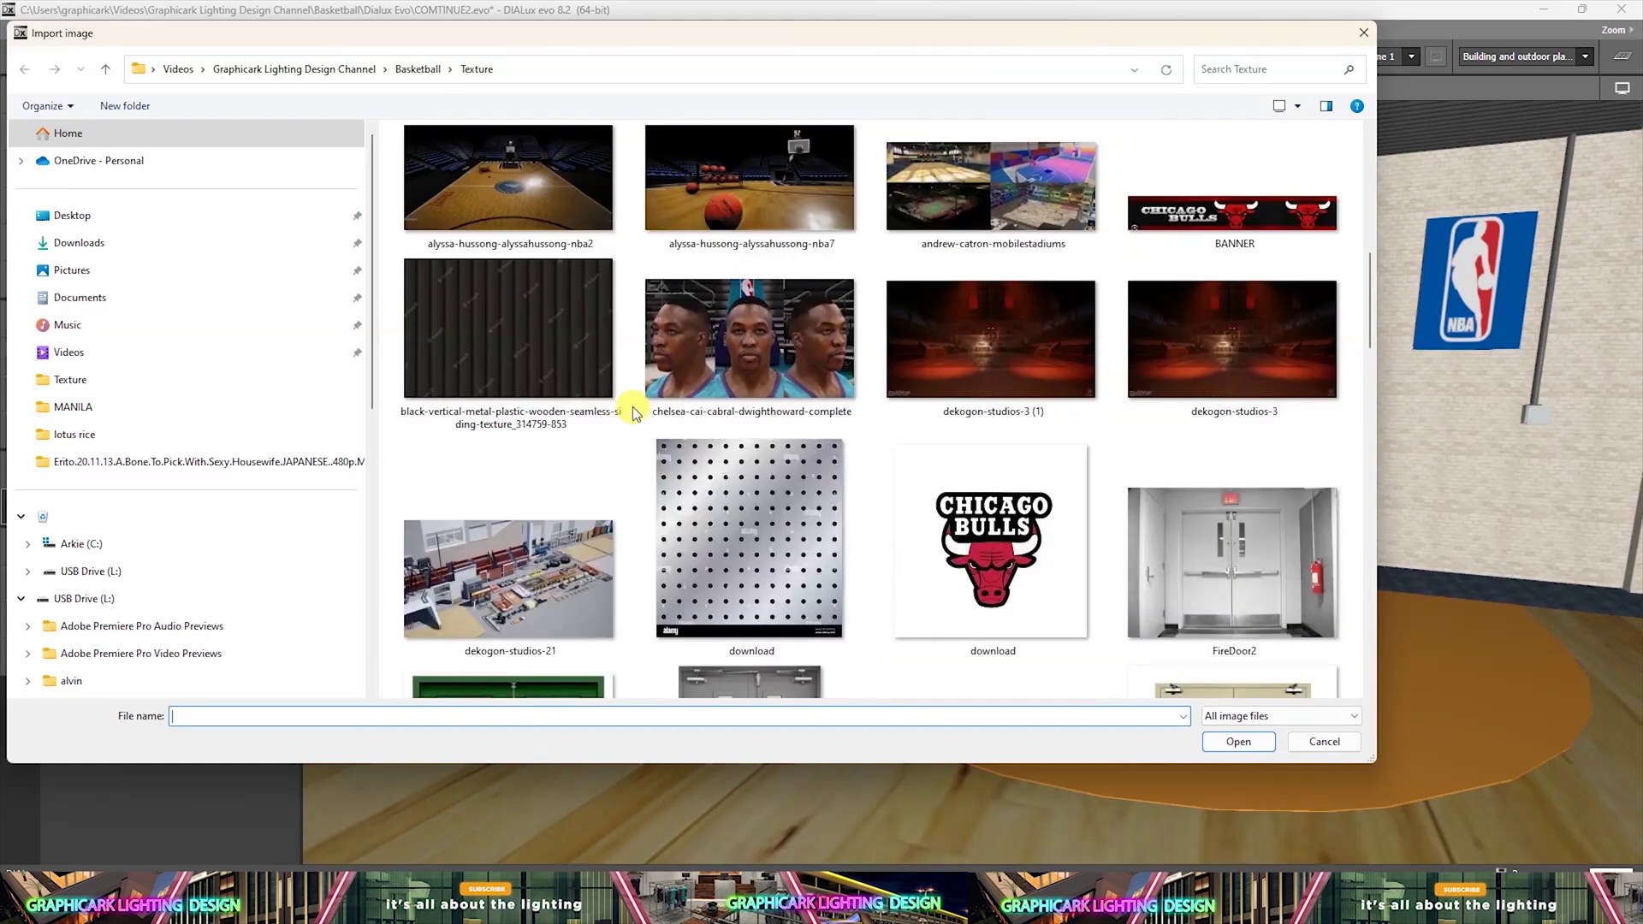
scroll(633, 408, down, 5)
click(1241, 235)
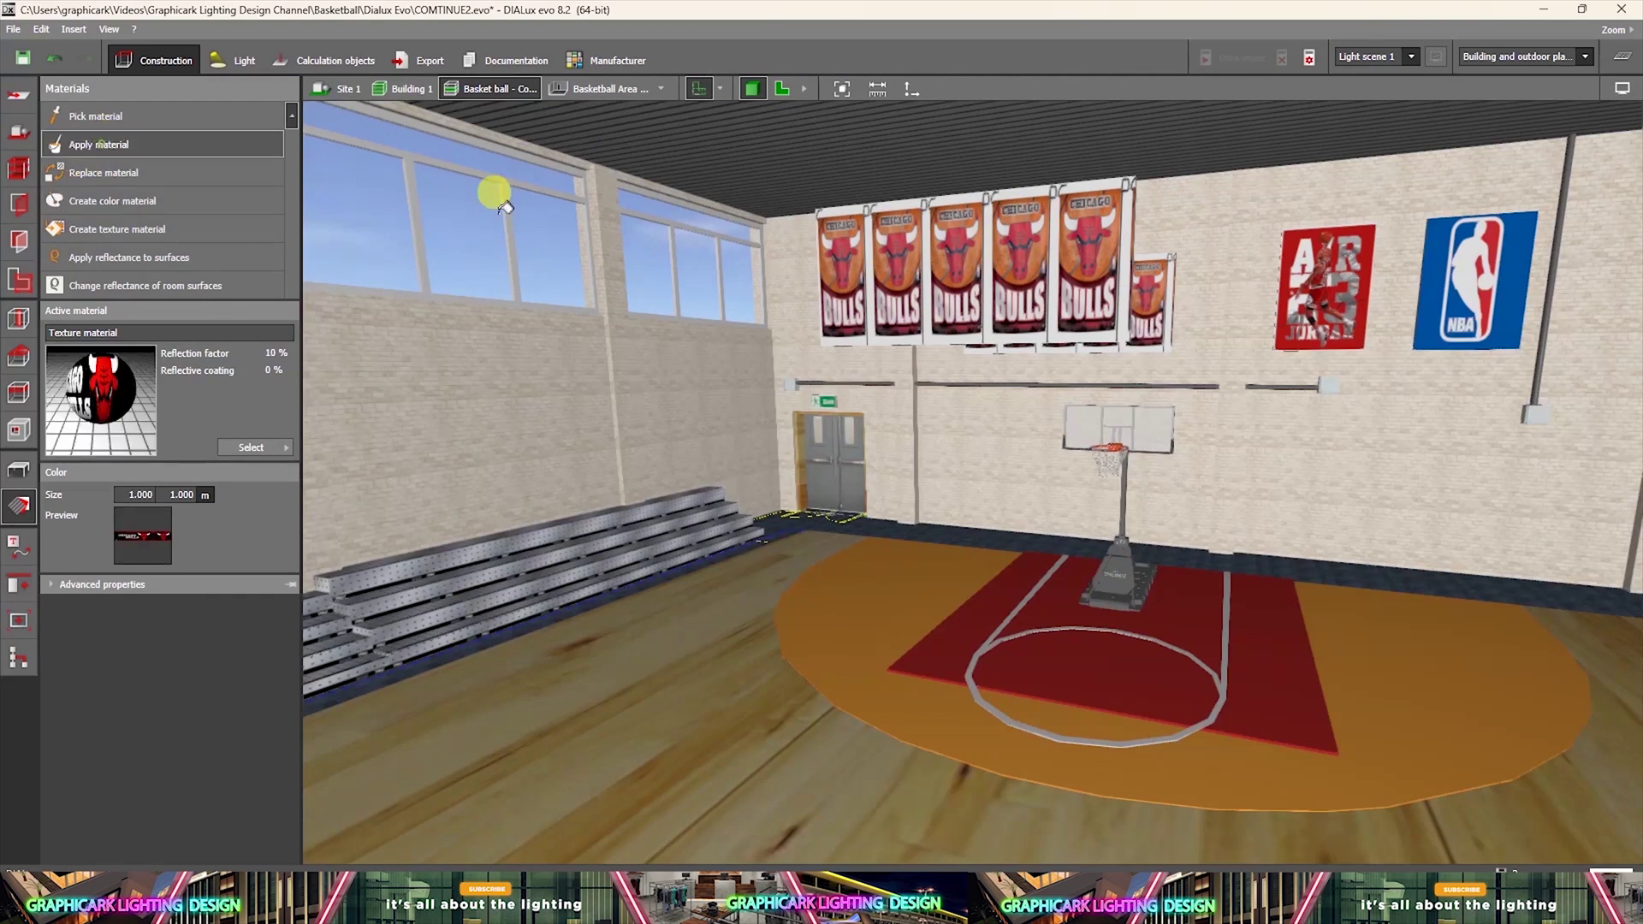
Apply the BANNER texture to the copied board and stretch it to about 9.506 m wide by 1.573 m high.
click(880, 307)
click(890, 295)
scroll(891, 296, up, 2)
mouse_move(891, 296)
middle_down()
mouse_move(887, 488)
mouse_move(902, 304)
middle_up()
Widen the copied banner board to about 7.836 m.
click(18, 470)
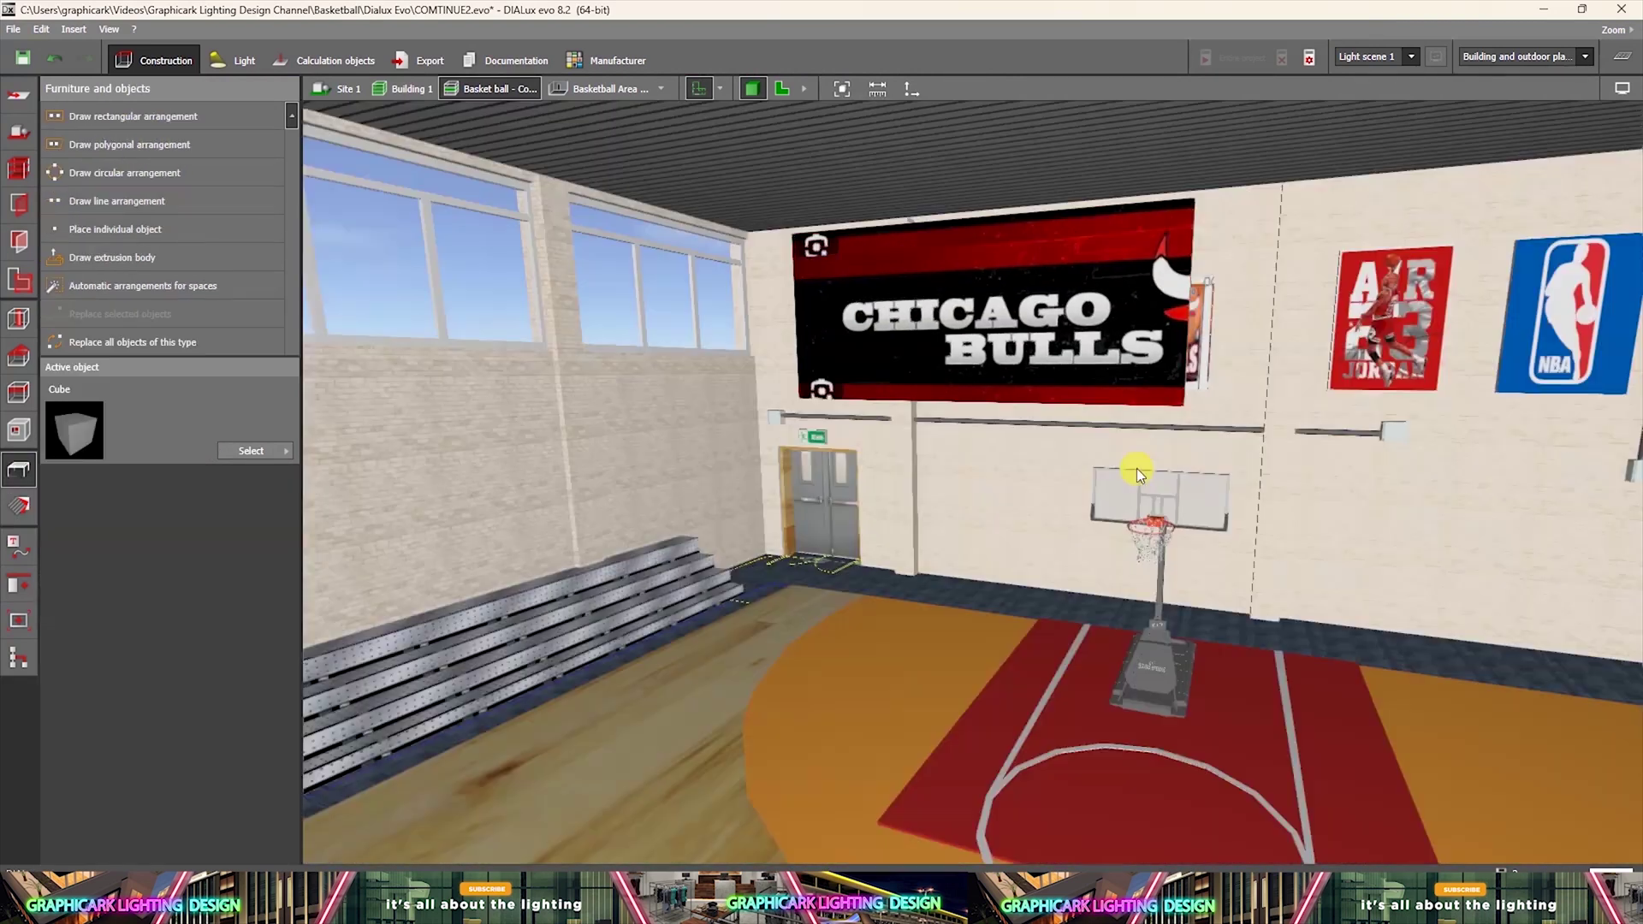
click(1129, 377)
scroll(1128, 565, down, 2)
middle_drag(1128, 565, 1020, 599)
right_click(1016, 396)
click(1055, 443)
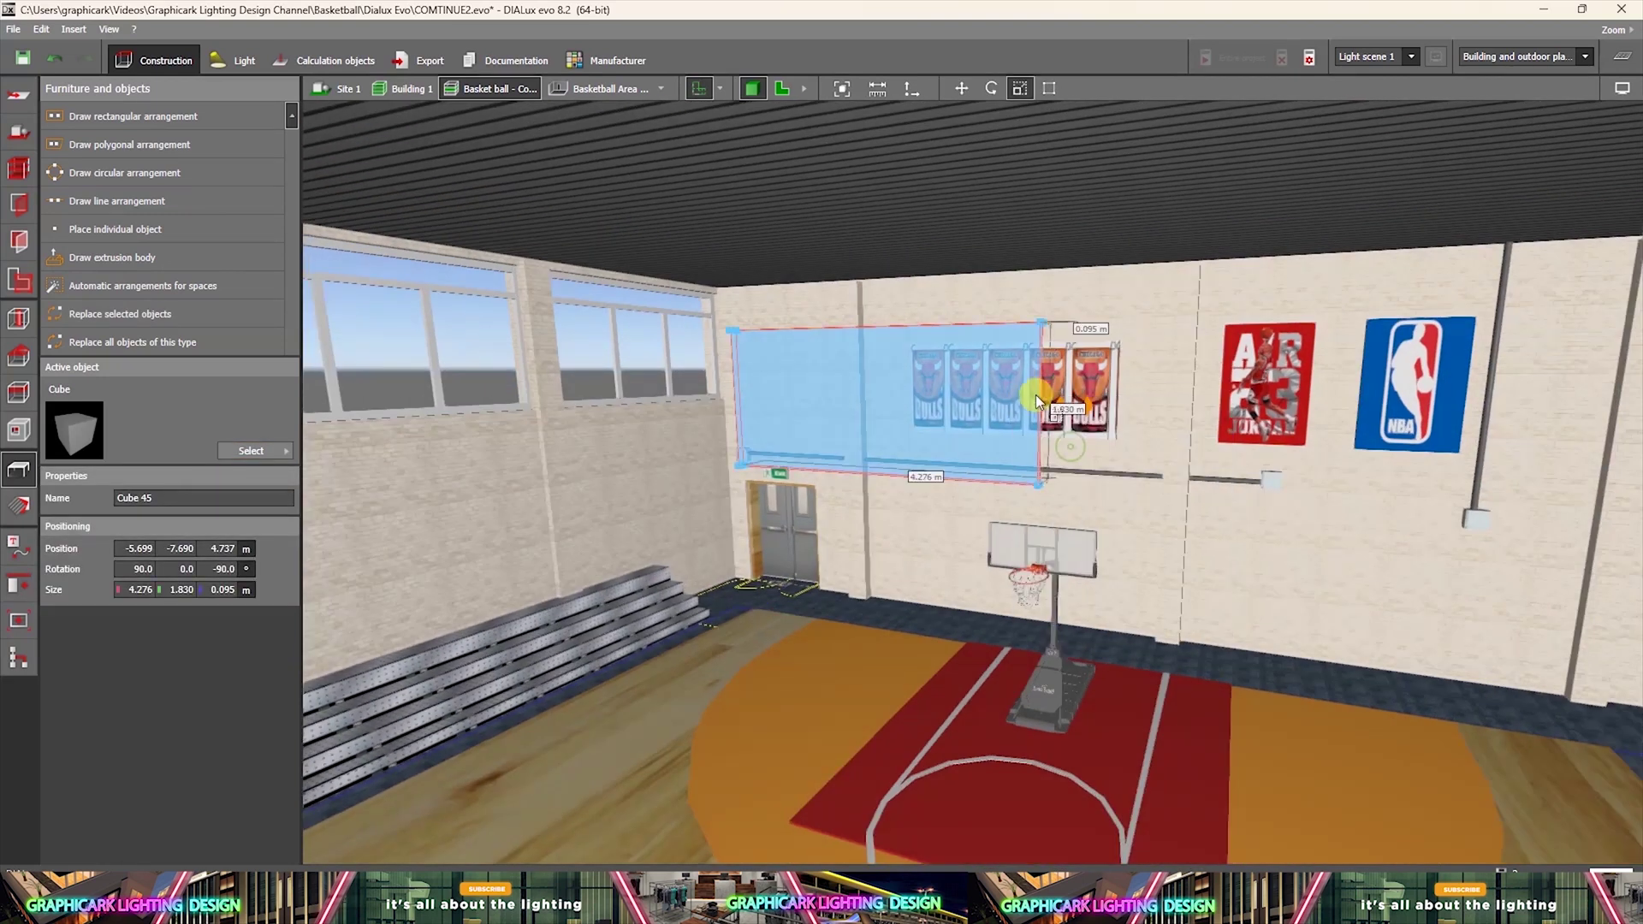
drag(1053, 406, 980, 552)
drag(922, 417, 1299, 454)
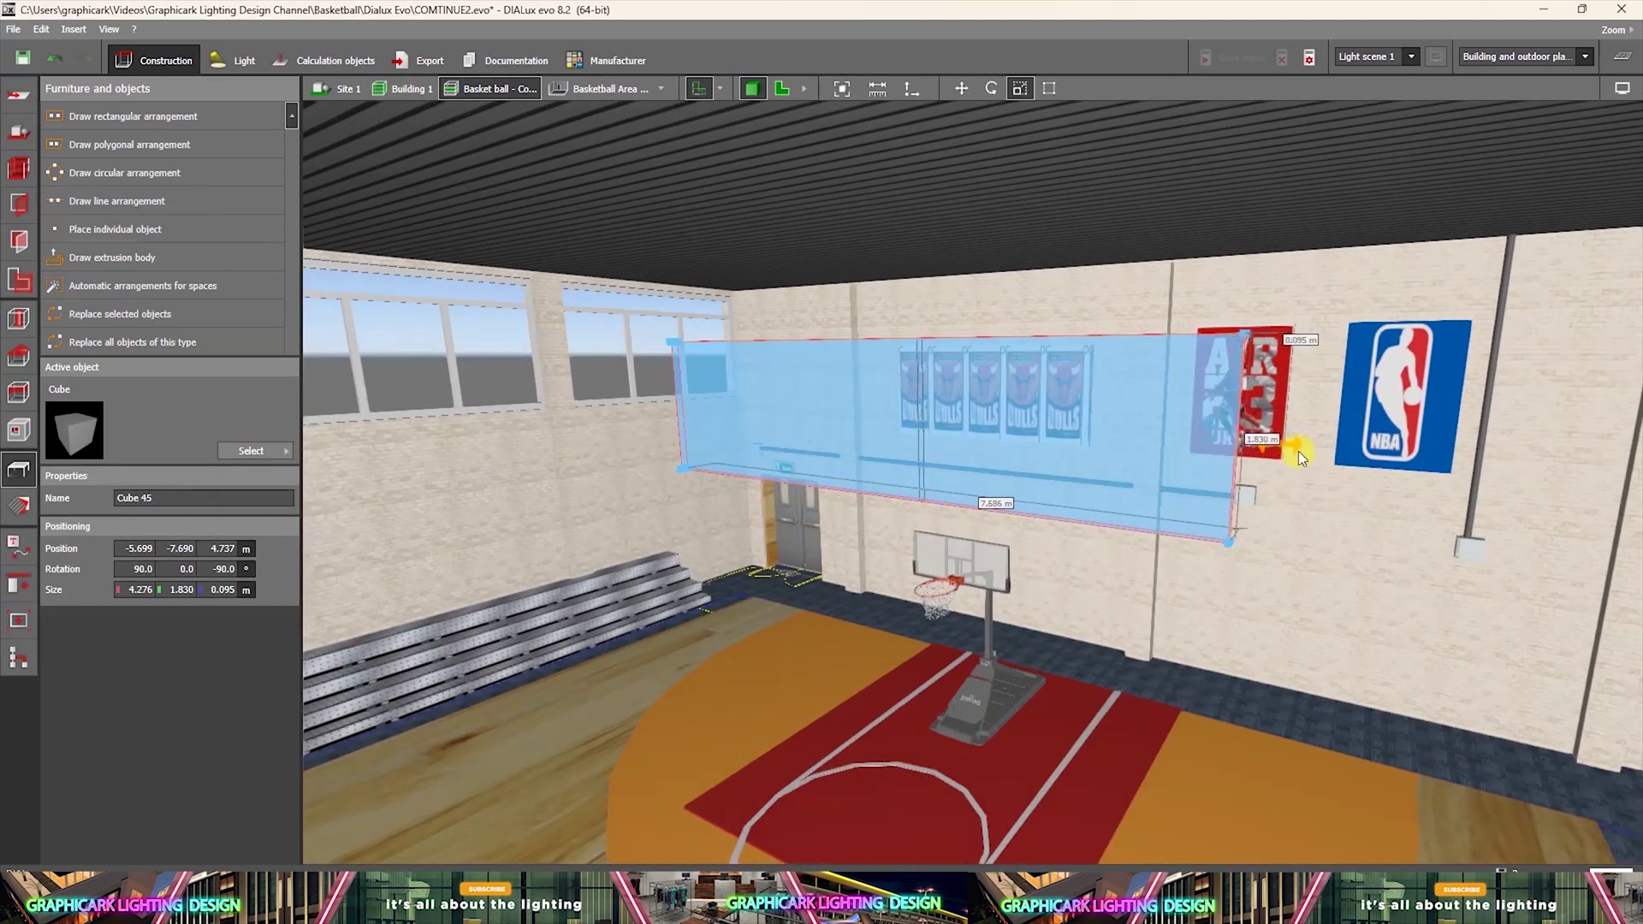
click(1275, 524)
right_drag(967, 612, 1100, 542)
middle_drag(1101, 543, 959, 599)
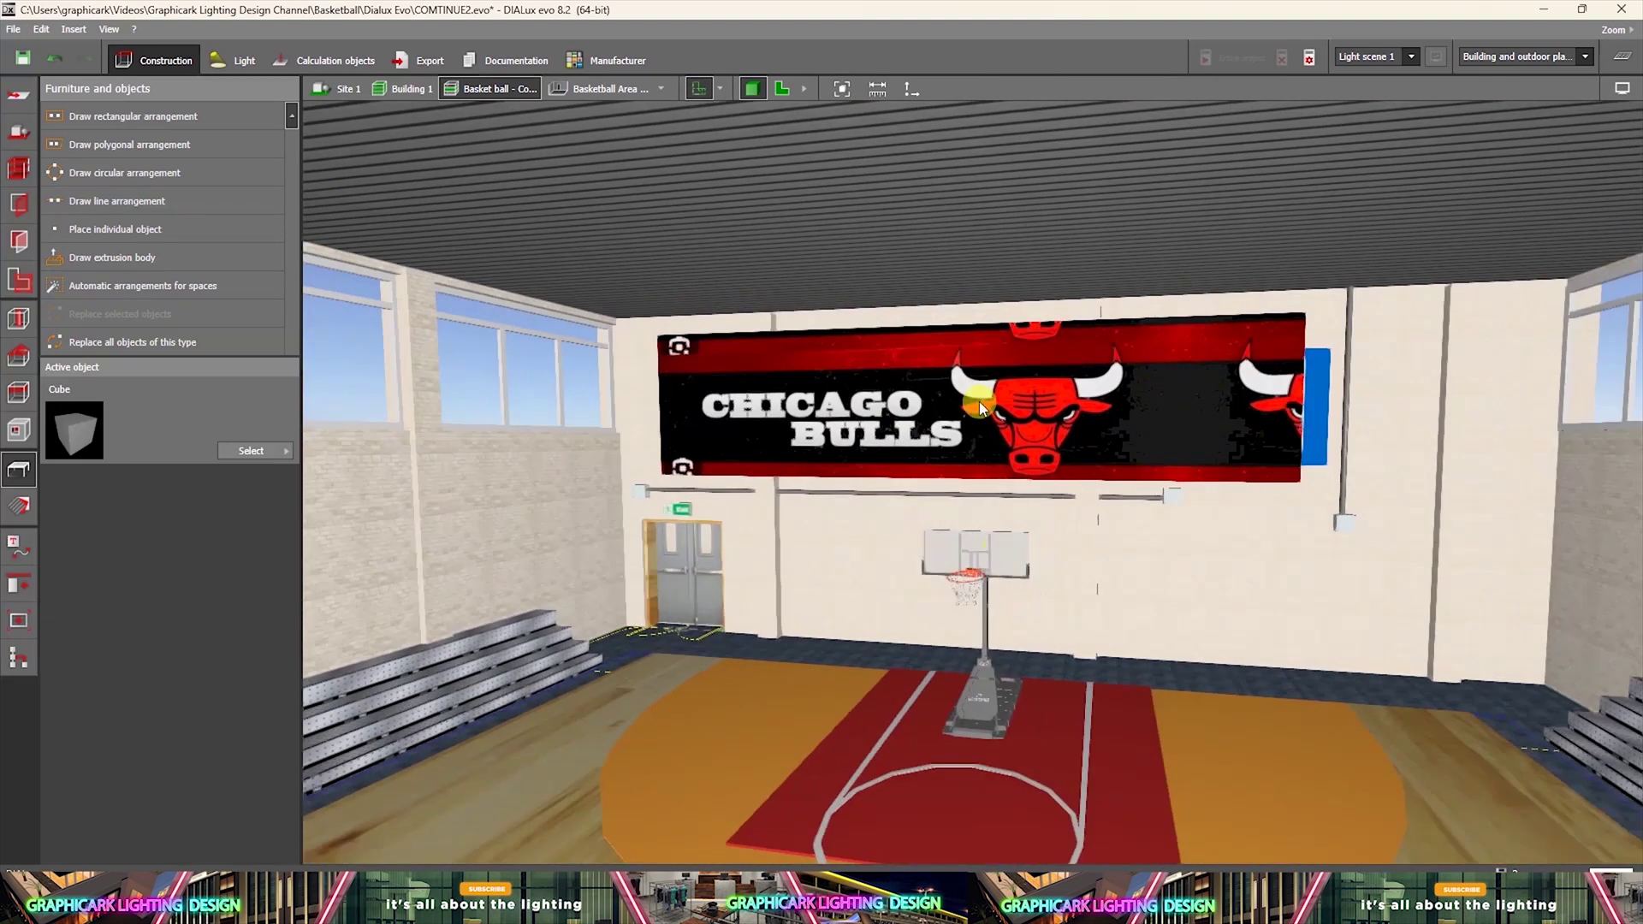
click(979, 403)
click(947, 694)
scroll(976, 663, down, 3)
scroll(967, 666, up, 2)
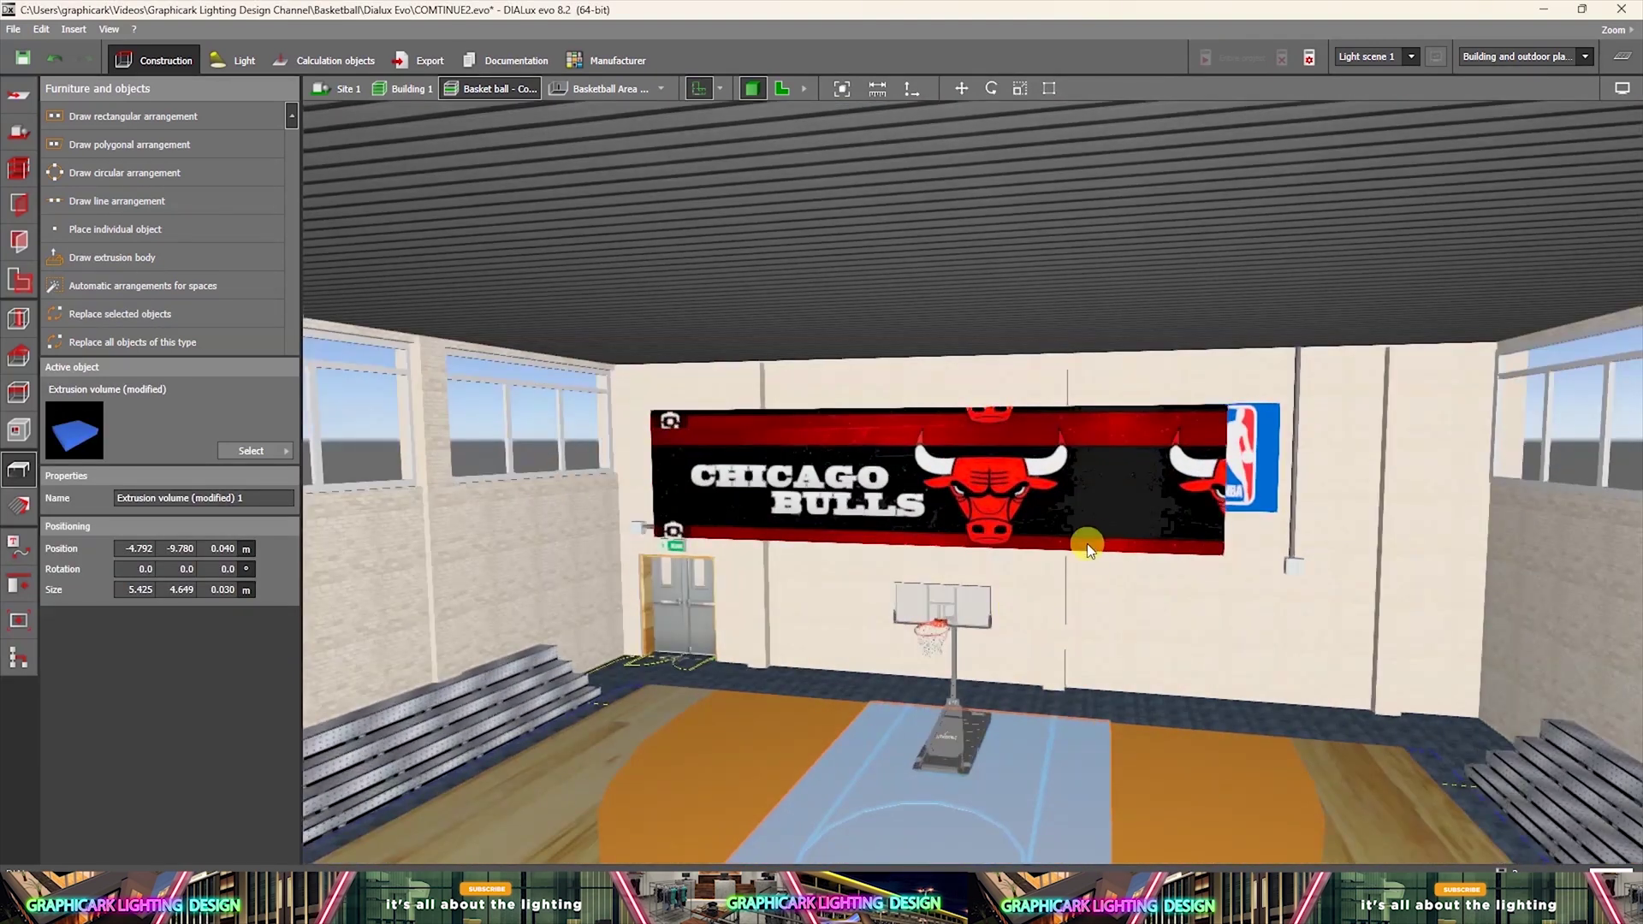
Narrow the BANNER texture to about 8.418 m and shift it sideways so the lettering and both bull heads fit the board.
click(1082, 470)
click(19, 505)
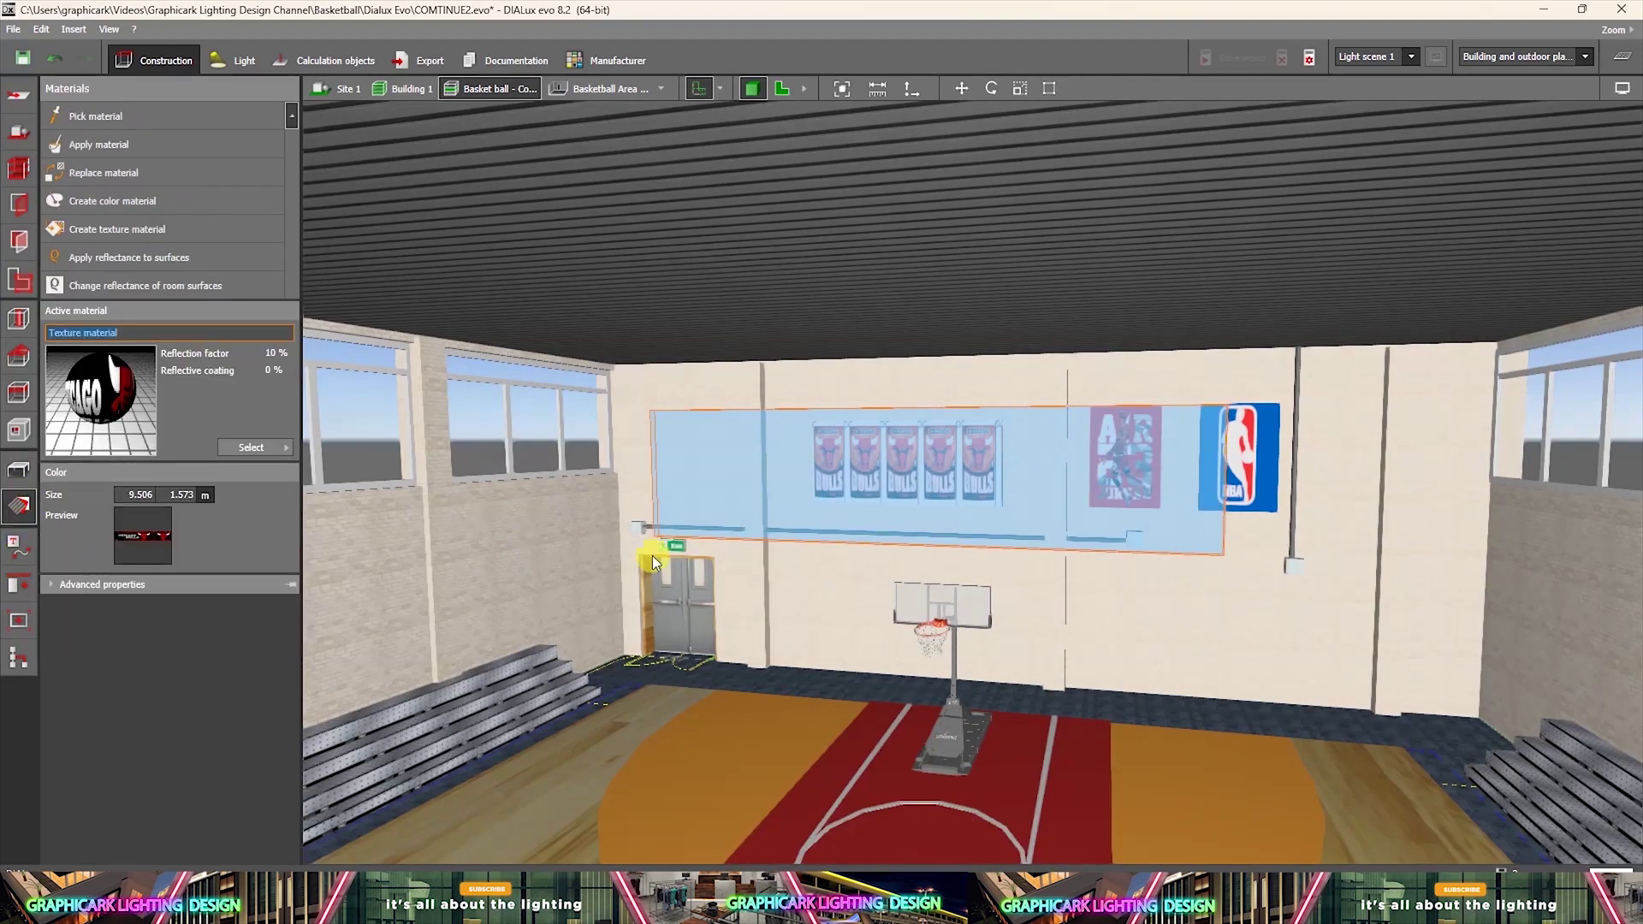
click(988, 508)
click(946, 522)
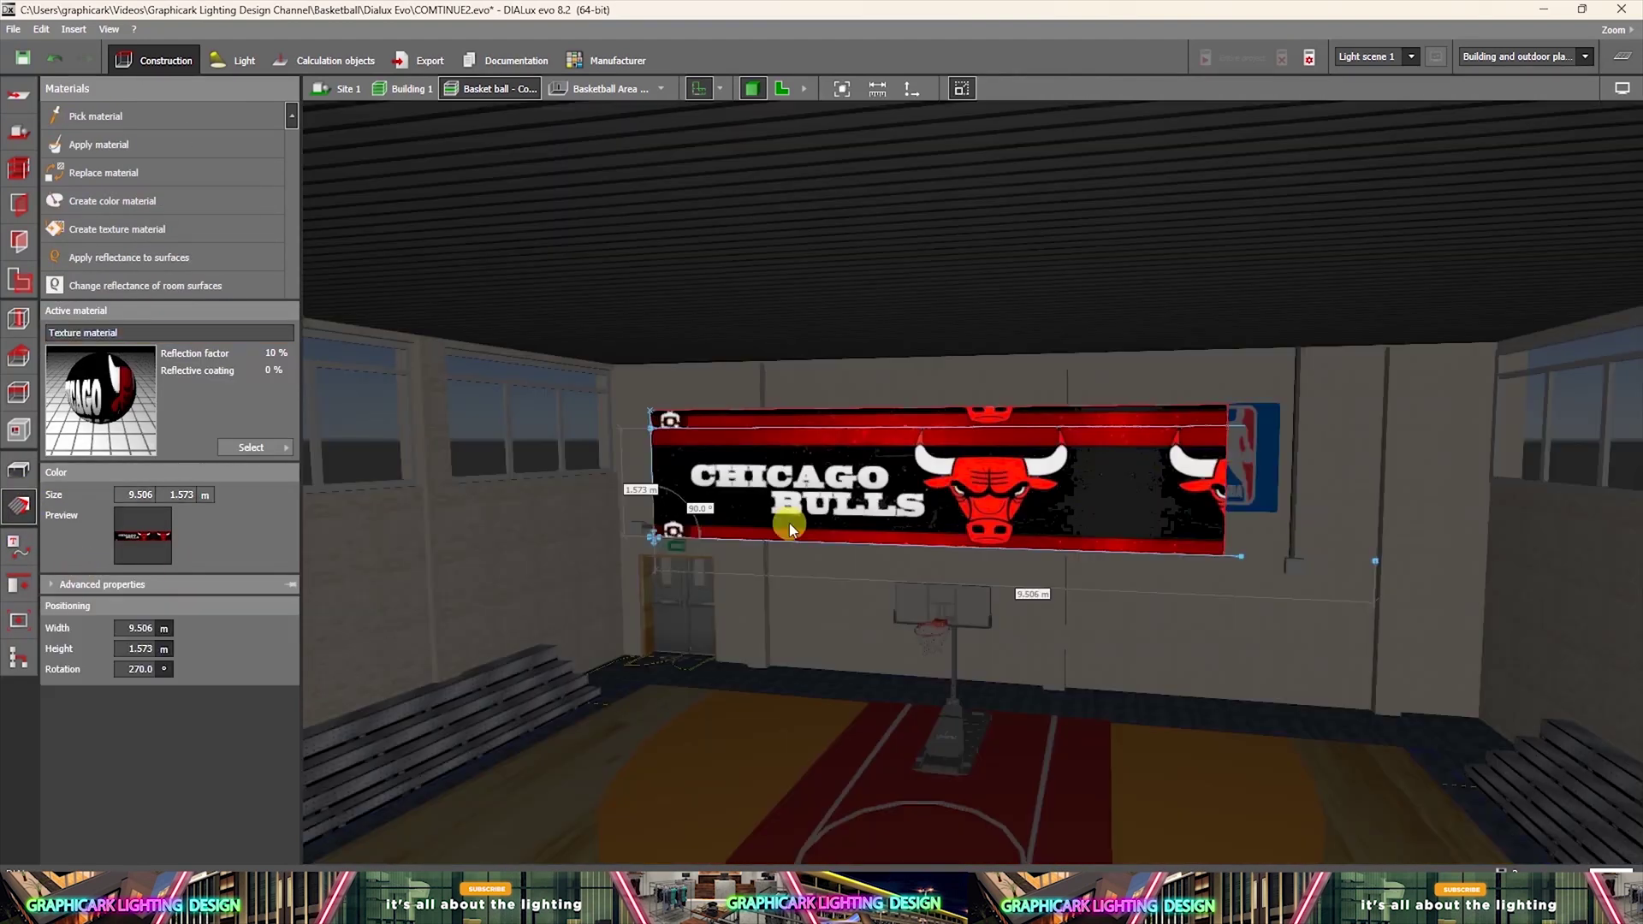
mouse_move(652, 538)
mouse_down()
mouse_move(552, 543)
mouse_move(621, 538)
mouse_up()
drag(1322, 558, 1230, 561)
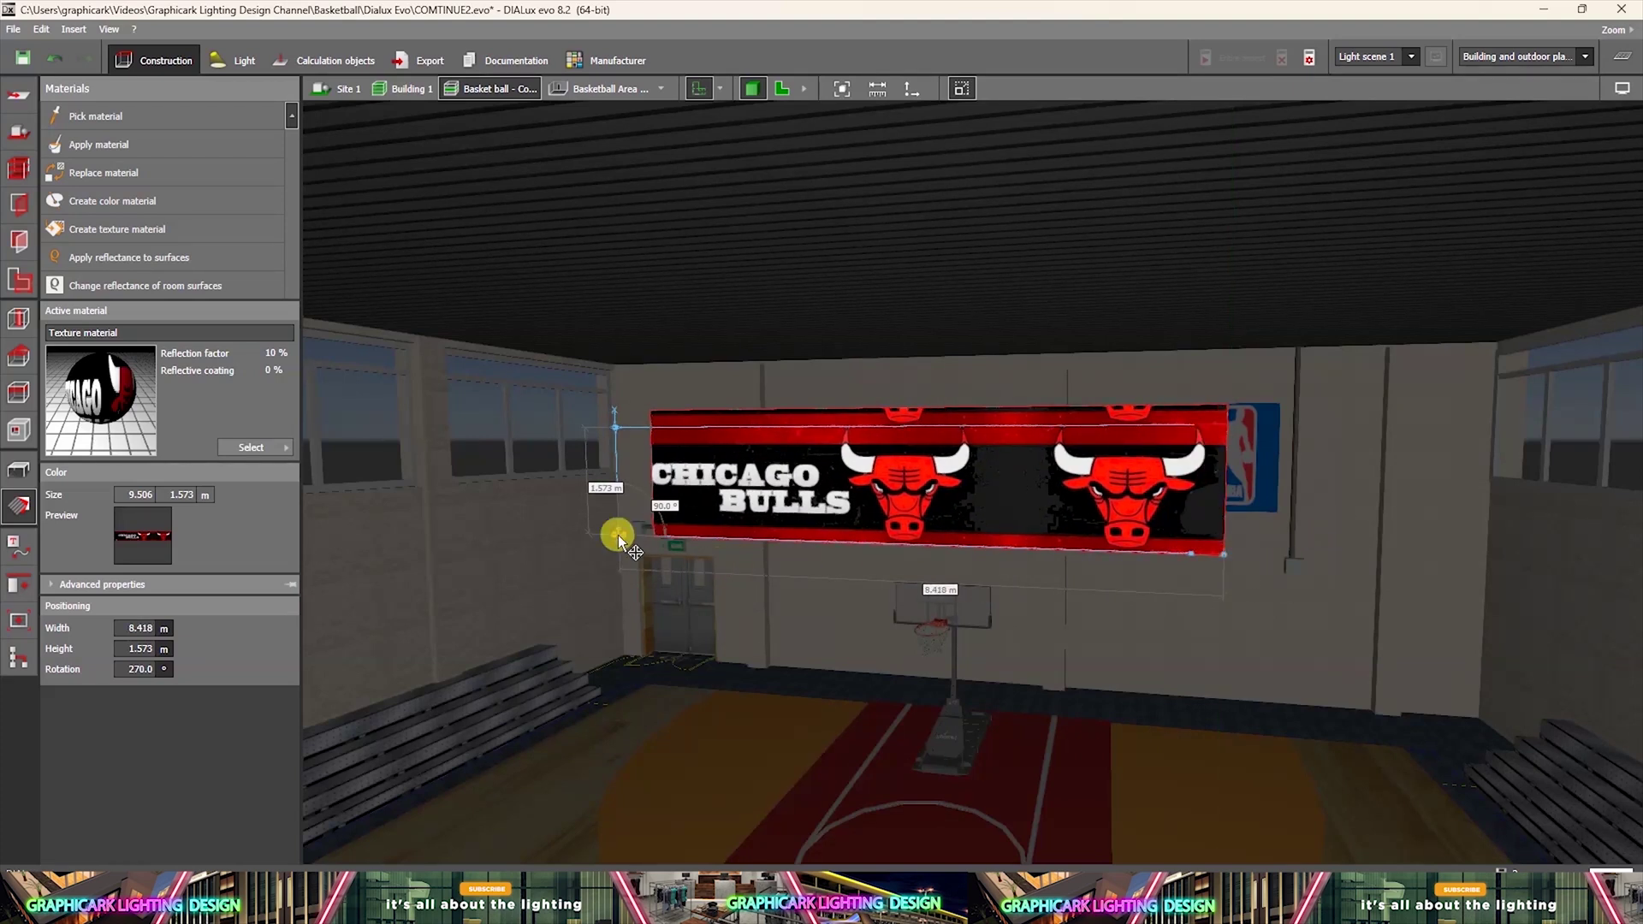
drag(618, 536, 630, 536)
click(904, 747)
right_drag(945, 782, 983, 782)
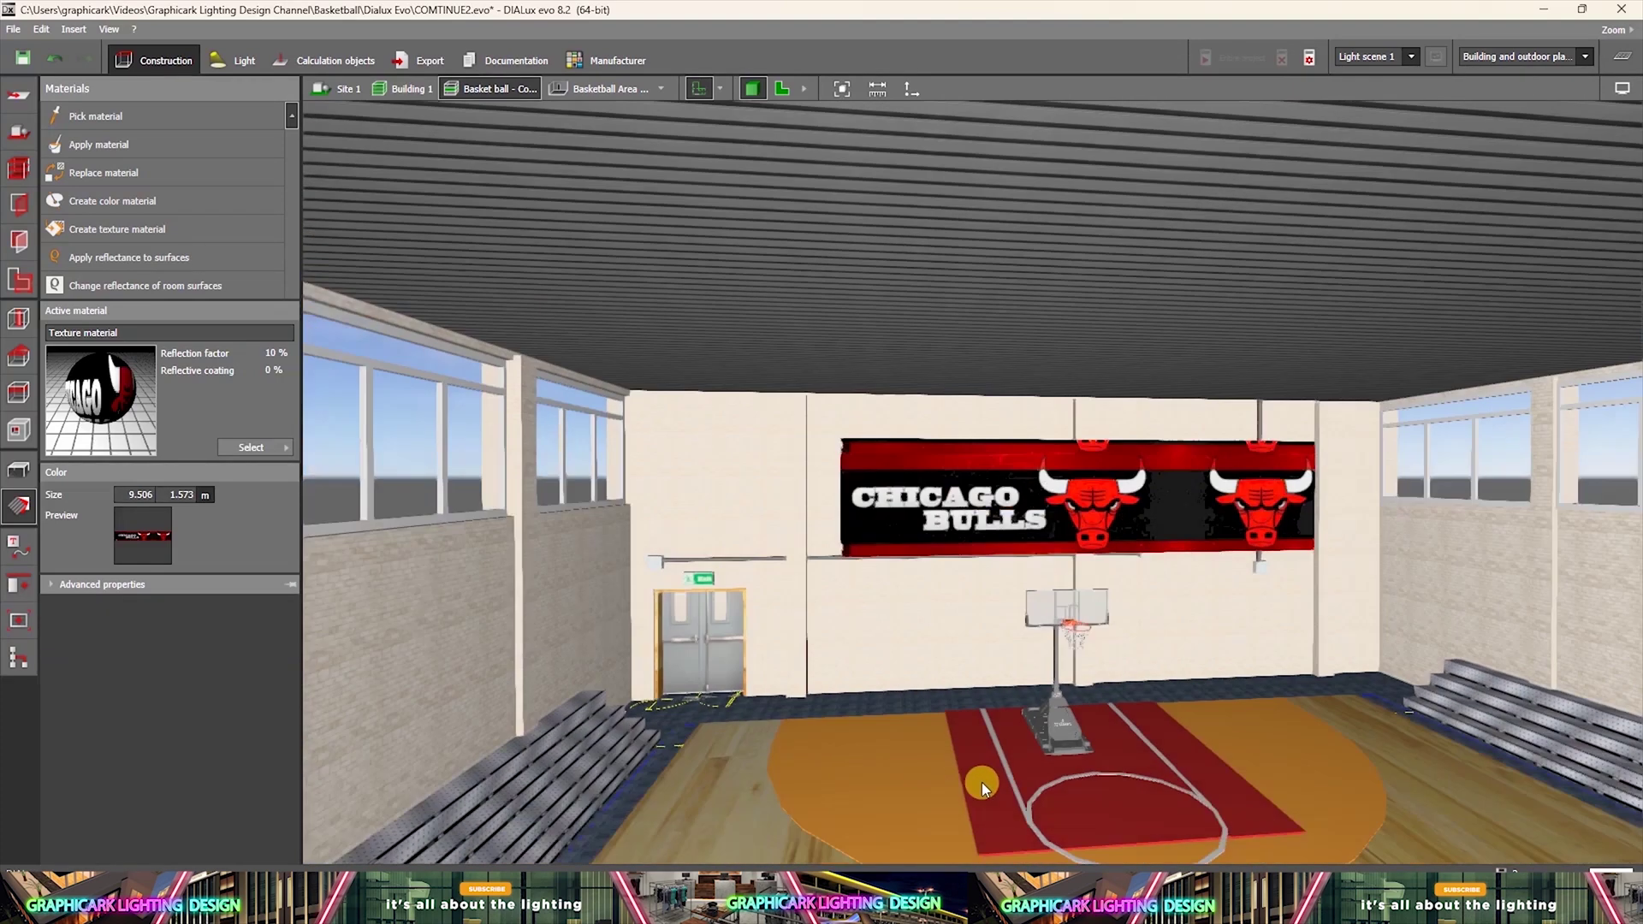
Move the long banner board in plan to grid axis 5 in front of the upper bleachers and rotate it to 180°.
scroll(983, 782, down, 4)
right_drag(1053, 733, 1092, 609)
click(1092, 609)
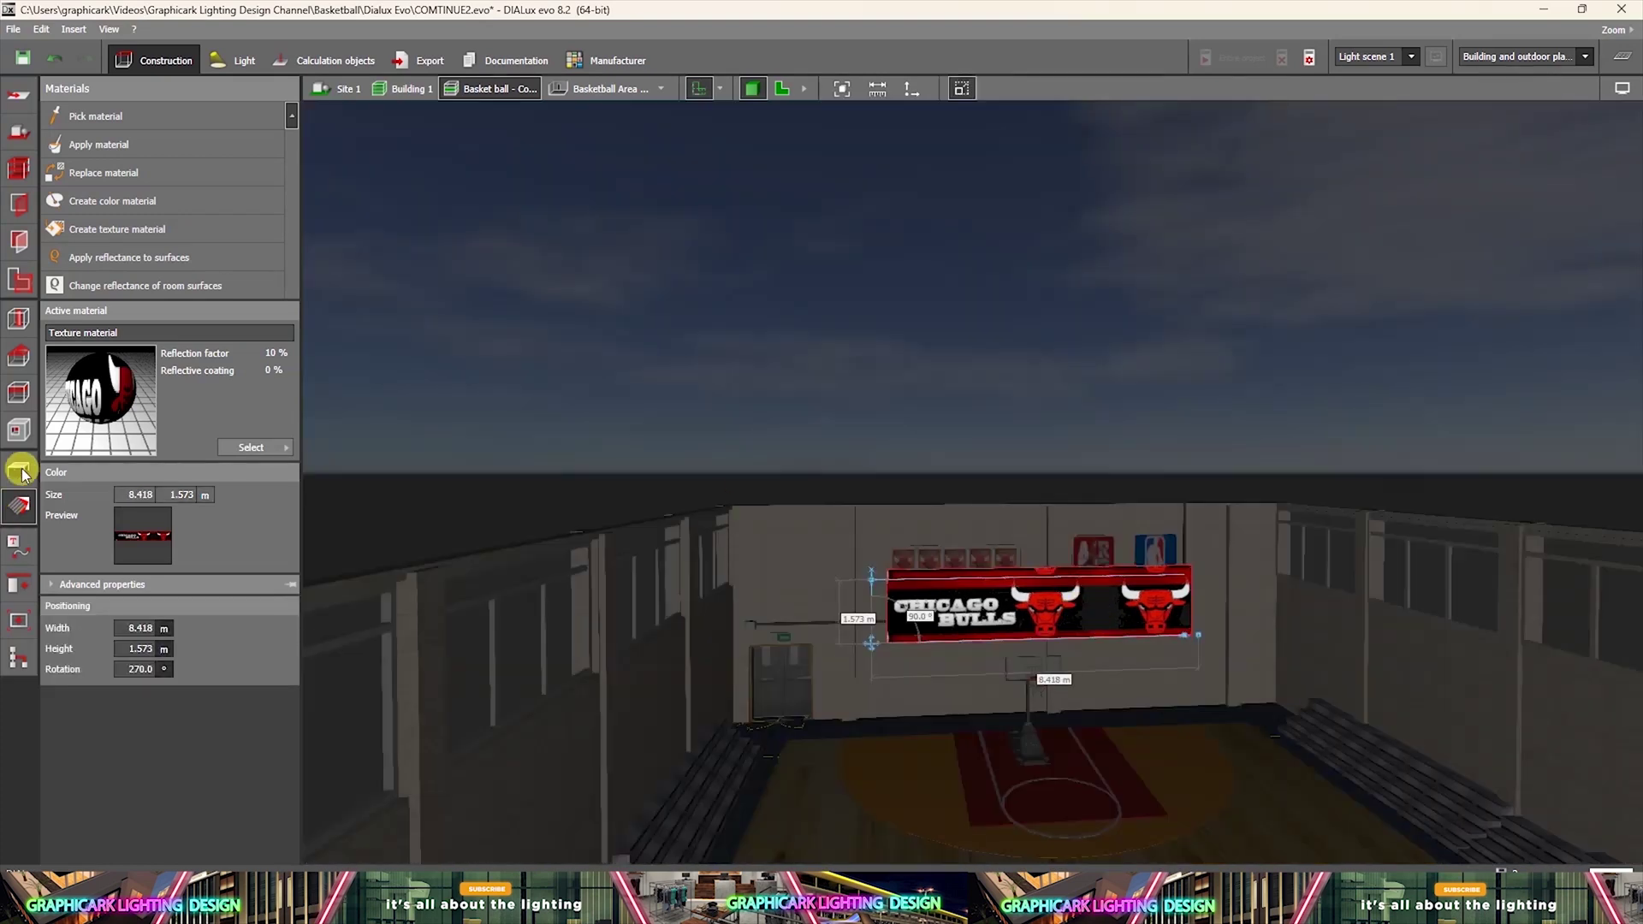
click(20, 470)
click(1045, 567)
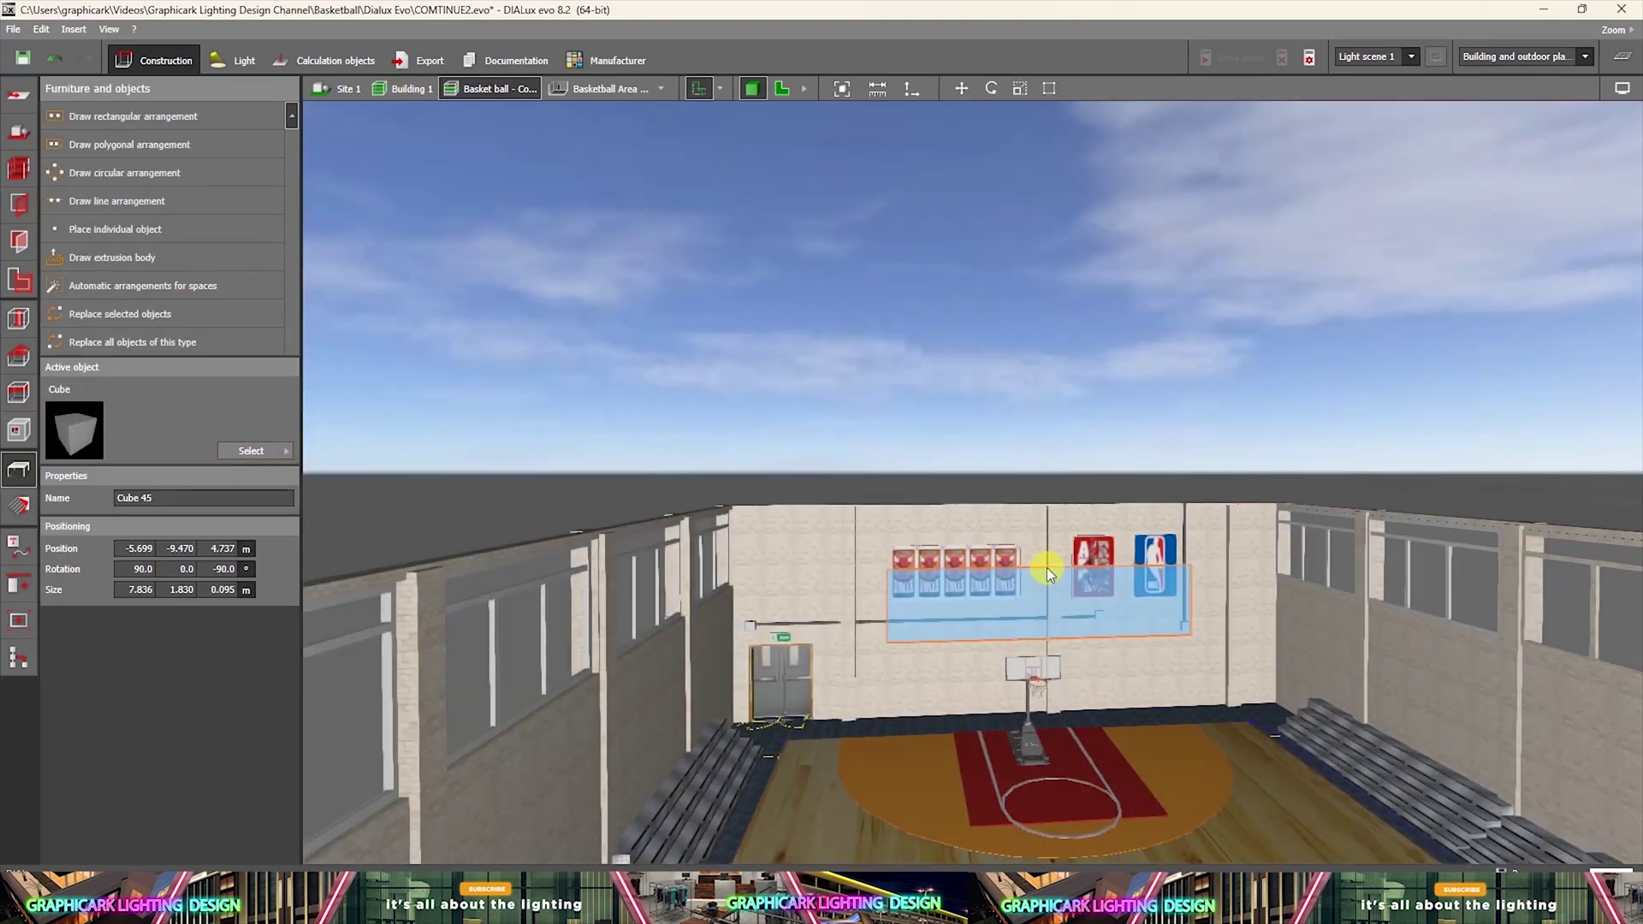
click(783, 89)
scroll(1064, 514, up, 5)
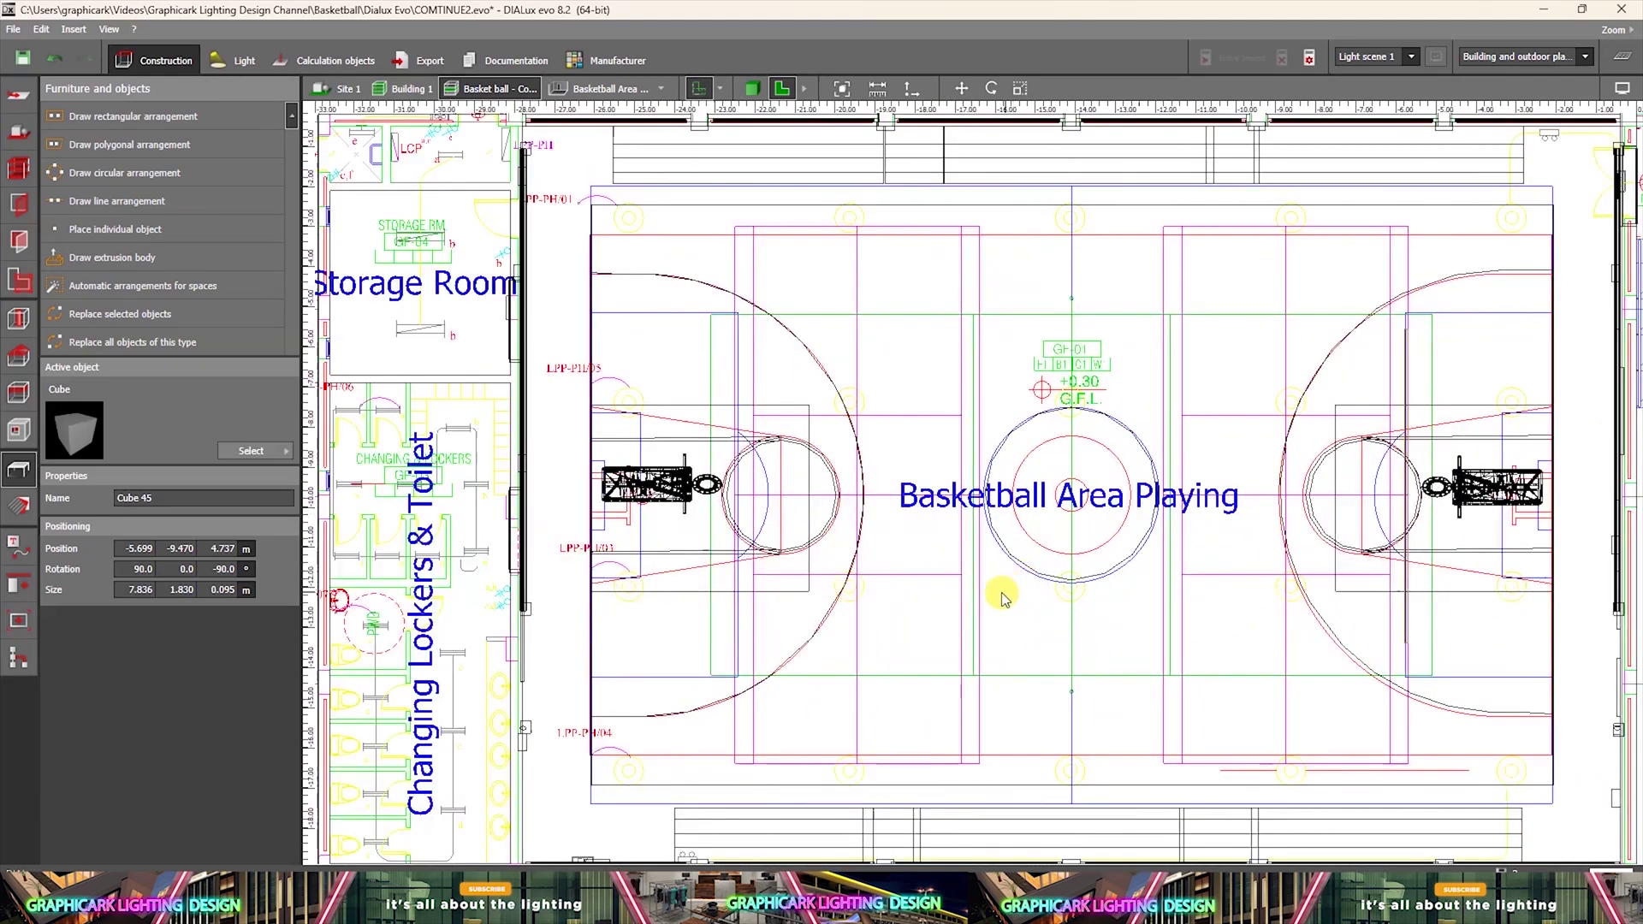
scroll(997, 599, down, 2)
drag(1278, 527, 1045, 337)
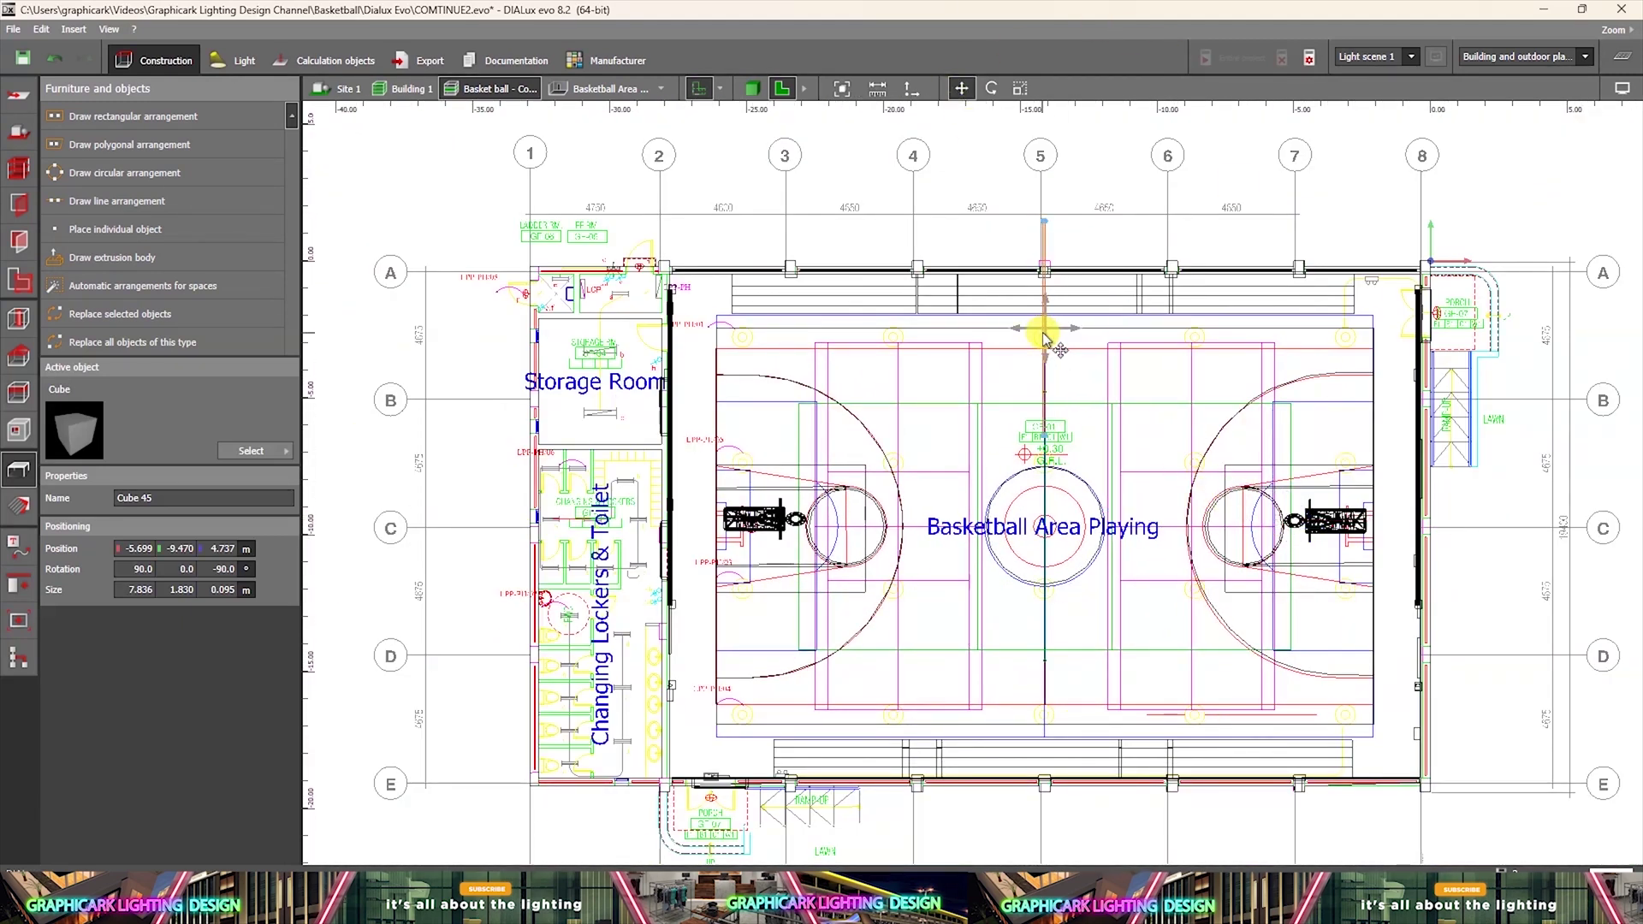
click(992, 88)
click(753, 89)
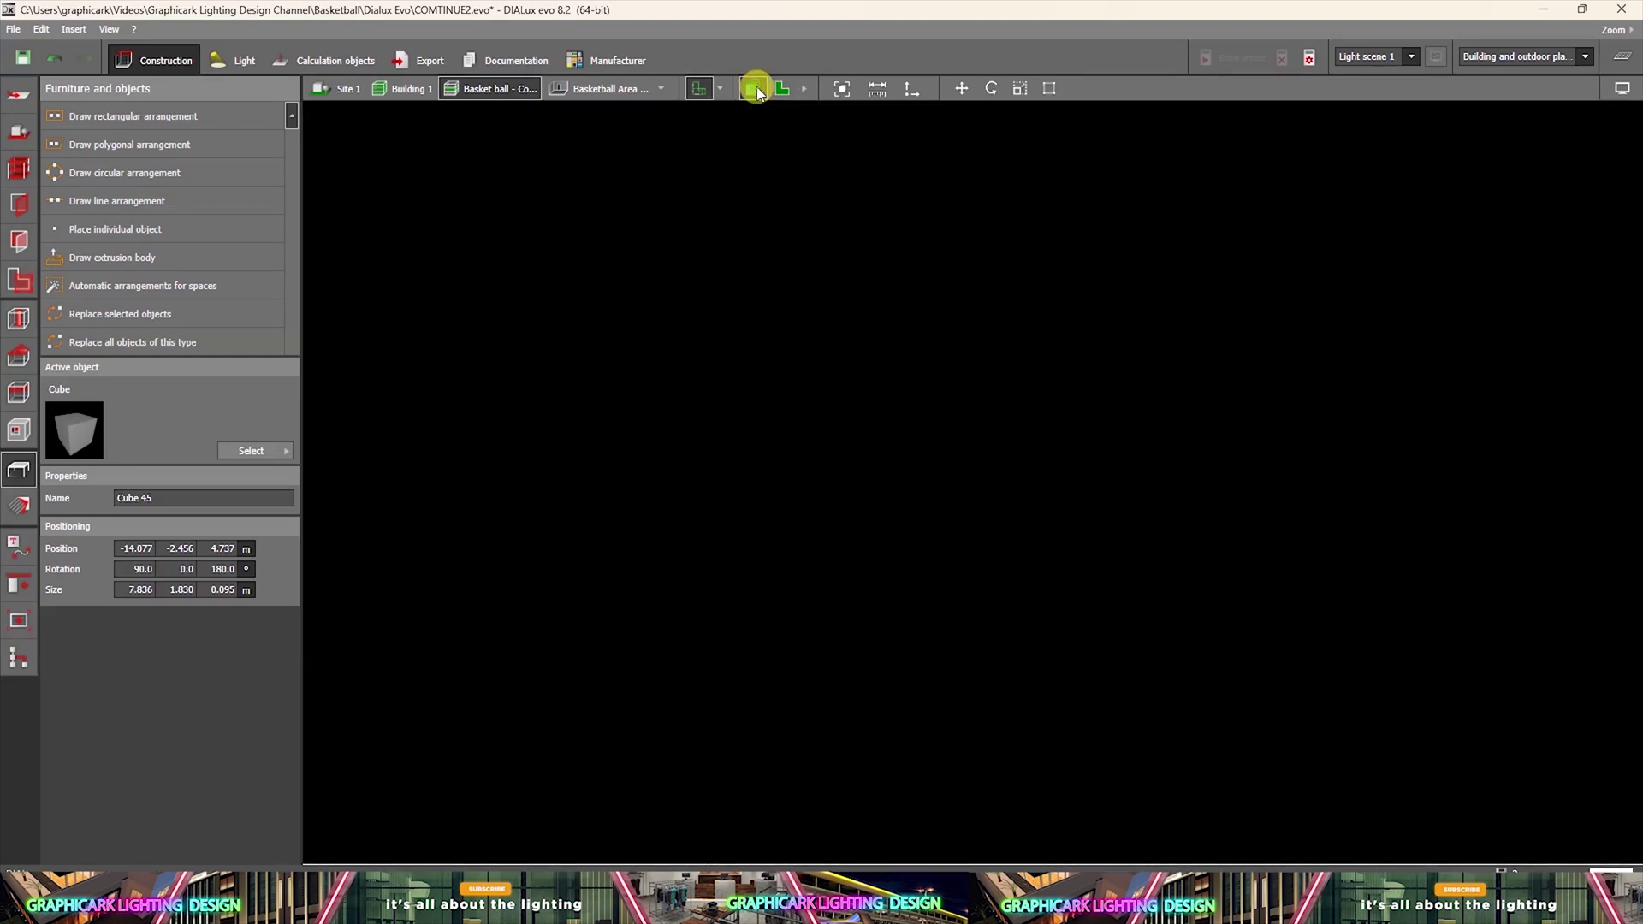
Turn the long banner board around to a rotation of 0° so its printed face points toward the court.
right_drag(923, 588, 1060, 598)
scroll(1060, 597, up, 5)
scroll(748, 642, down, 5)
right_drag(748, 642, 923, 131)
scroll(1064, 445, up, 5)
scroll(1064, 446, up, 3)
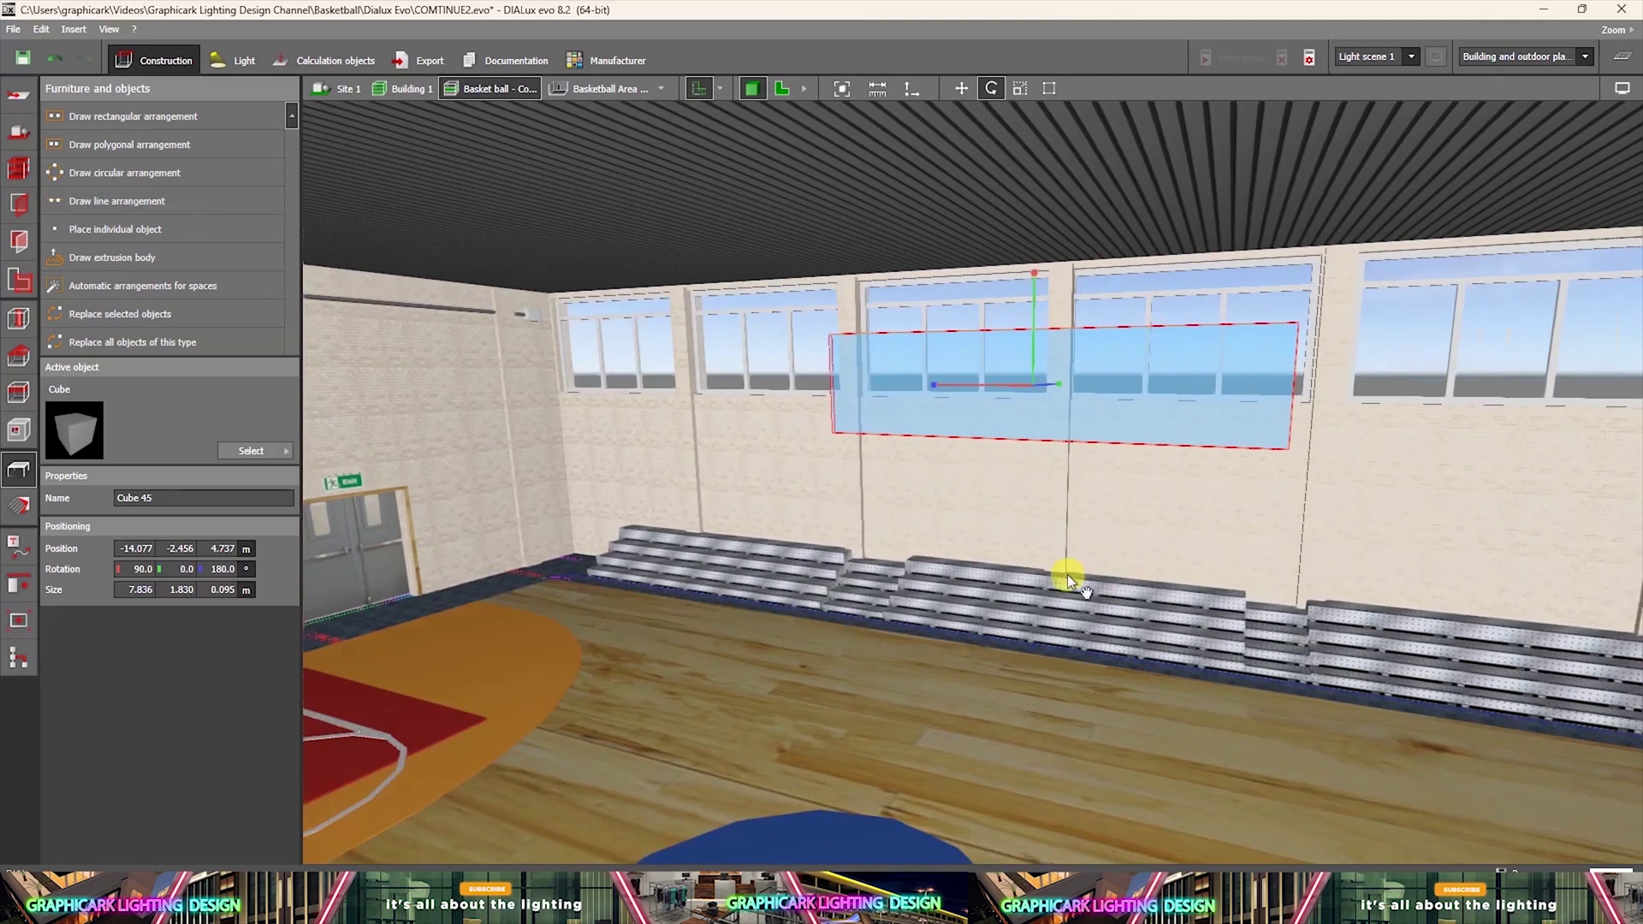
click(1067, 573)
click(1089, 406)
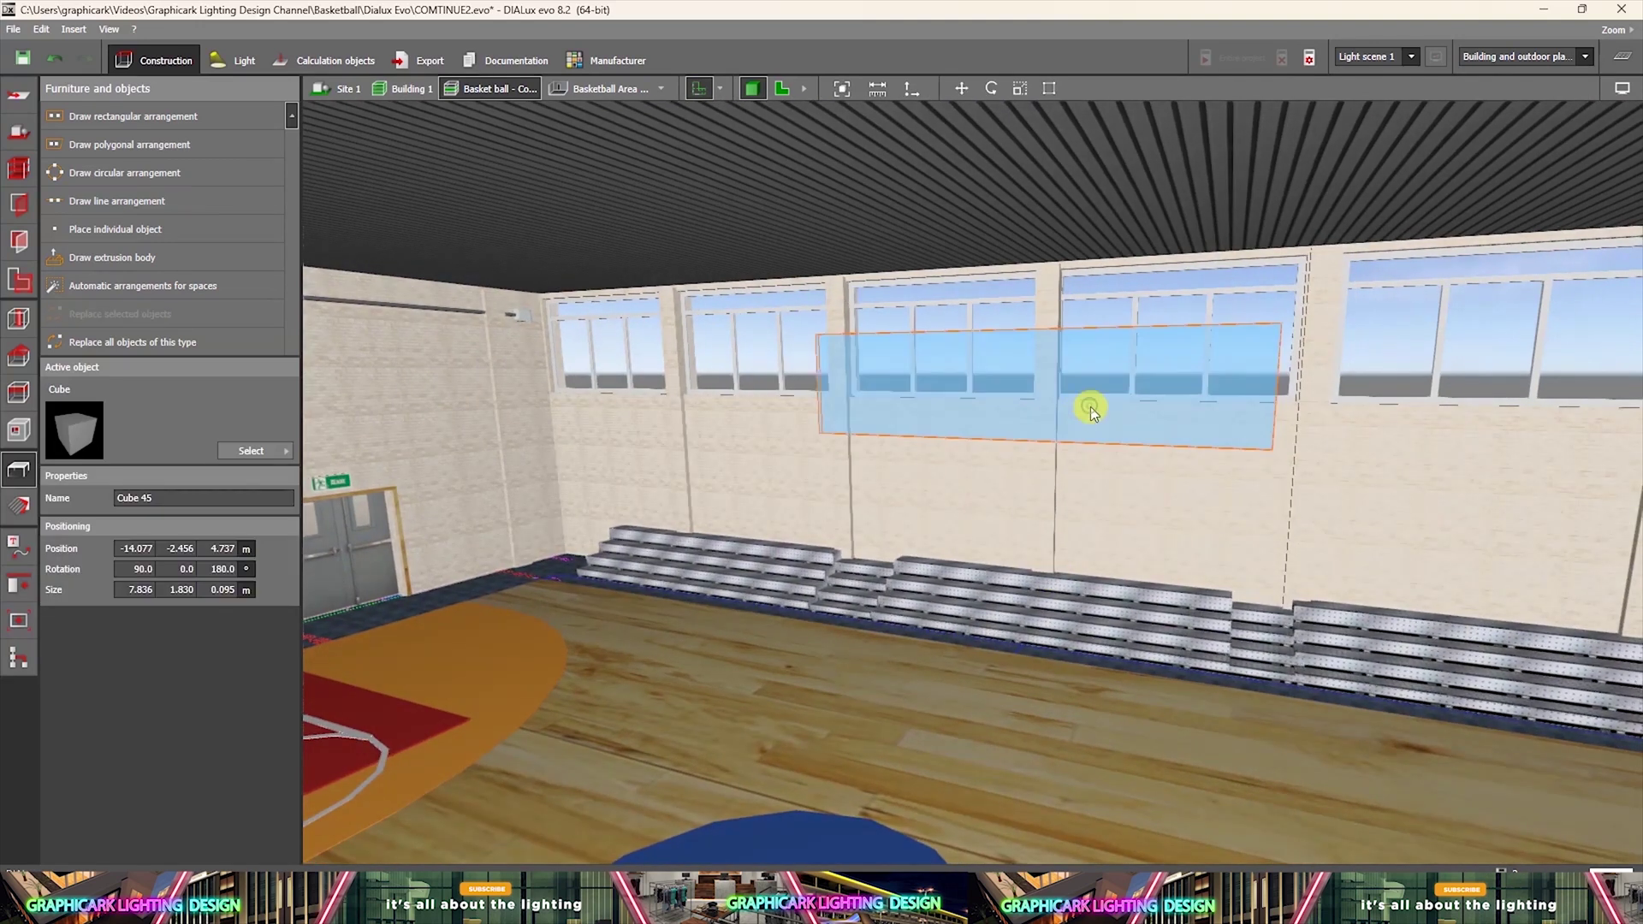
click(776, 88)
scroll(1175, 398, up, 4)
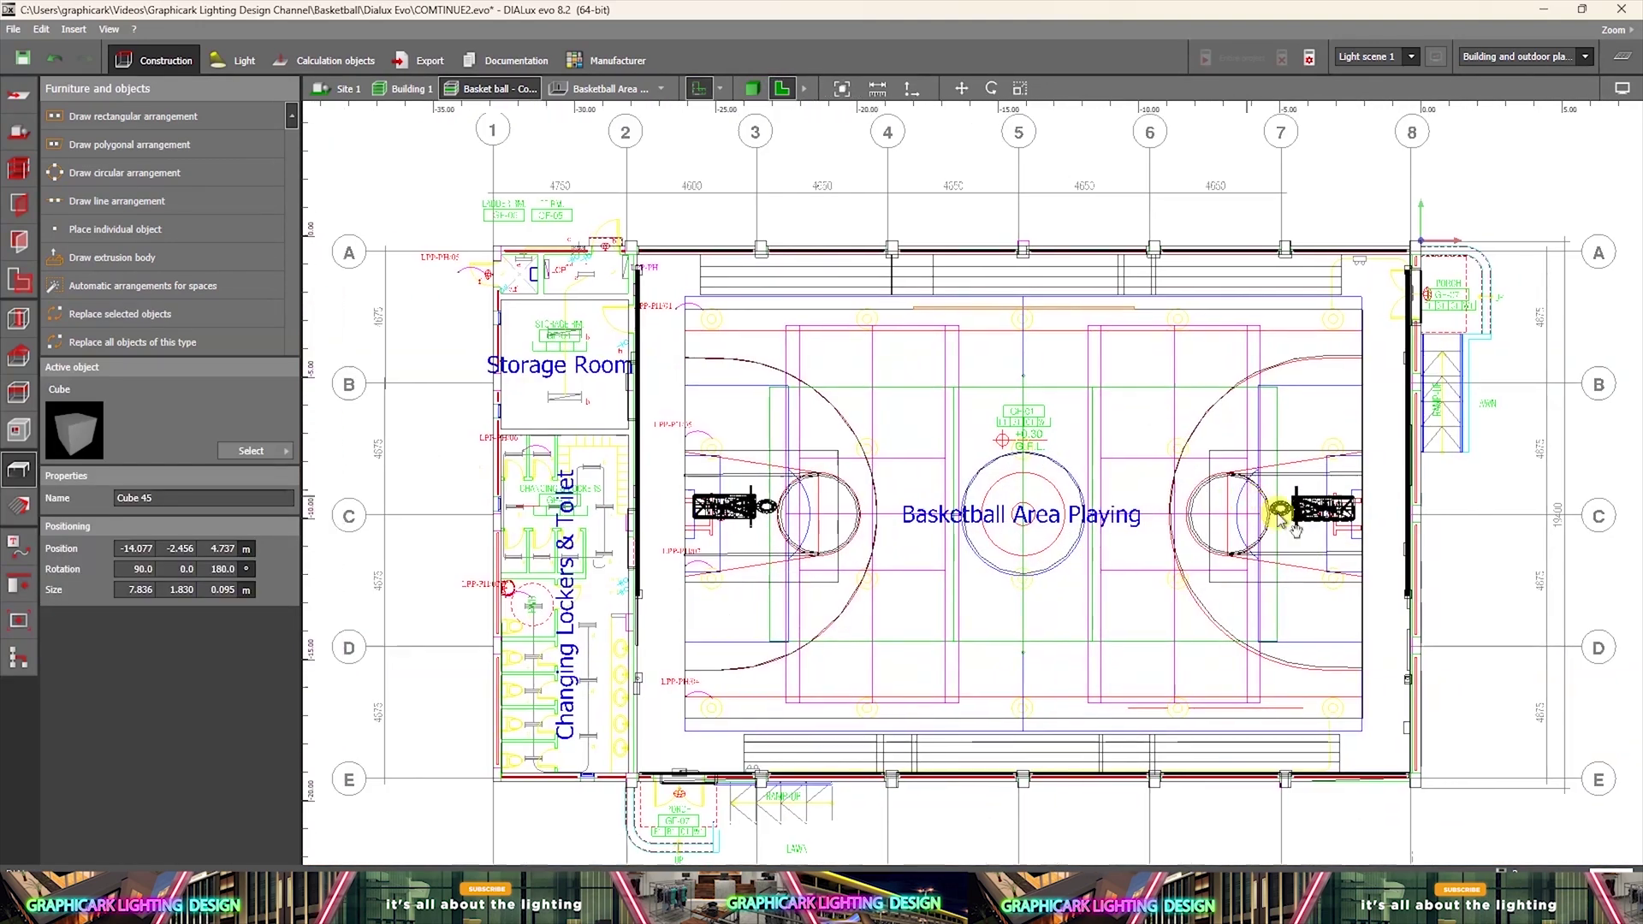
click(986, 88)
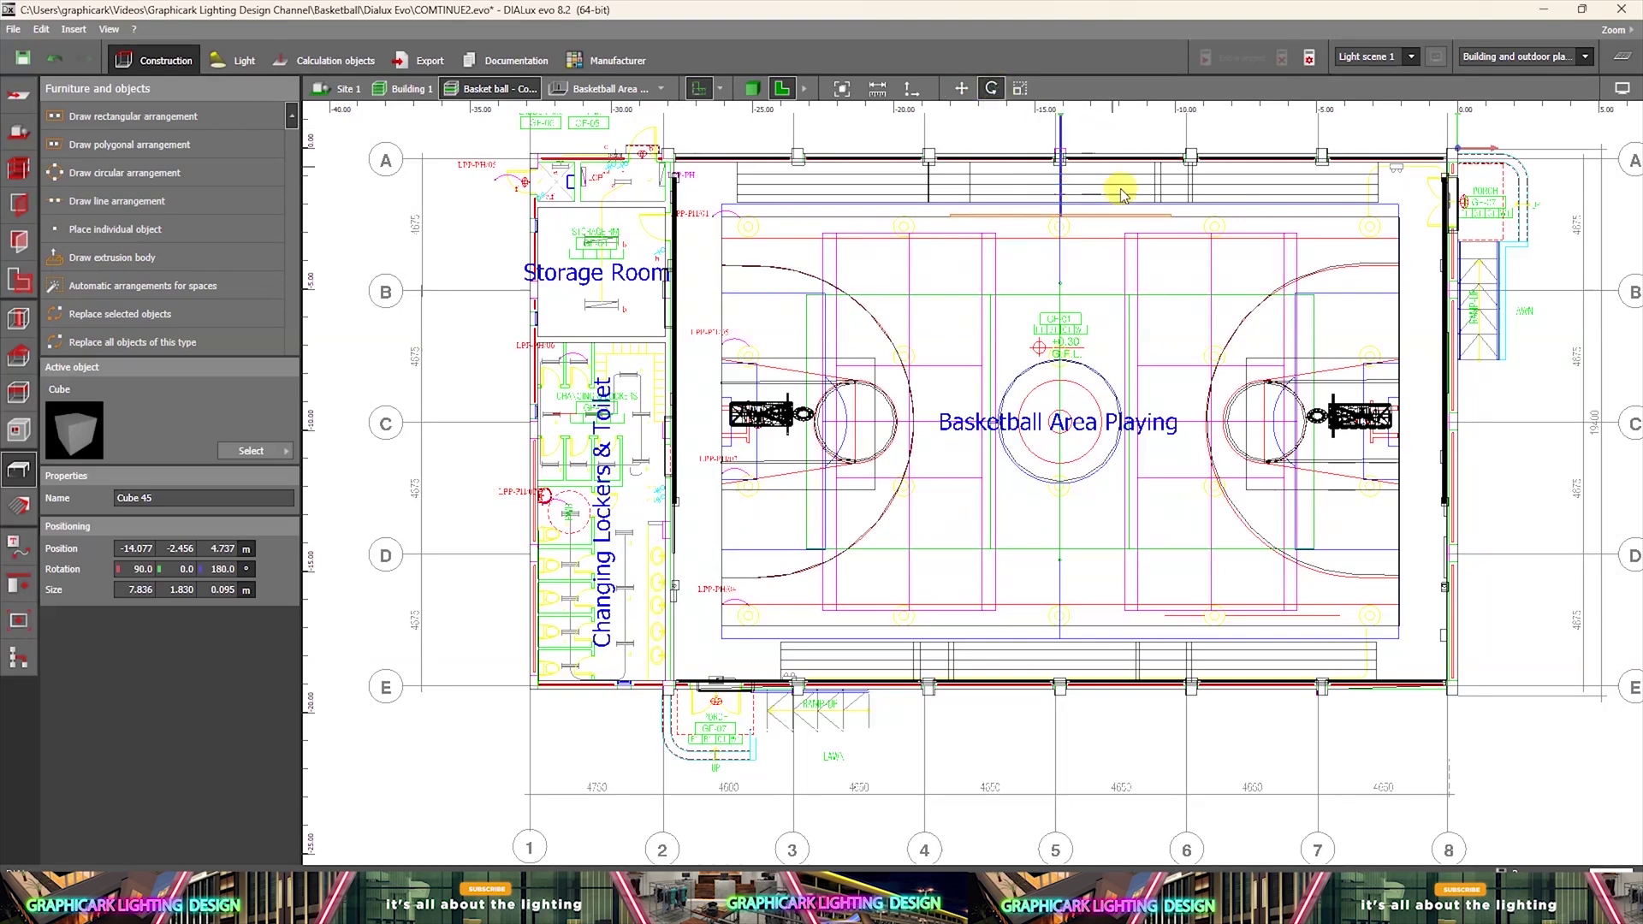
middle_drag(1122, 189, 1087, 278)
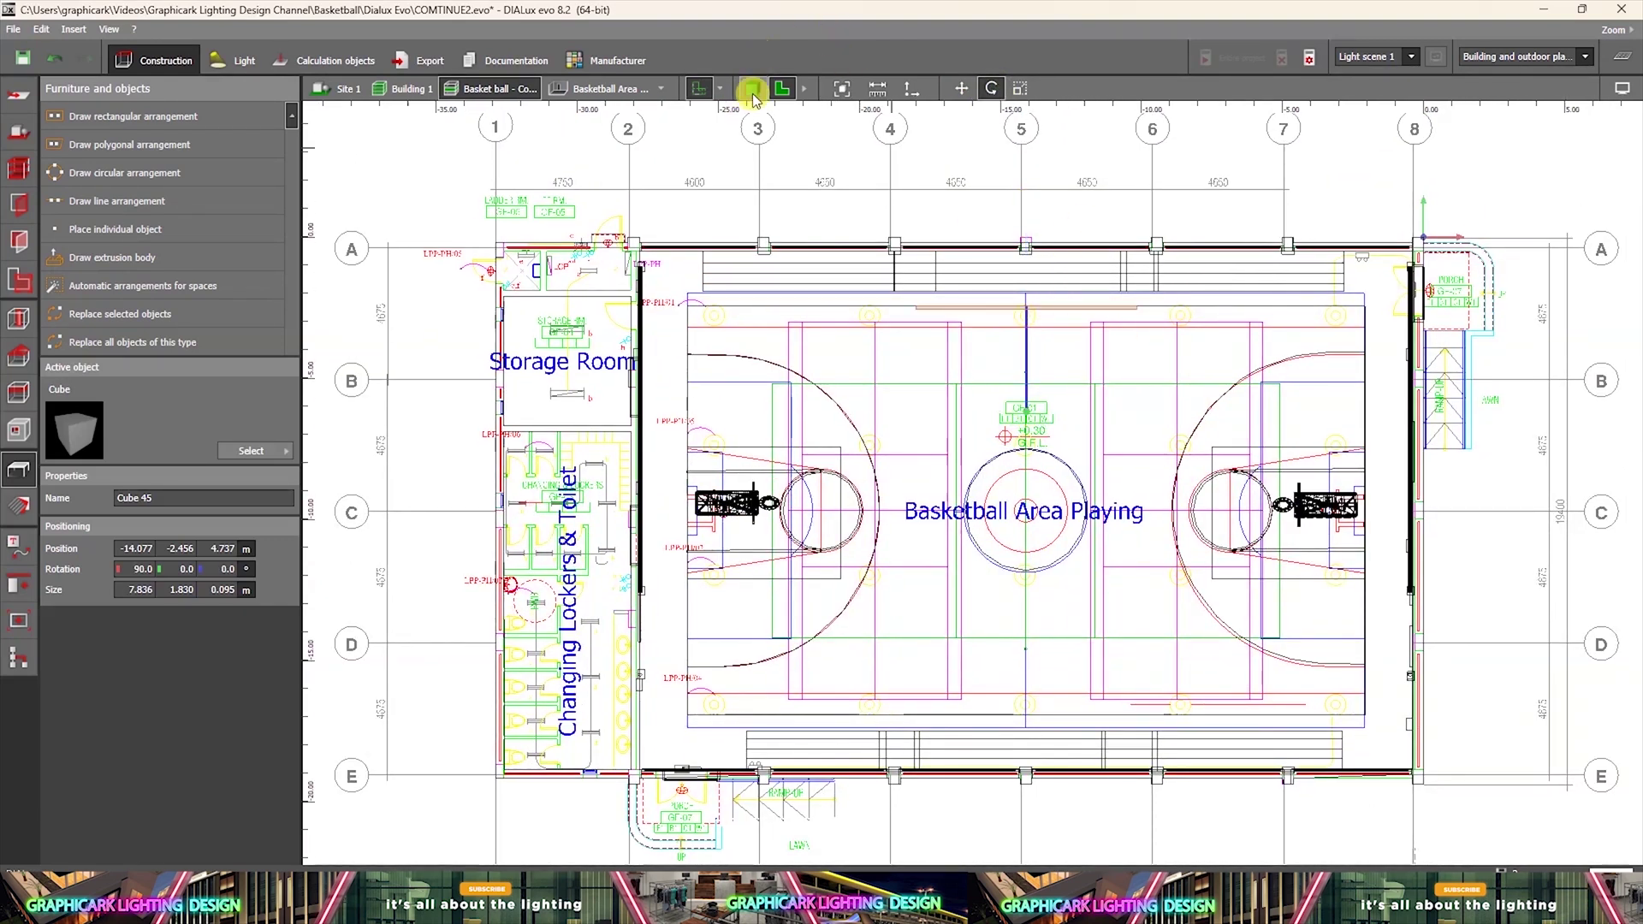
click(752, 88)
middle_drag(1003, 468, 943, 539)
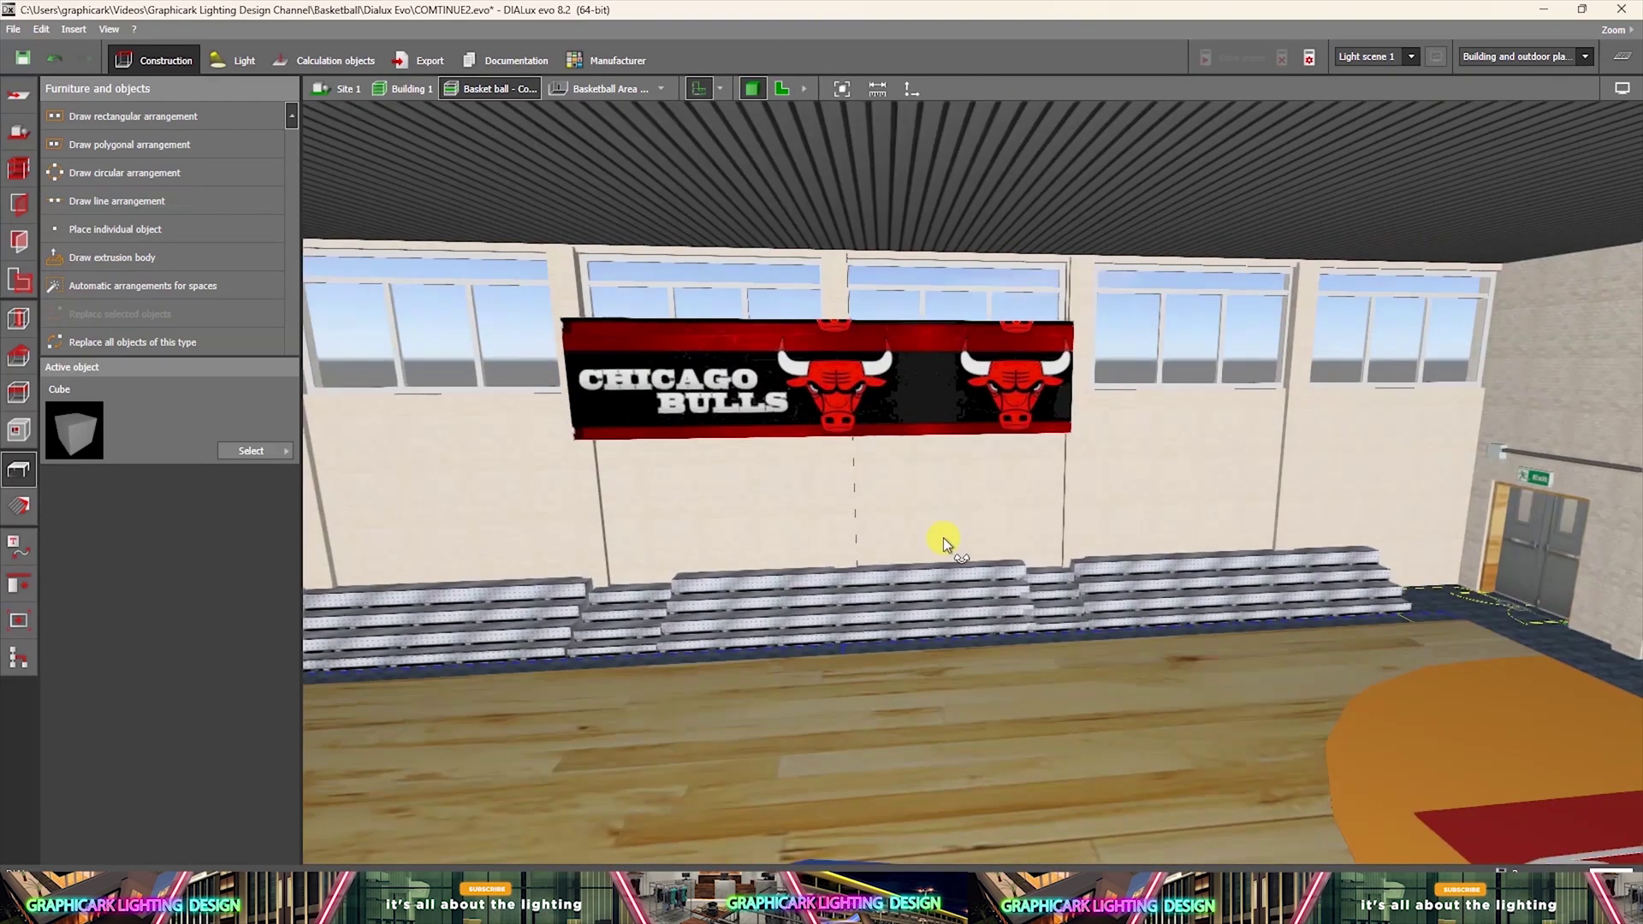
Lower the long banner board in front of the bleachers to a height position of 0.500 m.
right_click(887, 367)
click(933, 378)
drag(838, 281, 871, 541)
click(933, 678)
right_drag(934, 678, 1118, 468)
click(1117, 466)
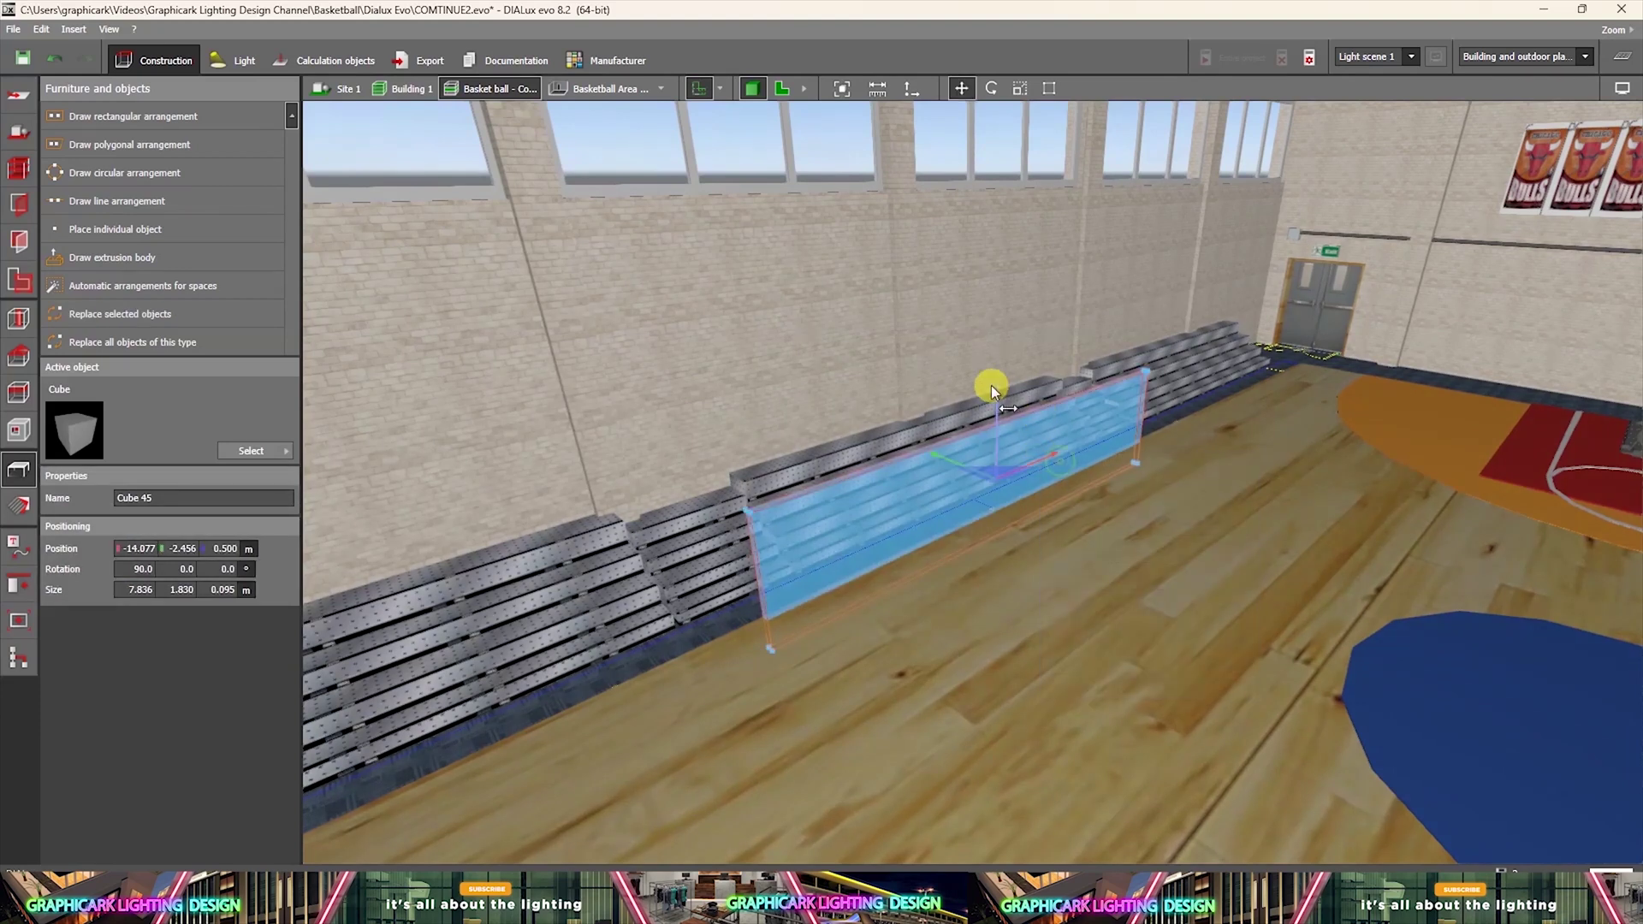
Scale down the height of the long banner board so its top edge sits just below the upper bleacher seats.
right_click(1012, 416)
click(1057, 468)
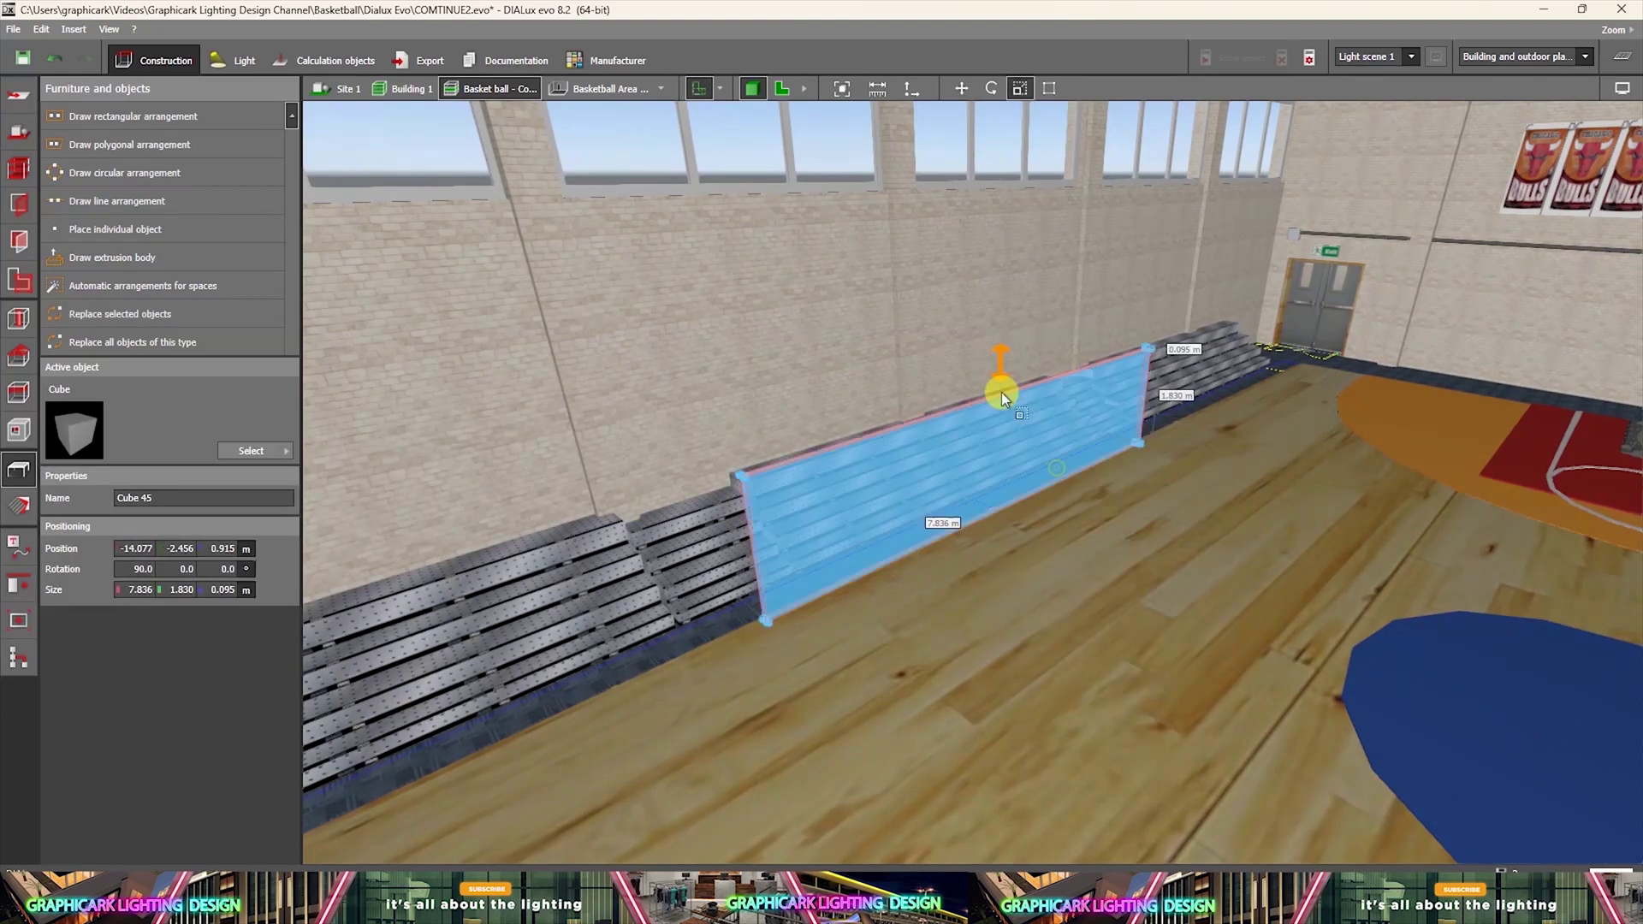
drag(993, 393, 1009, 466)
right_drag(1000, 575, 1017, 632)
middle_drag(1017, 632, 796, 516)
click(796, 515)
right_drag(953, 544, 986, 624)
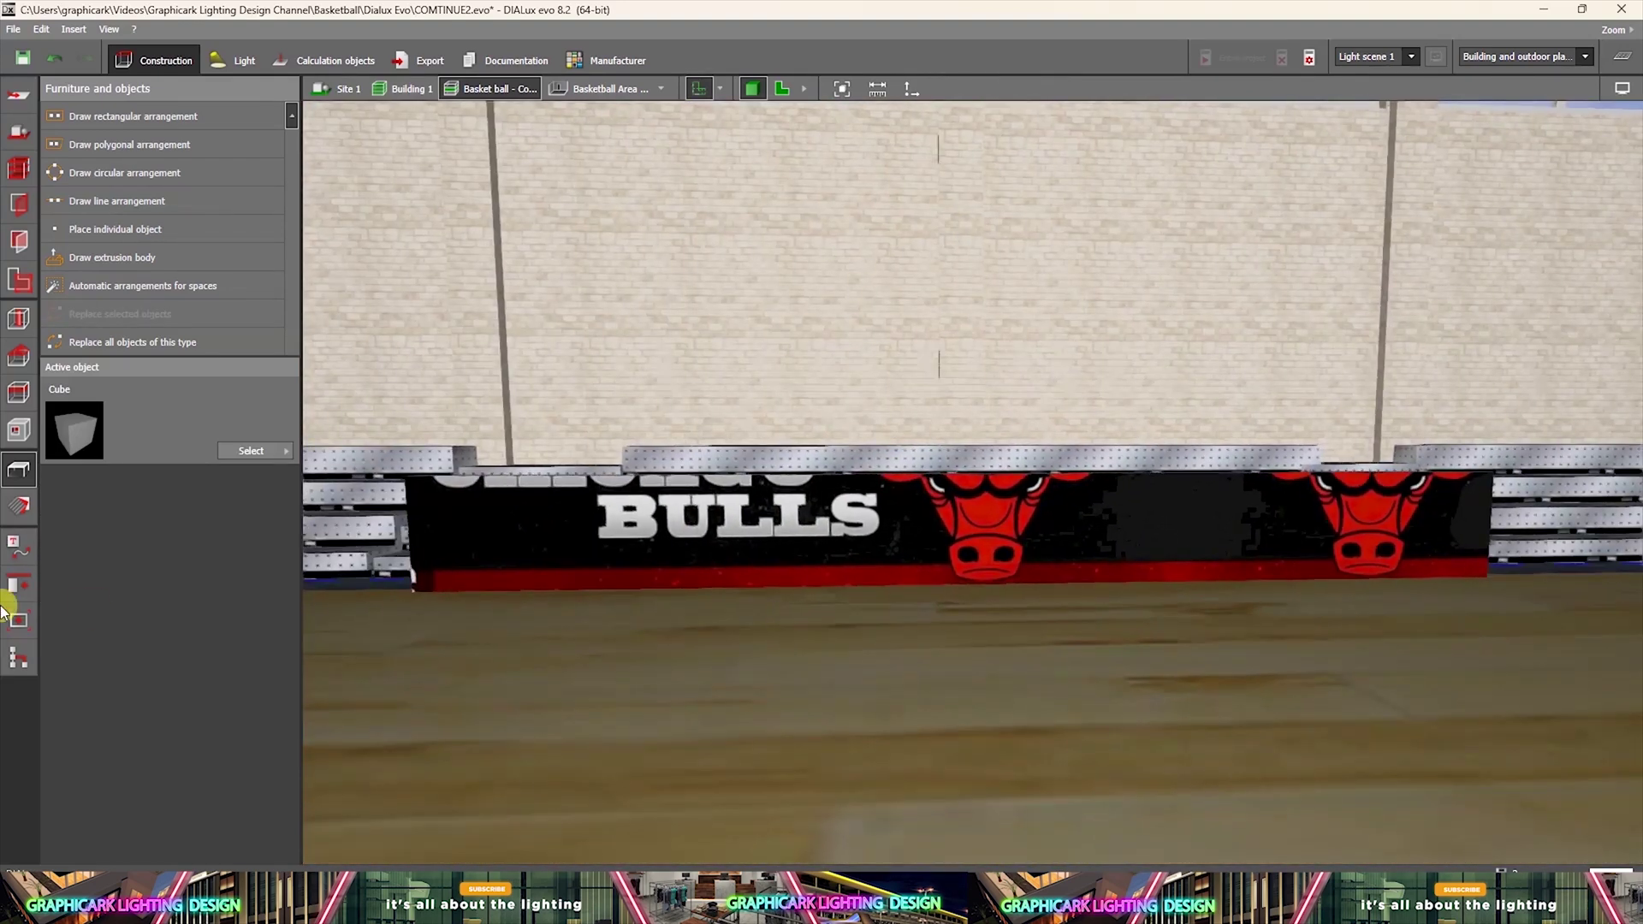
Resize the BANNER texture on the shortened board to 8.218 m wide and 1.012 m high so lettering and bull heads fit.
click(17, 506)
click(600, 531)
middle_drag(652, 544, 748, 542)
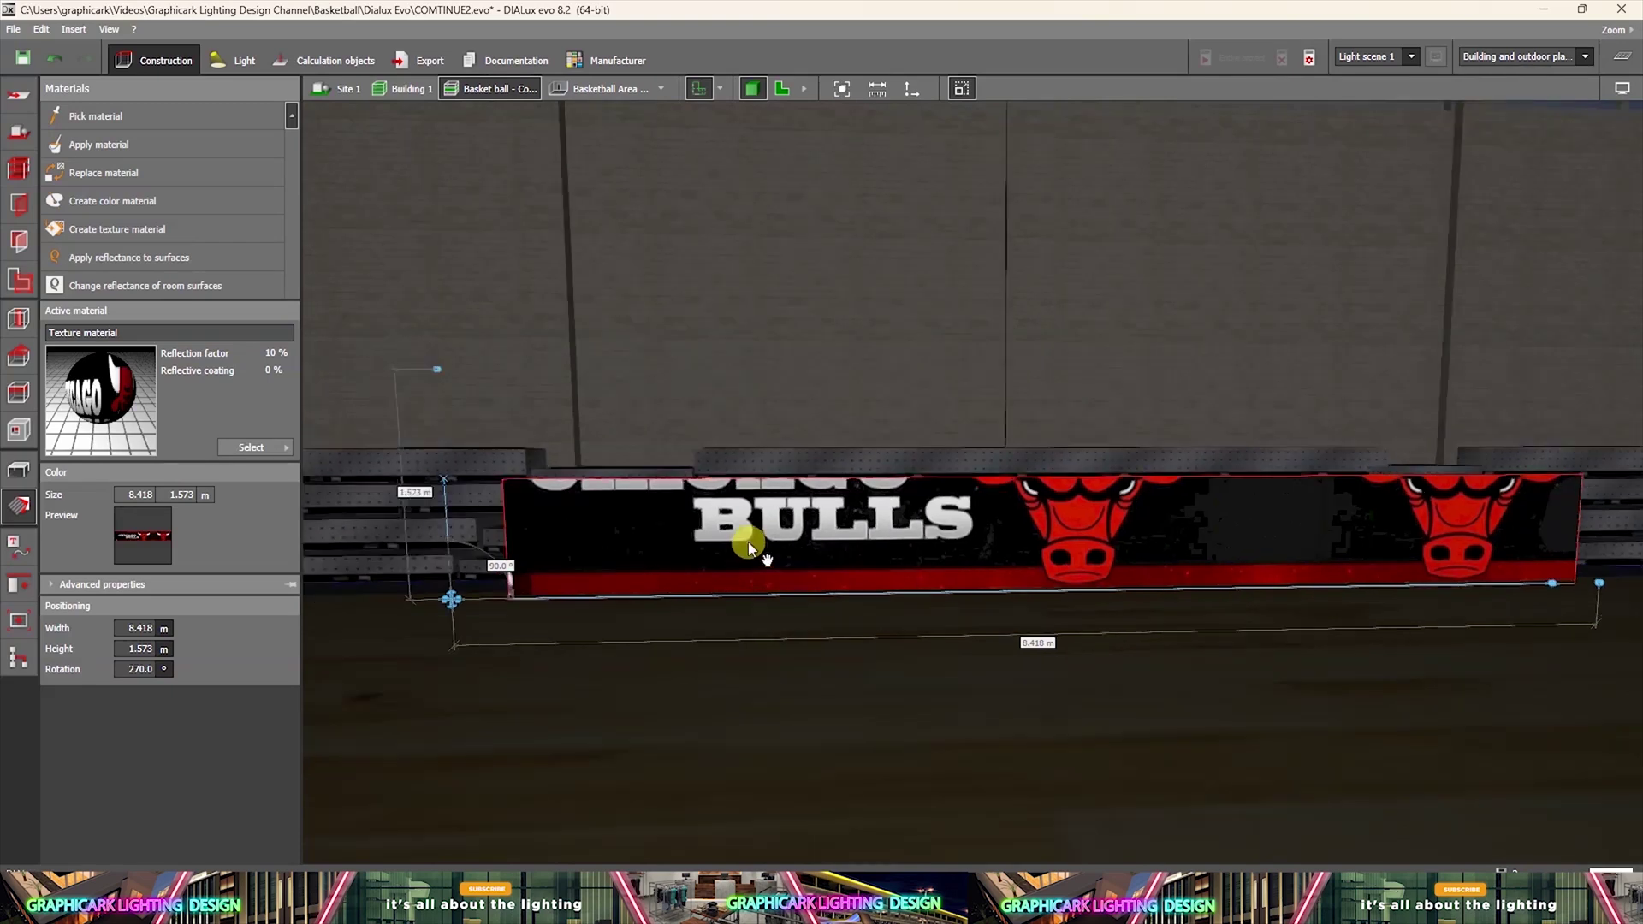
scroll(748, 542, down, 1)
drag(470, 374, 481, 452)
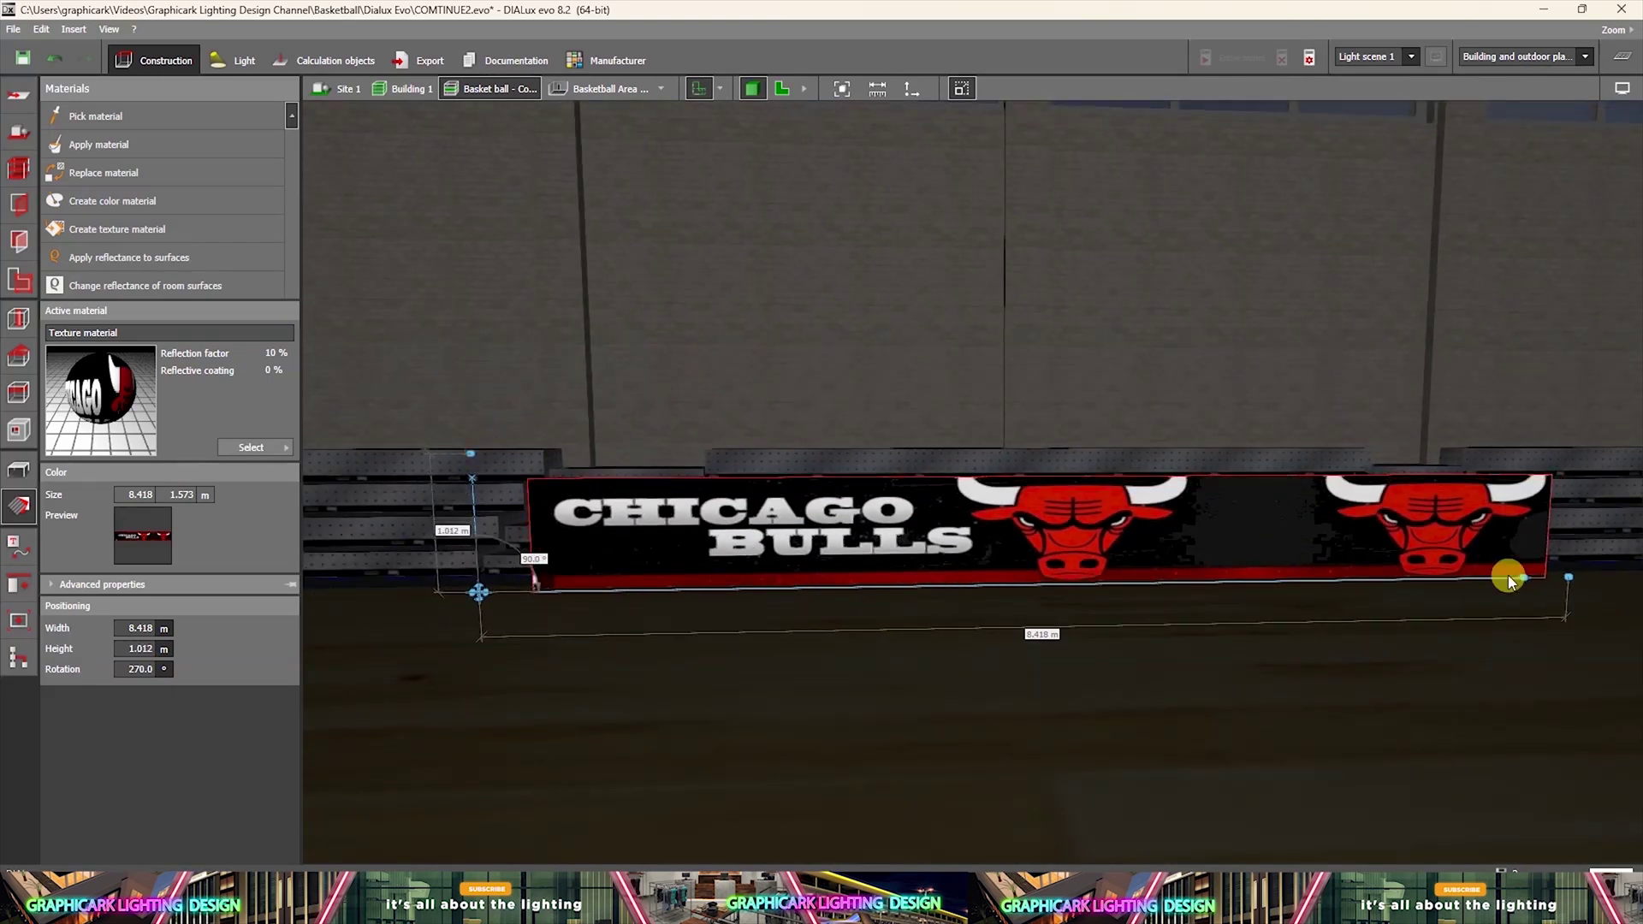
drag(1569, 576, 1551, 579)
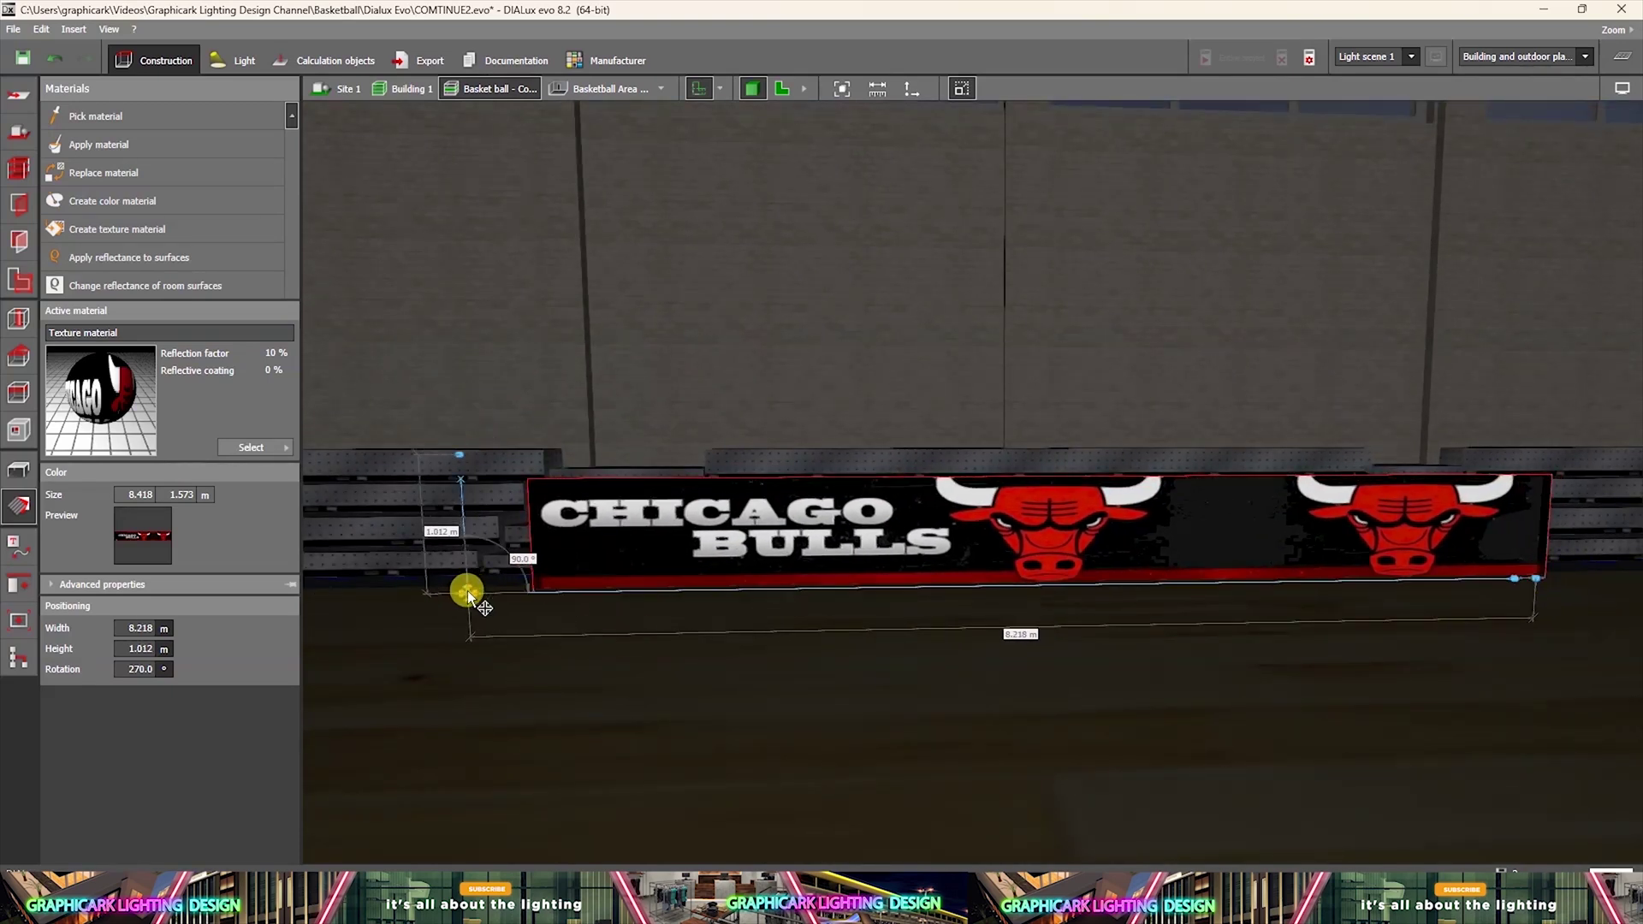
click(913, 688)
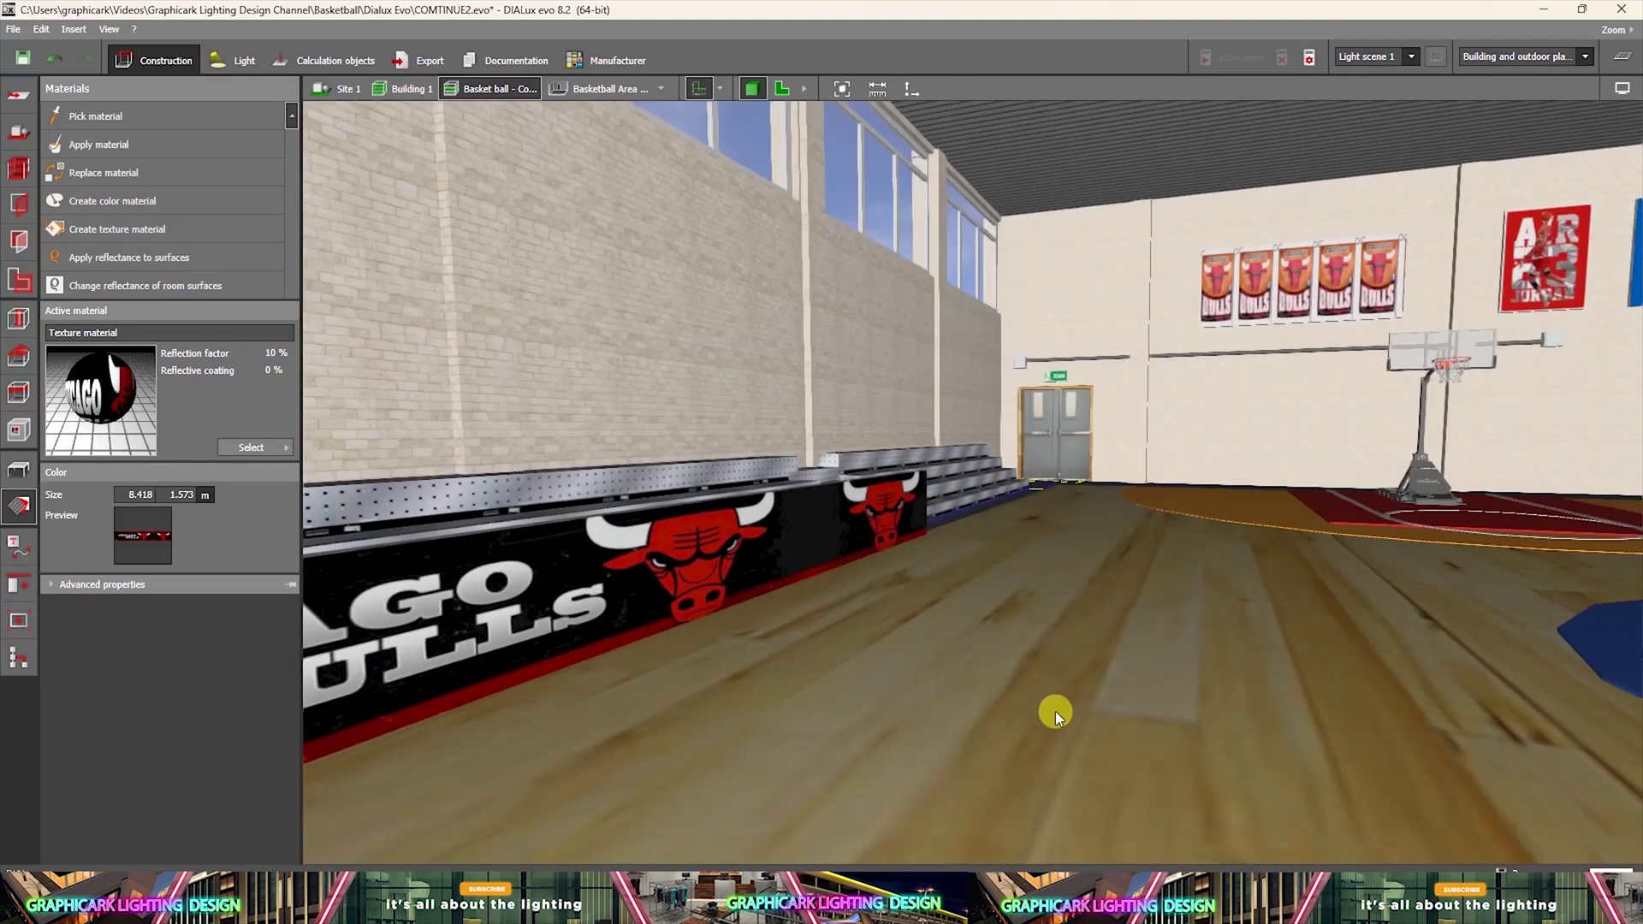
drag(1055, 712, 834, 582)
Create a texture material from the dark Chicago Bulls logo image and apply it to the orange floor areas at both court ends.
click(143, 224)
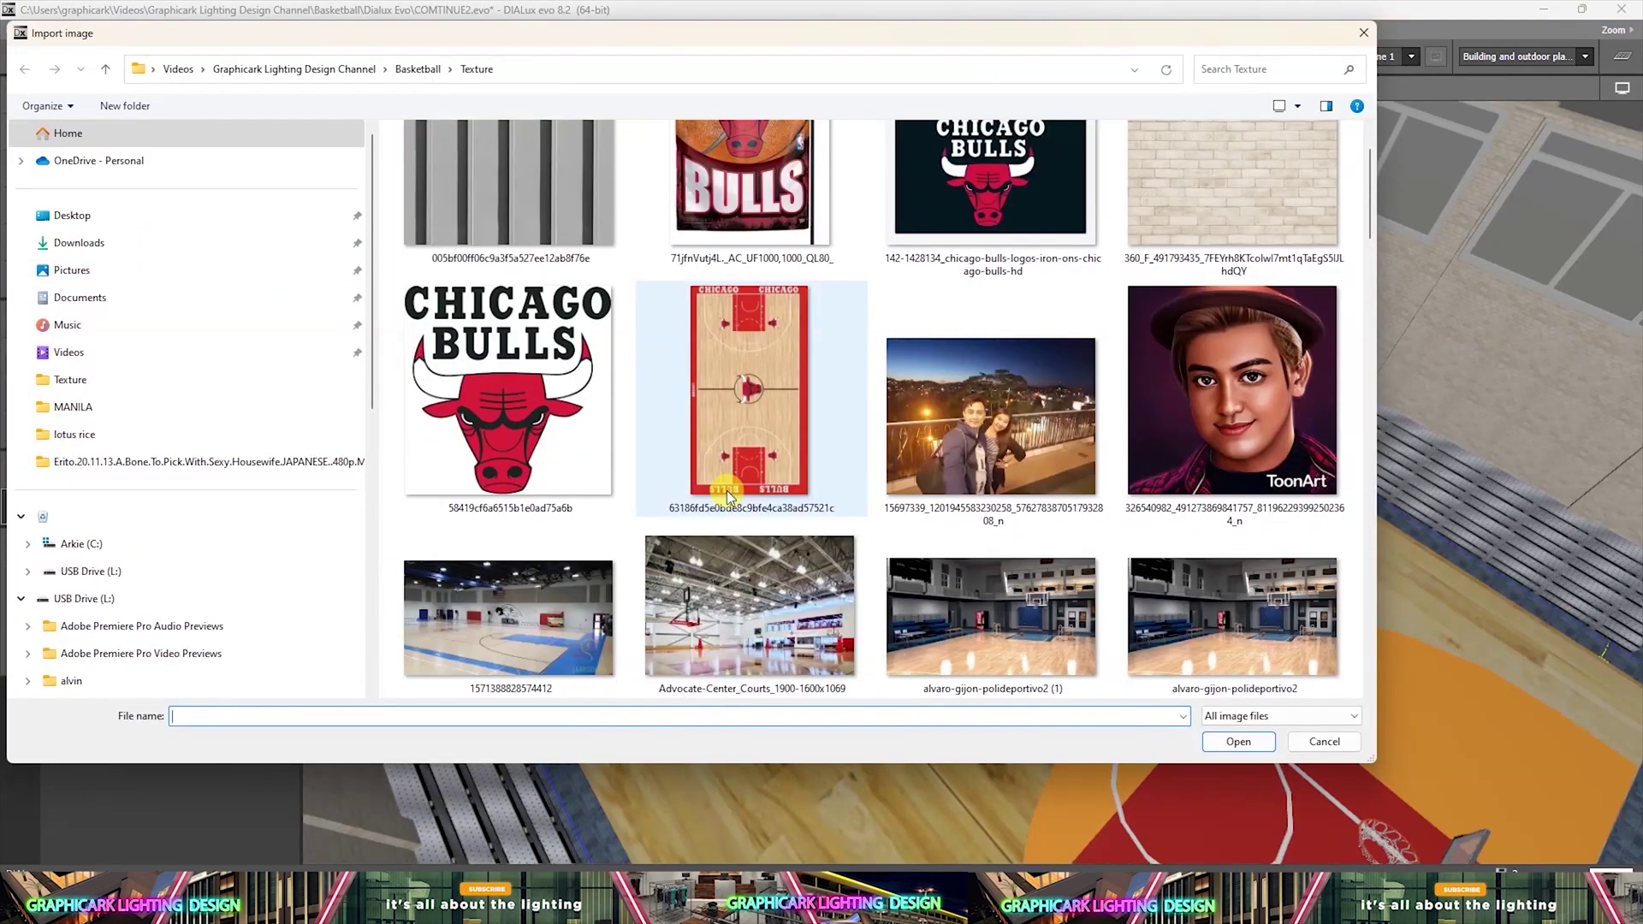
double_click(1041, 269)
click(530, 379)
right_drag(707, 655, 834, 664)
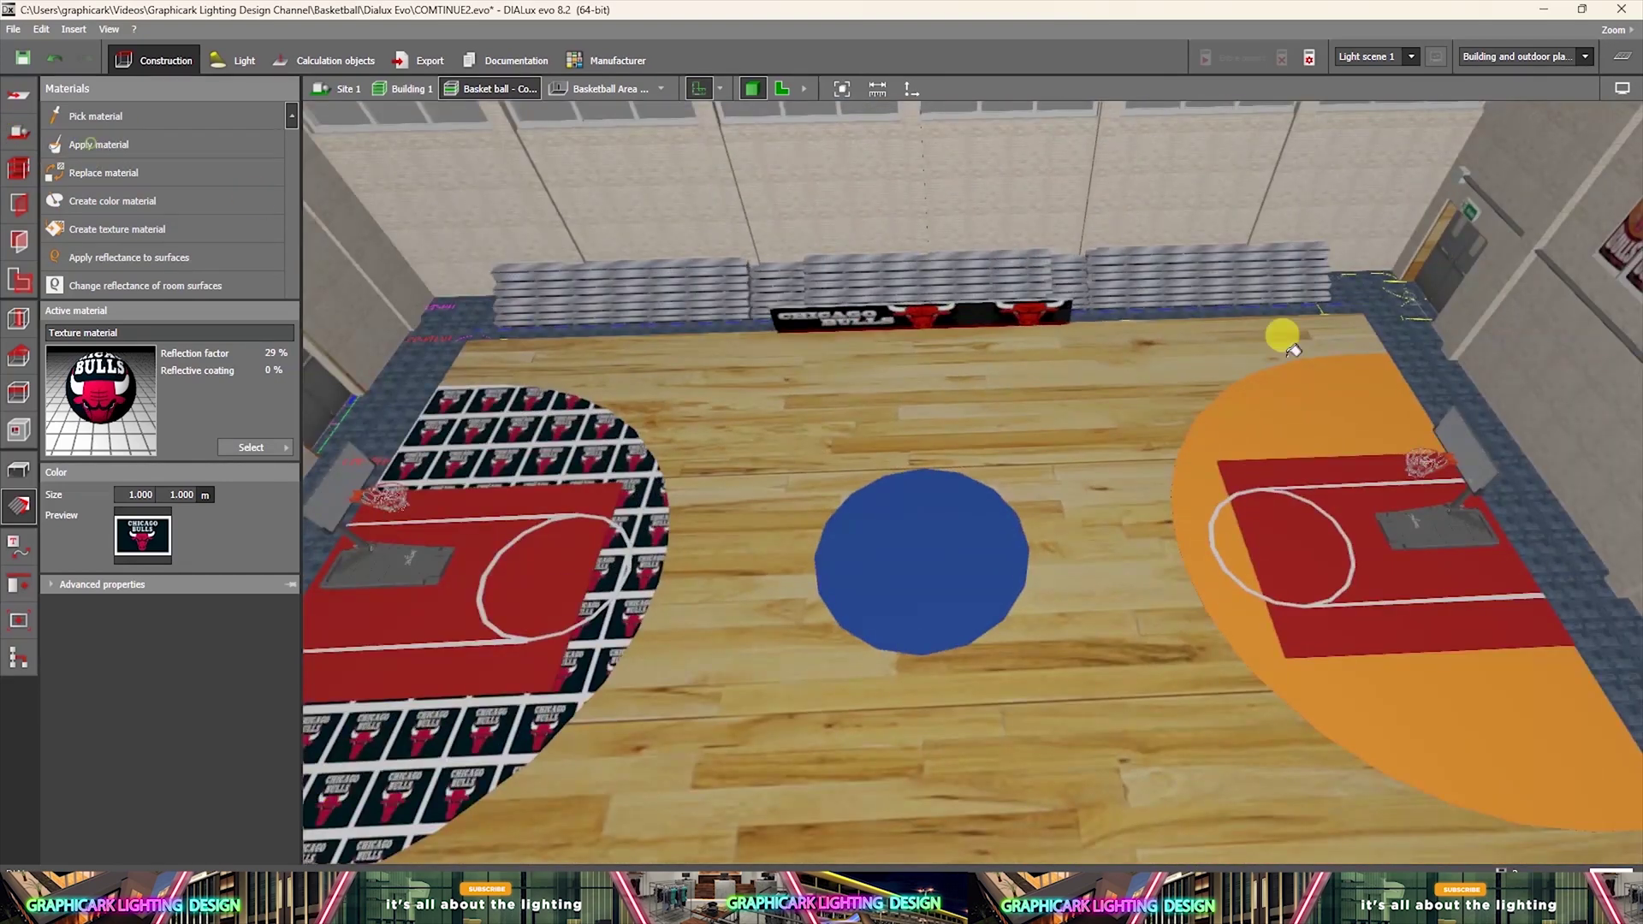
right_drag(1343, 382, 567, 494)
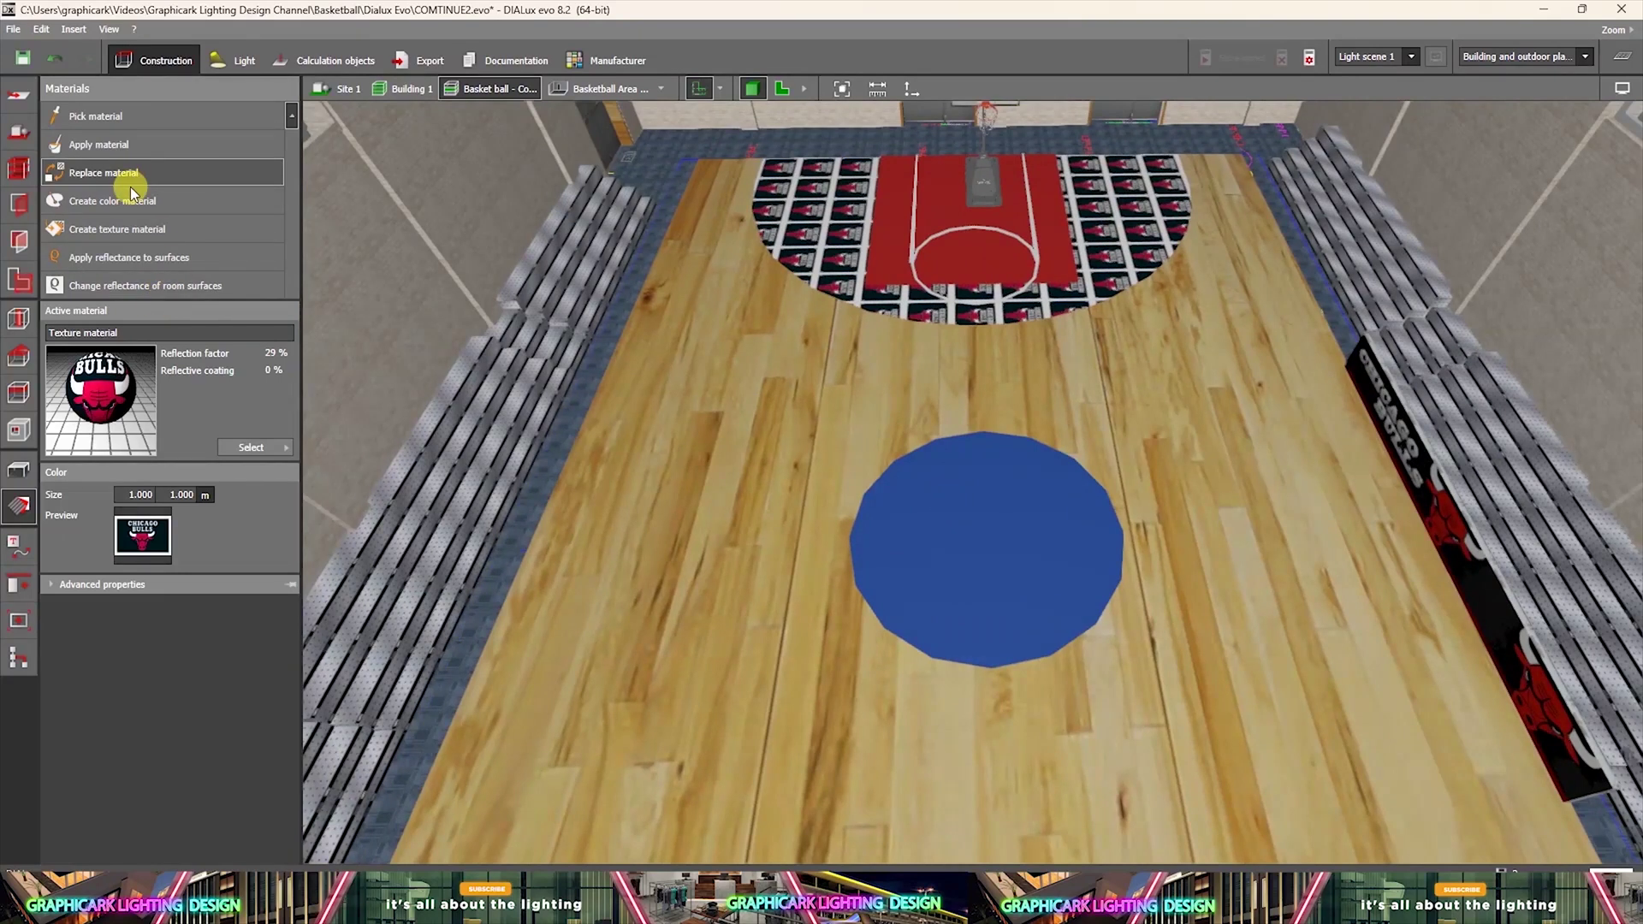
Create a texture material from the white-background Chicago Bulls logo image and apply it to the blue center circle.
click(132, 229)
scroll(856, 428, down, 5)
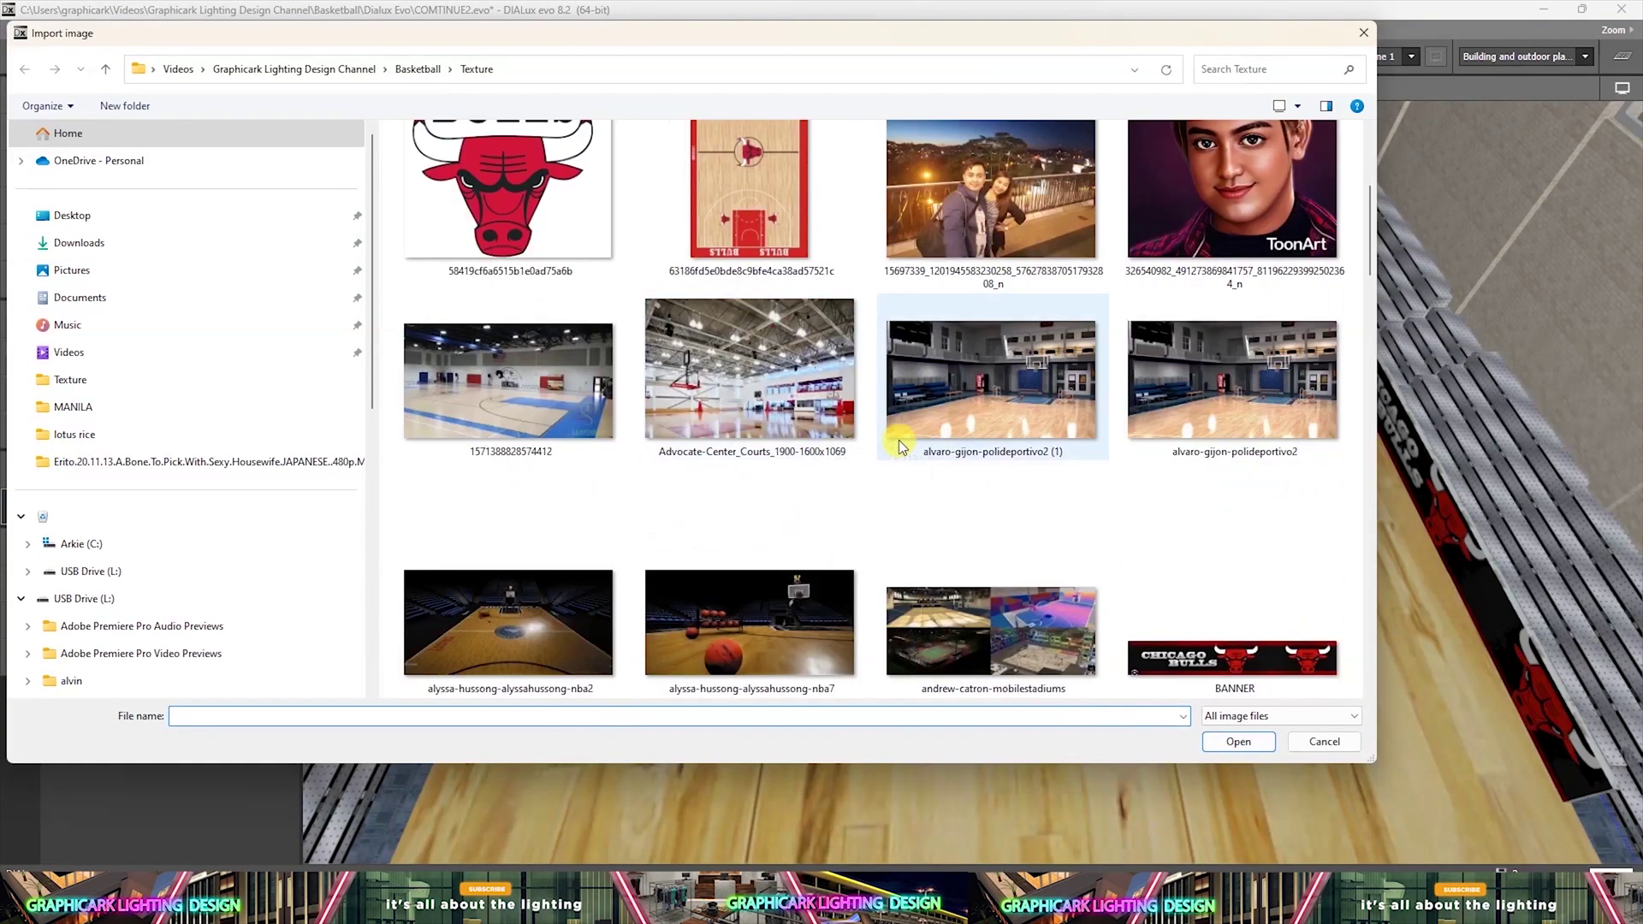
scroll(899, 440, down, 5)
double_click(900, 440)
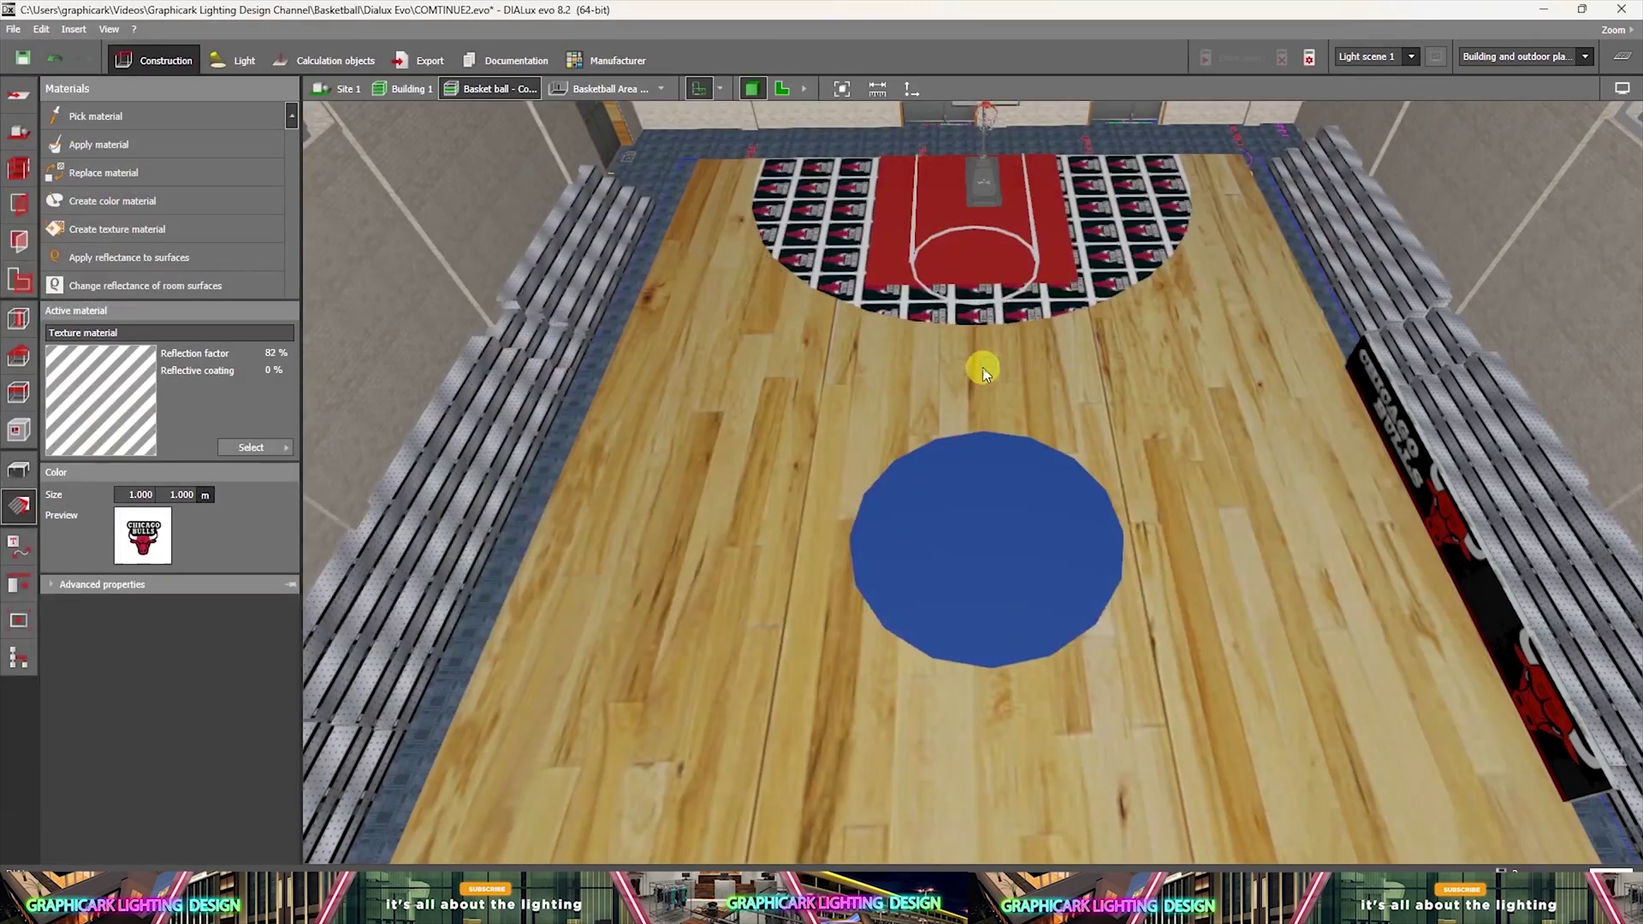
scroll(815, 448, up, 3)
right_drag(531, 515, 738, 587)
click(933, 511)
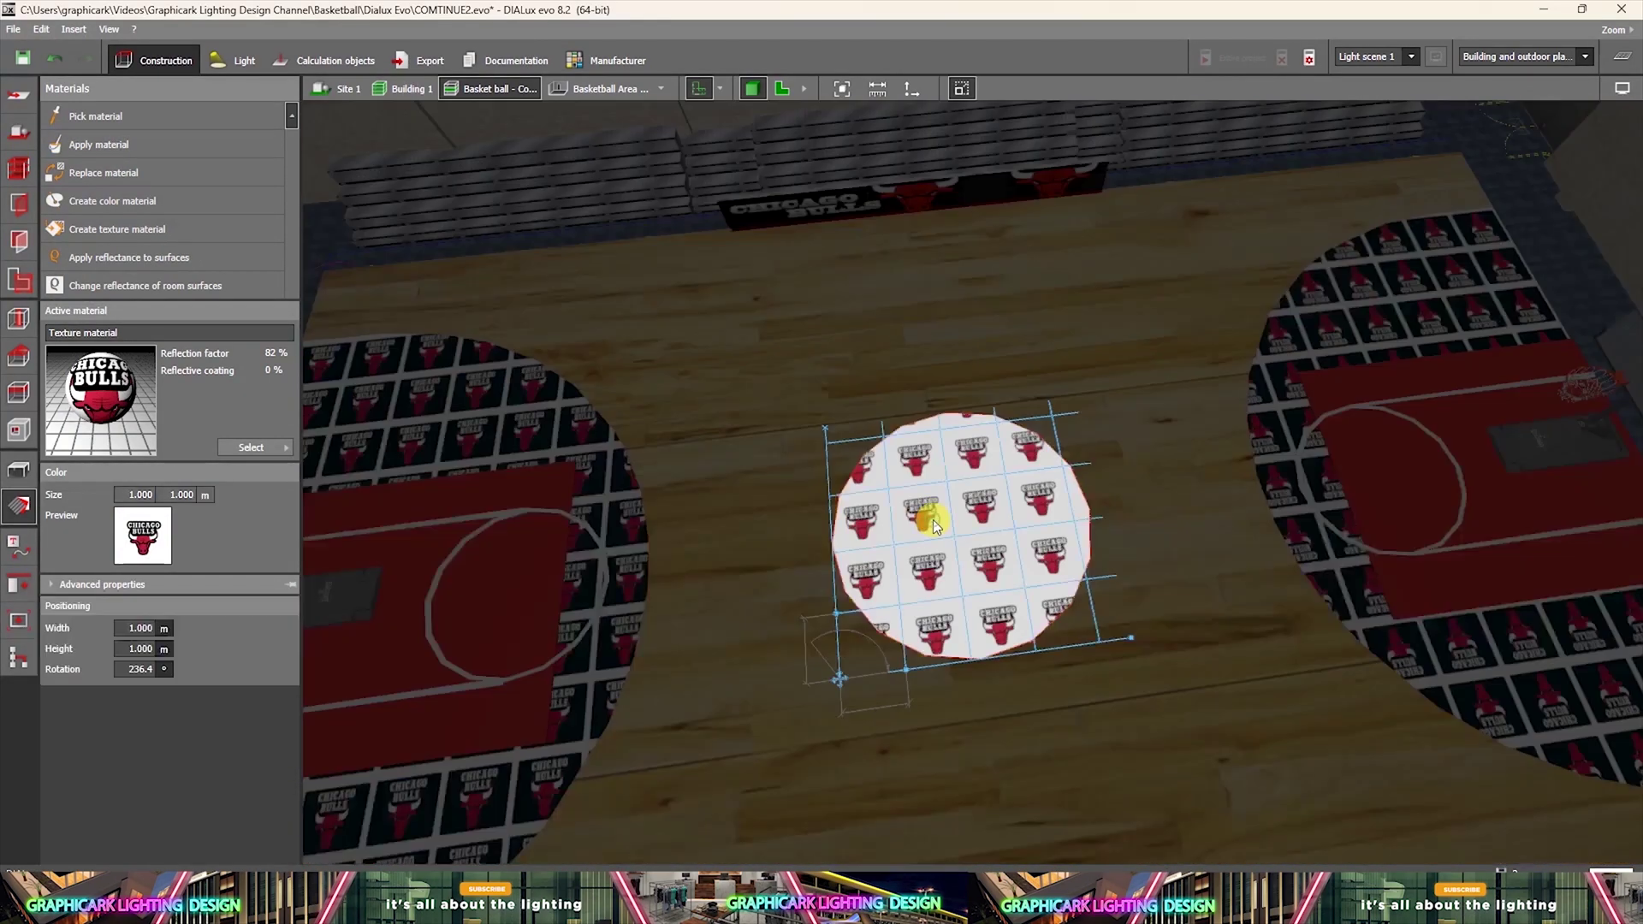
Enlarge the center circle's logo texture to about 4.797 m by 3.893 m and shift it so one logo fills the circle.
drag(846, 608, 864, 440)
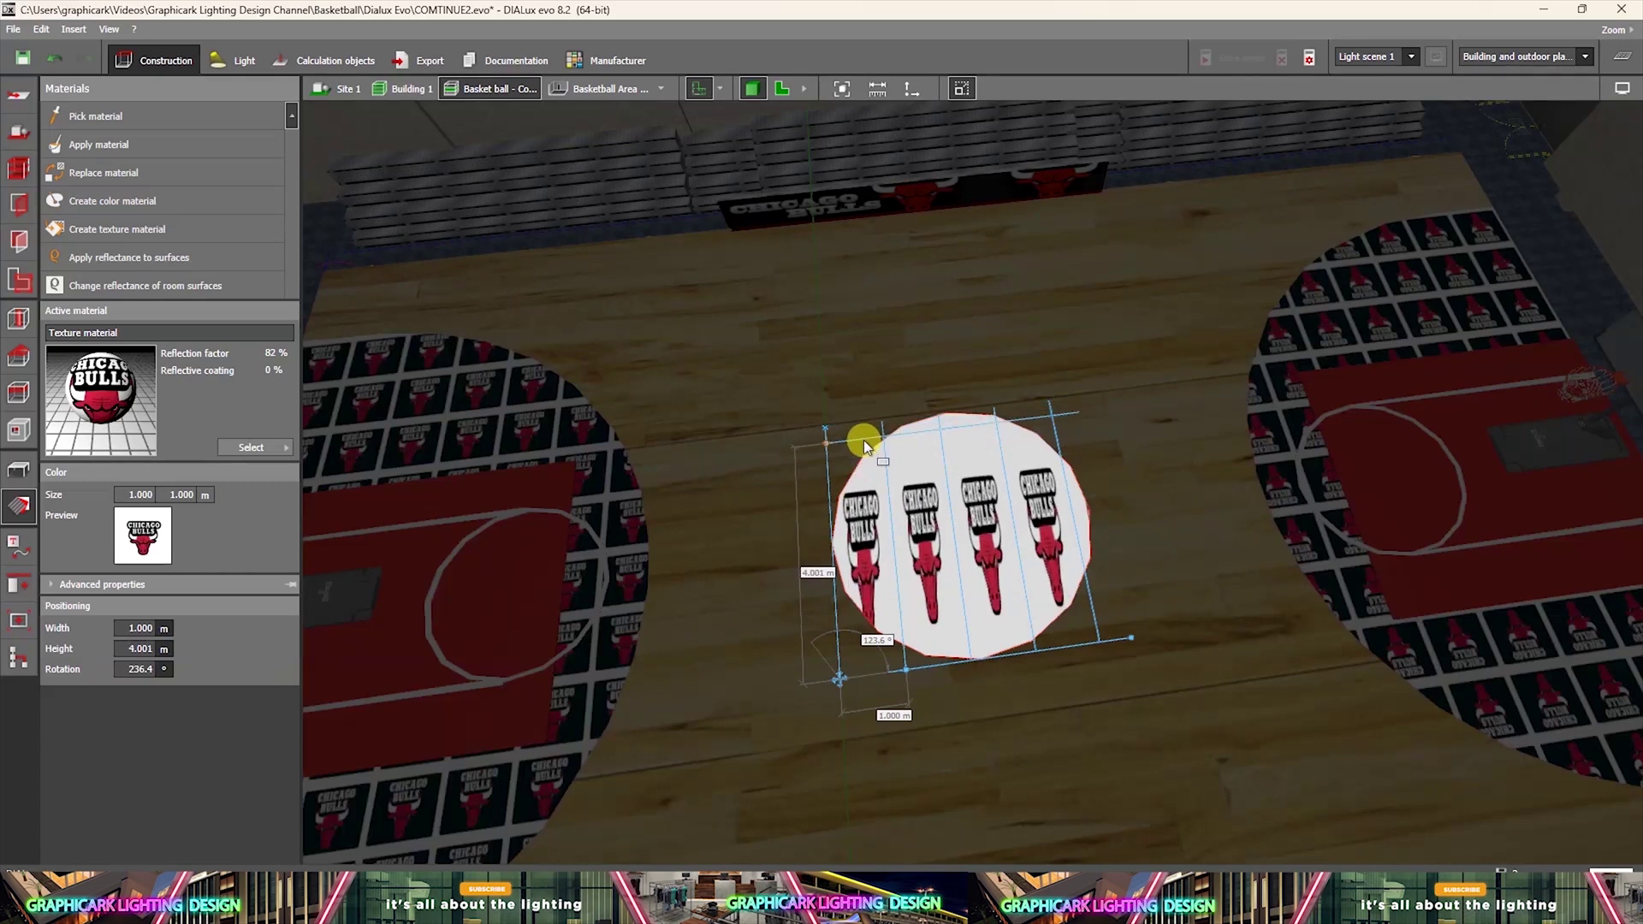
drag(931, 676, 1159, 670)
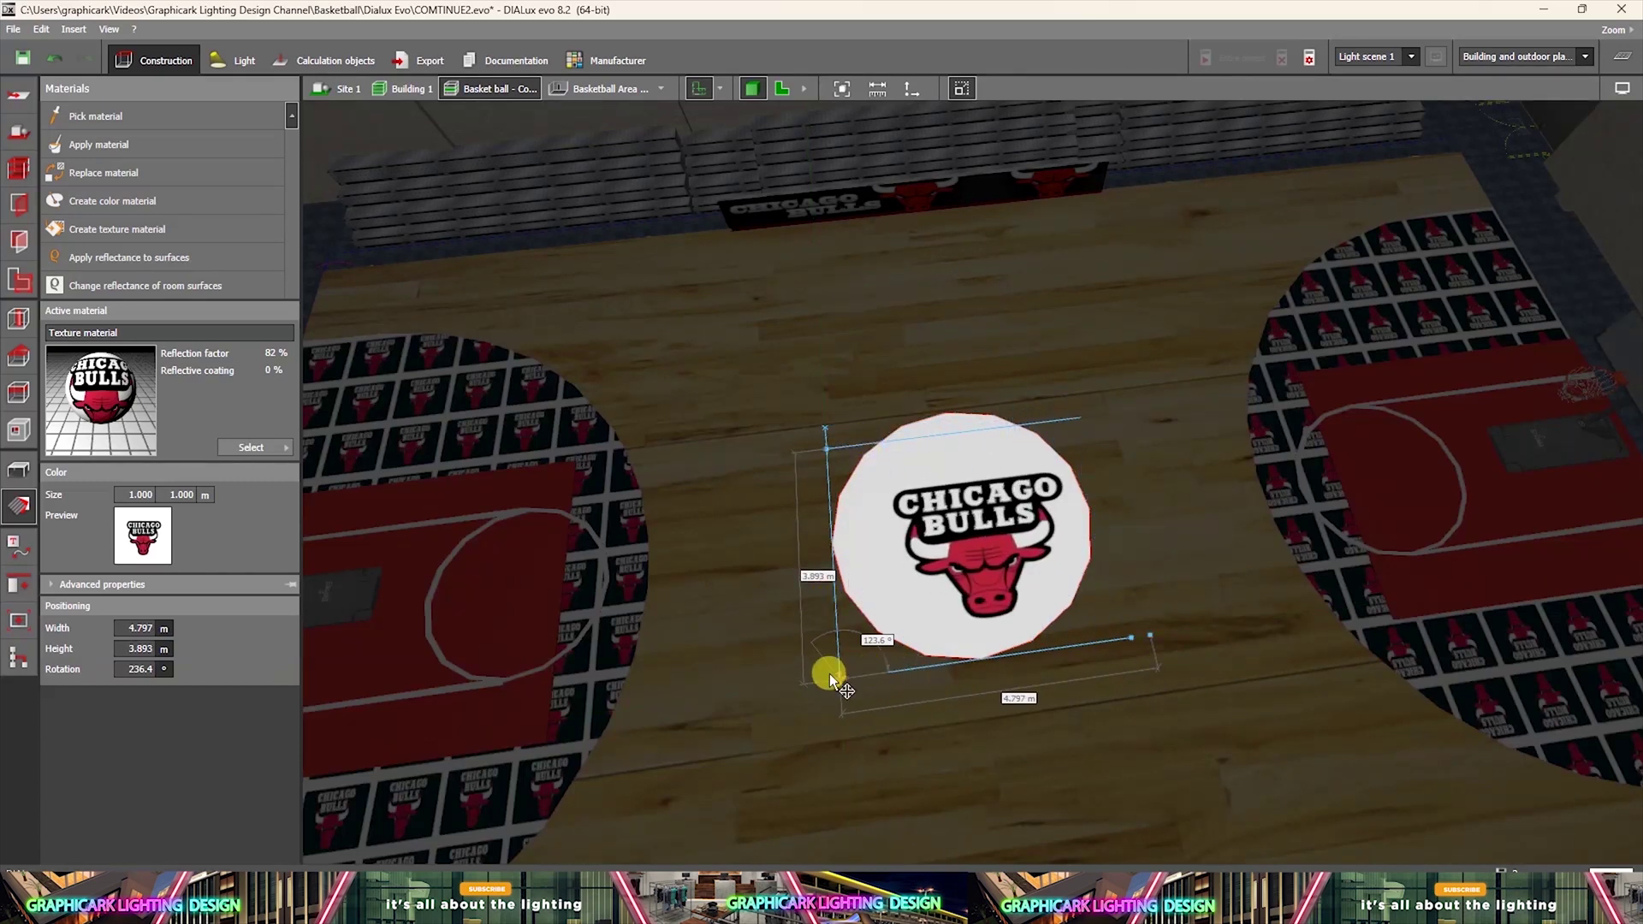
drag(831, 675, 814, 675)
click(1184, 671)
right_drag(1185, 671, 974, 571)
middle_drag(975, 567, 844, 702)
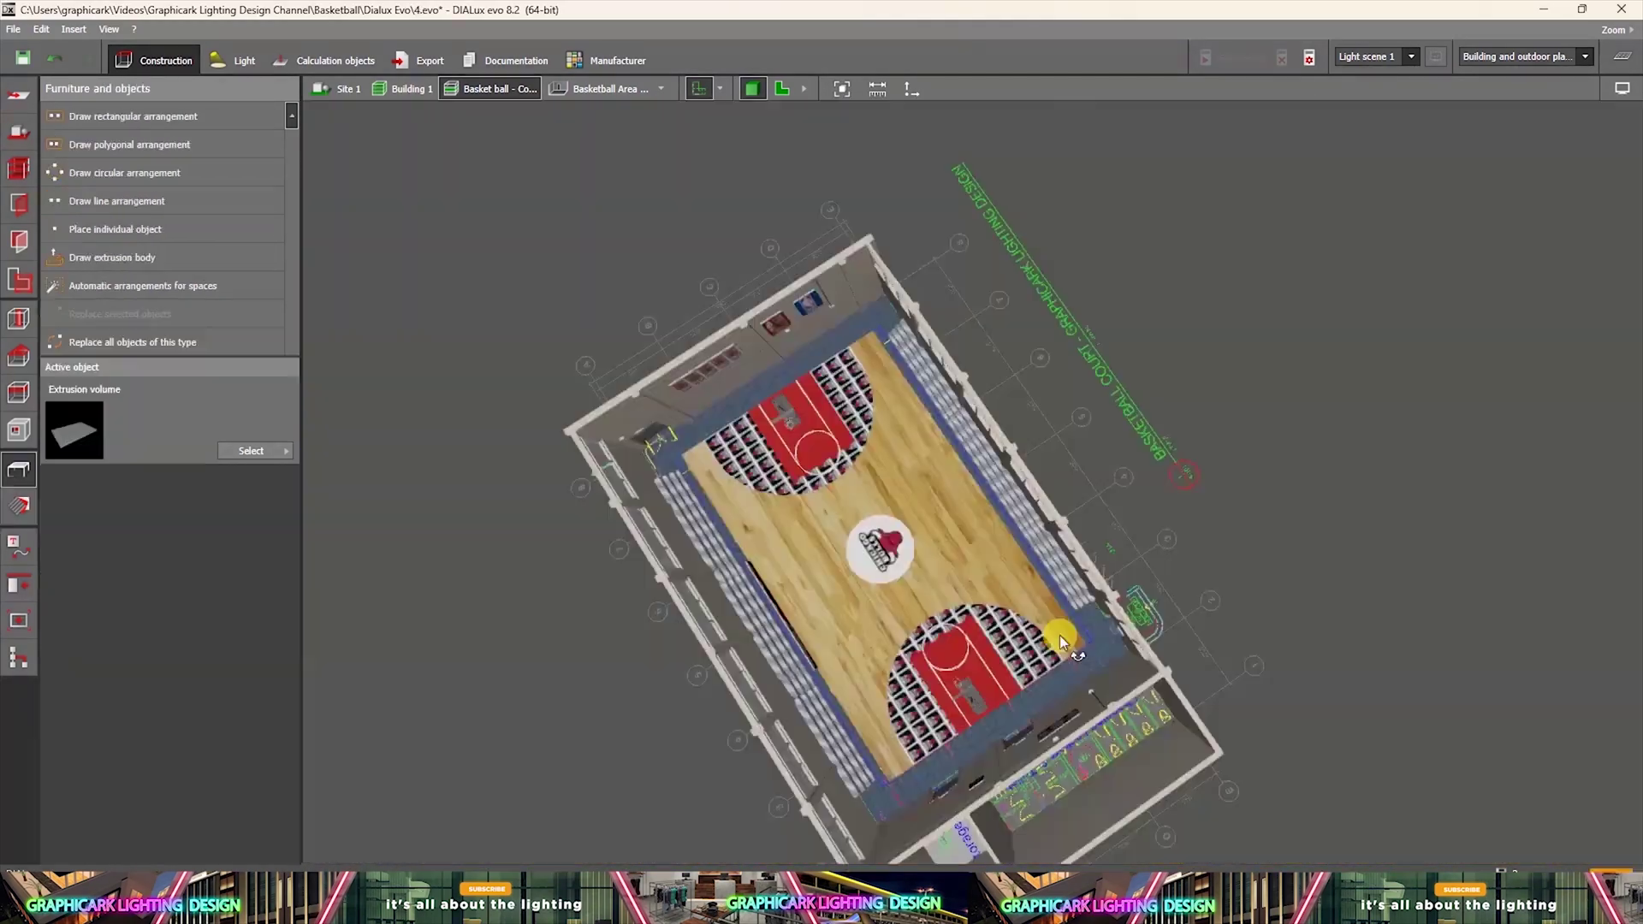
Copy the Coca-Cola vending machine standing outside the building at site level.
middle_drag(1060, 635, 1137, 497)
click(323, 91)
right_drag(774, 582, 971, 644)
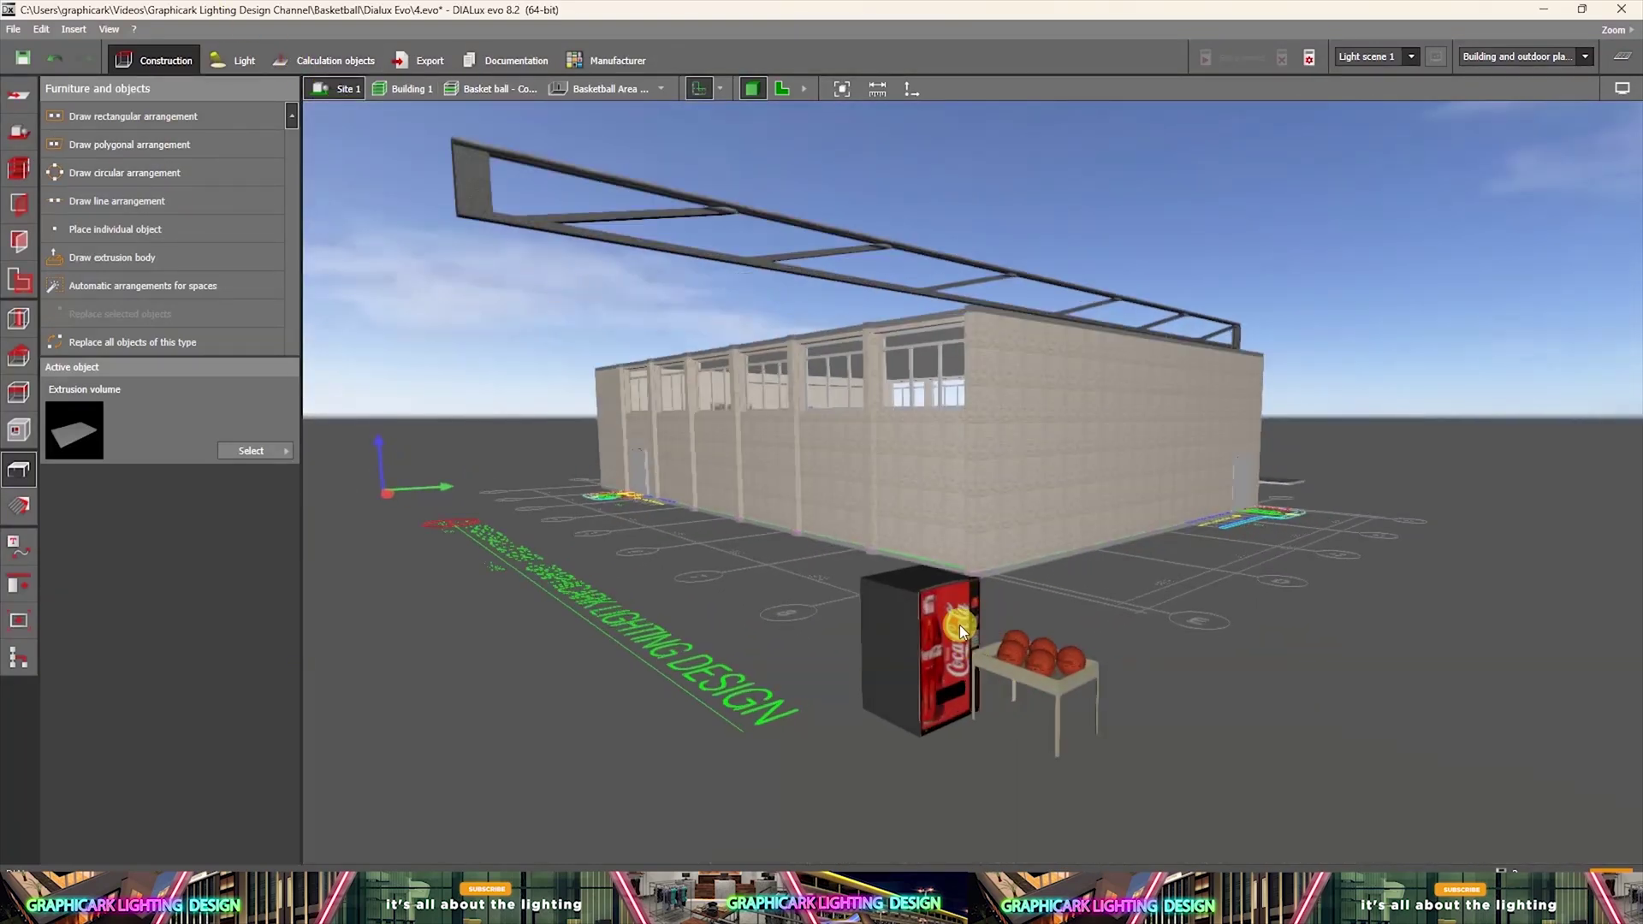
click(959, 625)
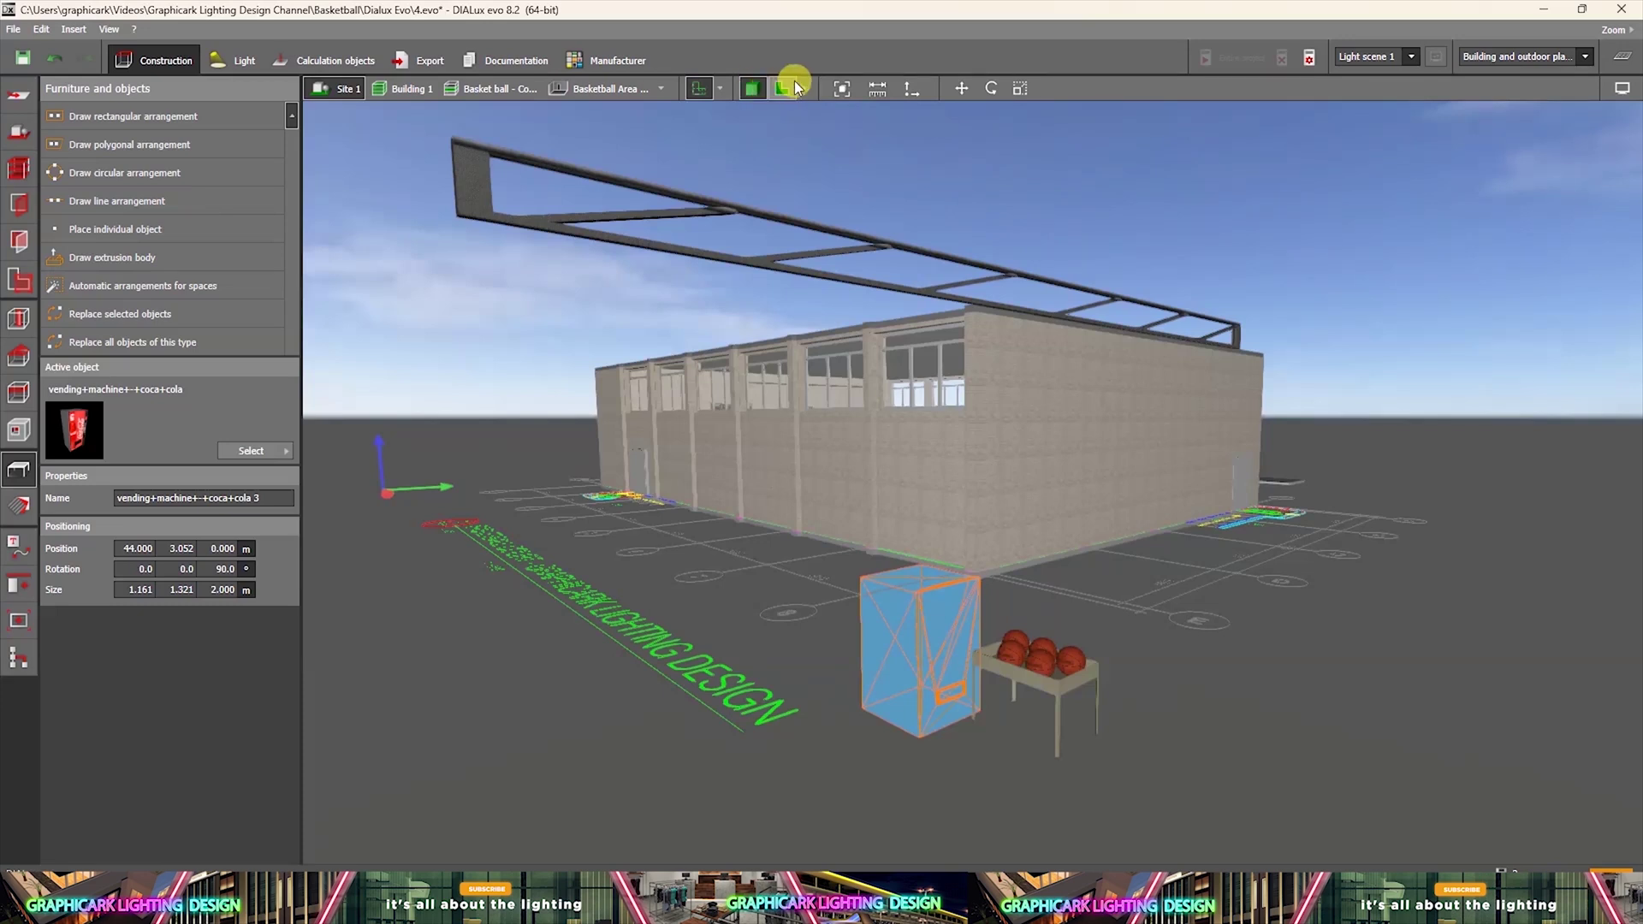
scroll(914, 741, down, 4)
right_drag(914, 741, 553, 277)
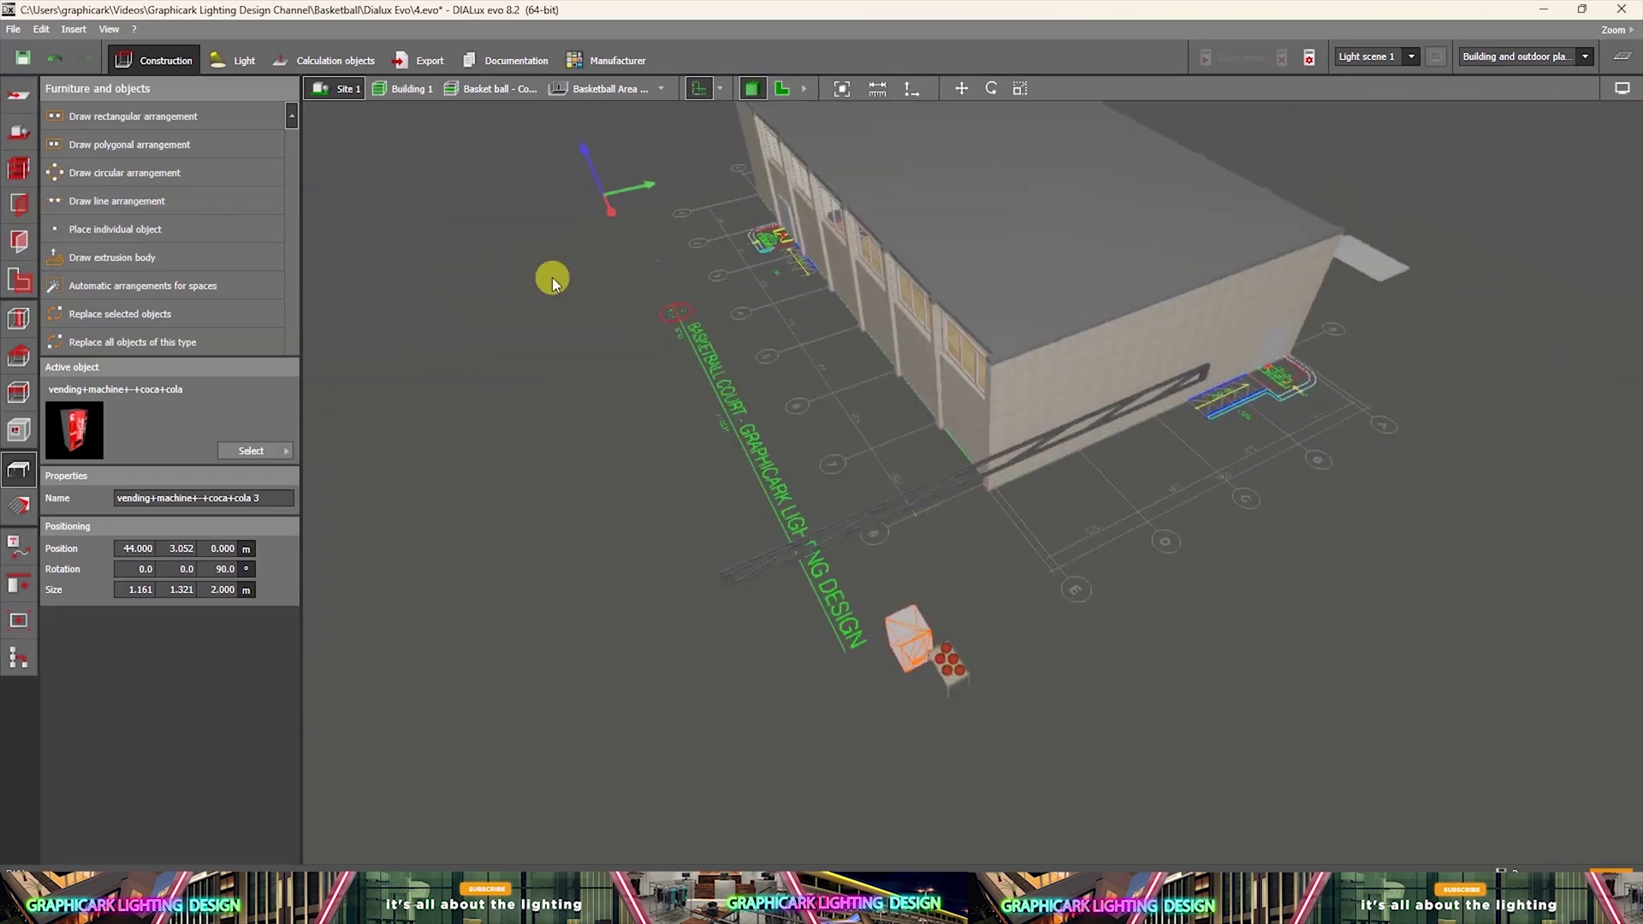
Paste the copied vending machine into the basketball hall beside the center circle.
click(479, 95)
scroll(1009, 609, up, 3)
key(ctrl+v)
scroll(1092, 464, up, 2)
right_drag(885, 466, 1092, 454)
click(1116, 377)
middle_drag(1093, 450, 1027, 311)
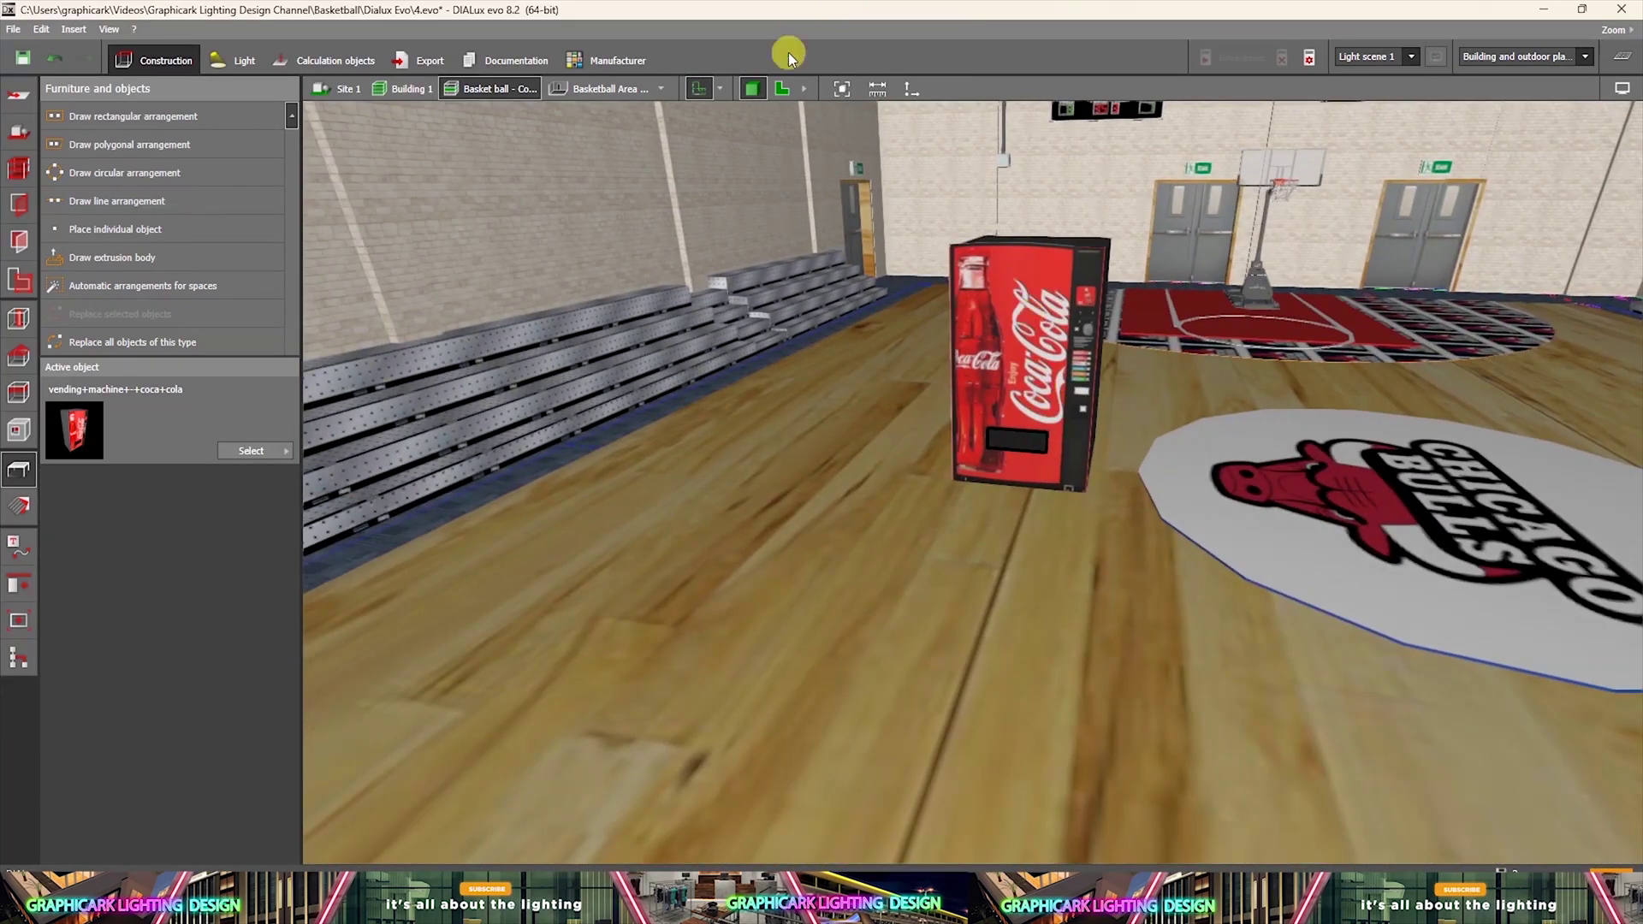
Move the vending machine in plan from the court to the end wall at grid line B, at position -1.216, -5.120 m.
click(781, 88)
scroll(1010, 642, up, 4)
right_click(1013, 645)
click(1061, 680)
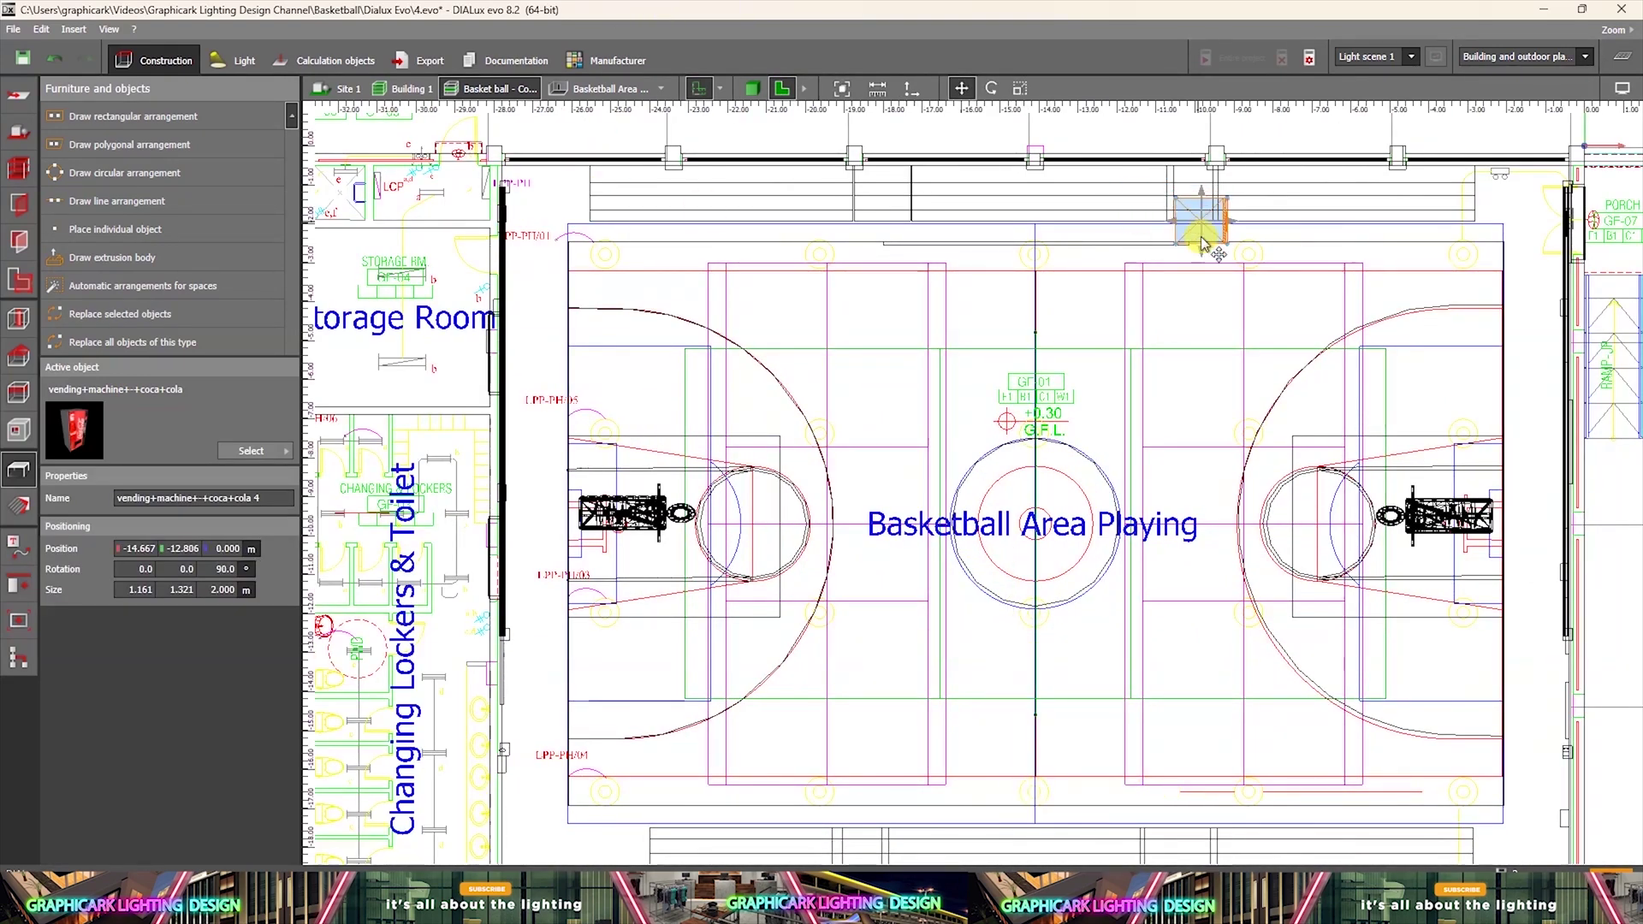
drag(1490, 201, 1490, 202)
scroll(1445, 245, up, 2)
middle_drag(1446, 243, 867, 293)
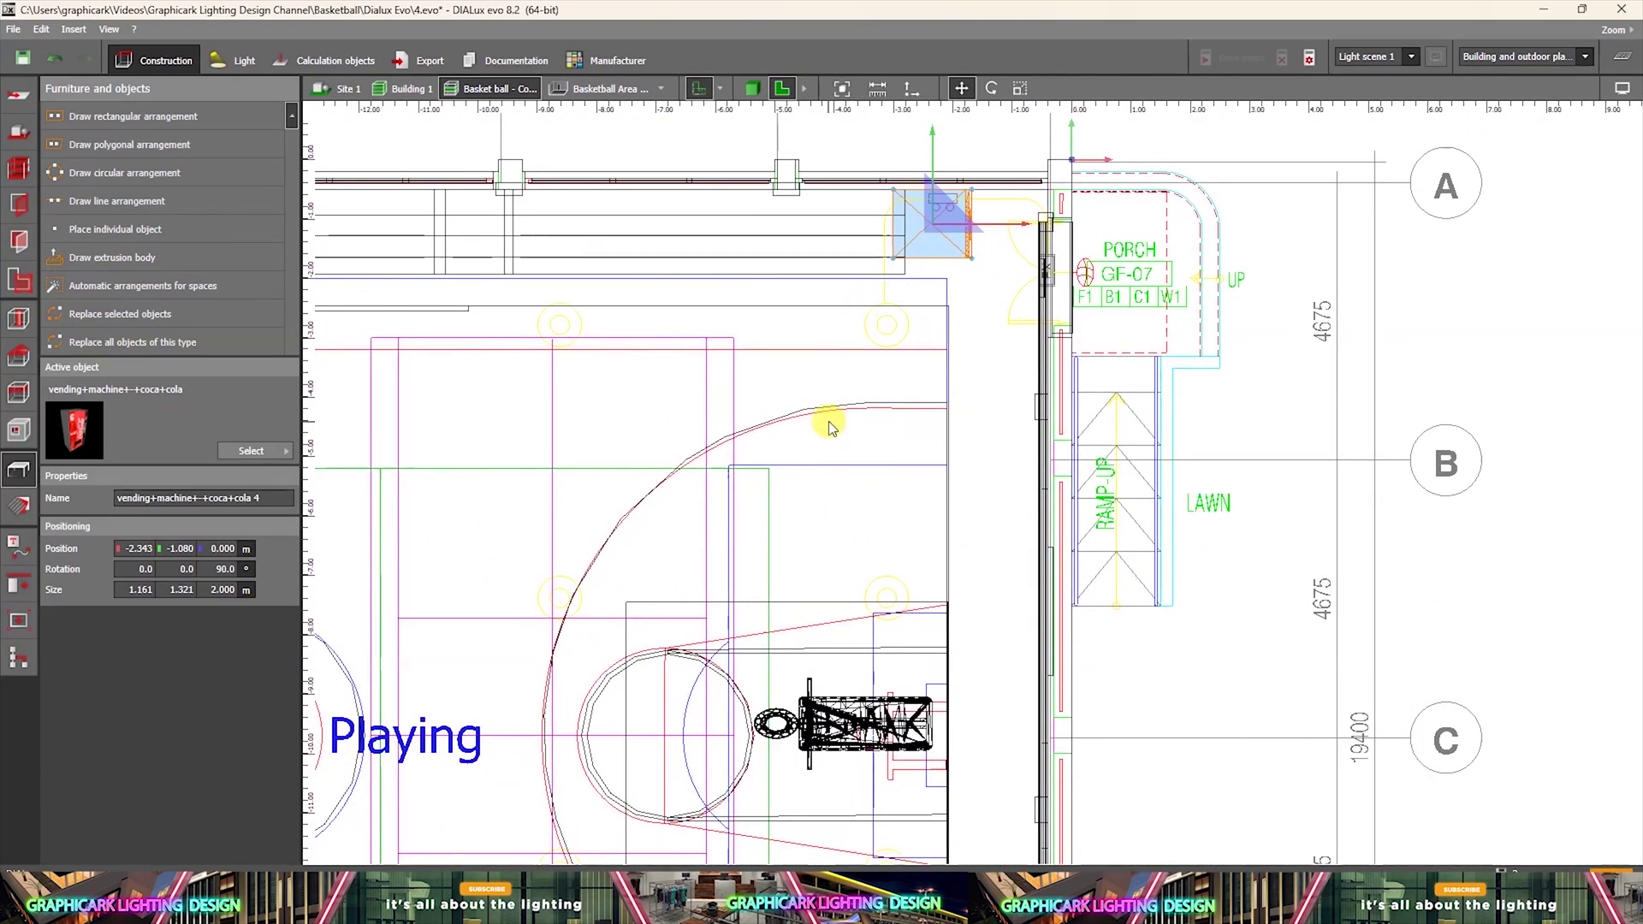
scroll(898, 278, up, 1)
drag(1008, 238, 1044, 503)
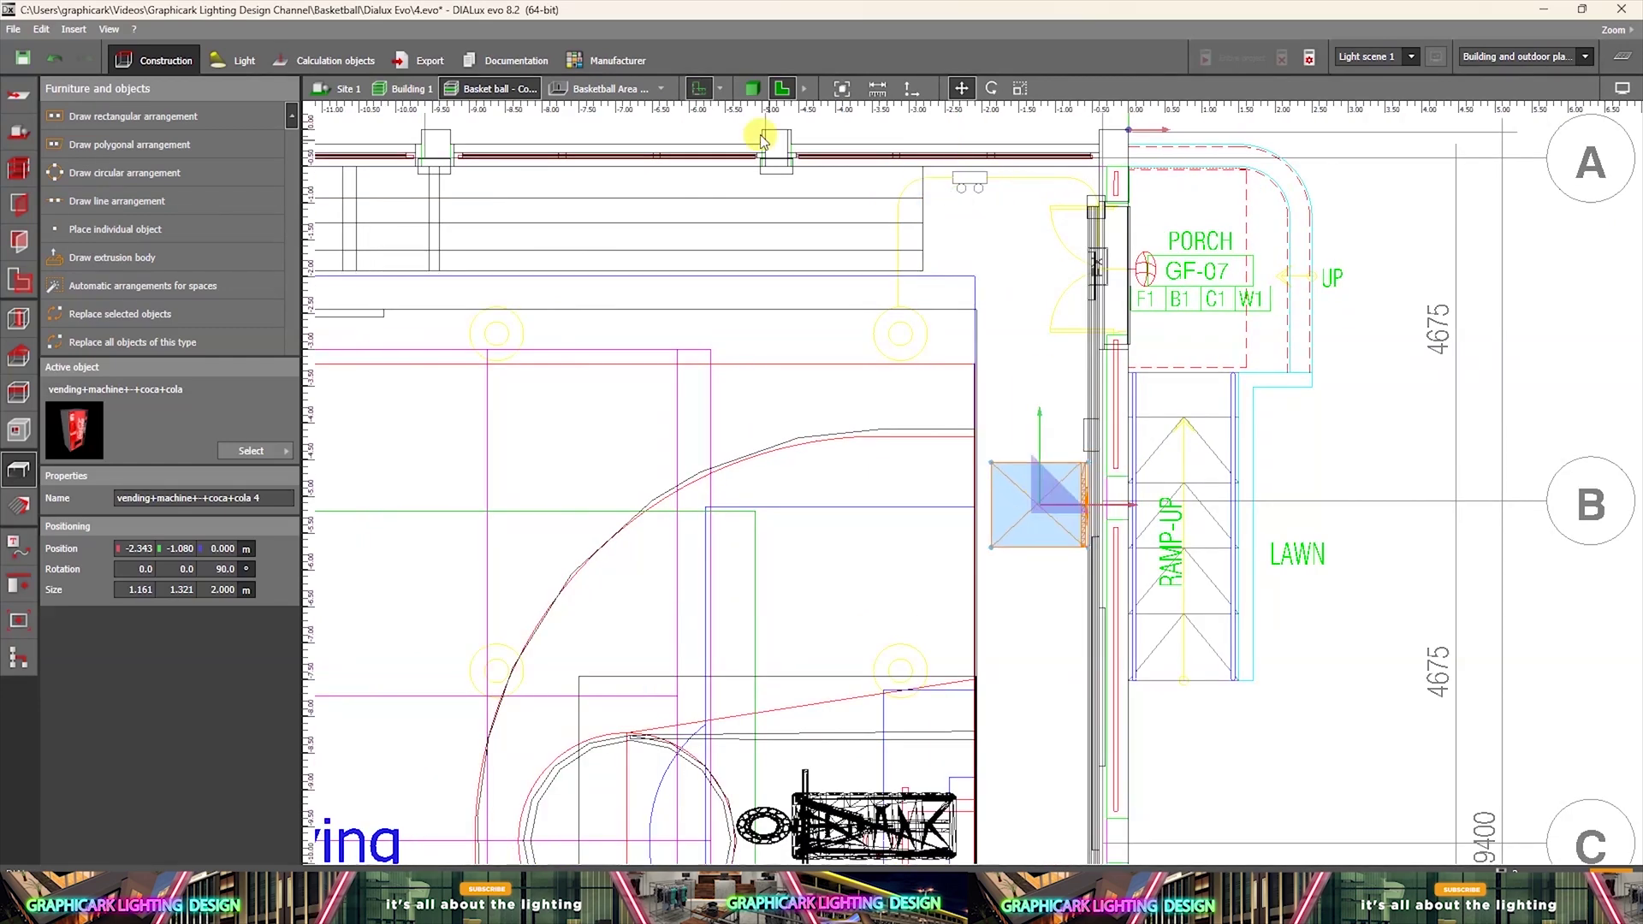
click(755, 90)
right_drag(1068, 341, 695, 383)
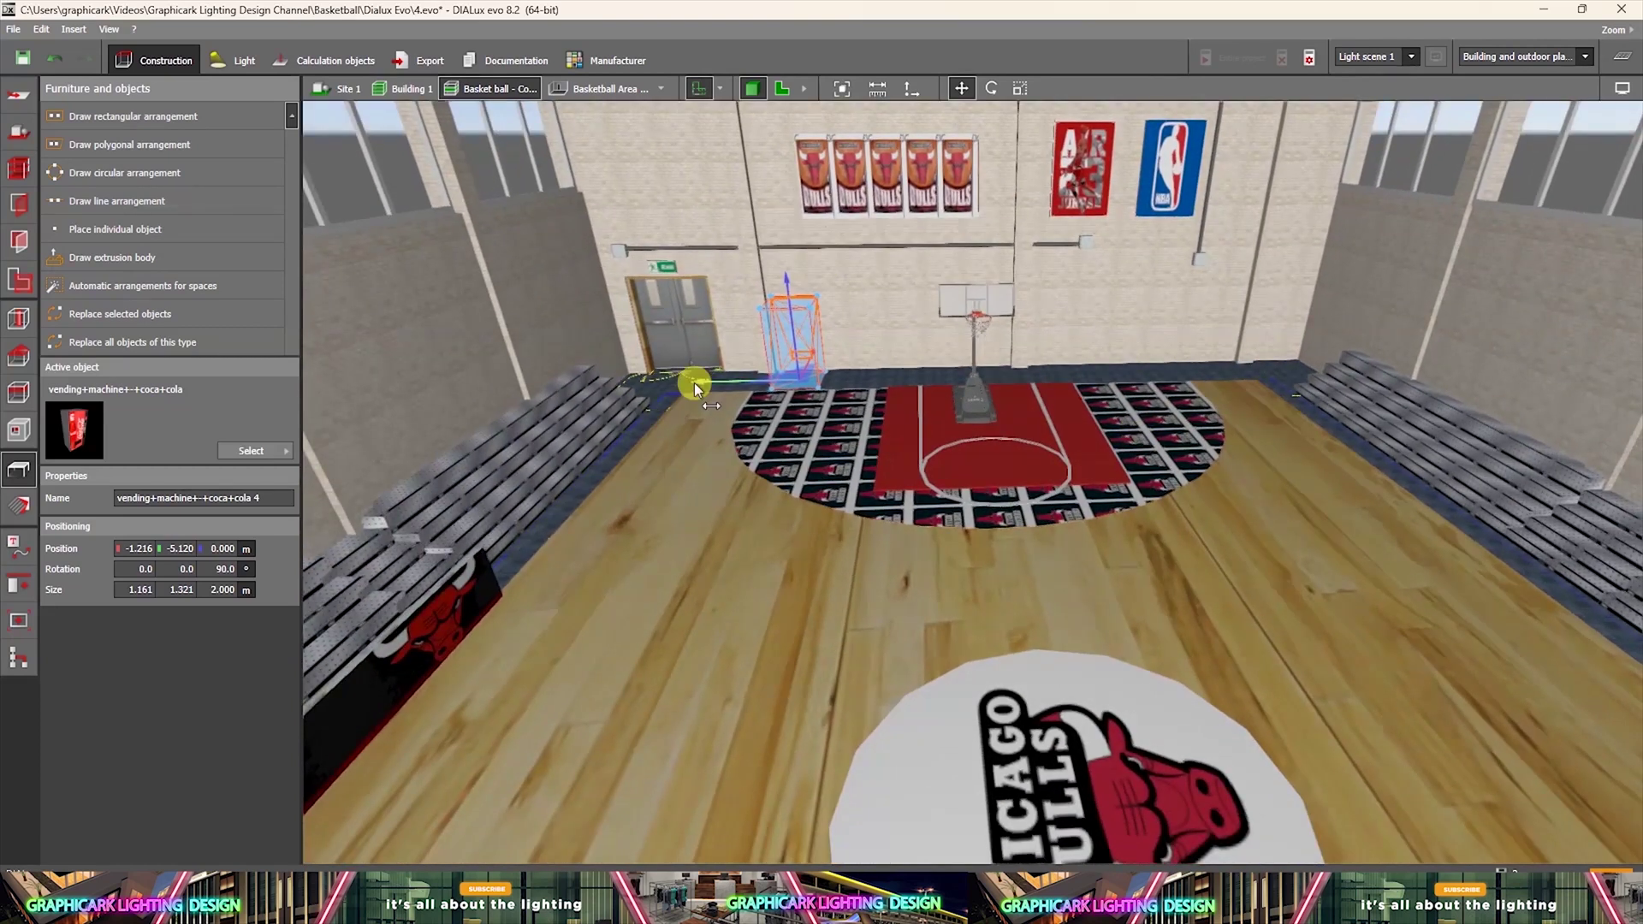
Move the vending machine to the hall corner near grids 8 and E, at -1.933, -18.465 m, and rotate it to -180°.
click(1123, 387)
right_drag(1239, 469, 994, 516)
click(1179, 374)
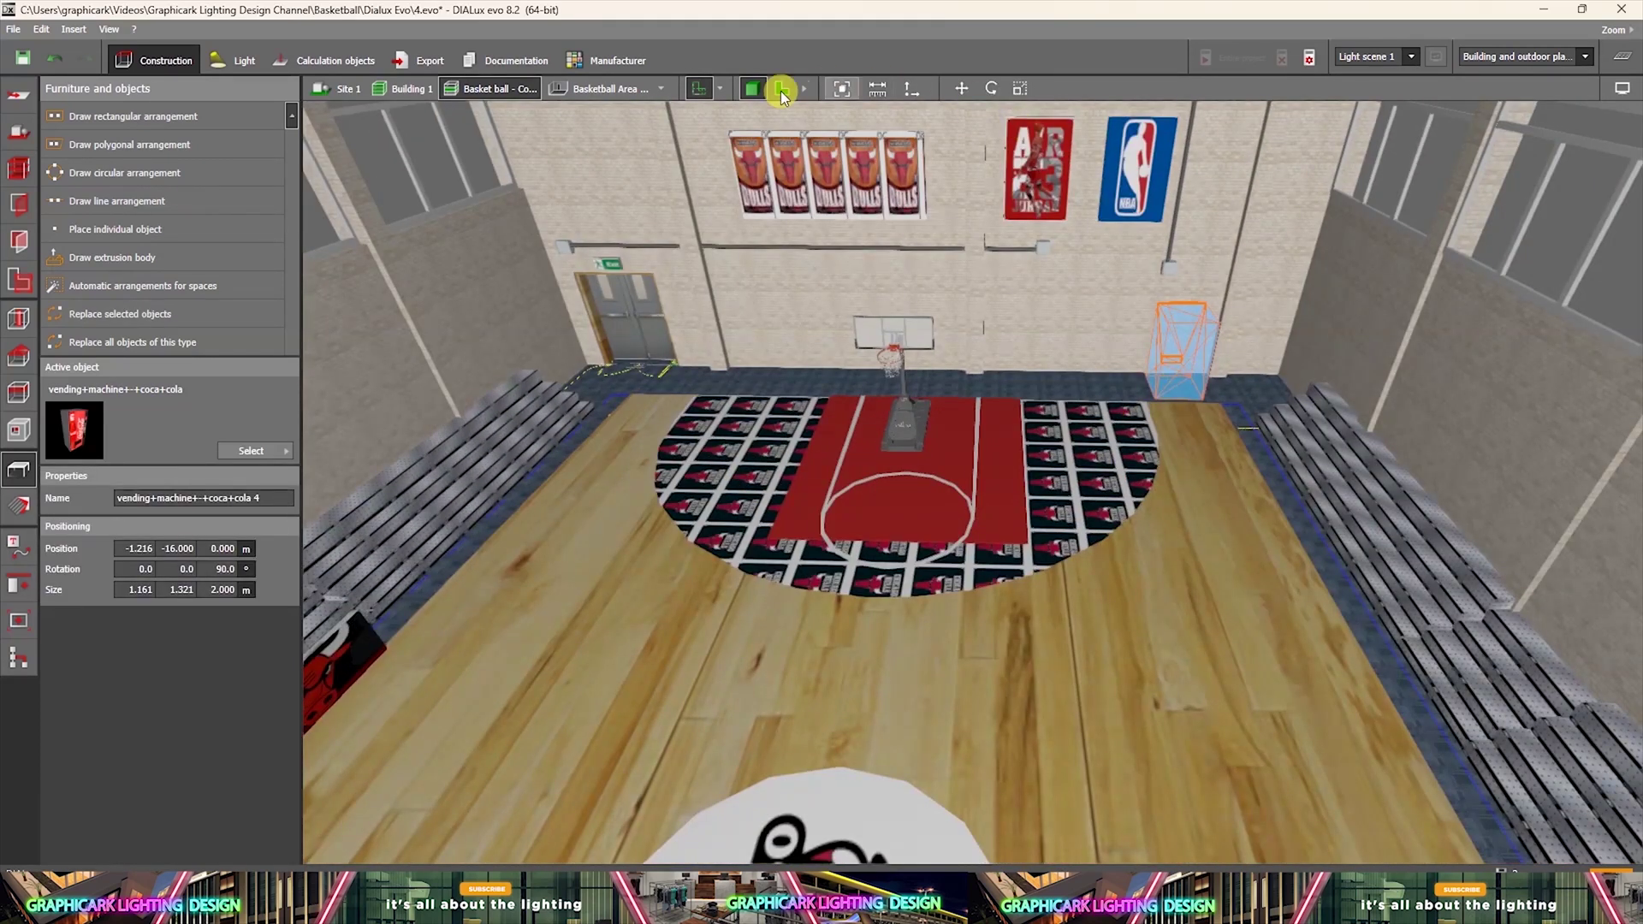
click(781, 88)
scroll(1113, 345, up, 1)
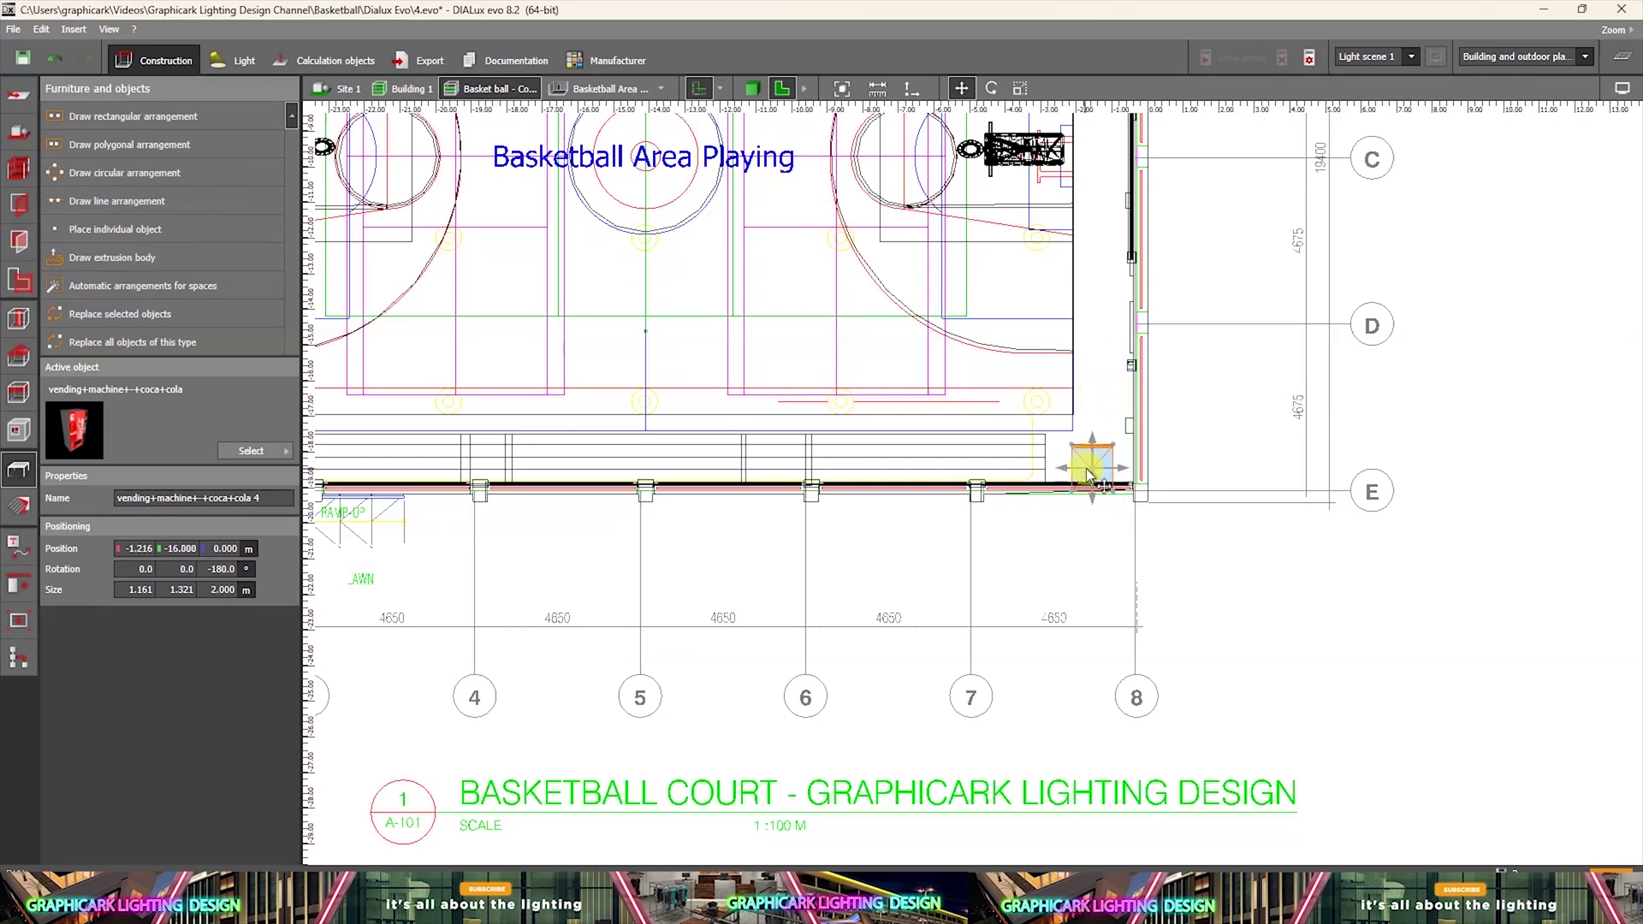
click(751, 89)
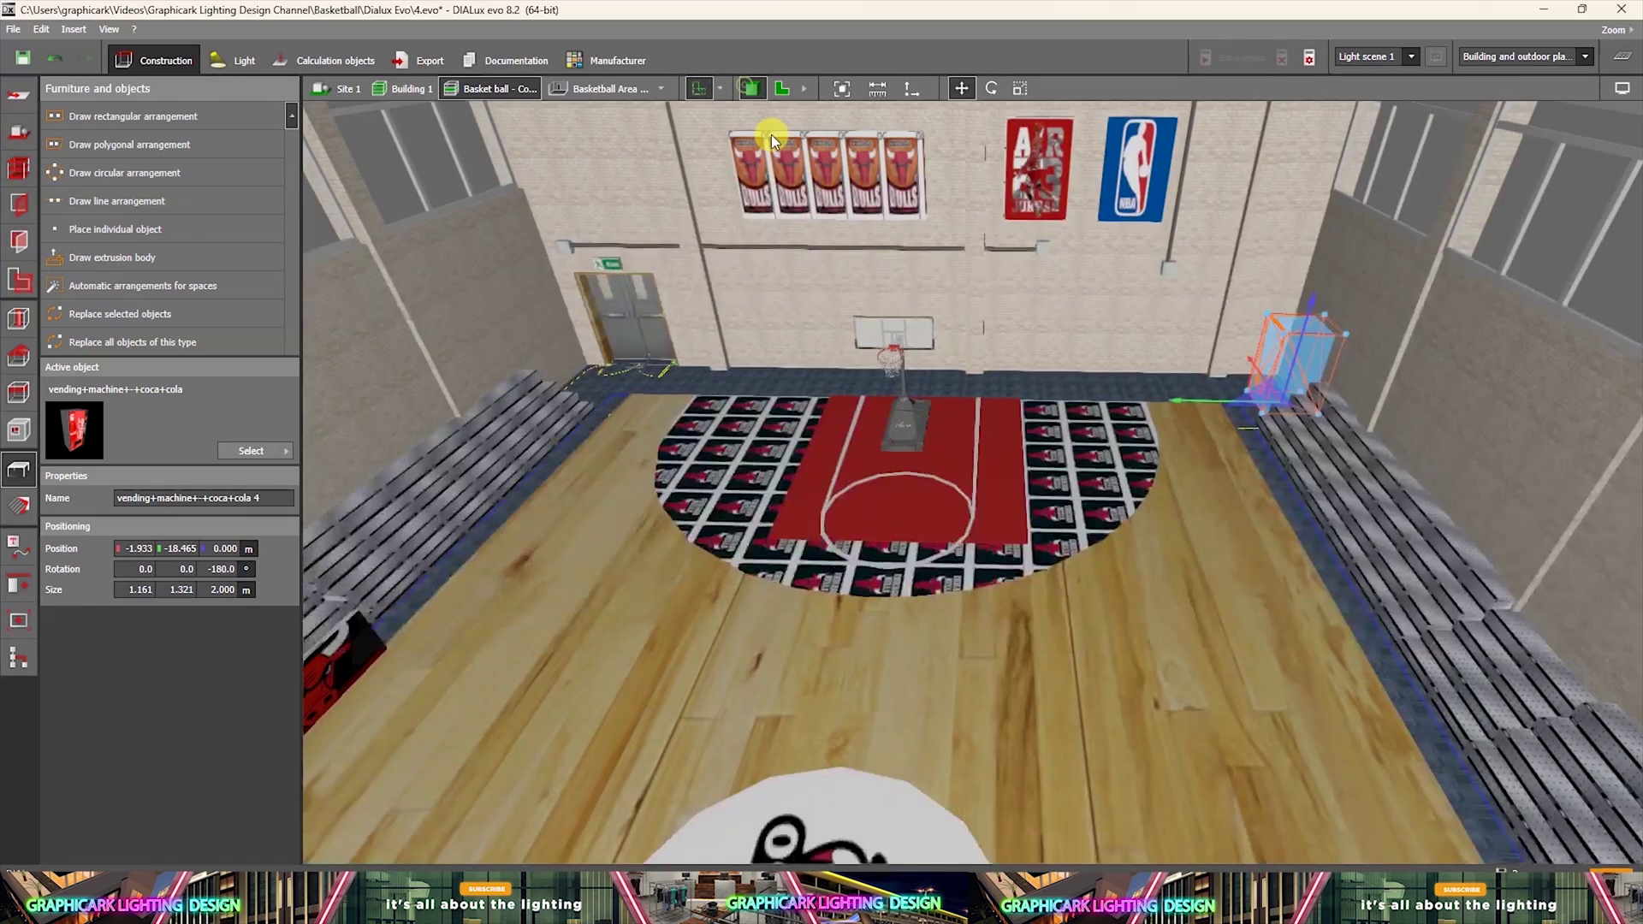
Slide the vending machine slightly along the side wall toward the end-wall corner, away from the bleachers.
click(1048, 215)
right_drag(1047, 216, 820, 503)
scroll(1220, 353, down, 3)
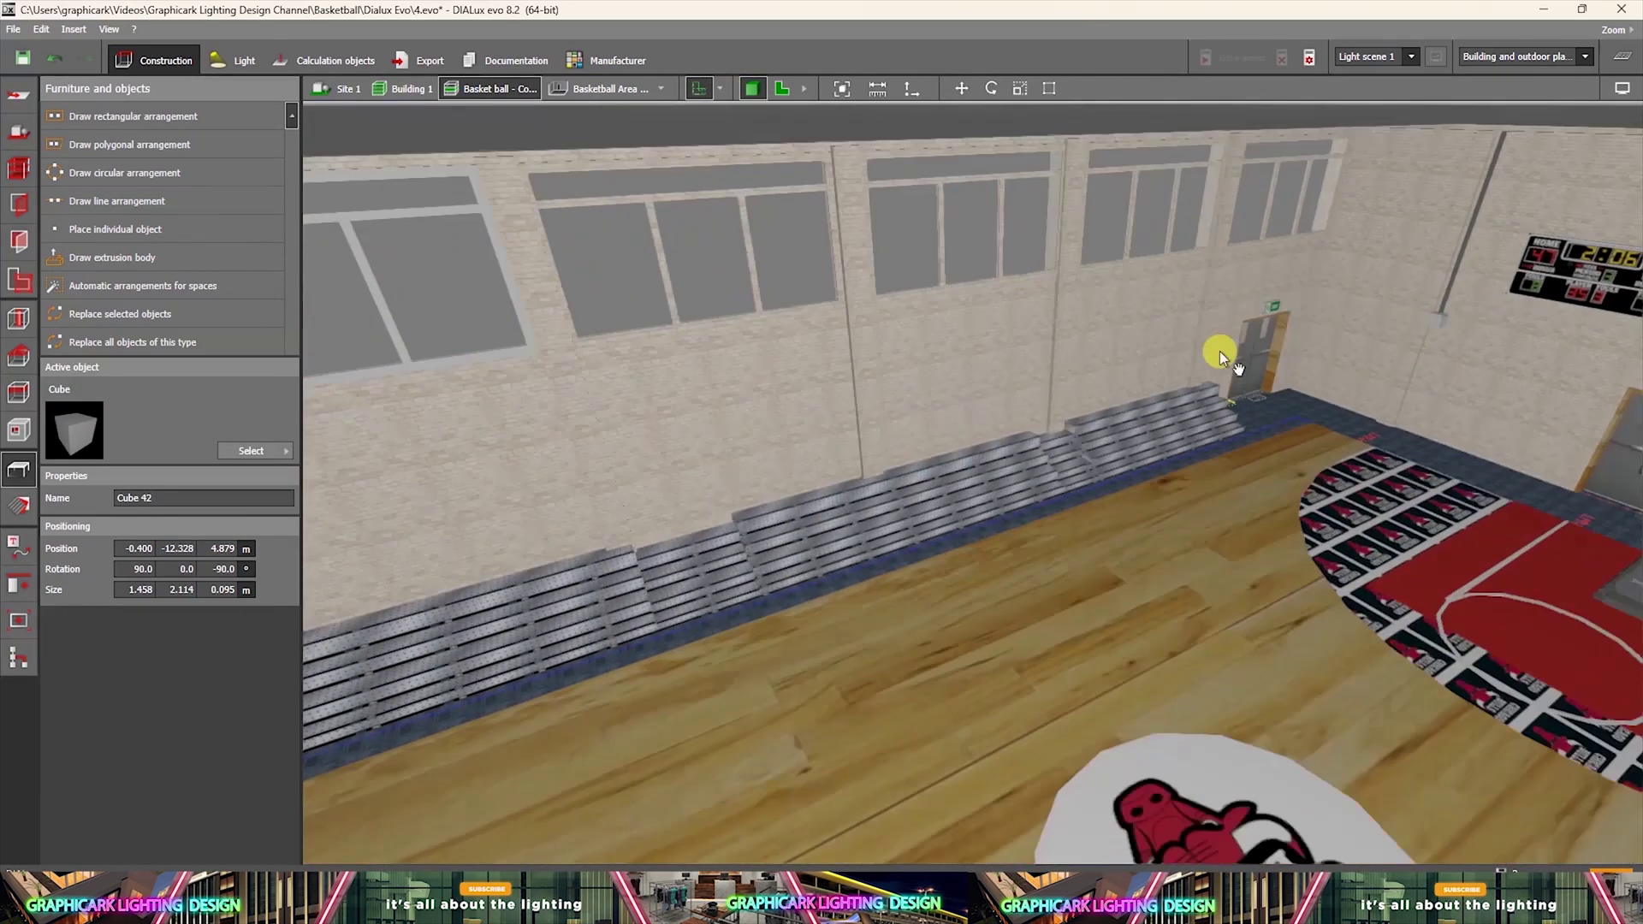
right_drag(1221, 352, 824, 312)
drag(824, 310, 948, 474)
right_click(948, 474)
click(1061, 488)
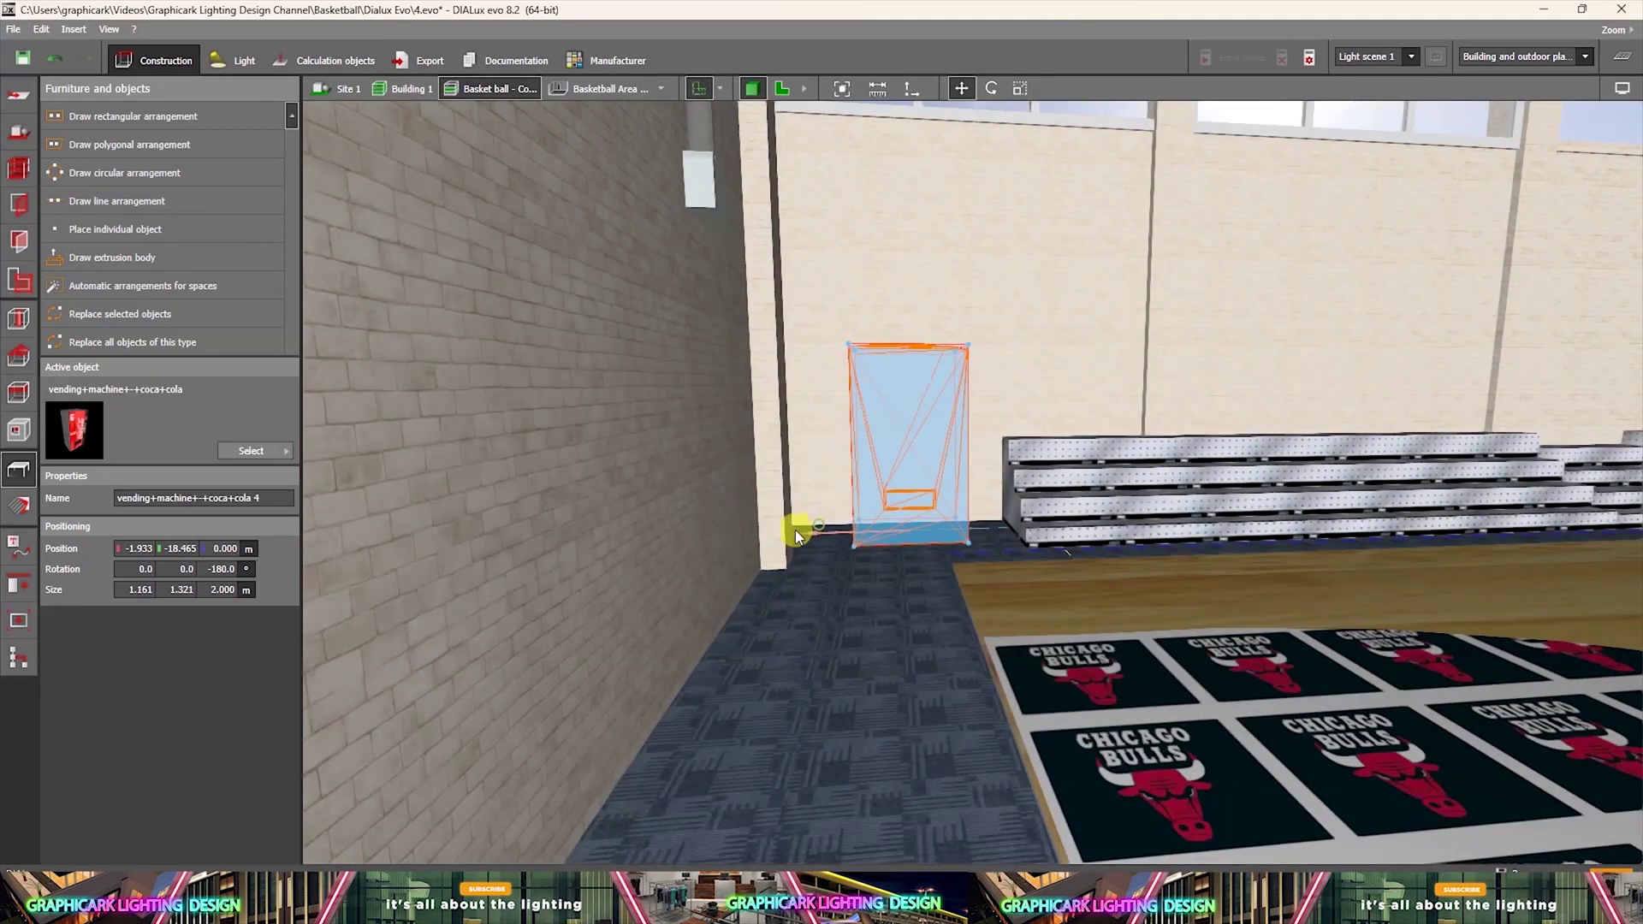
drag(795, 535, 757, 537)
click(1134, 532)
drag(1157, 580, 960, 527)
Select the table together with its basketballs in the site plan outside the building.
click(339, 89)
drag(1067, 406, 959, 359)
click(842, 89)
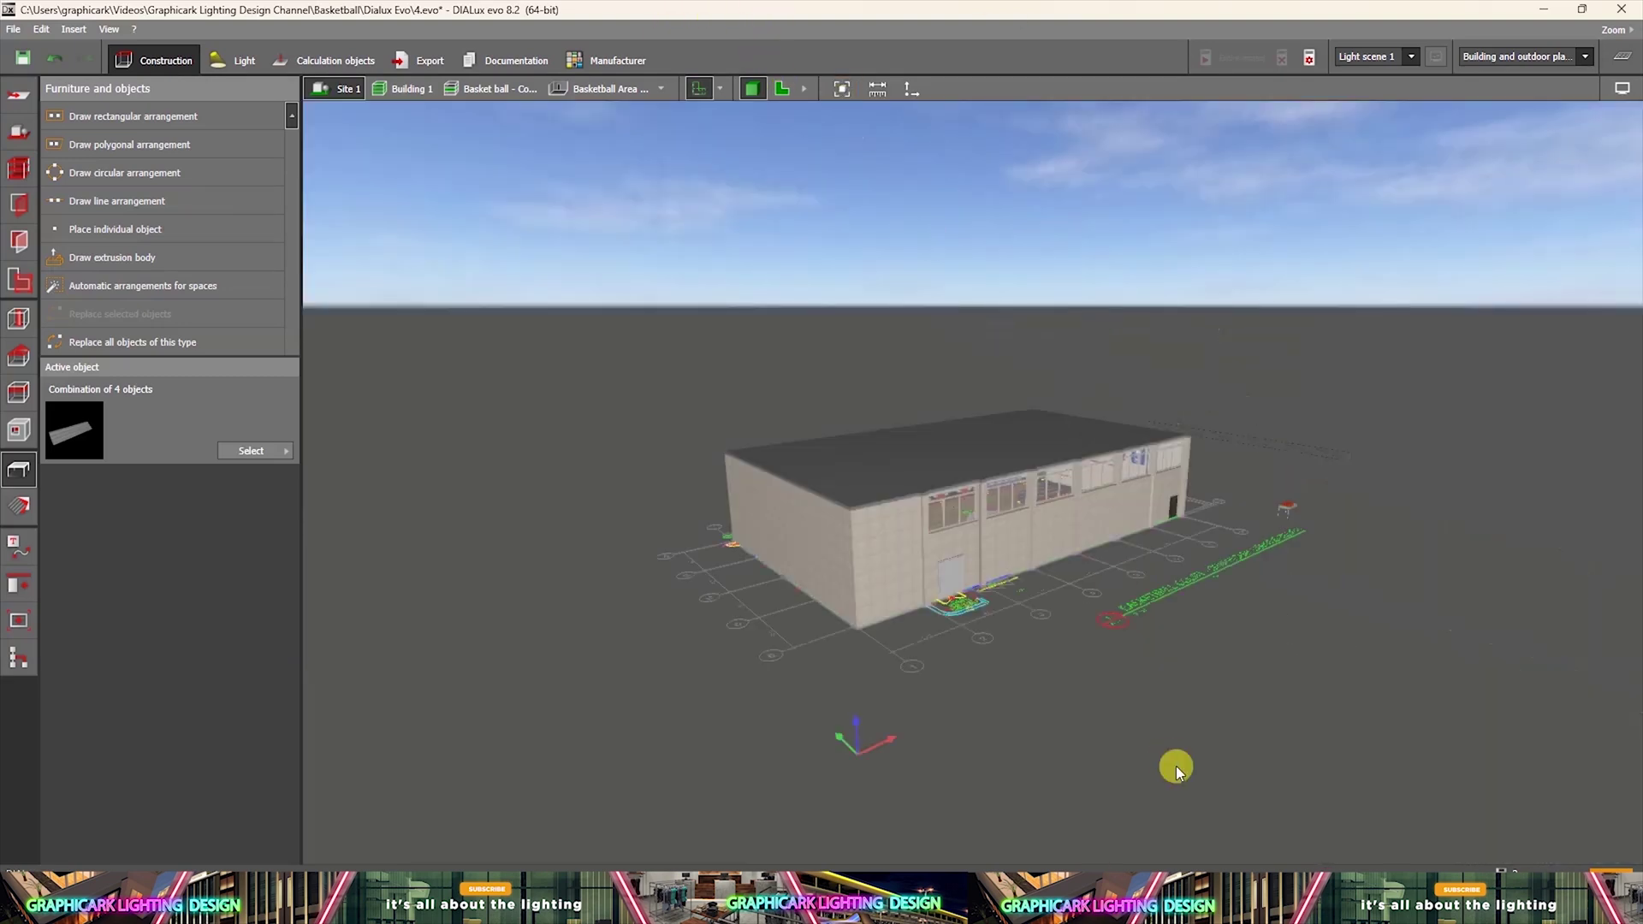
scroll(1369, 507, up, 4)
right_drag(1395, 500, 1156, 513)
scroll(1111, 683, up, 10)
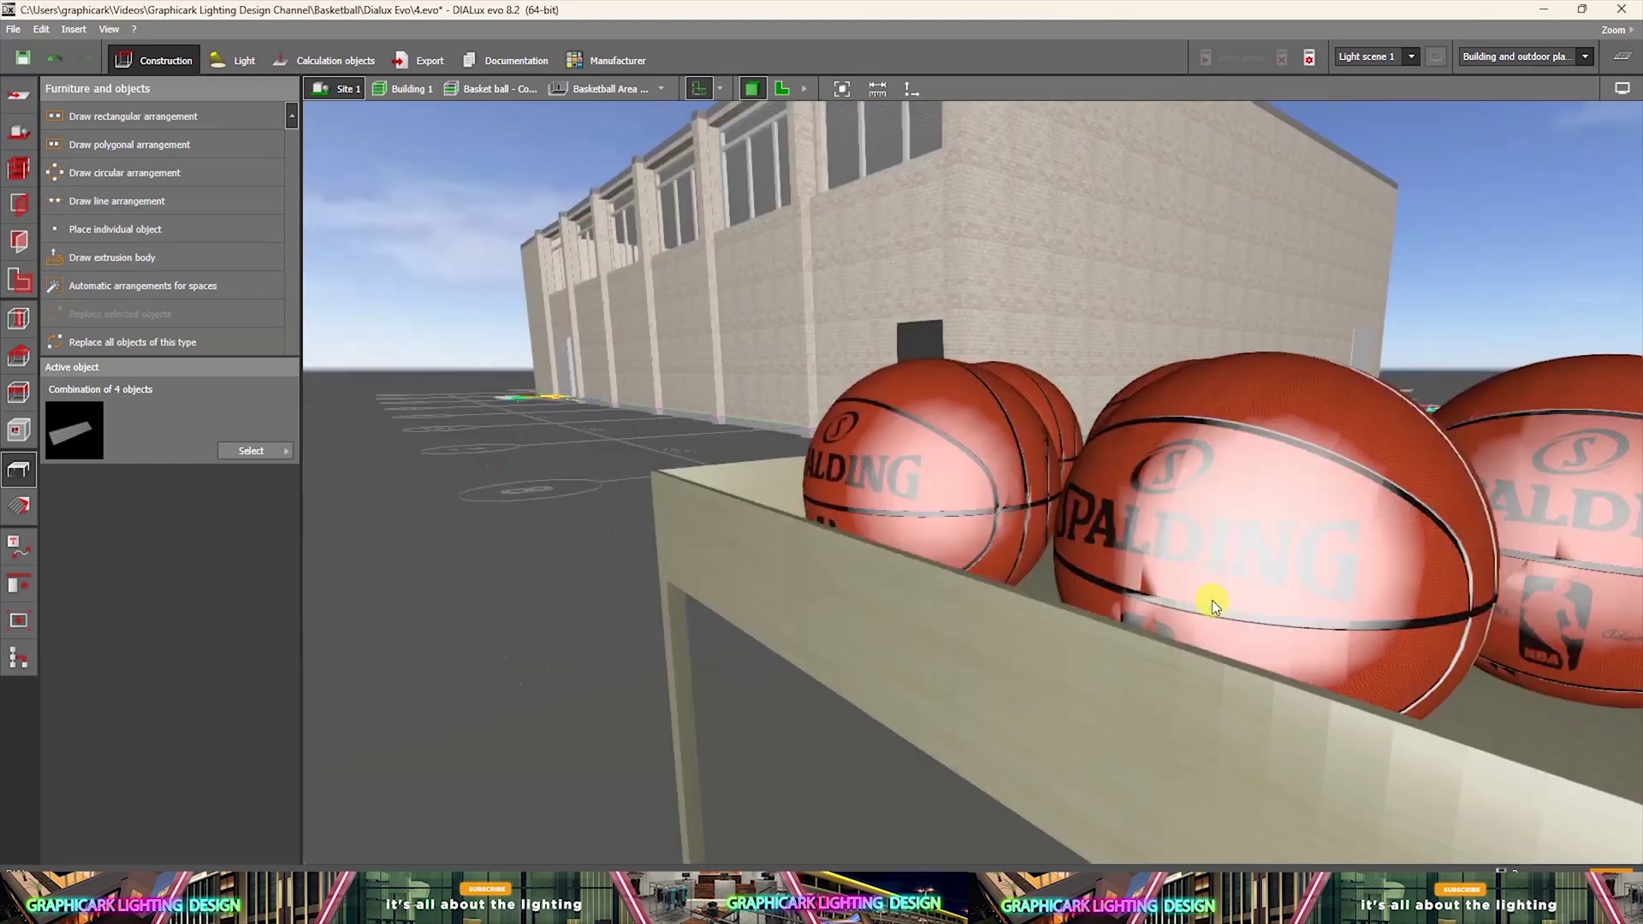
scroll(1272, 562, down, 8)
scroll(1261, 587, up, 3)
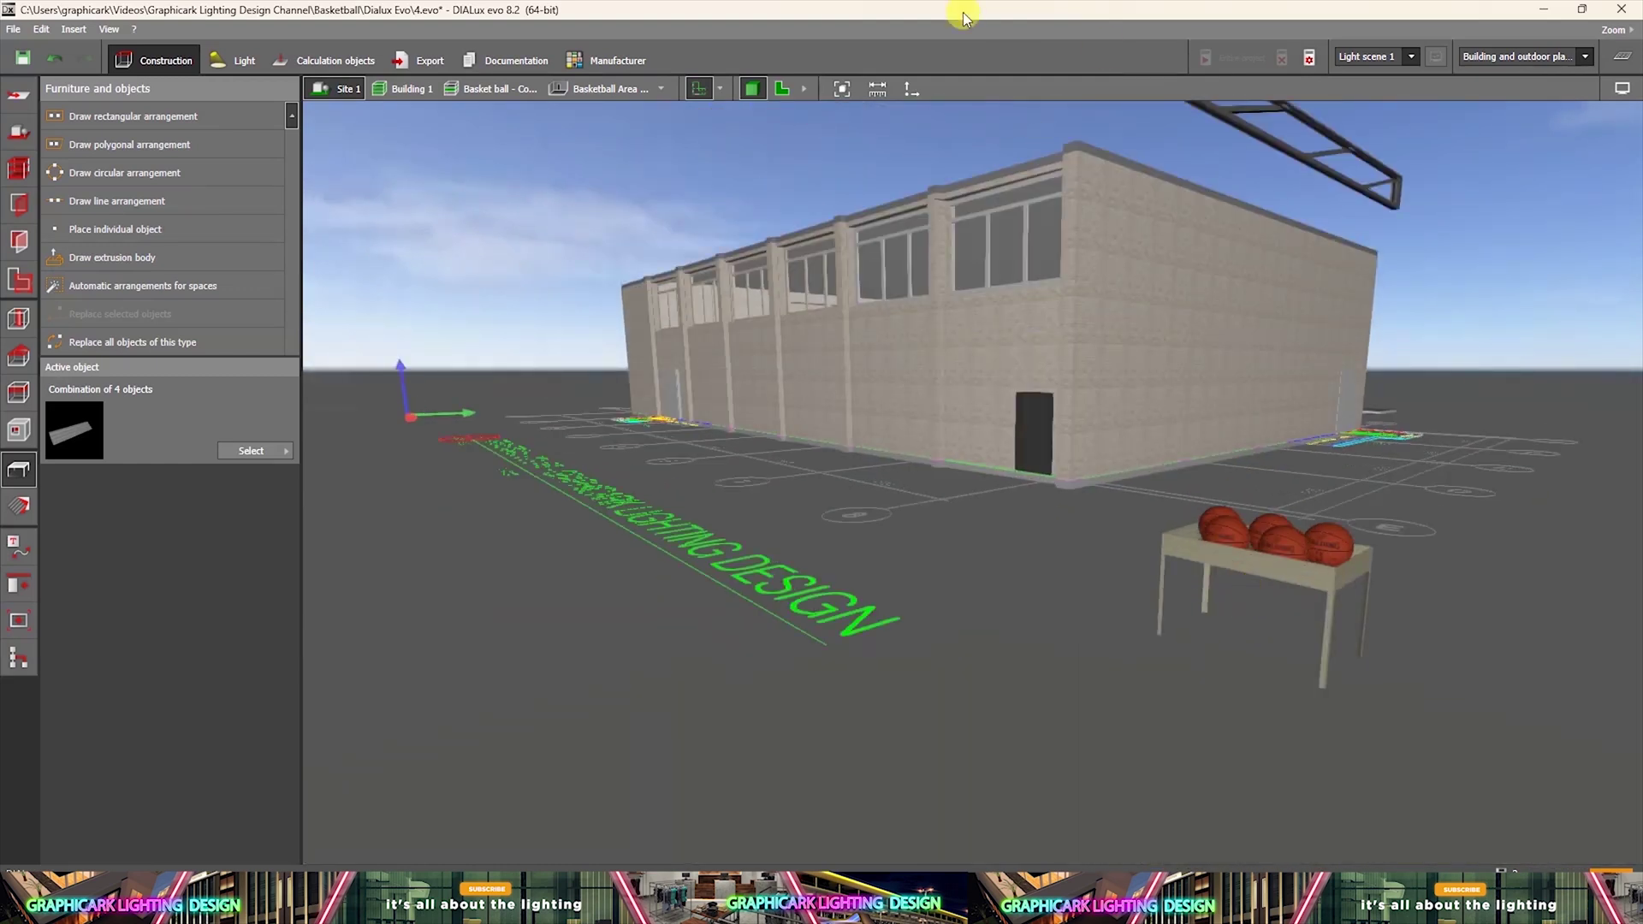
click(781, 89)
drag(456, 253, 1322, 852)
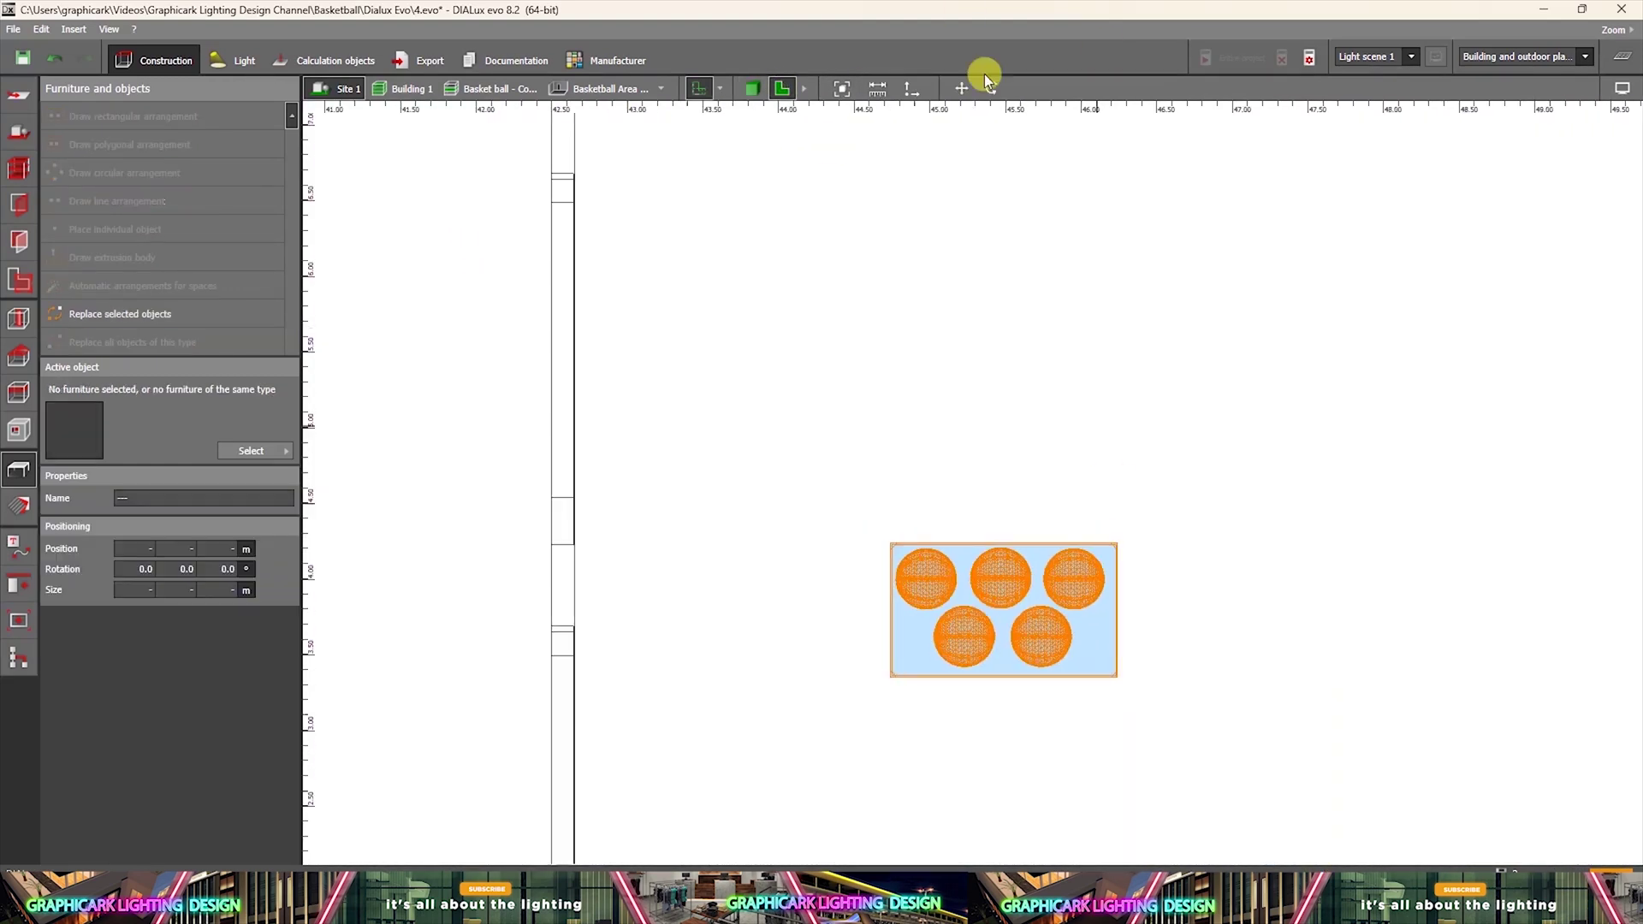
Place the table with the basketballs inside the hall in plan, in front of the lower bleachers near grid axis 7.
click(467, 88)
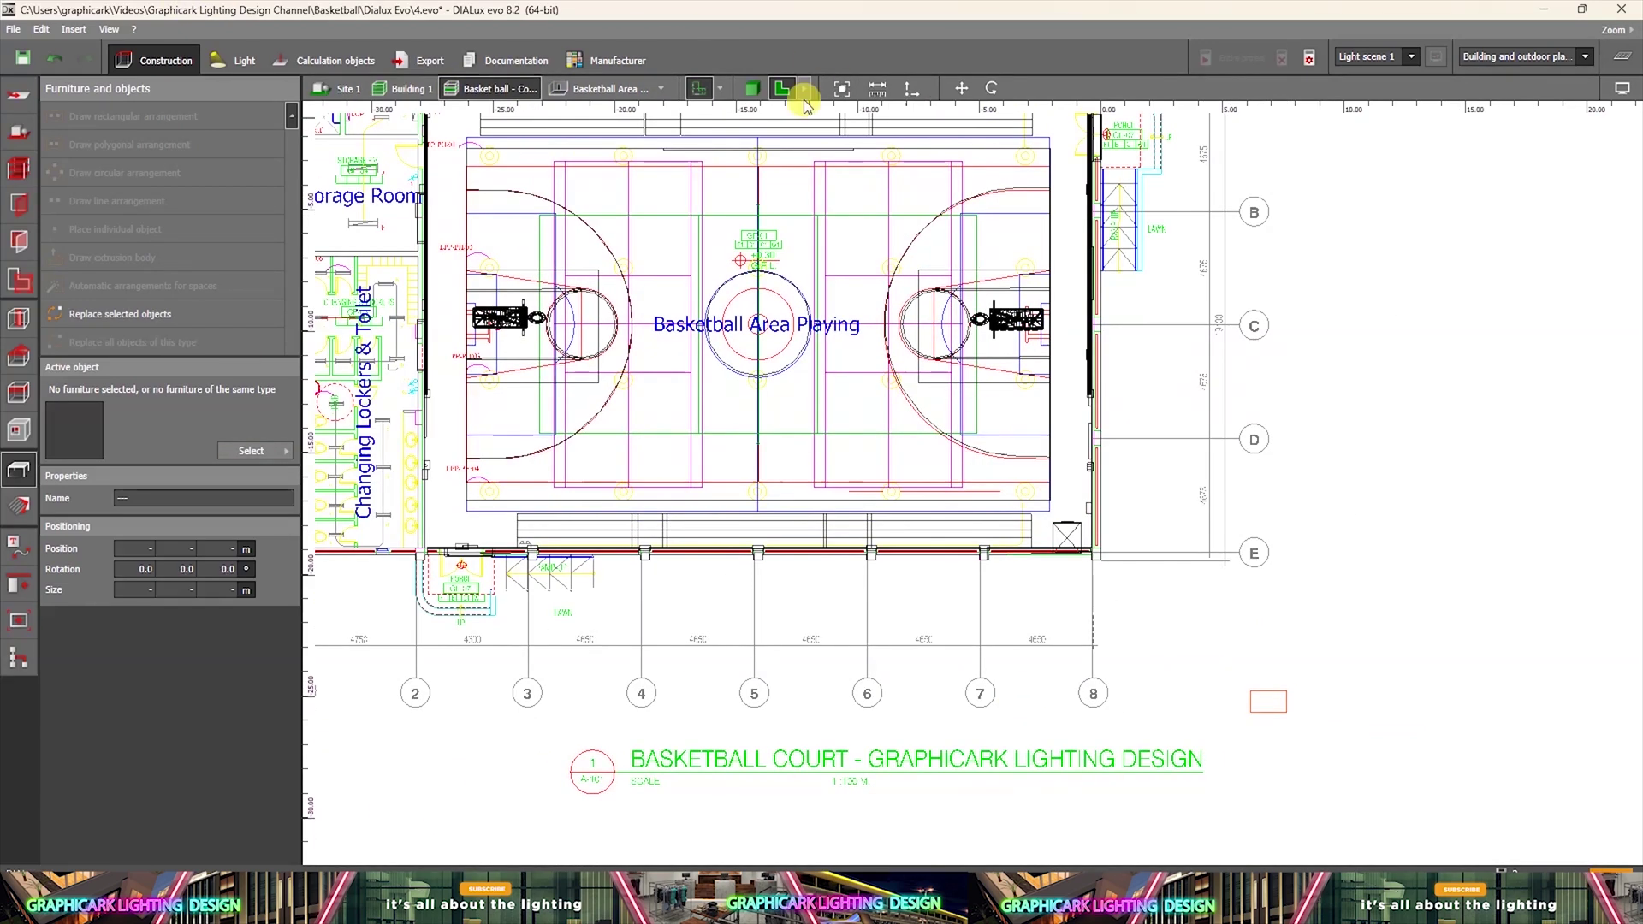
click(984, 486)
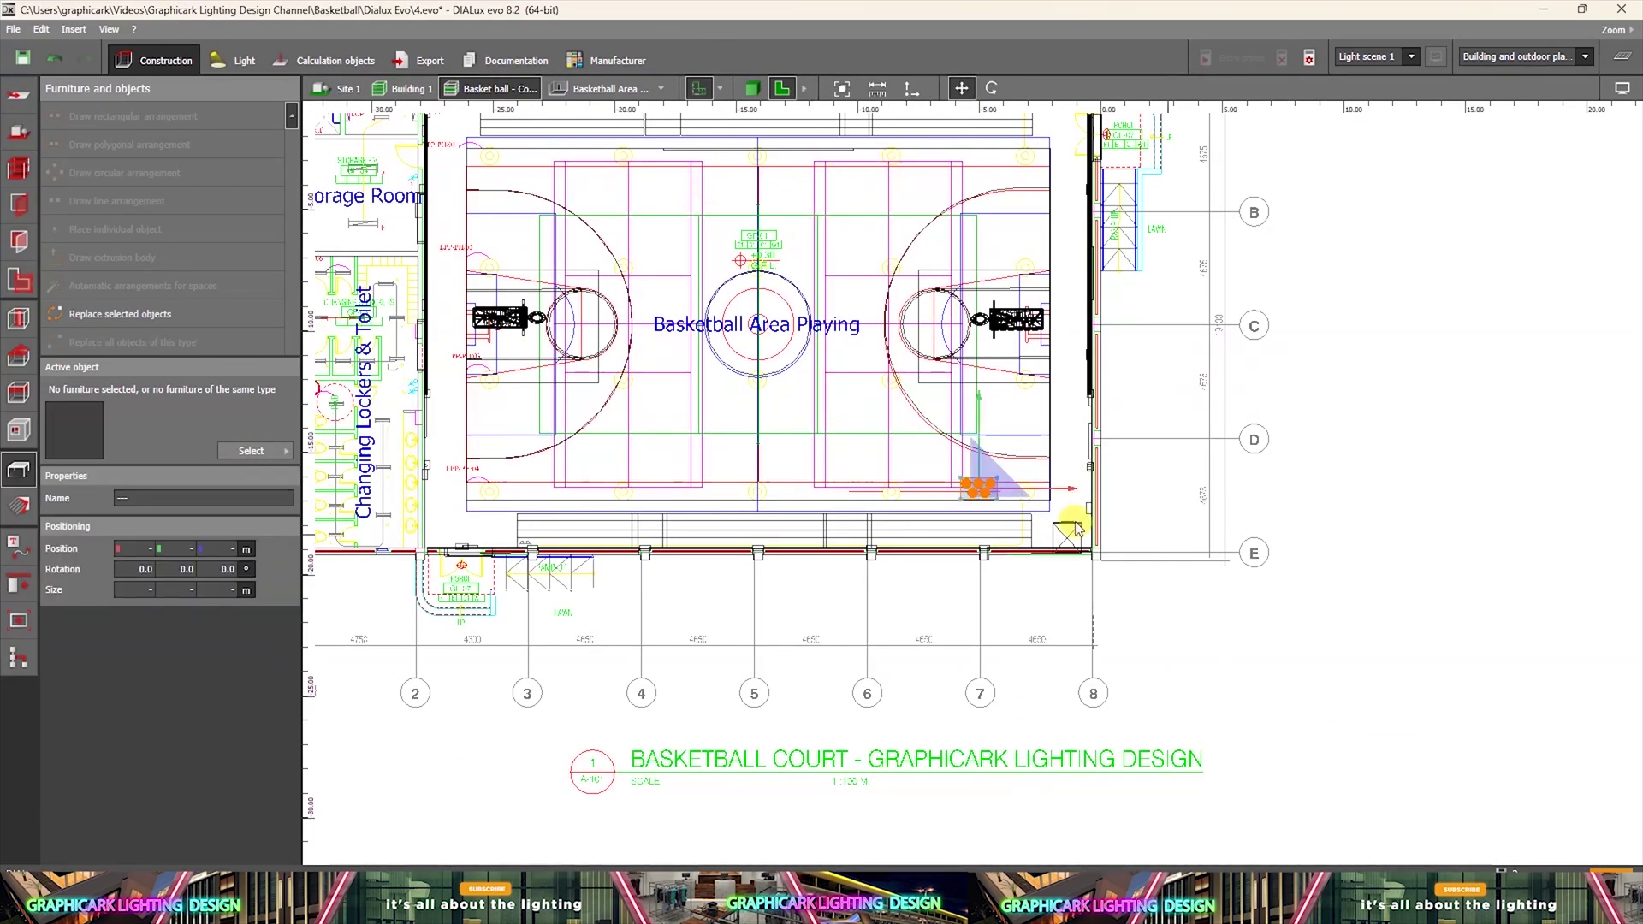
scroll(992, 497, up, 1)
click(753, 88)
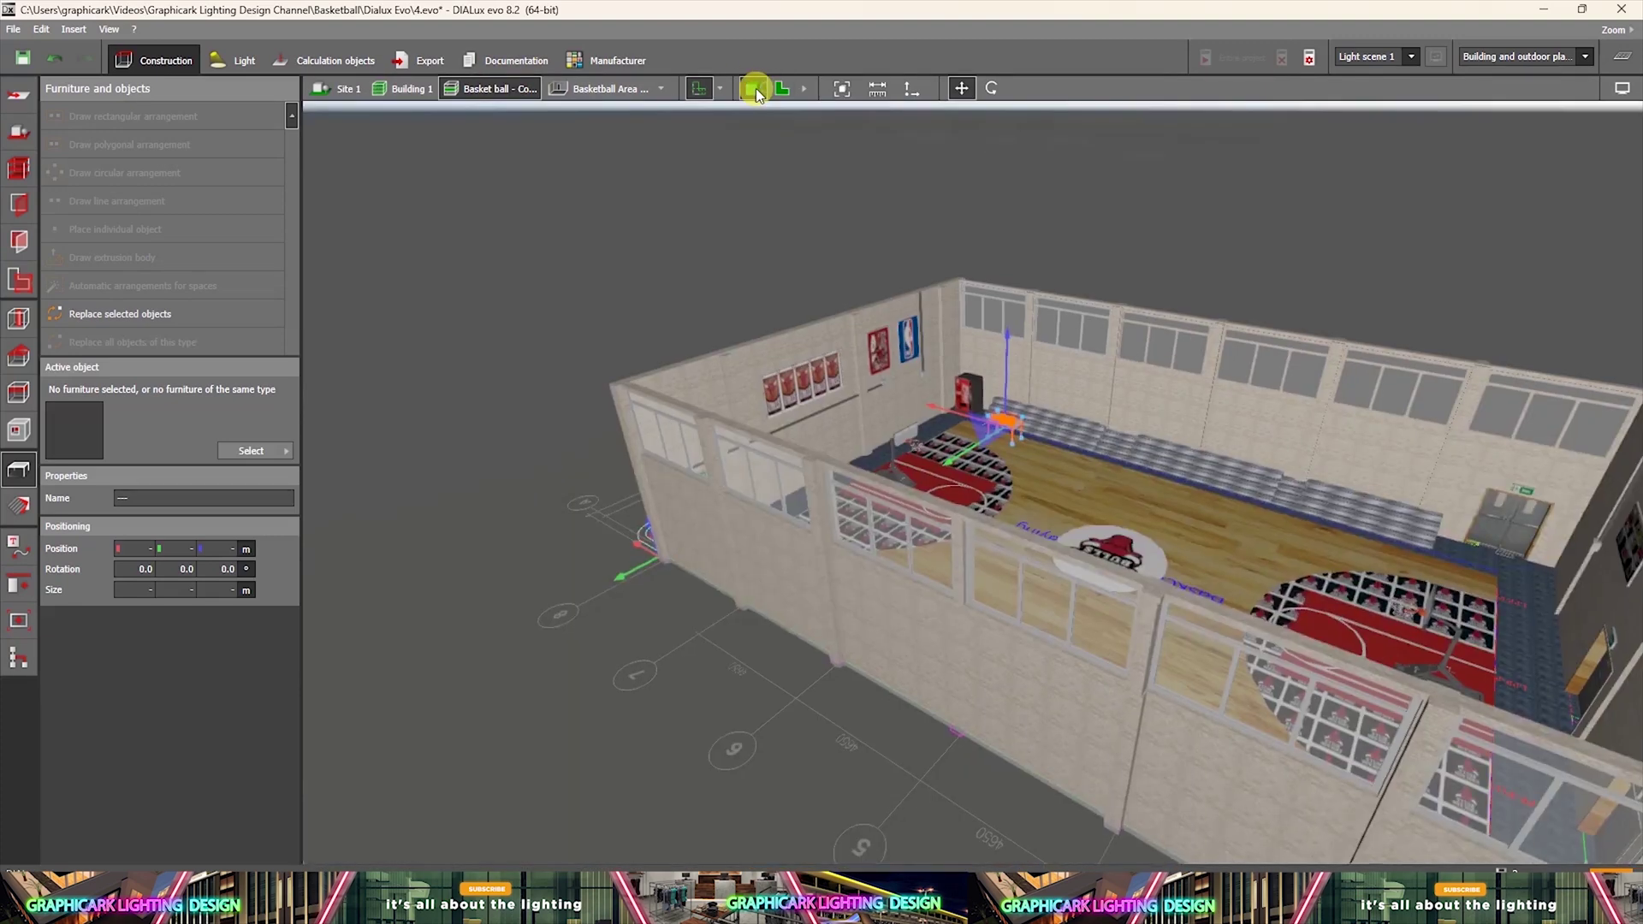
Inspect the table of basketballs beside the bleachers from above and at court level.
scroll(1038, 508, up, 3)
right_drag(1040, 510, 1637, 498)
middle_drag(1636, 497, 1162, 344)
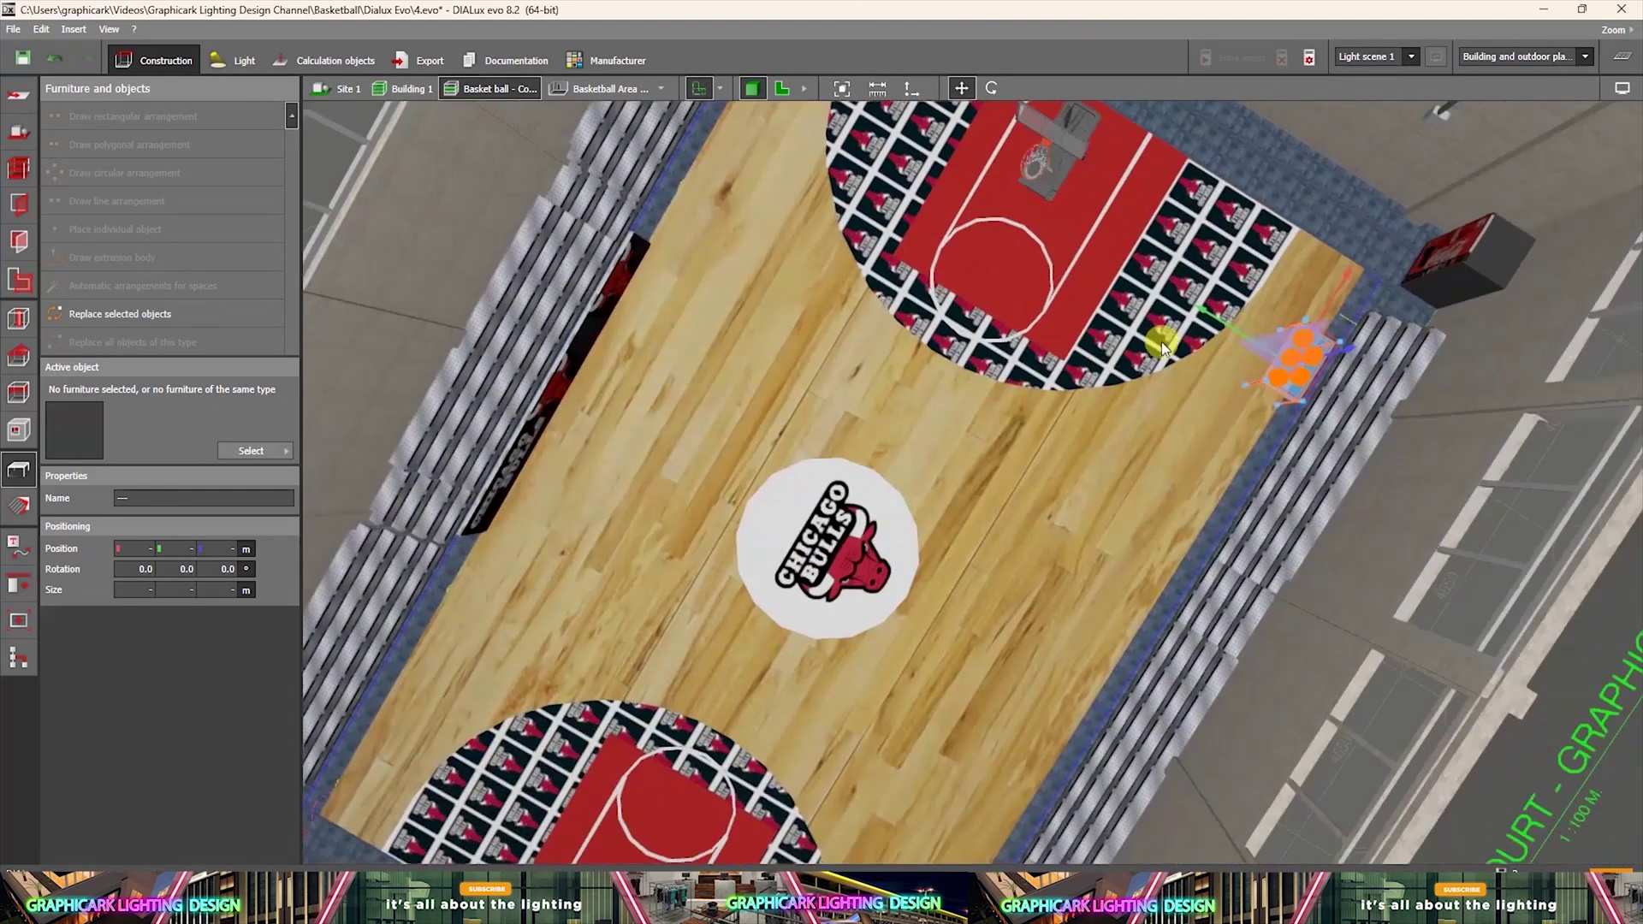
right_drag(1040, 552, 866, 534)
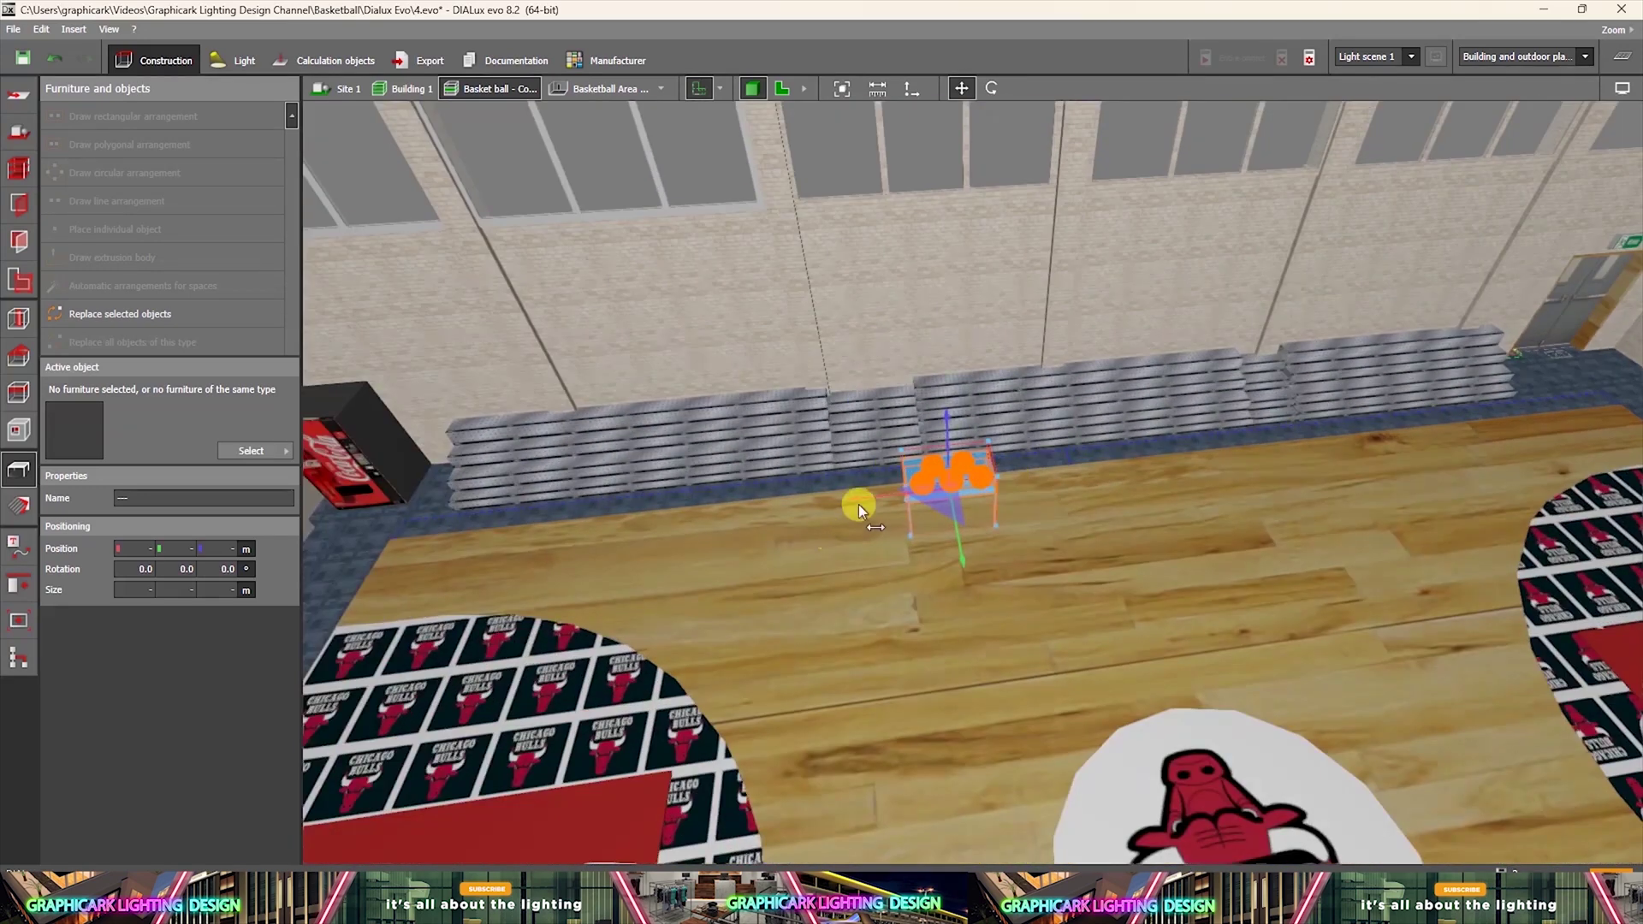
click(1032, 611)
right_drag(1032, 611, 1010, 561)
click(1010, 561)
right_drag(1097, 731, 1239, 8)
drag(1241, 10, 1228, 238)
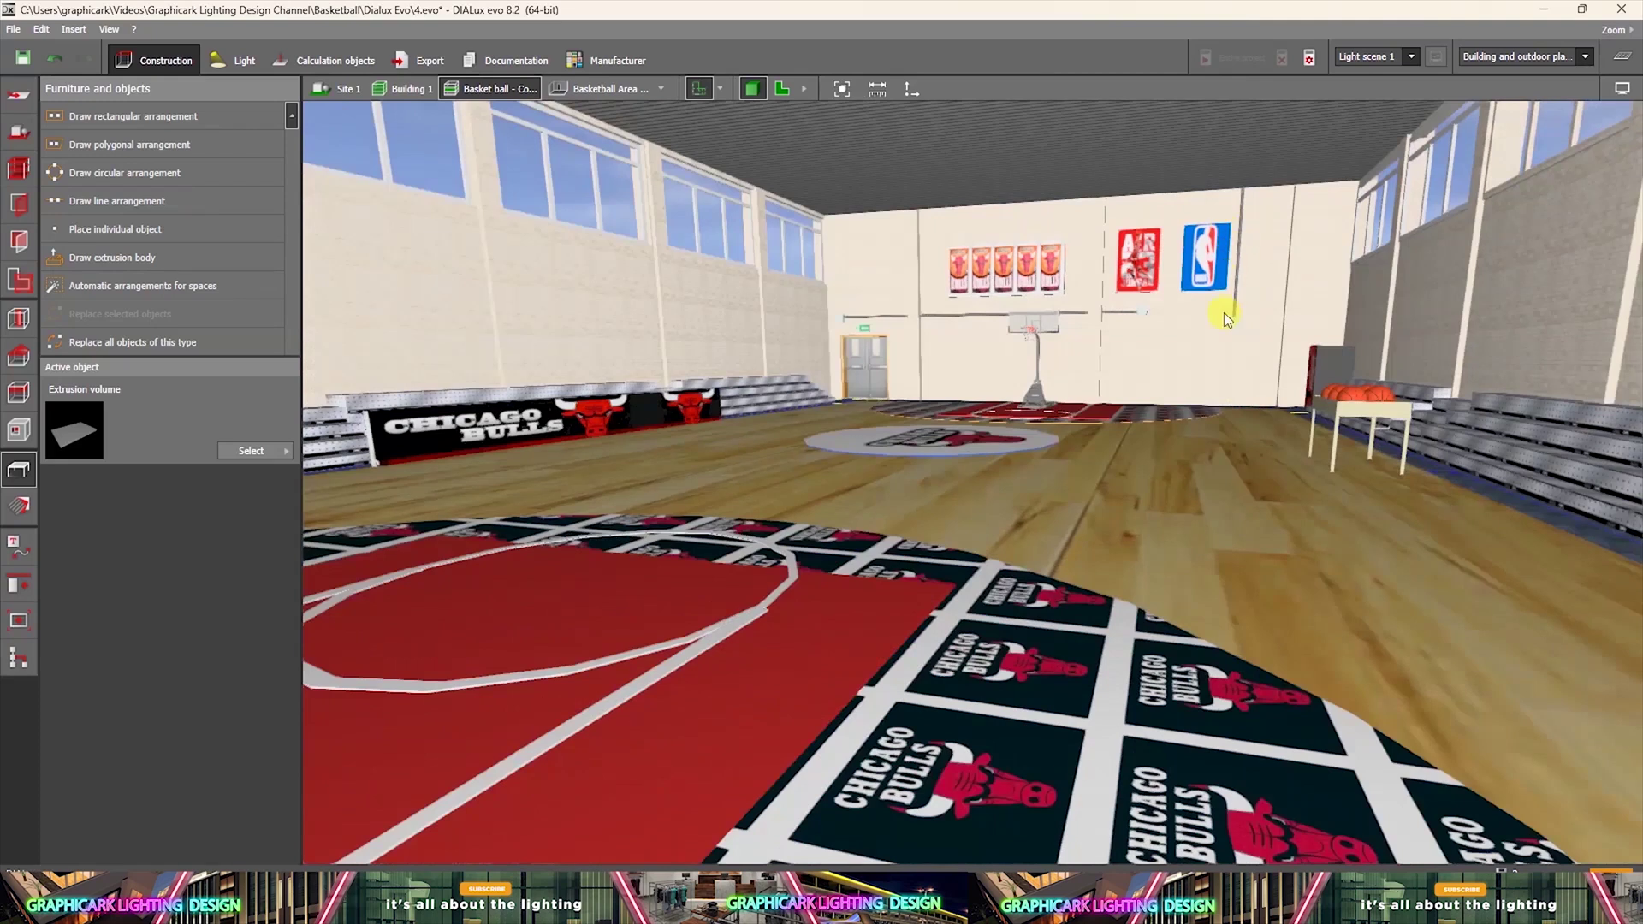
drag(1230, 445, 1414, 484)
Copy one basketball from the table onto the court beside the centre logo, at -14.464, -12.628 m.
click(1369, 474)
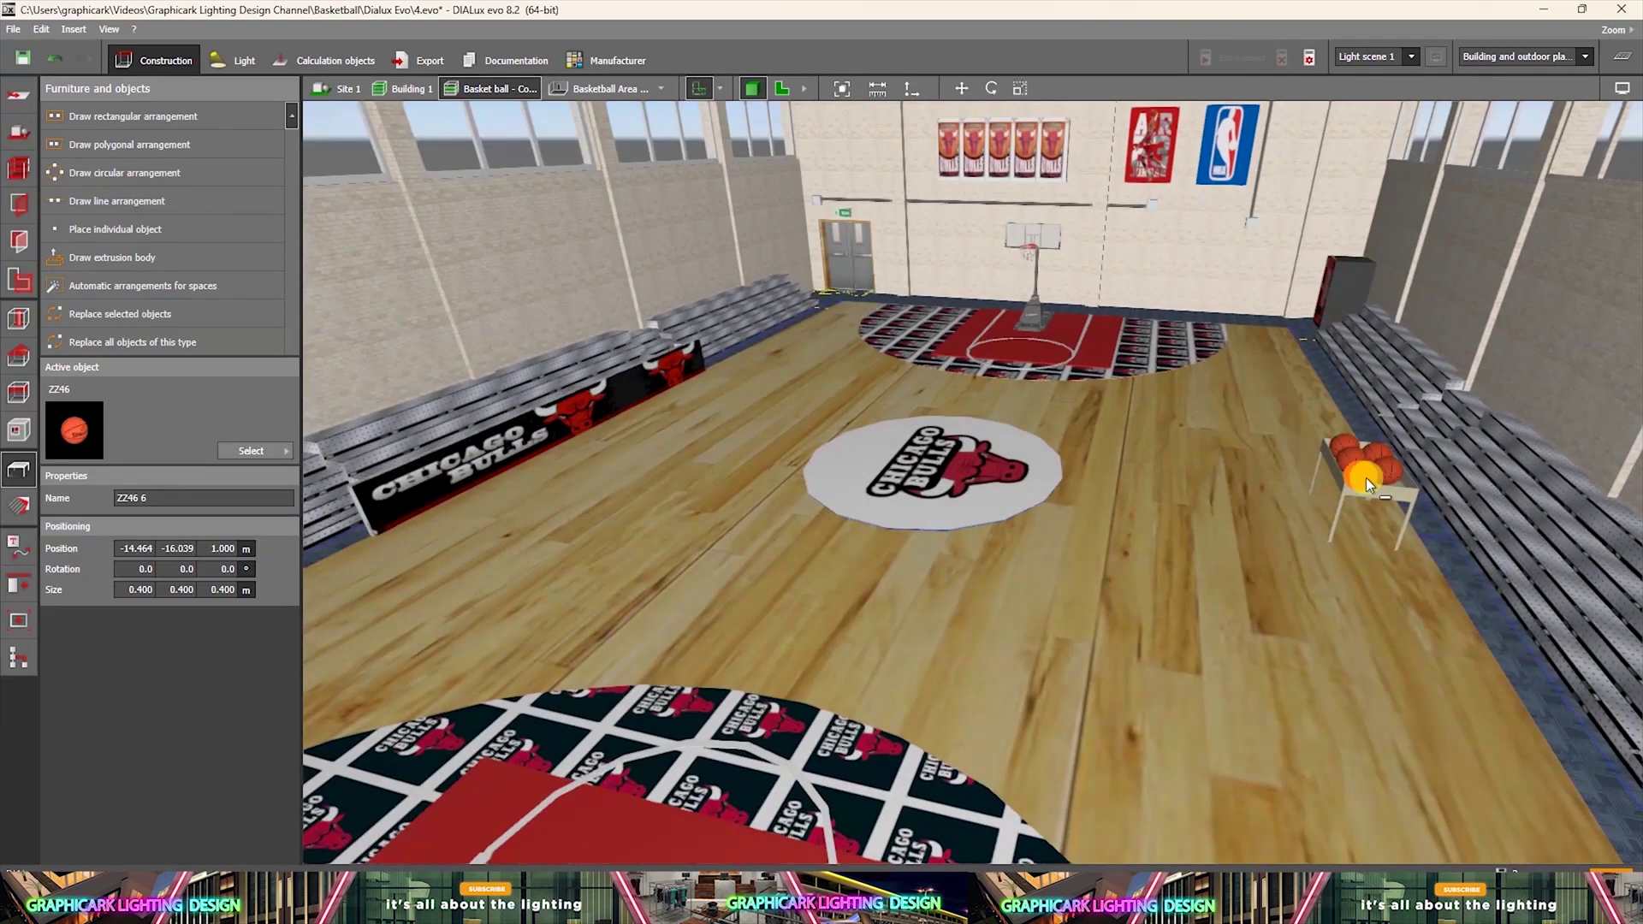
click(1356, 481)
click(1358, 490)
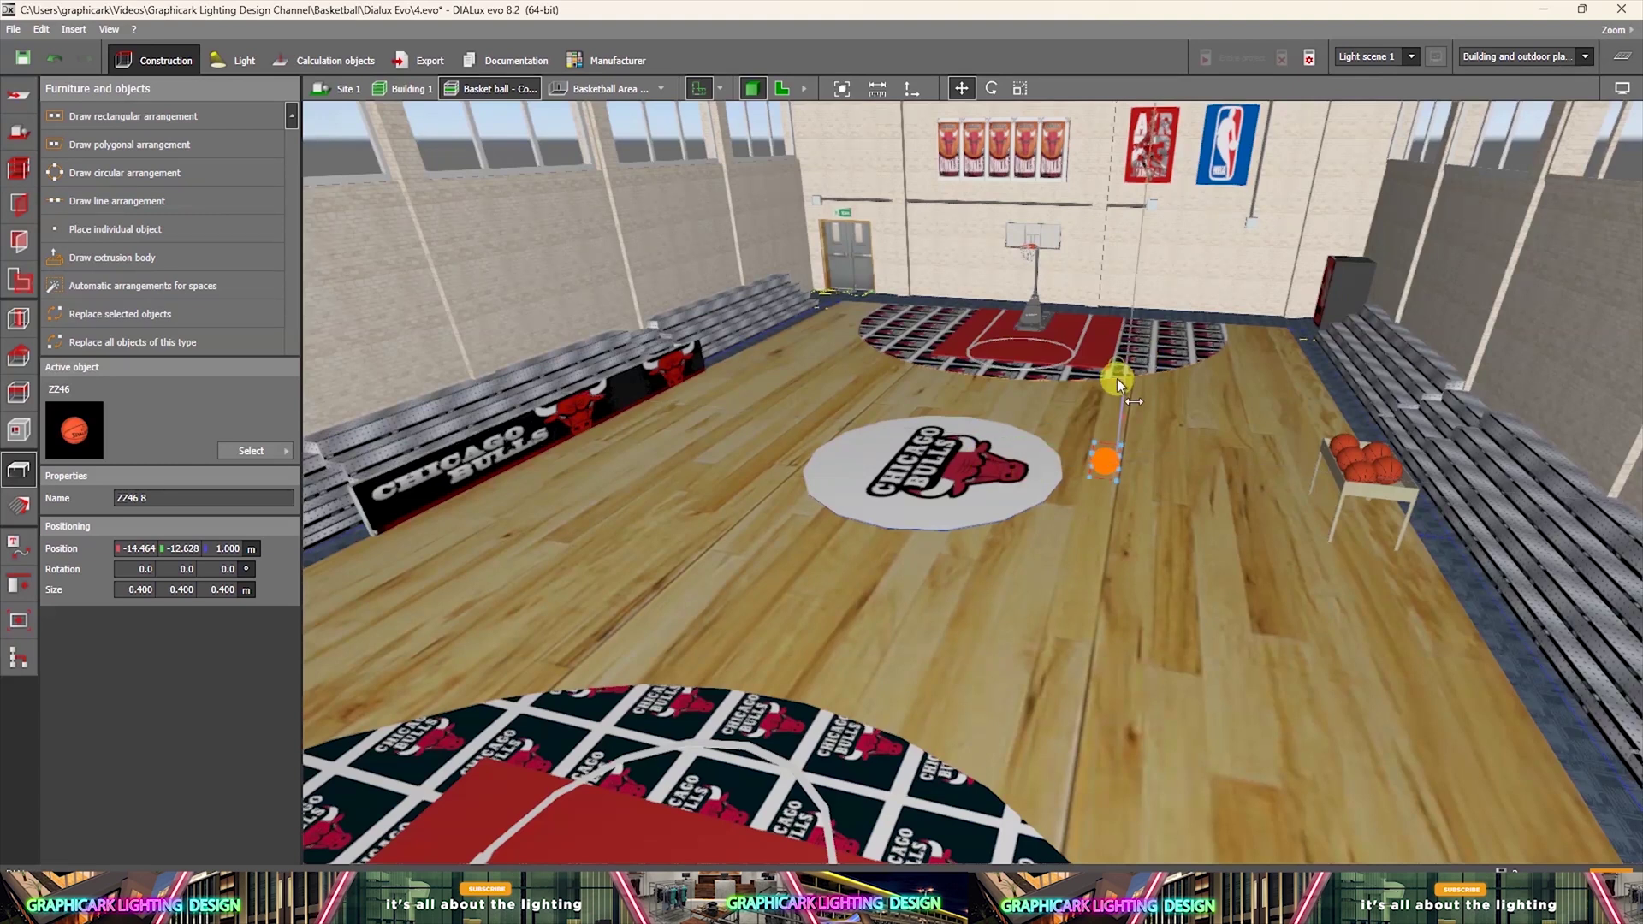
Lower the copied basketball to a height of 0.200 m so that it rests on the court floor.
drag(1123, 426, 1118, 480)
click(865, 480)
right_drag(1020, 567, 962, 469)
scroll(1100, 457, up, 3)
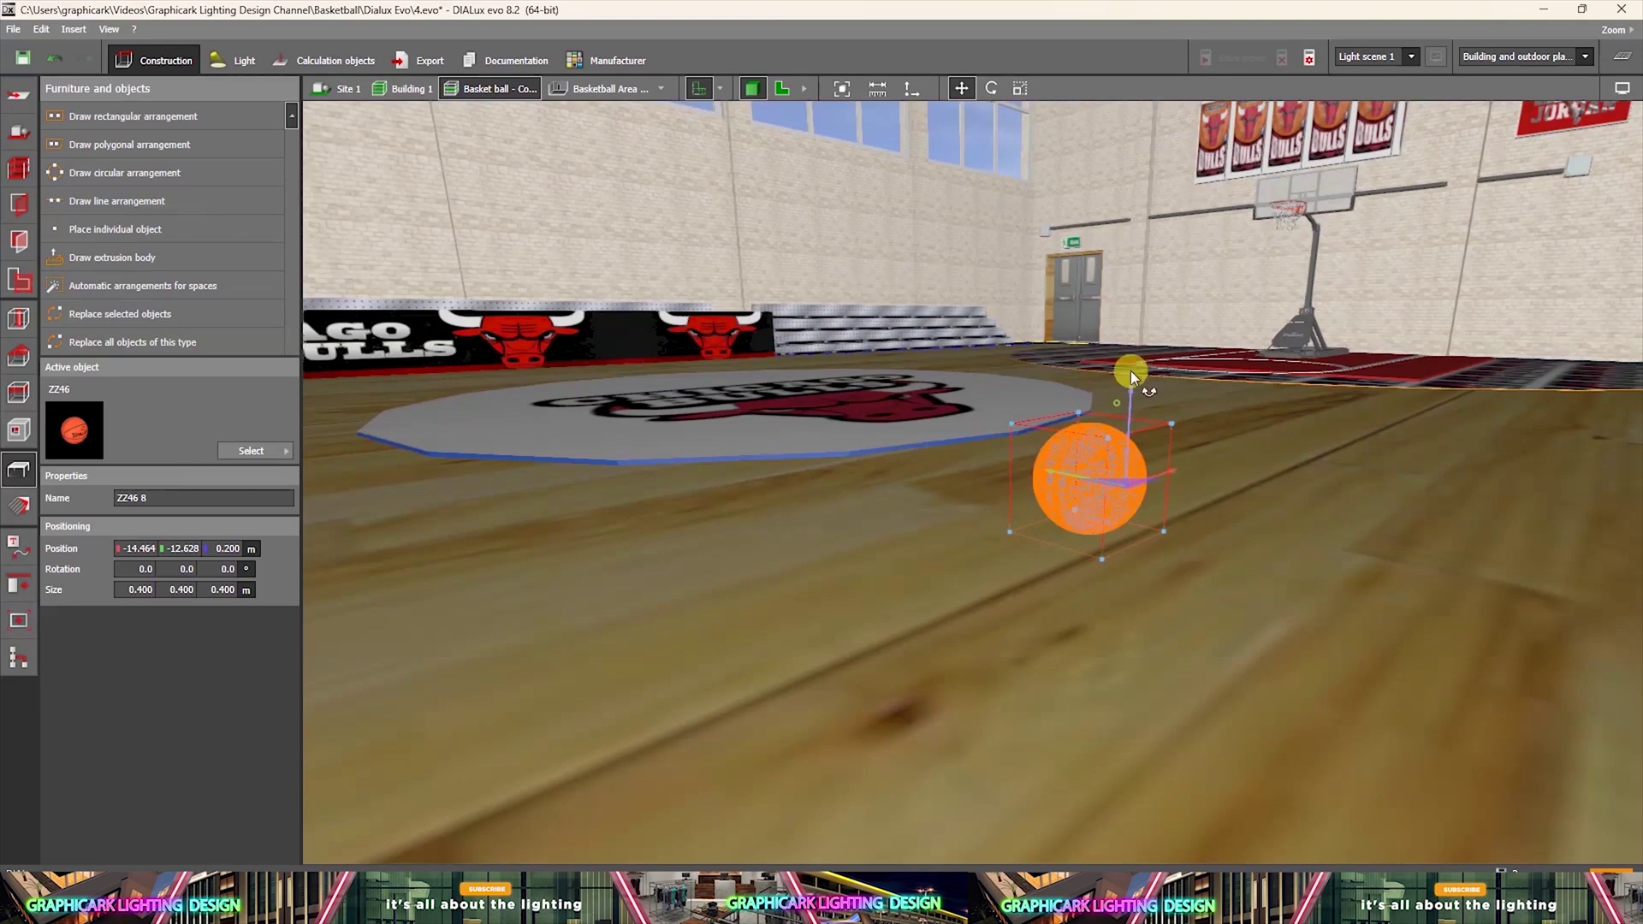
scroll(1135, 394, down, 3)
scroll(1121, 496, up, 3)
click(1229, 457)
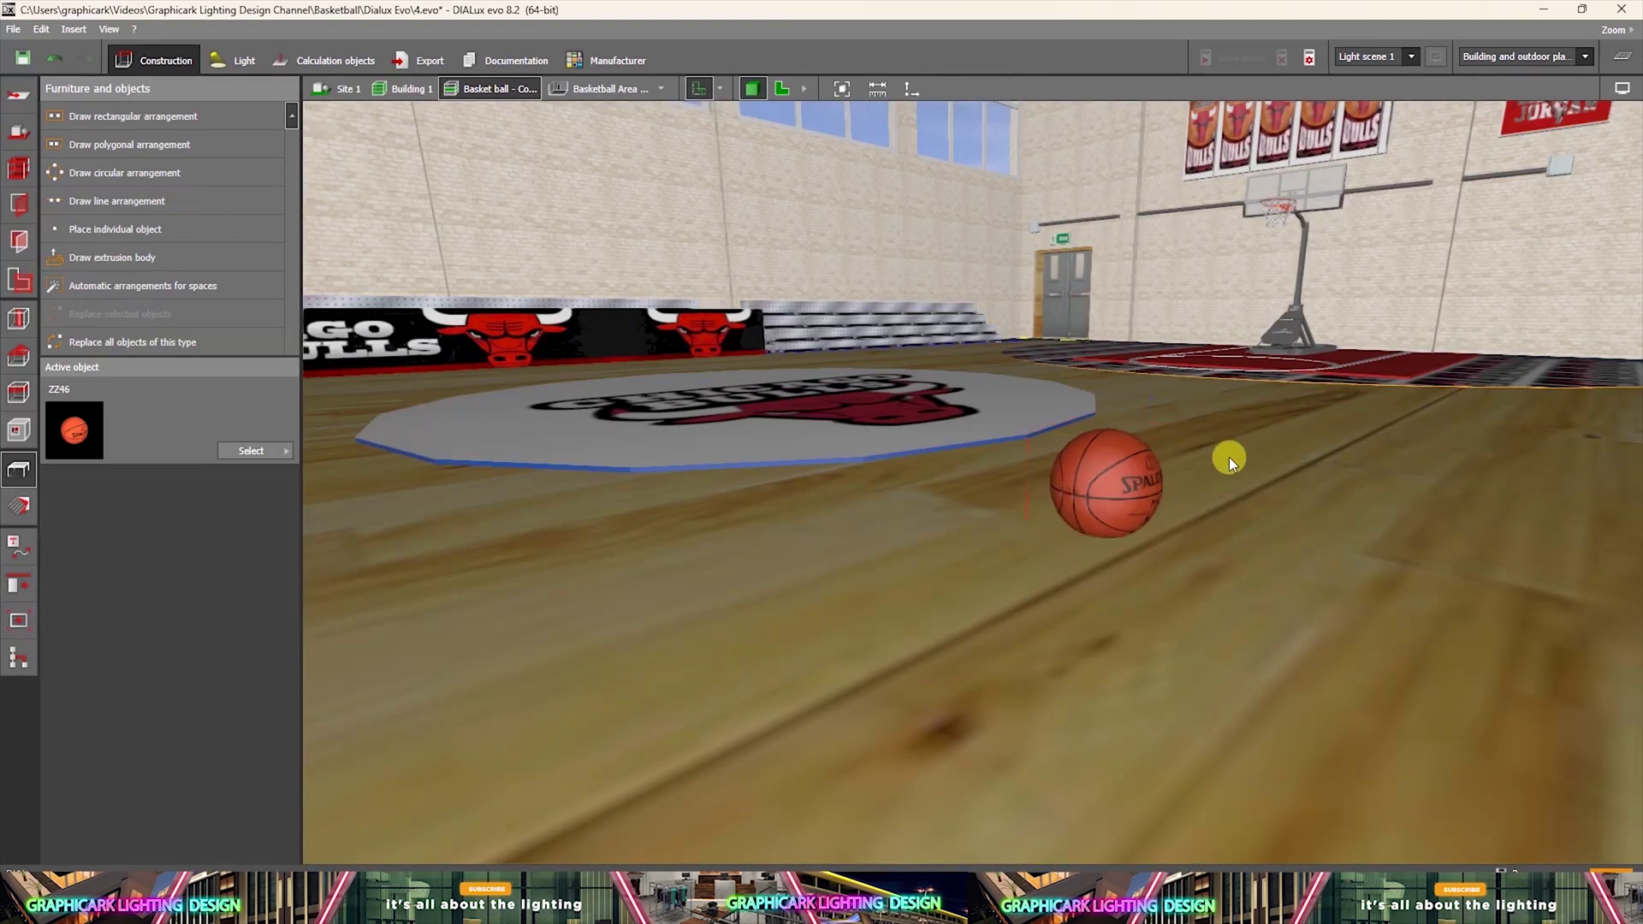
Select the steel truss made of 7 combined objects outside the building in the site view.
right_drag(1229, 457, 1322, 448)
scroll(1318, 448, down, 2)
scroll(1277, 614, down, 2)
scroll(1229, 536, down, 3)
scroll(1229, 536, down, 3)
right_drag(1229, 535, 665, 369)
scroll(1120, 408, down, 3)
double_click(1120, 408)
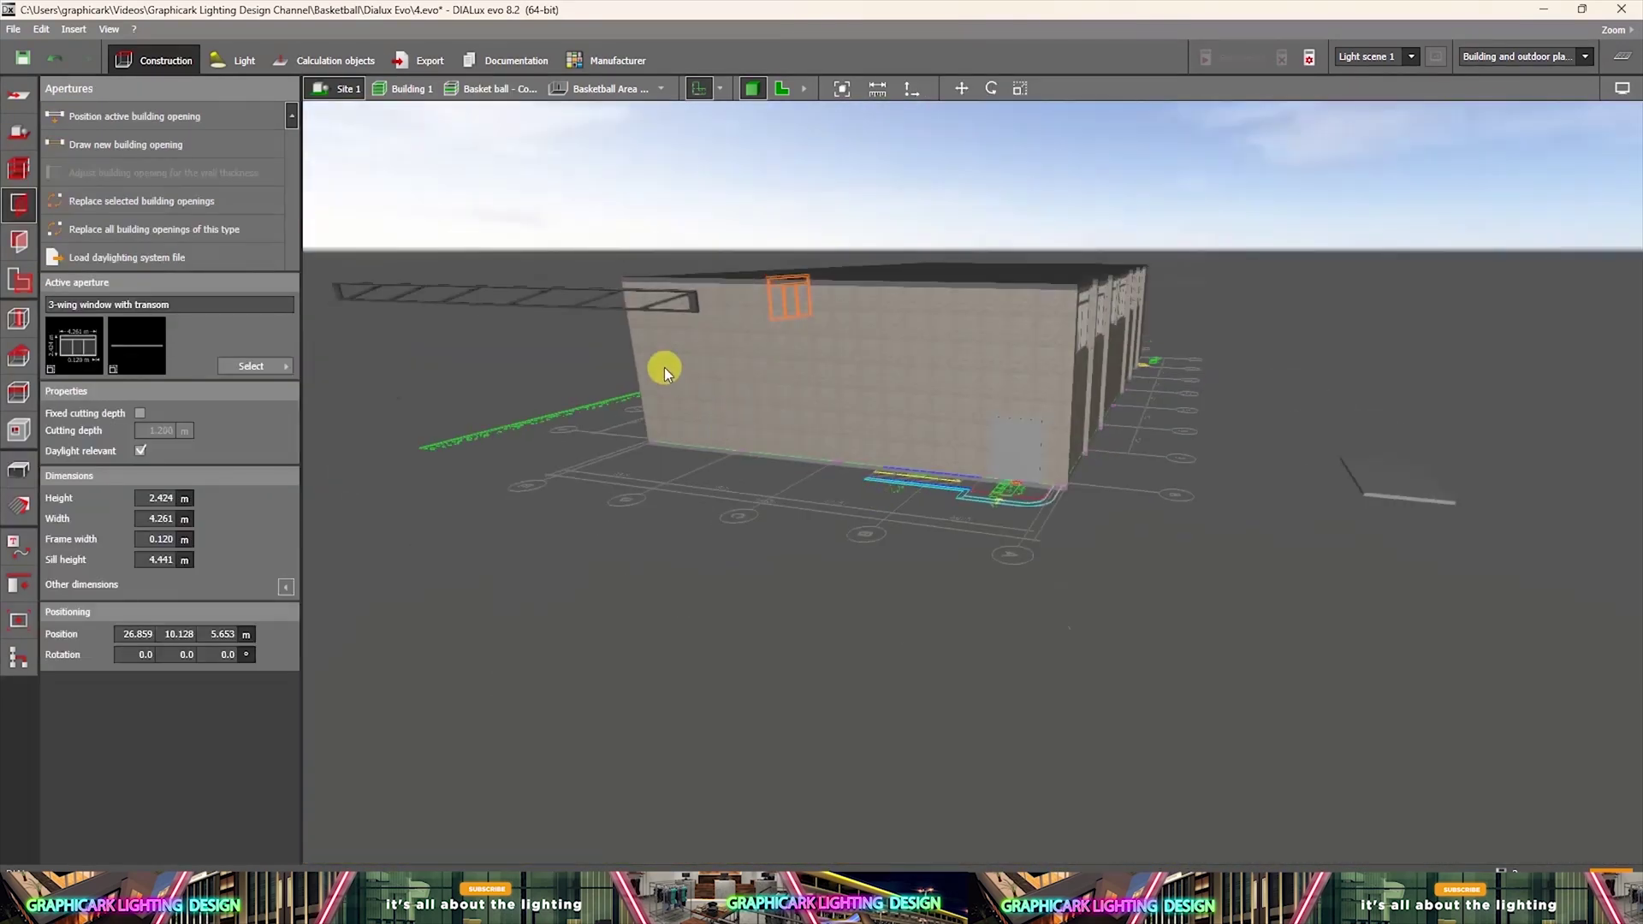
scroll(1241, 396, up, 5)
scroll(1044, 270, up, 3)
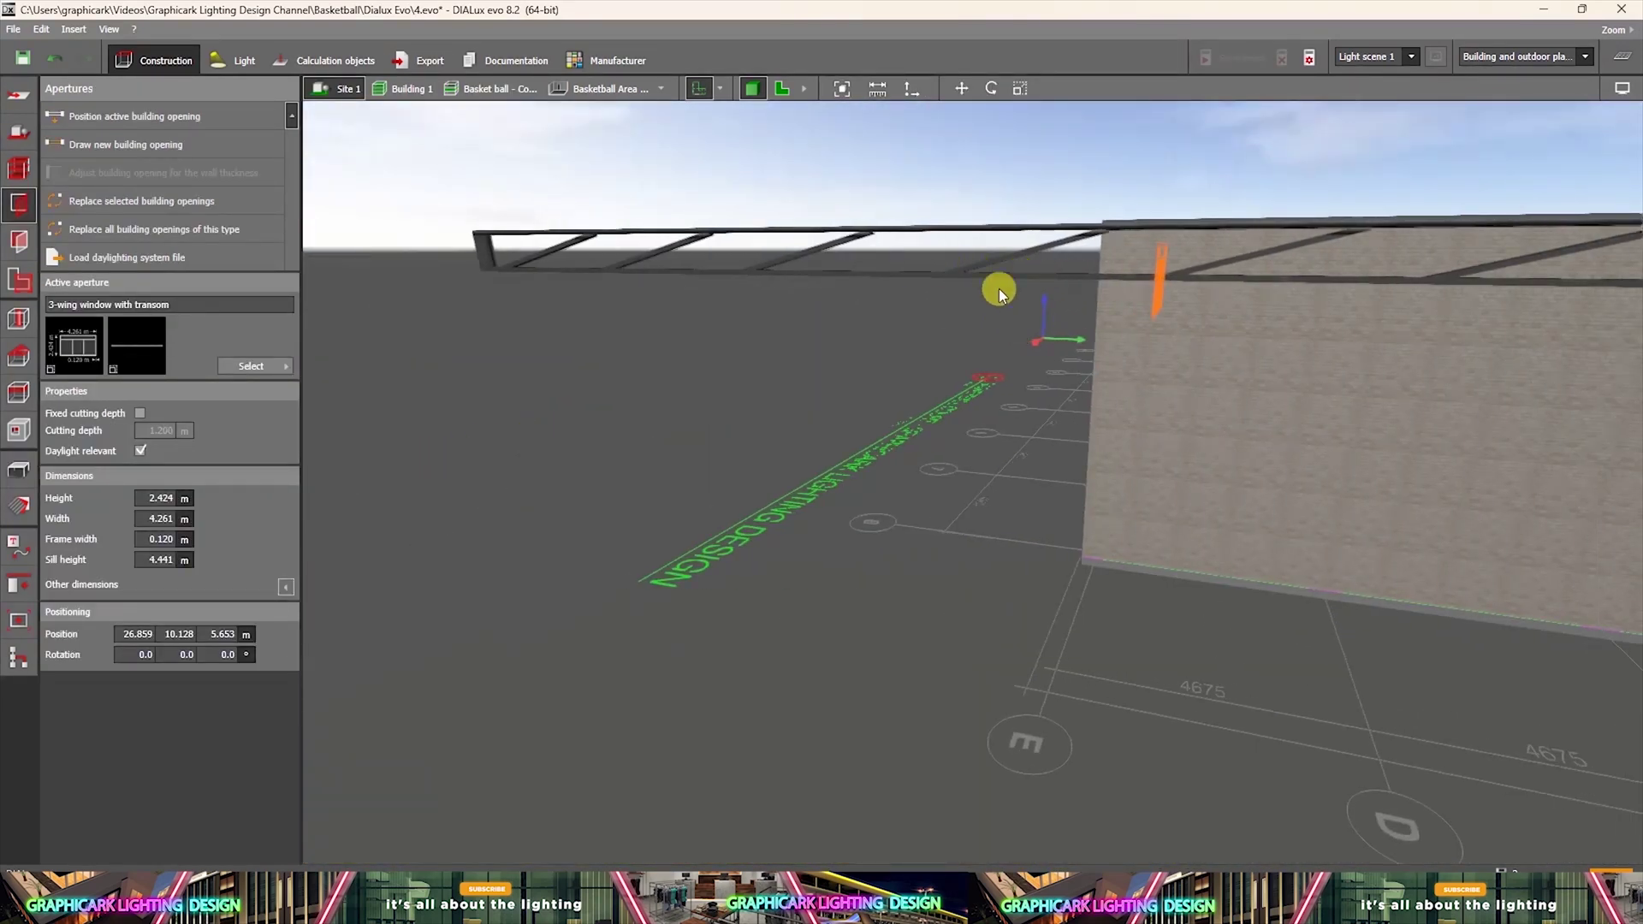
scroll(923, 520, down, 4)
scroll(1014, 527, up, 2)
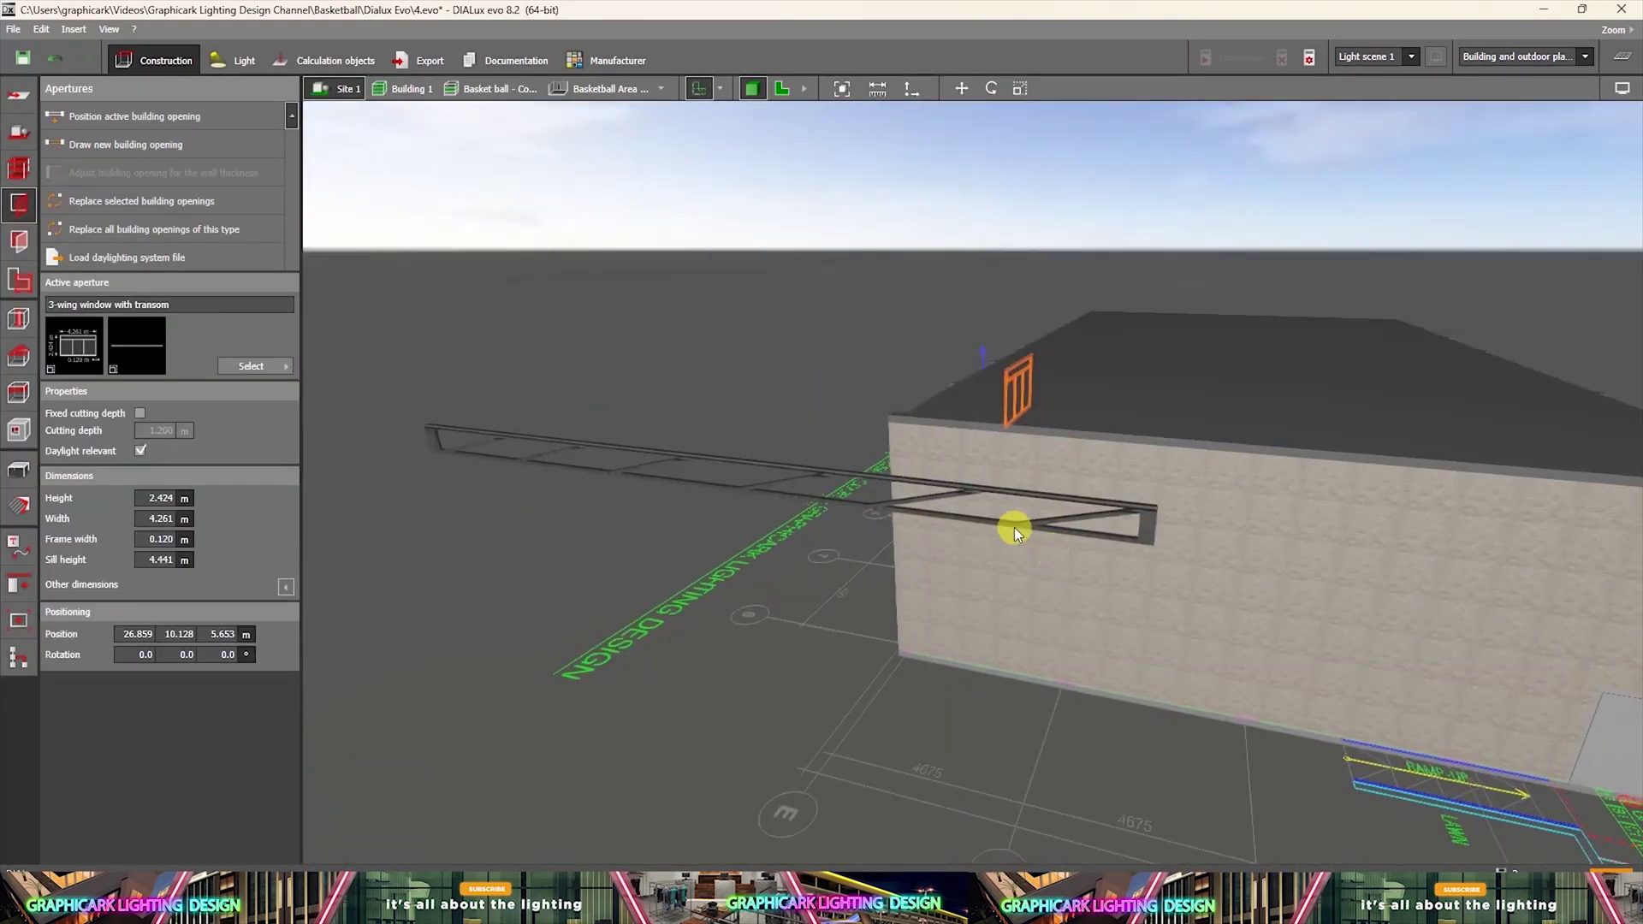
click(659, 484)
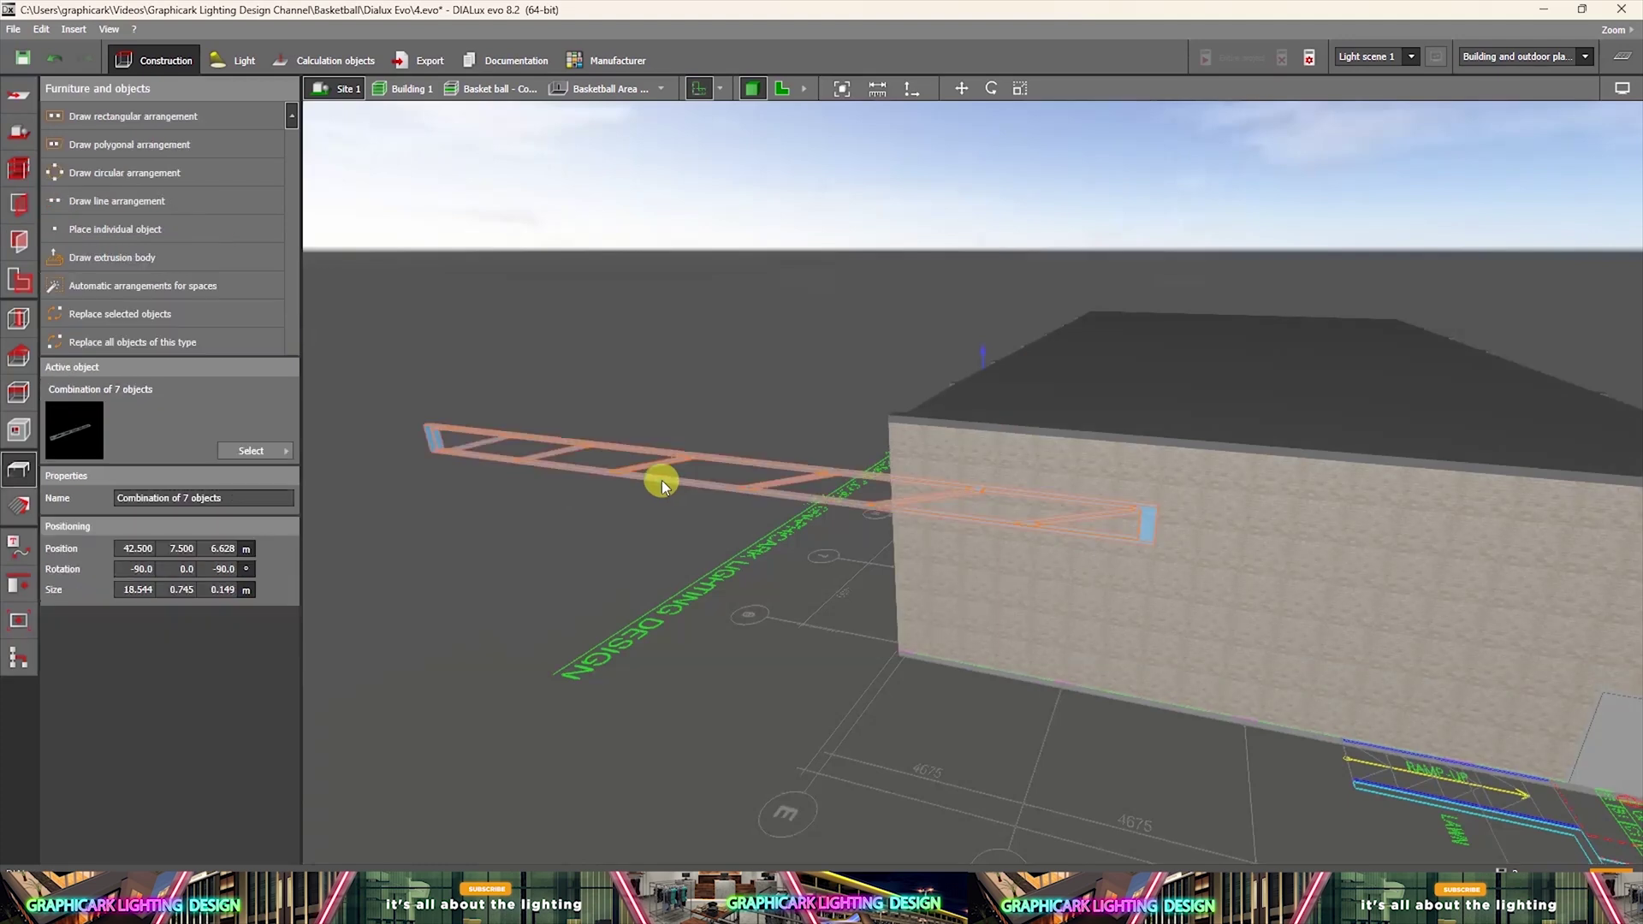
Place the truss across the basketball hall below the roof near the end wall with the Bulls banners, at -5.000, -9.472, 6.628 m.
click(489, 89)
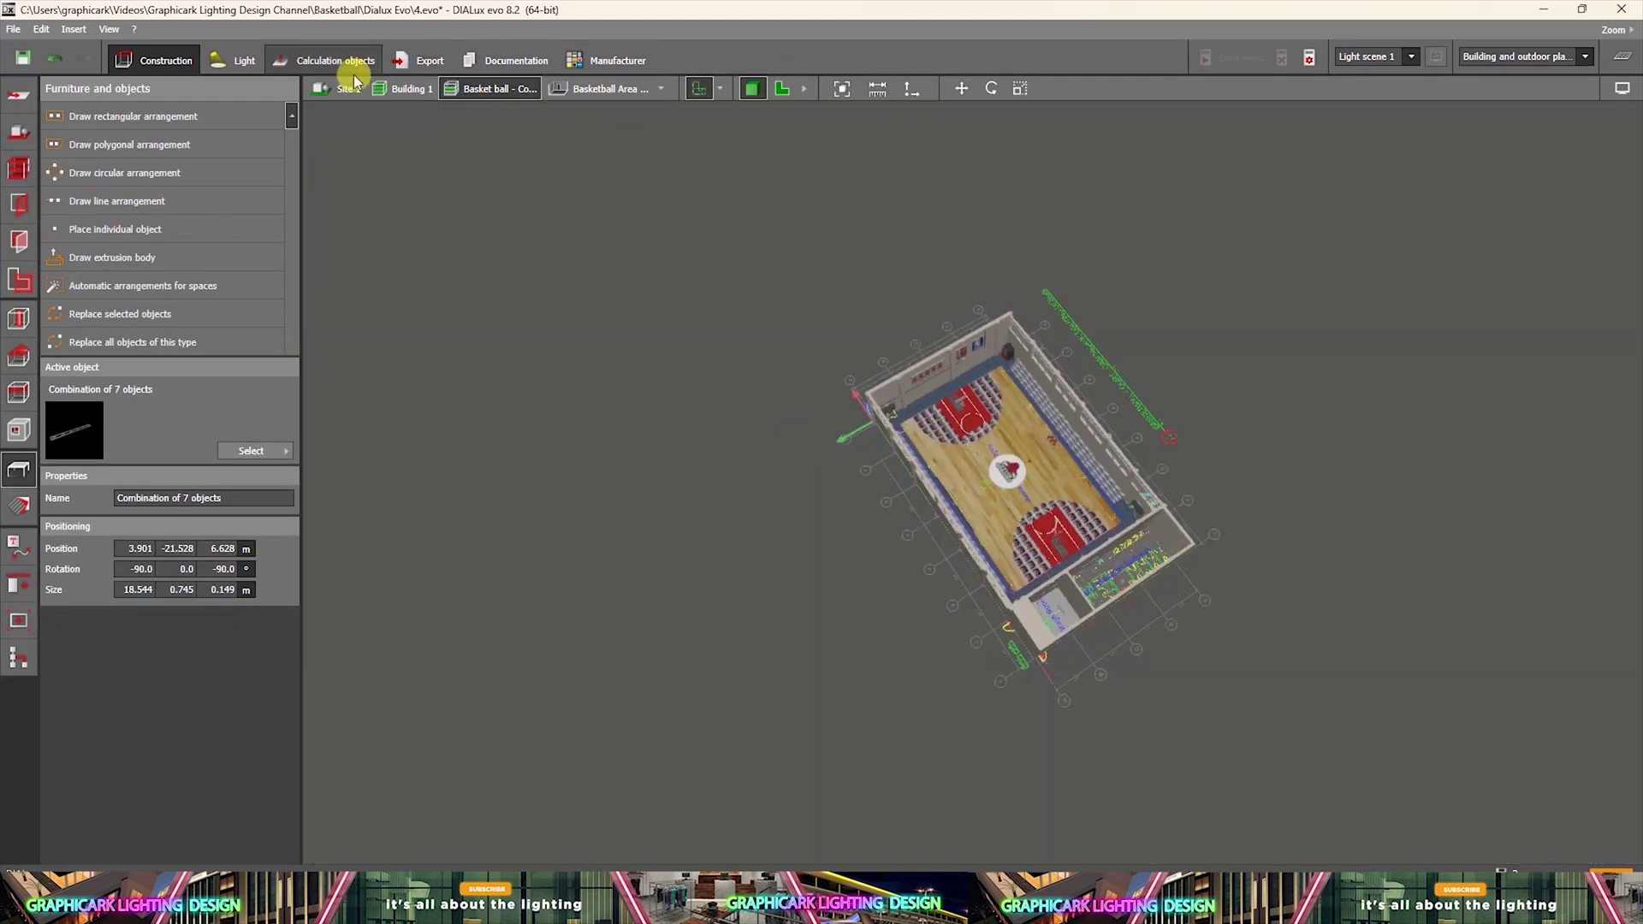
click(353, 87)
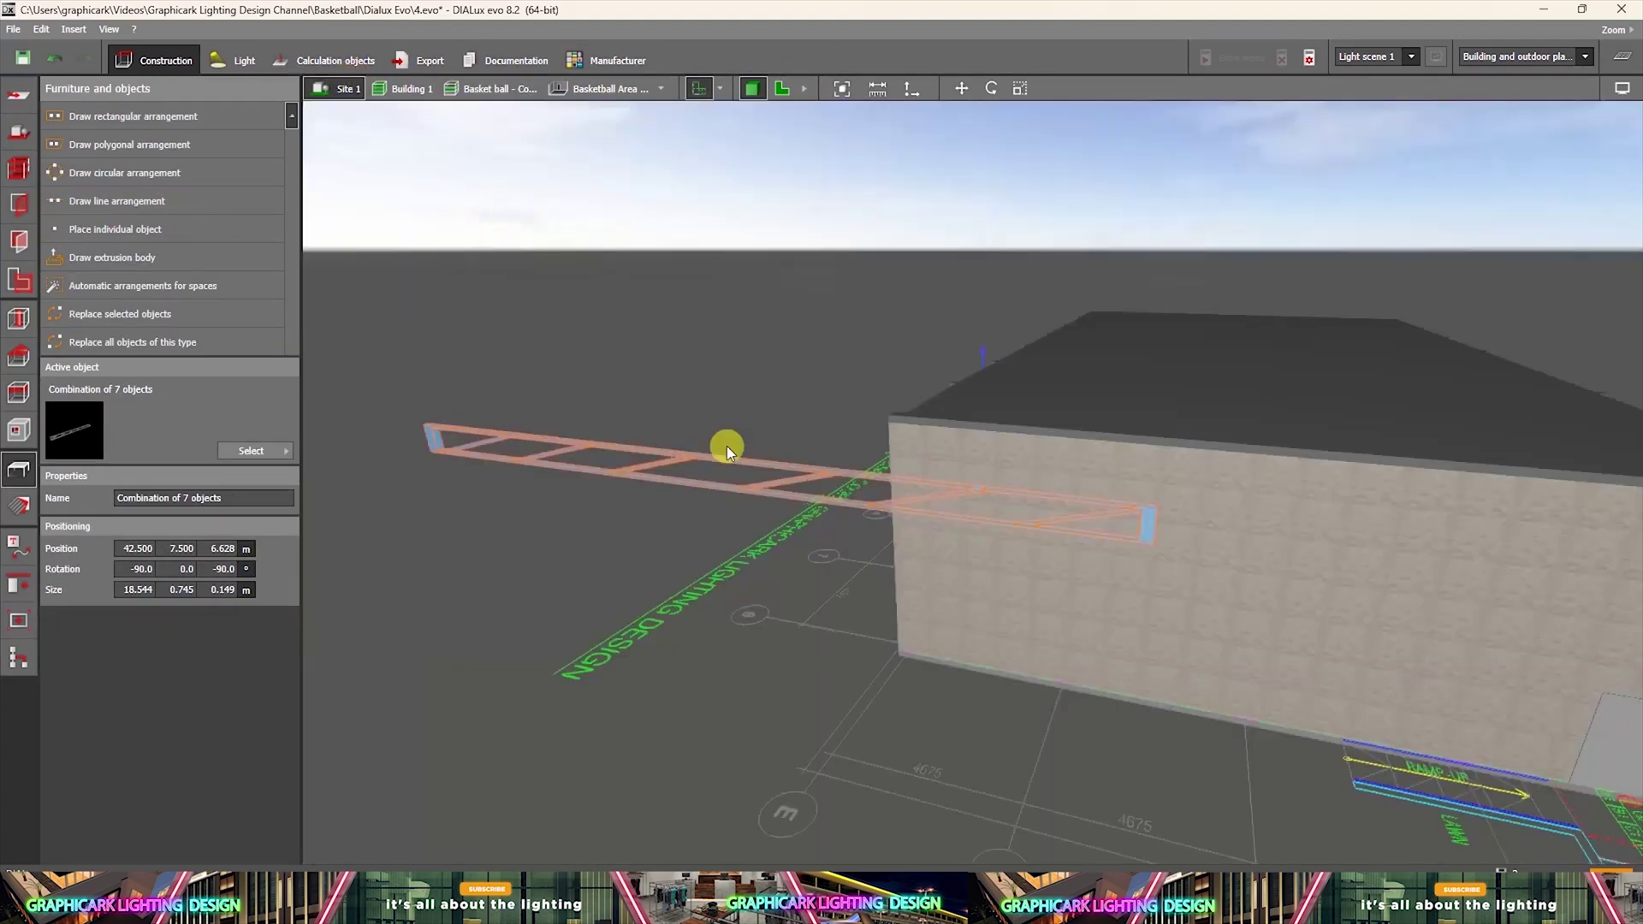
click(659, 89)
scroll(995, 413, up, 5)
right_drag(990, 416, 1224, 428)
middle_drag(1118, 428, 977, 440)
scroll(1041, 429, down, 3)
middle_drag(583, 533, 1174, 624)
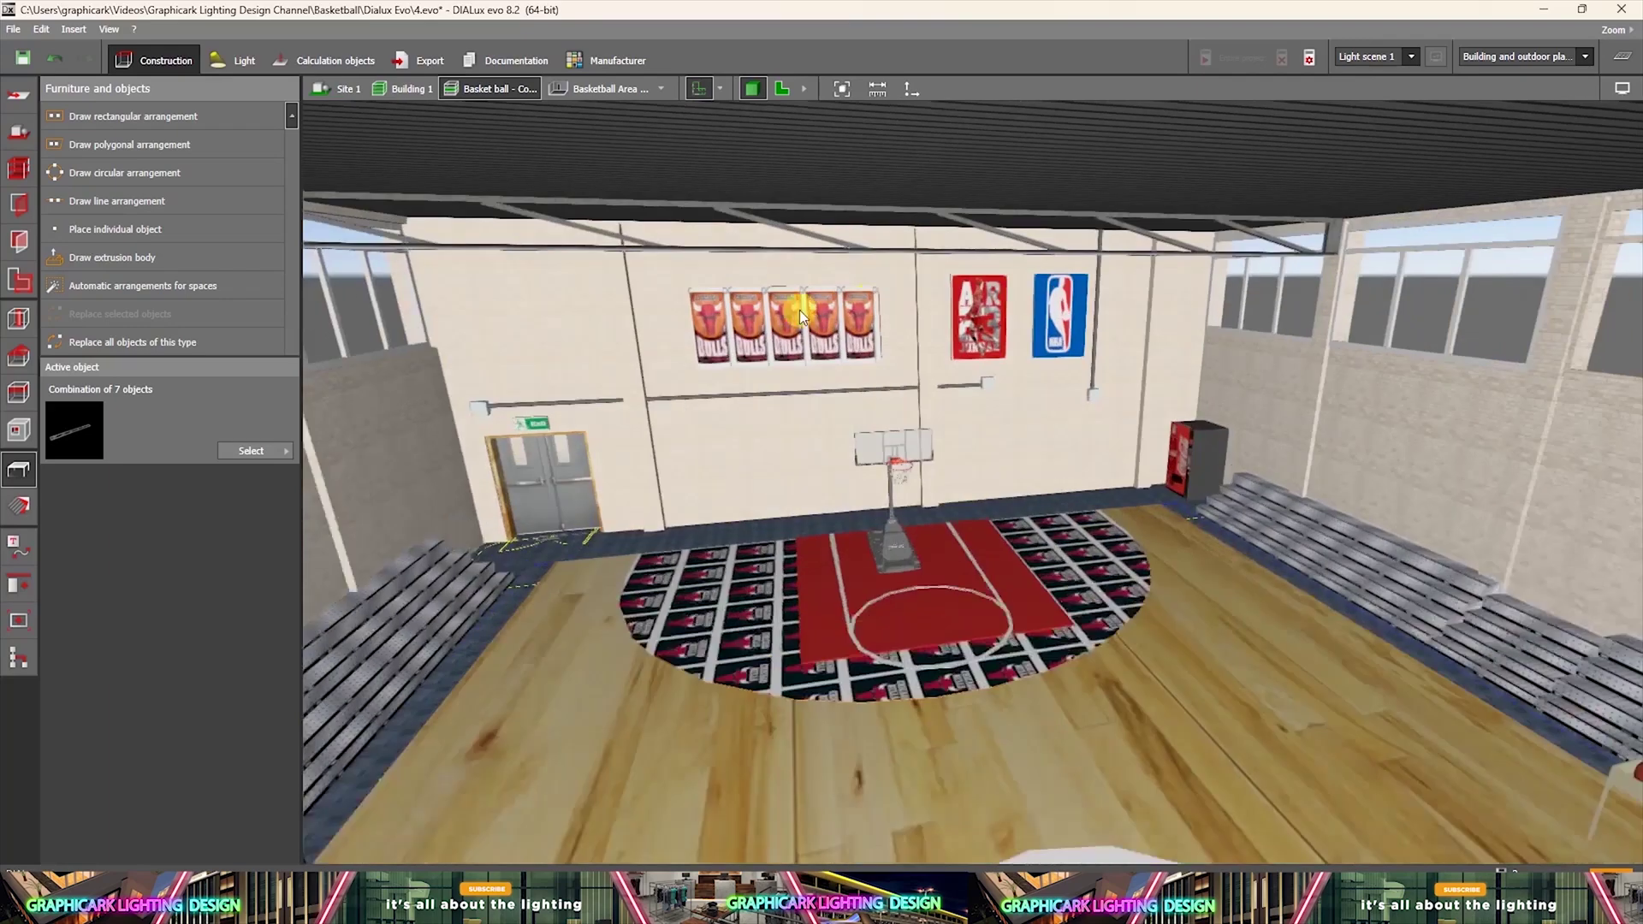
middle_drag(799, 310, 923, 365)
Align the truss in plan with the columns on grid axis 7, at X -4.896 m, and check it in 3D.
right_click(932, 375)
click(782, 88)
middle_drag(873, 528, 867, 702)
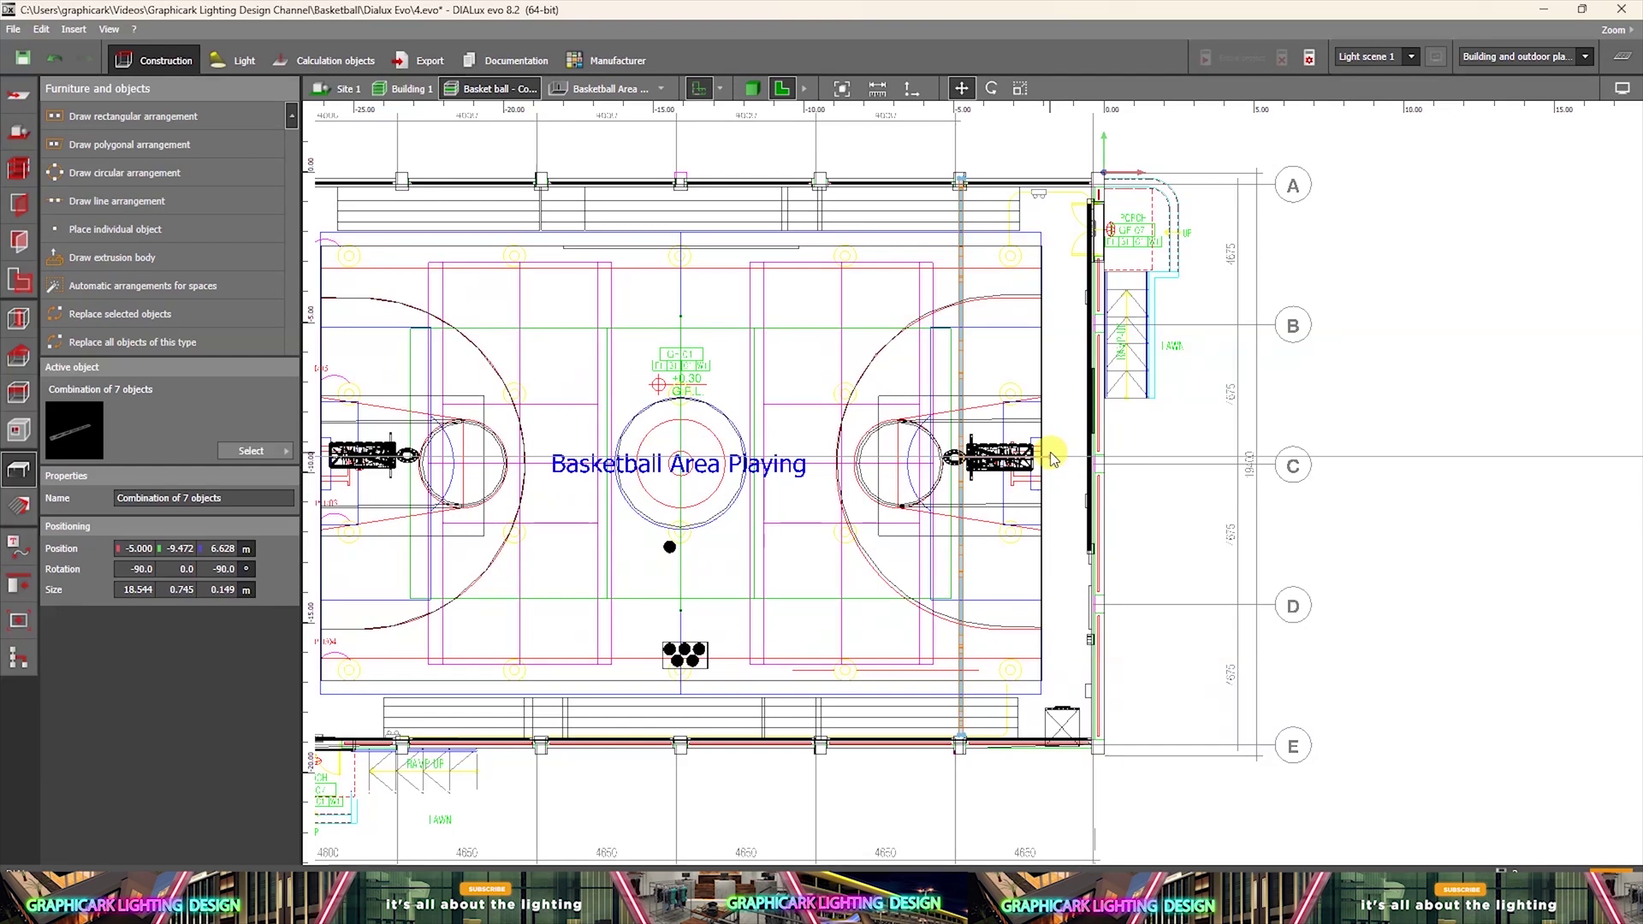
scroll(962, 459, up, 2)
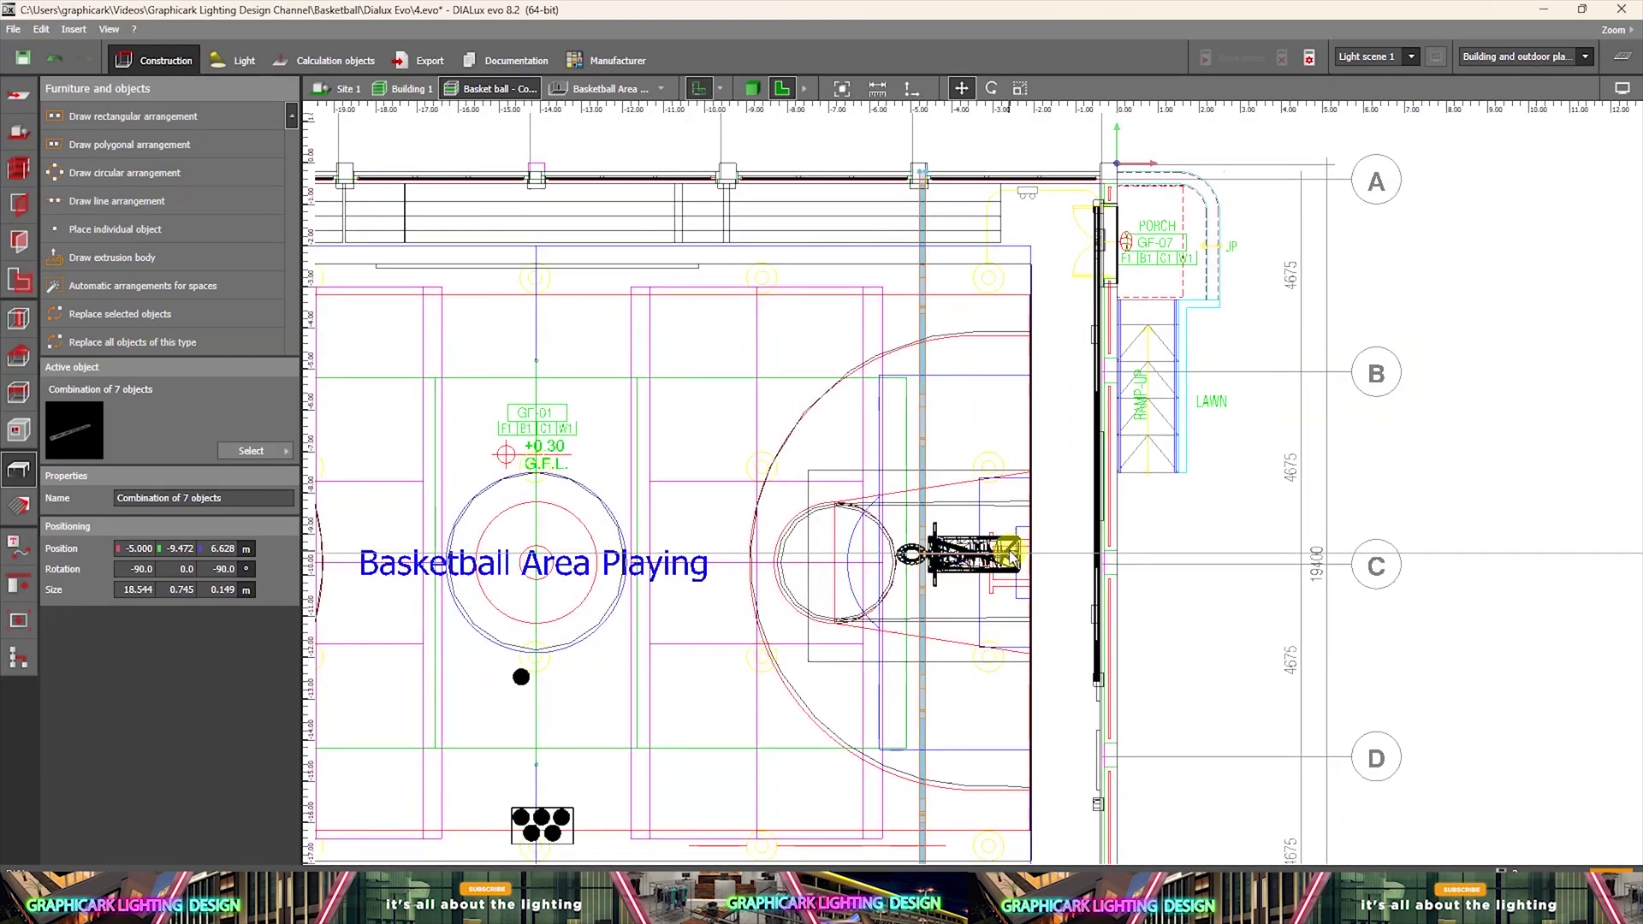
drag(1004, 548, 1000, 546)
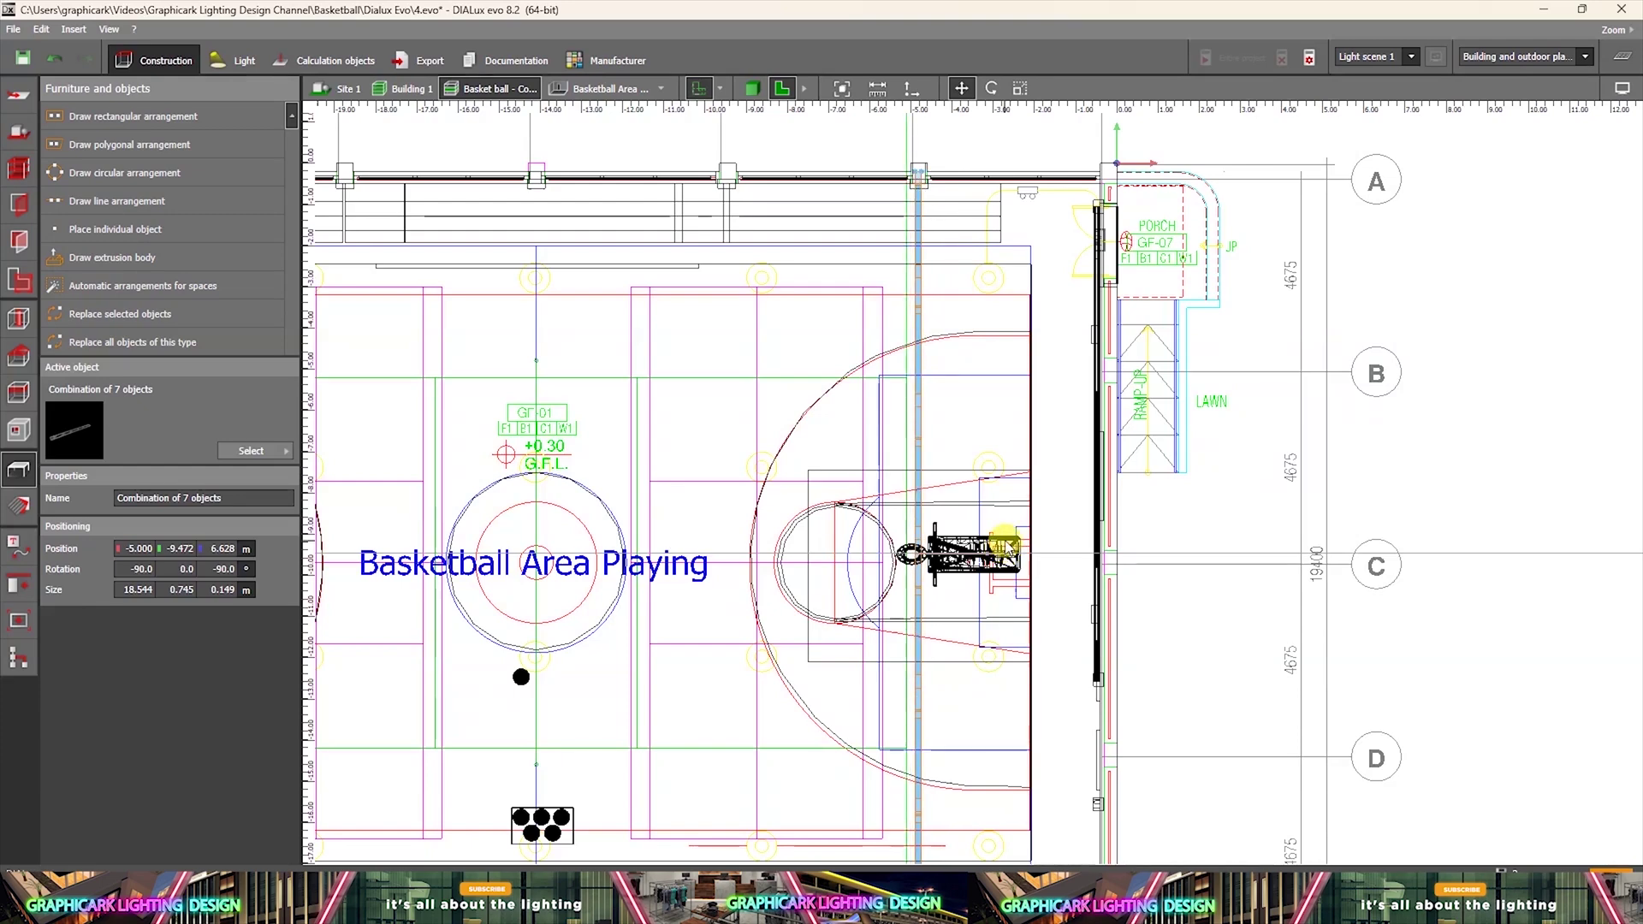
click(752, 89)
right_drag(1180, 585, 977, 332)
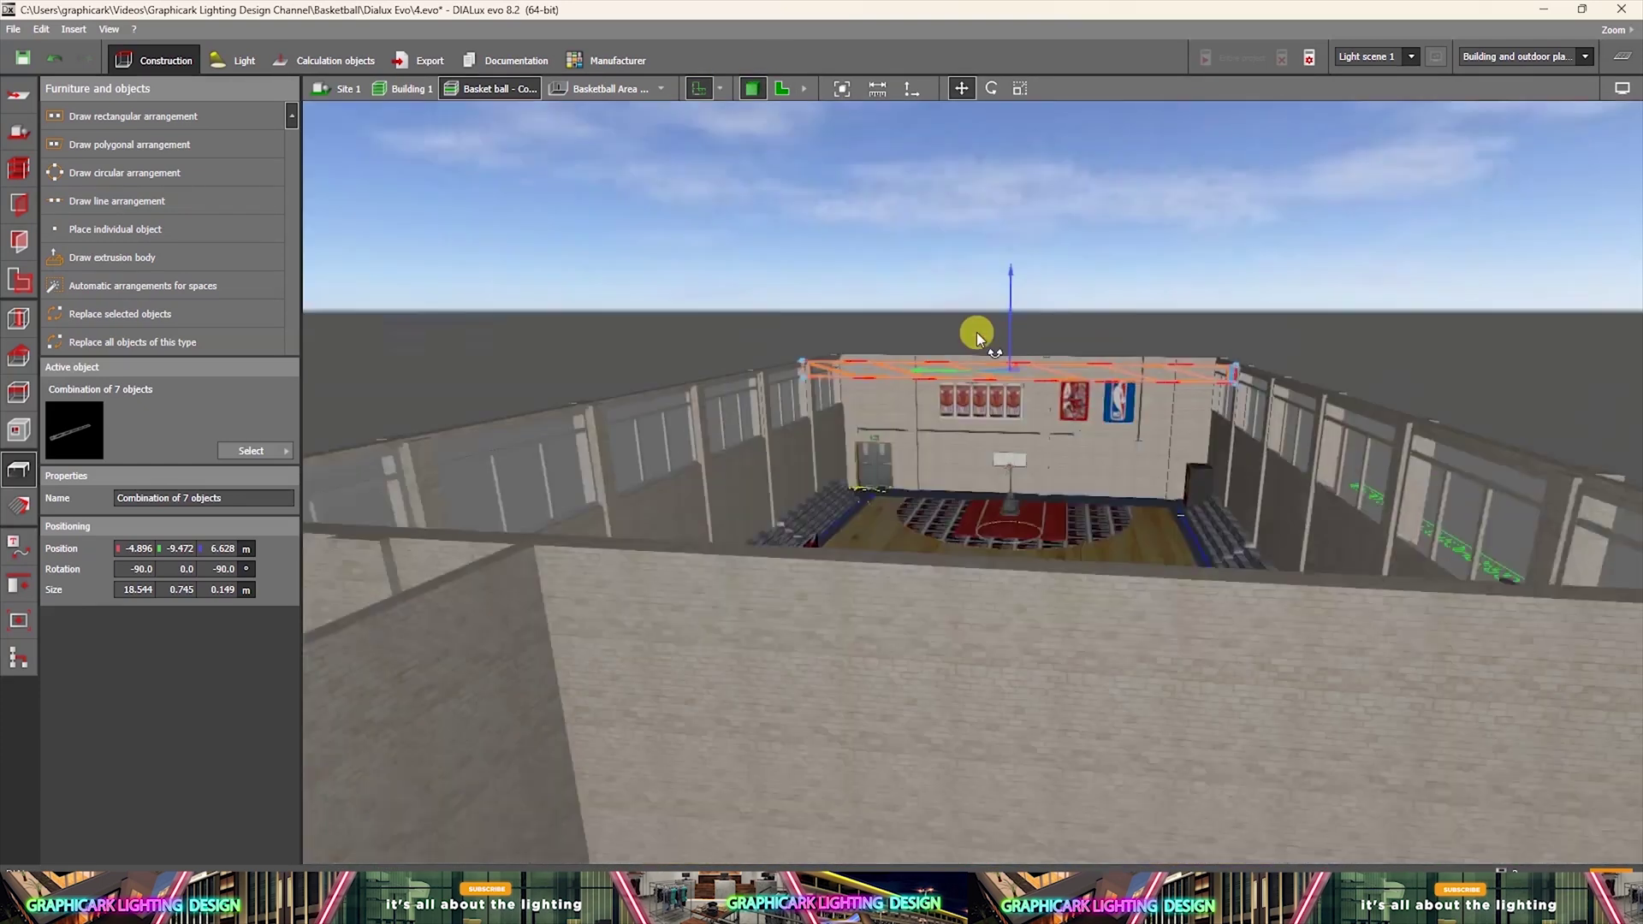
scroll(1004, 539, up, 5)
drag(1004, 540, 1410, 183)
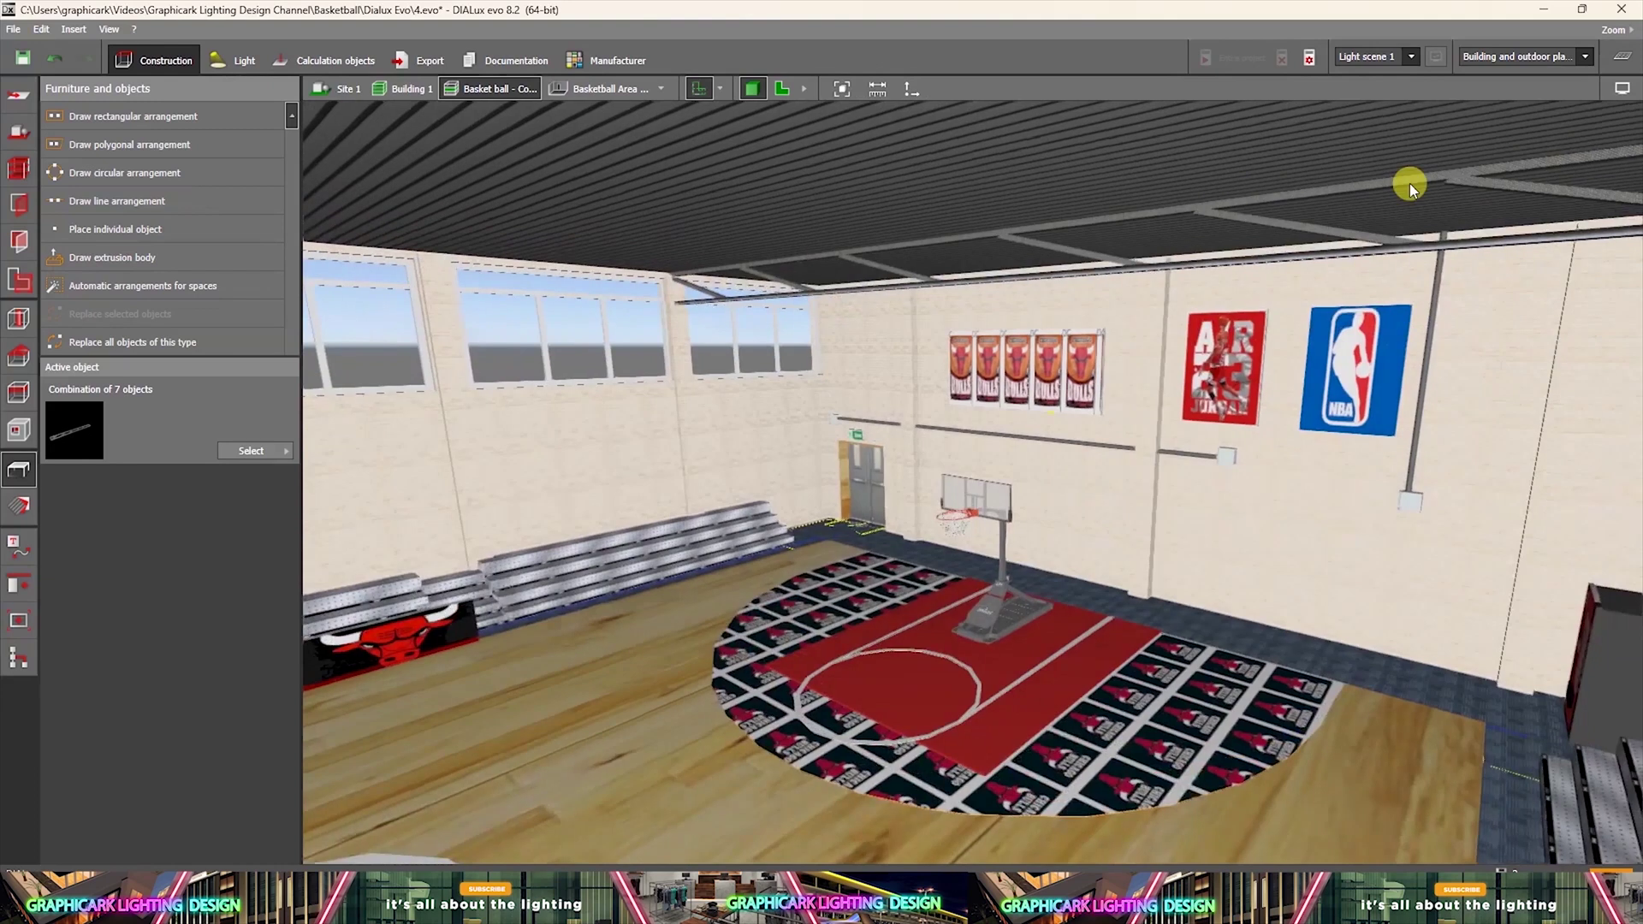
drag(1019, 297, 849, 418)
Copy the truss from grid axis 7 to the next pair of columns, at X -9.399 m.
click(964, 277)
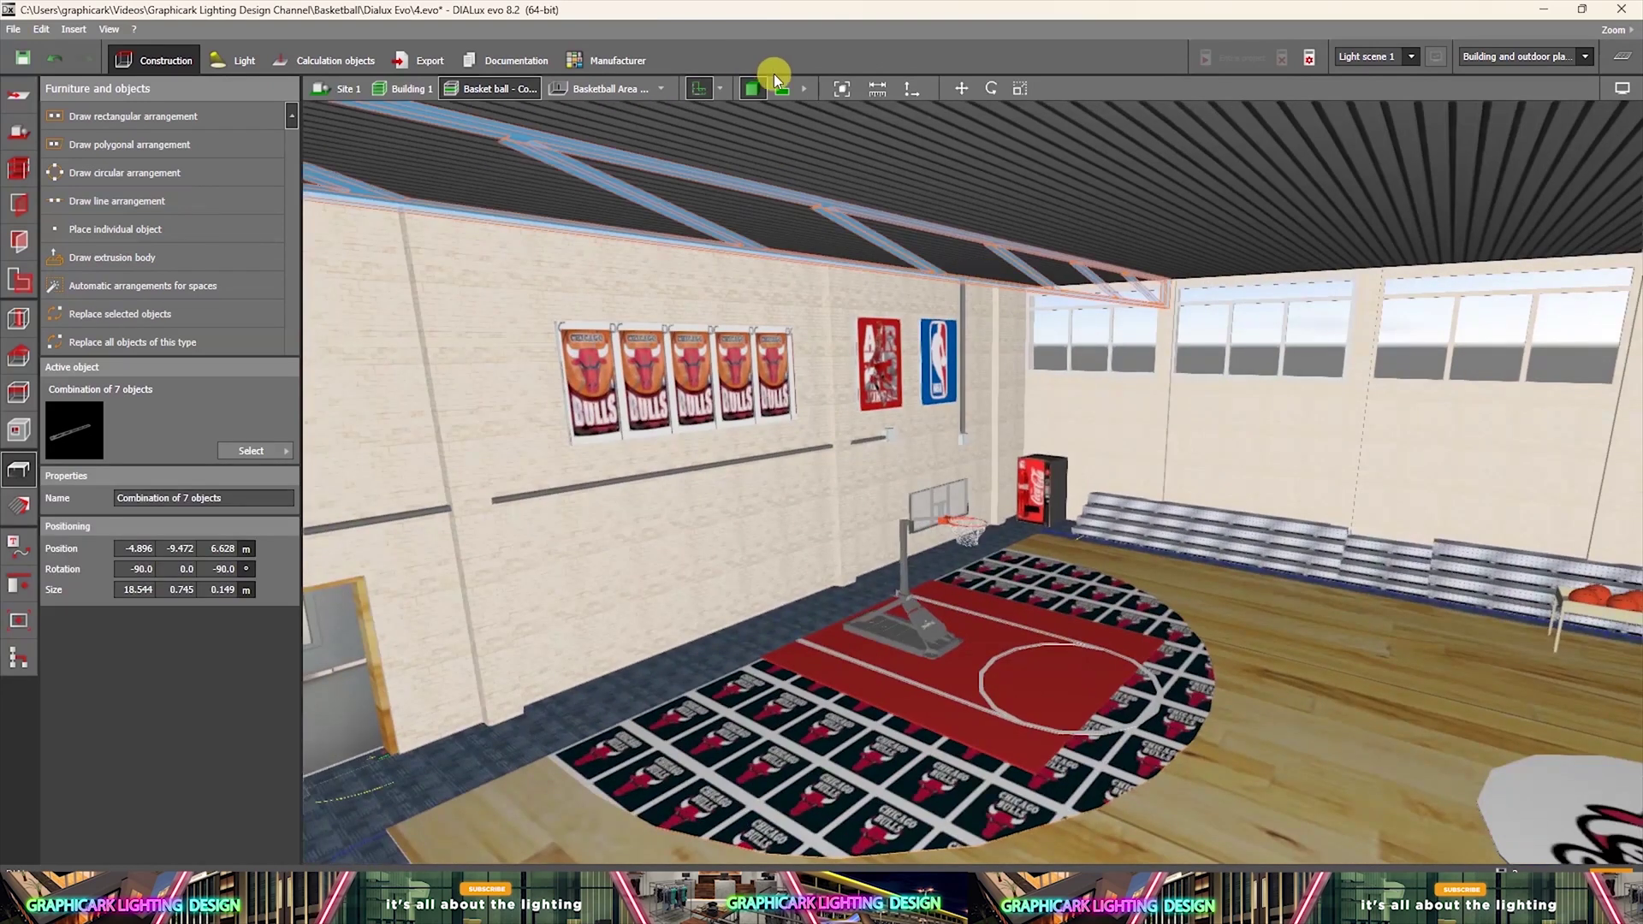
click(781, 88)
scroll(976, 541, down, 2)
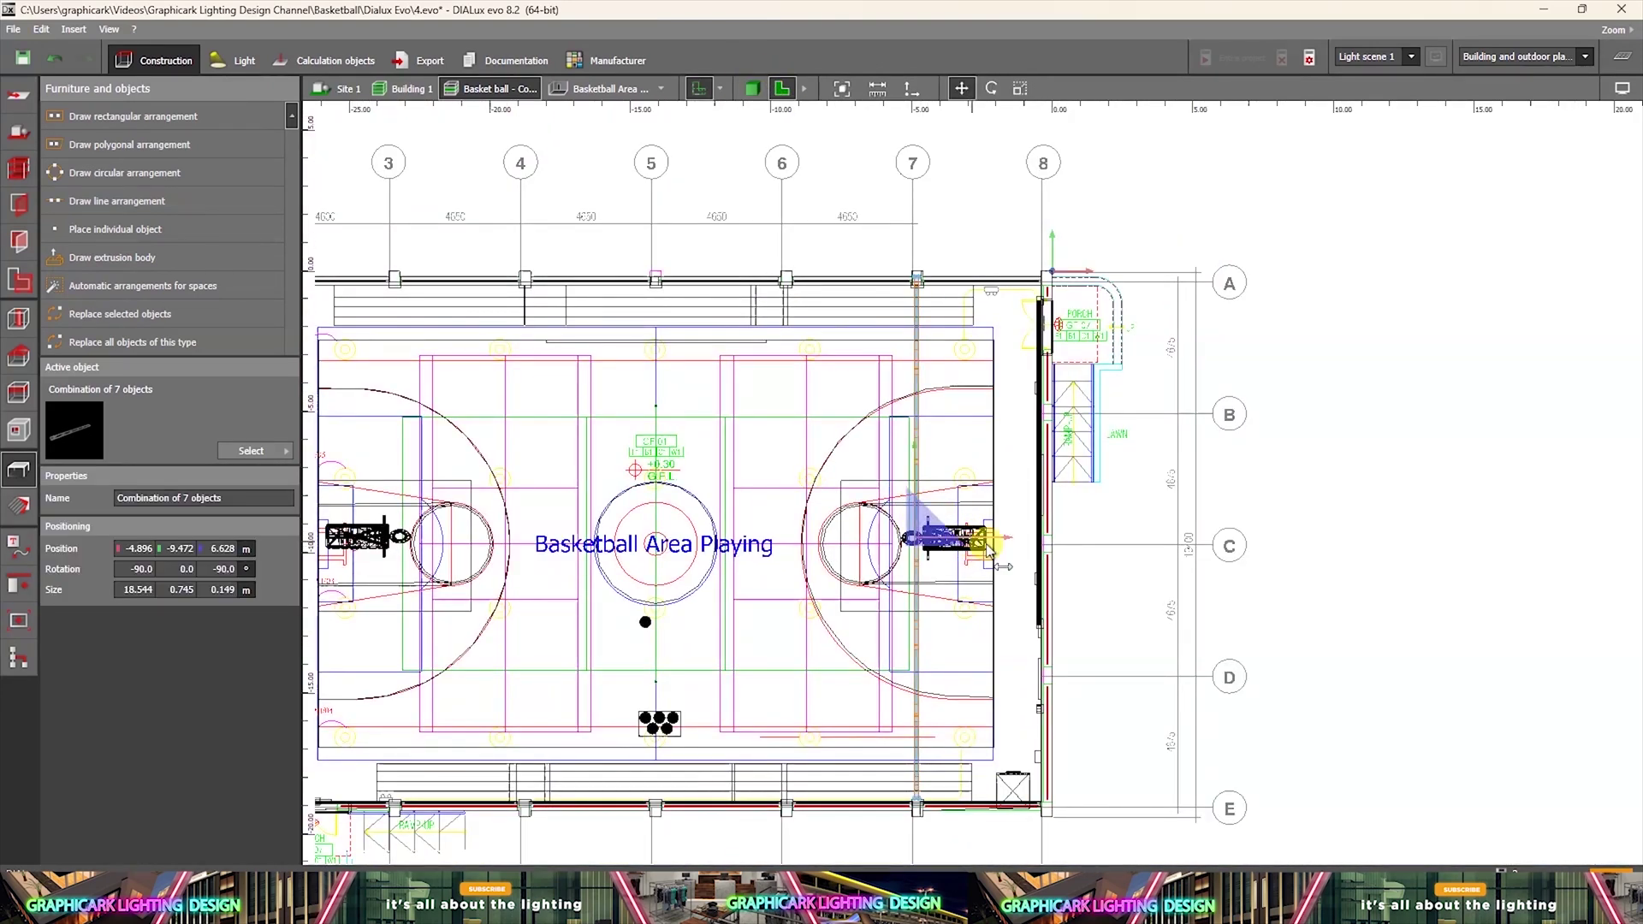
click(750, 88)
drag(661, 417, 918, 557)
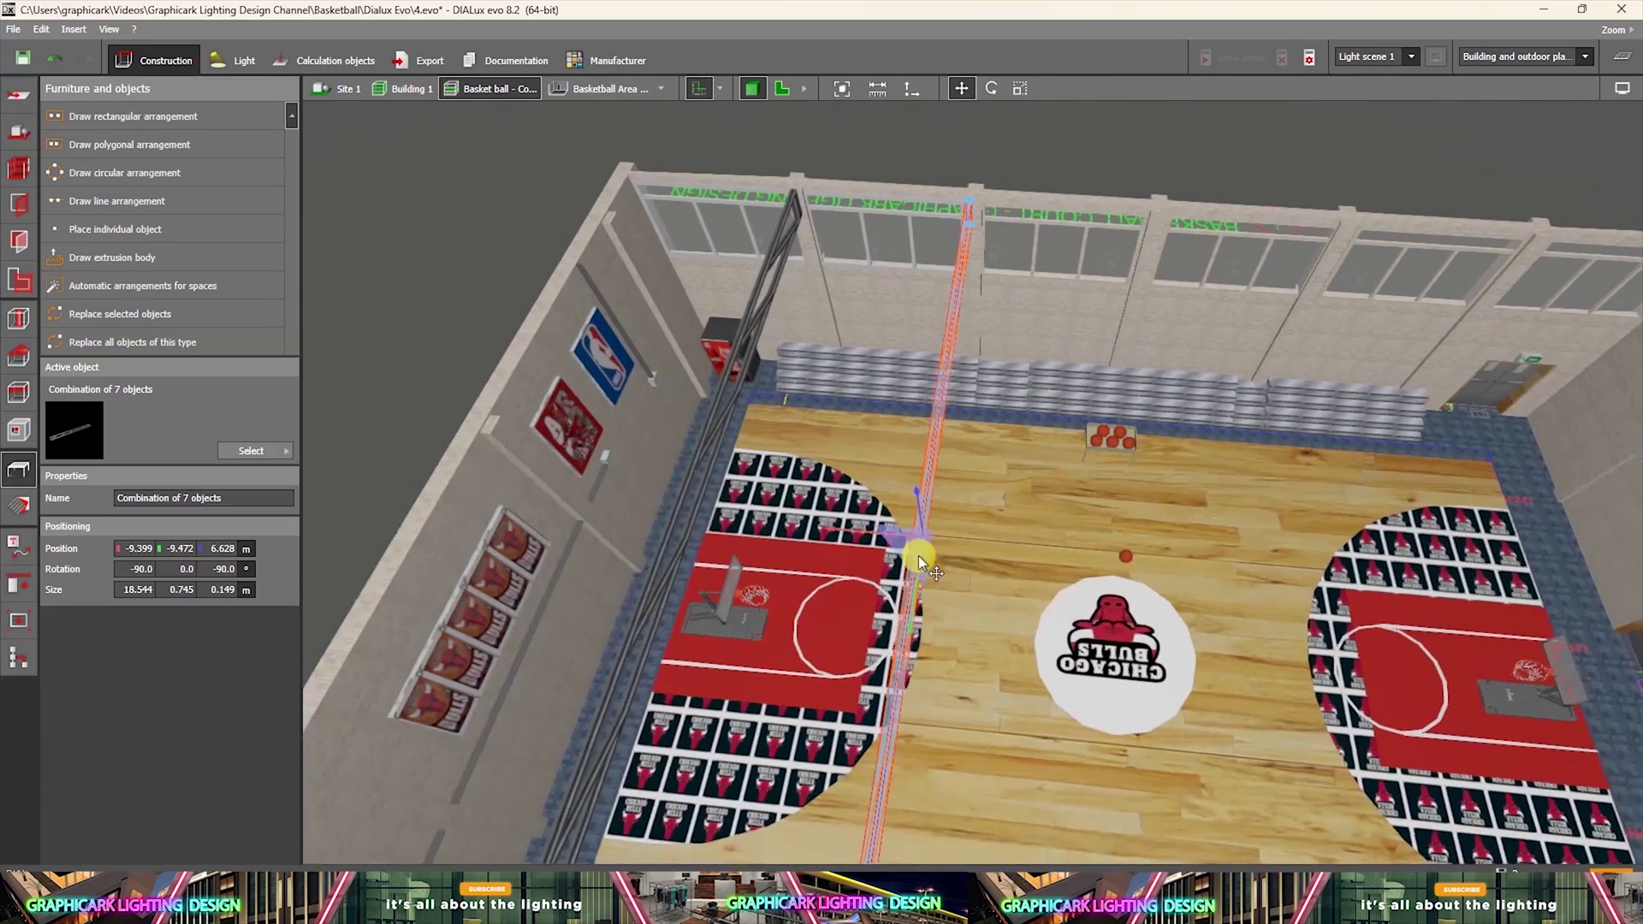
drag(829, 527, 984, 563)
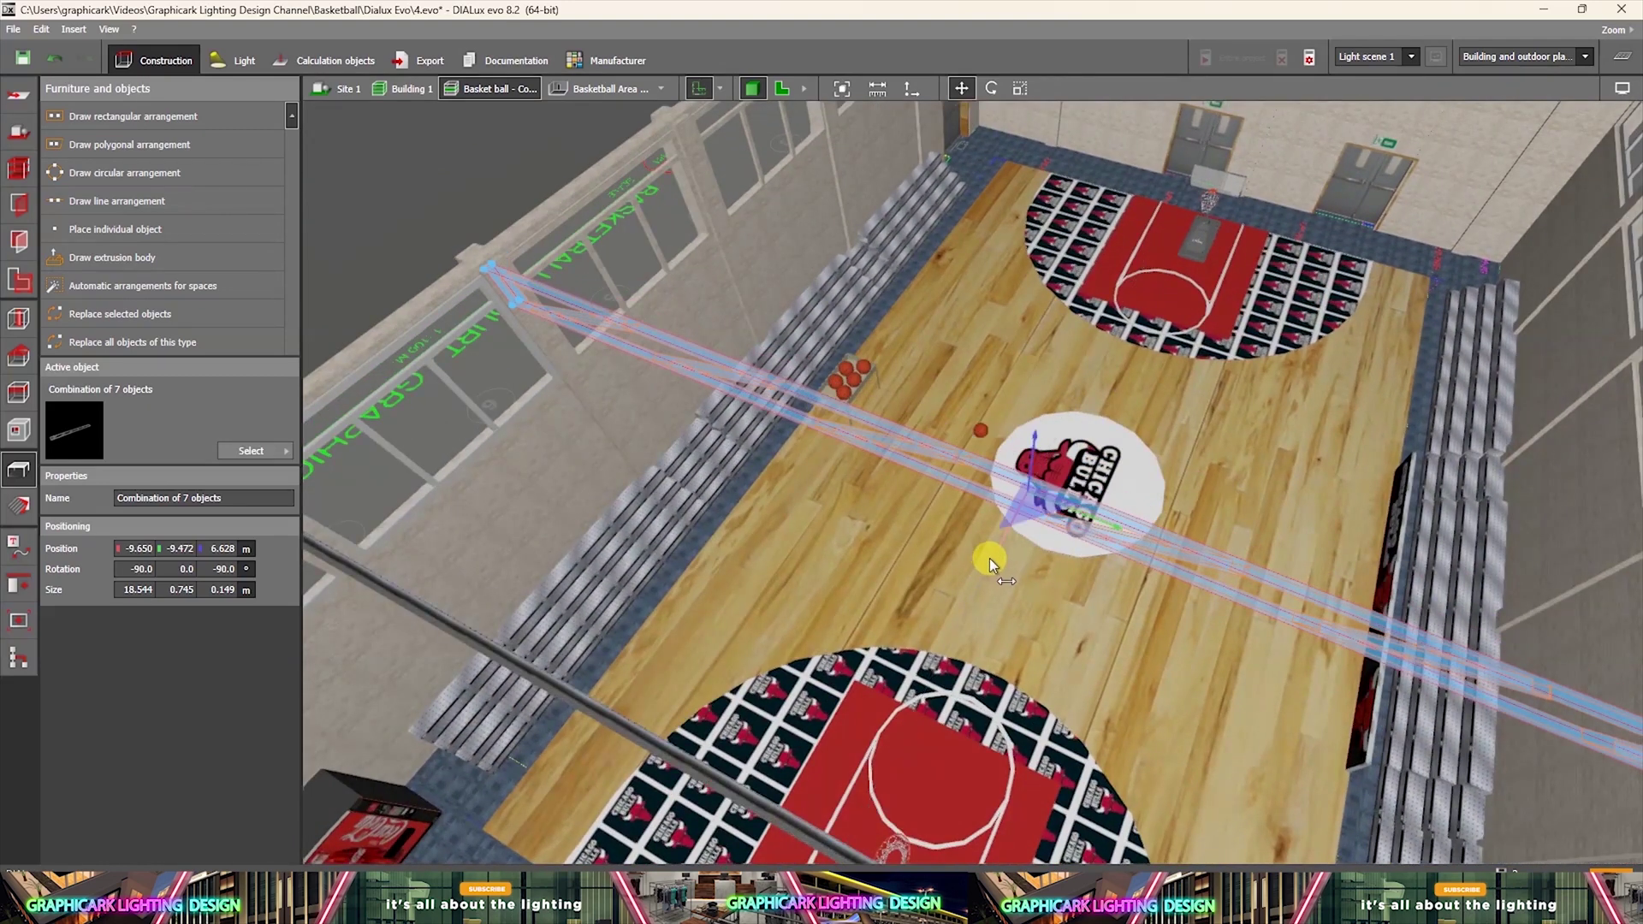
scroll(972, 612, down, 4)
drag(1276, 392, 1173, 459)
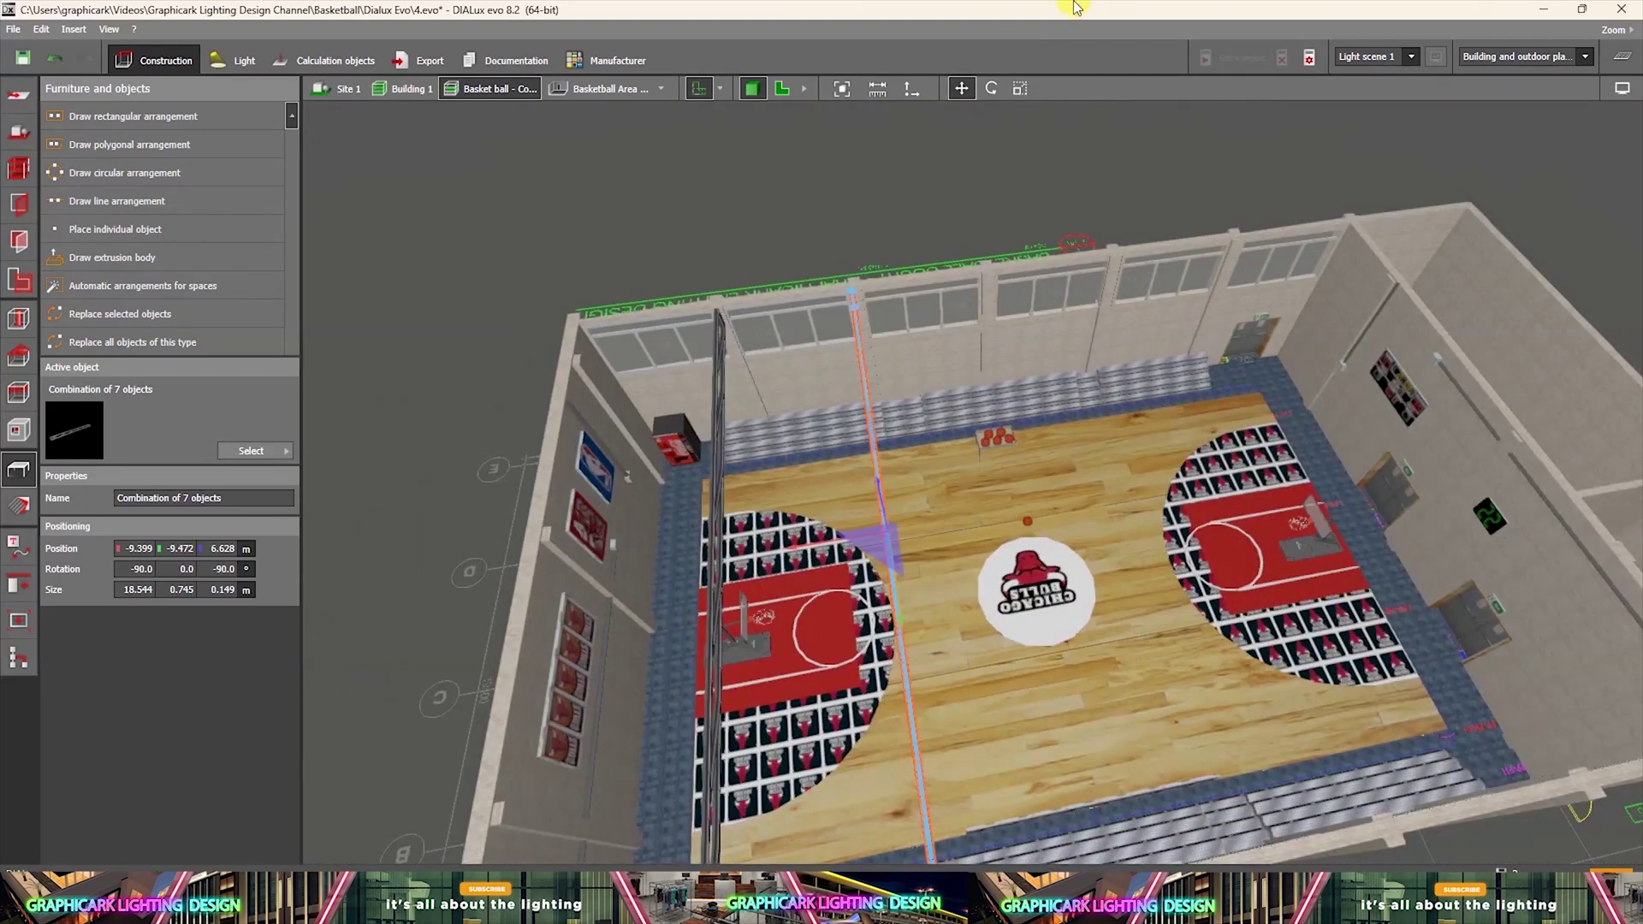
Align the second truss in plan with the columns on grid axis 6, at X -9.476 m.
click(781, 88)
scroll(865, 454, up, 5)
middle_drag(861, 448, 932, 532)
drag(928, 530, 925, 521)
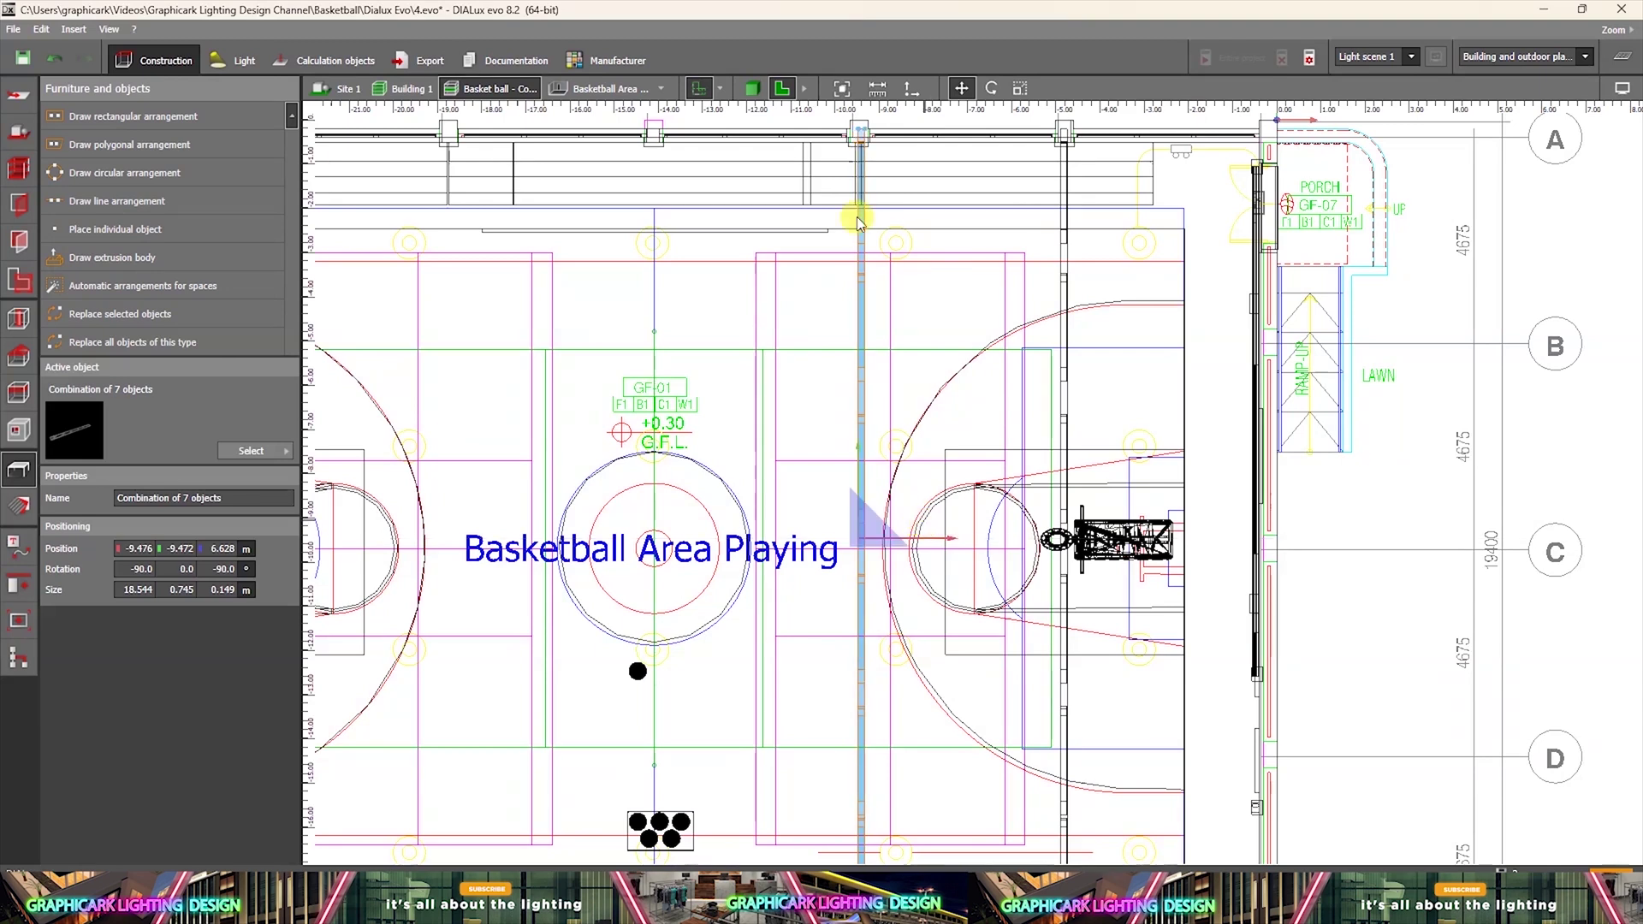
click(749, 87)
middle_drag(803, 317, 832, 476)
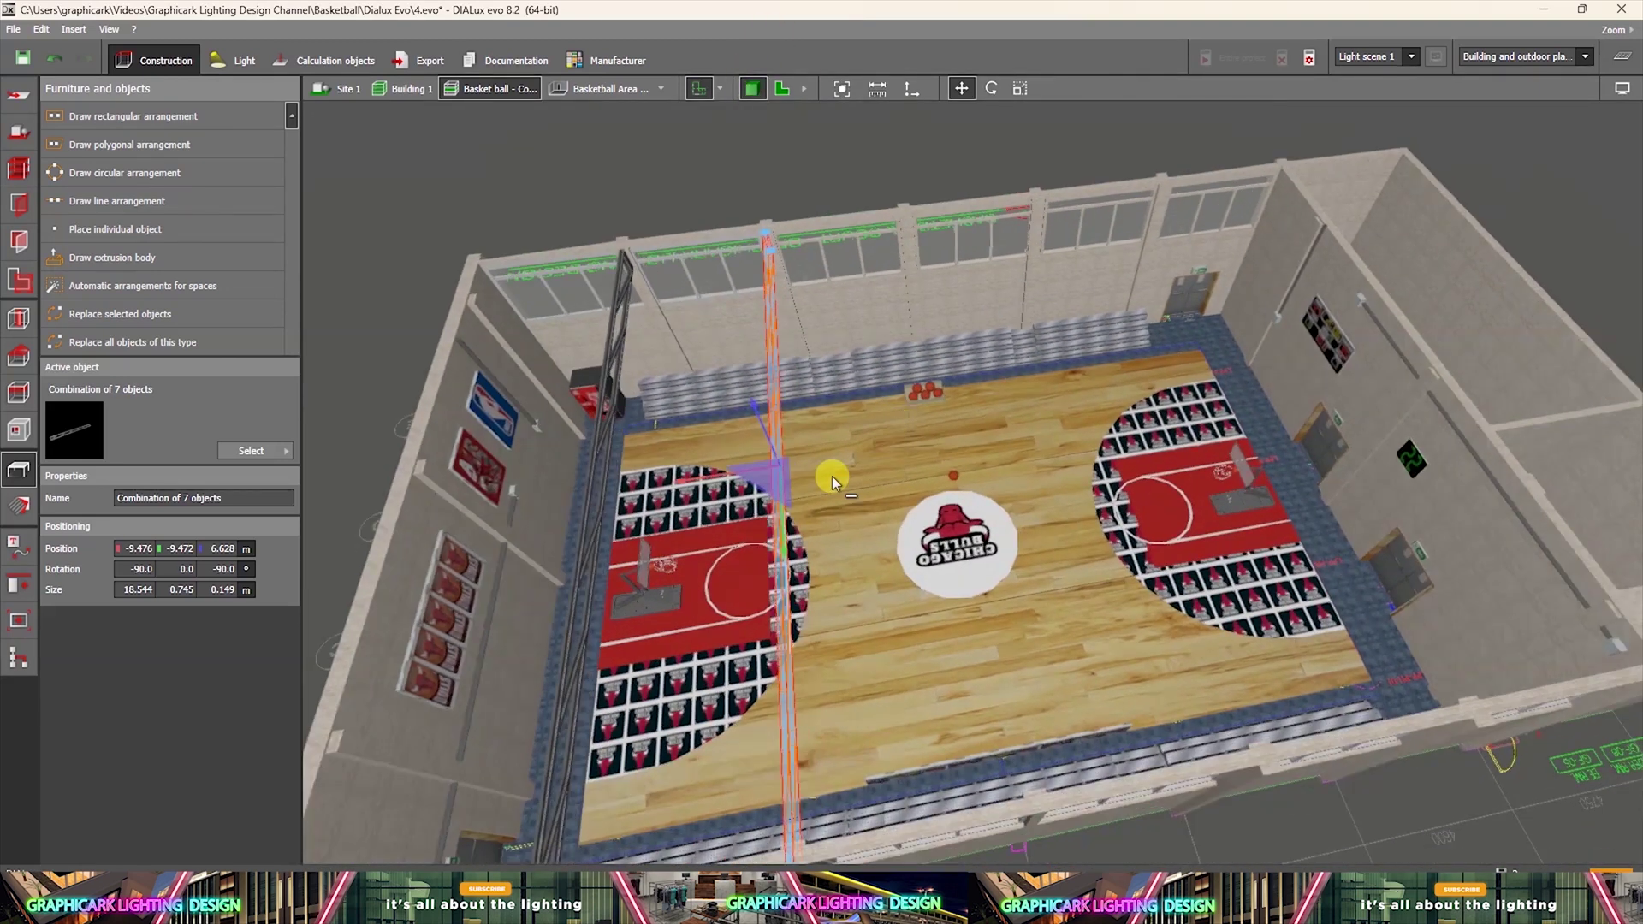
Copy the second truss to the columns on grid axis 5 above the centre logo, at X -14.325 m.
drag(758, 484, 897, 423)
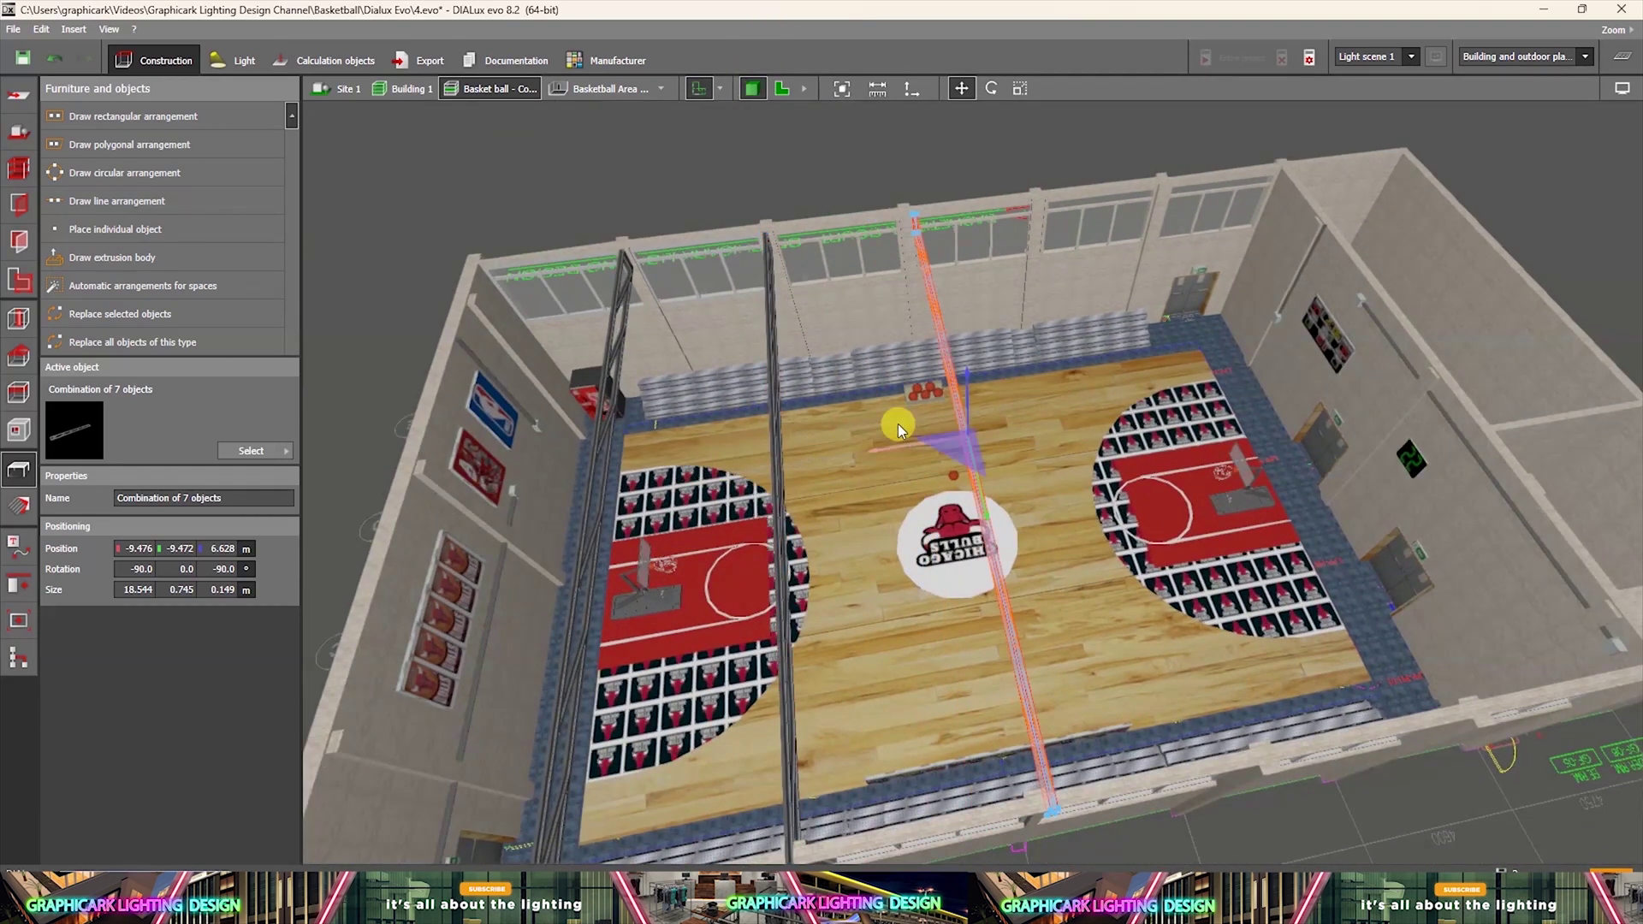
scroll(919, 553, up, 3)
middle_drag(919, 553, 918, 551)
right_drag(900, 558, 912, 548)
drag(902, 557, 882, 562)
scroll(885, 561, down, 4)
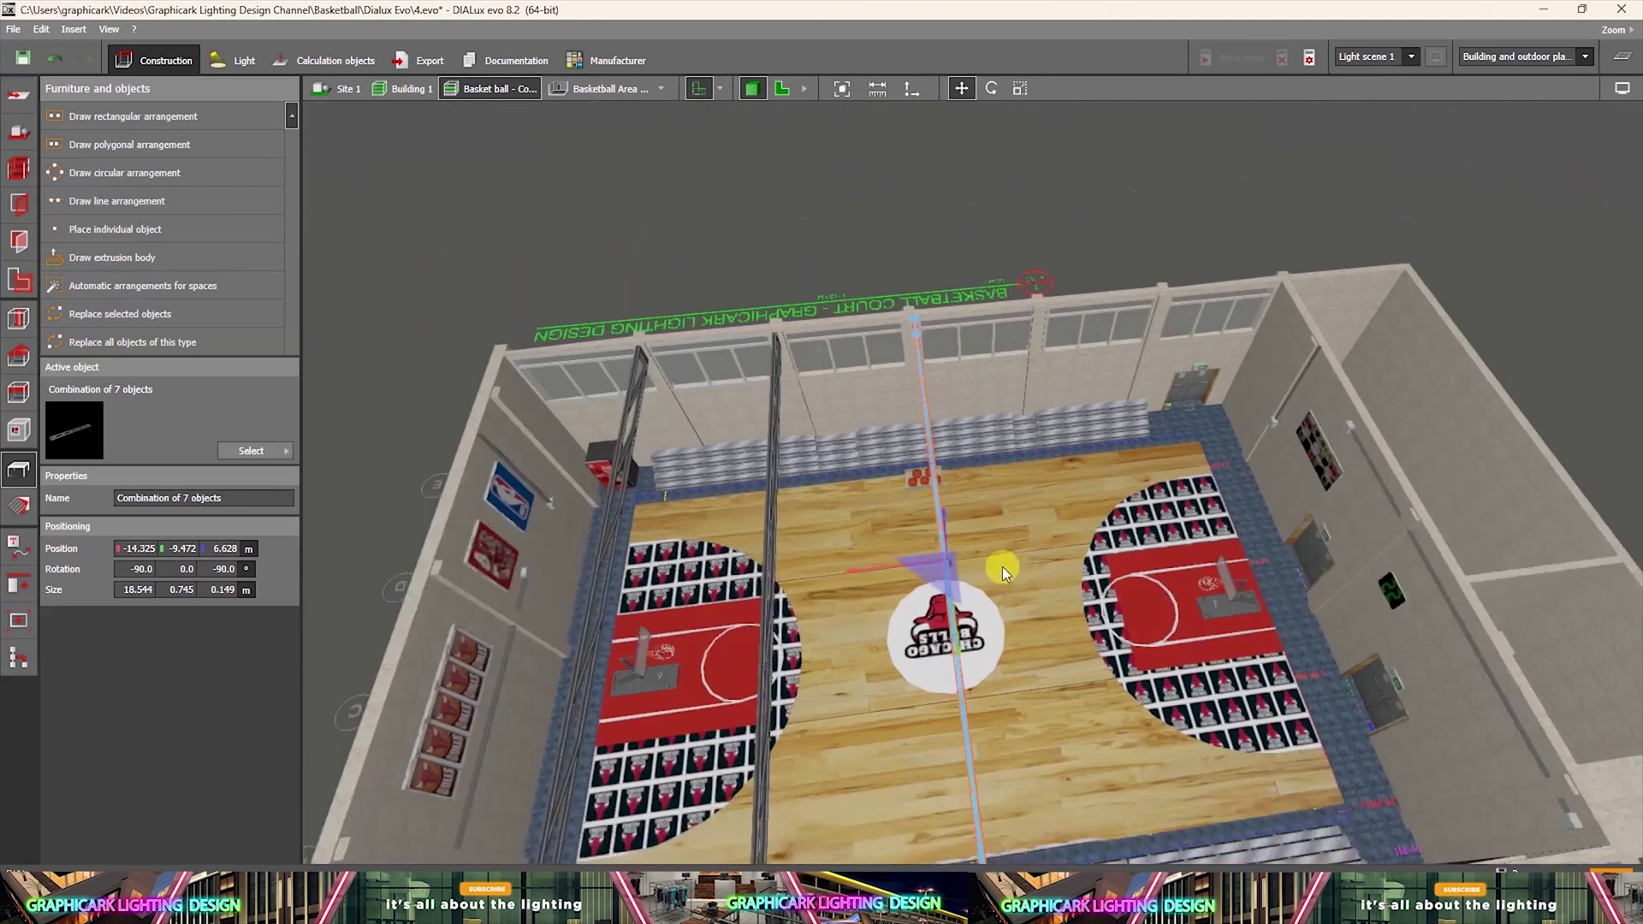
Copy the truss from grid axis 5 to the columns on grid axis 4.
middle_drag(1003, 566, 784, 548)
drag(632, 510, 1036, 493)
scroll(839, 490, up, 4)
scroll(905, 539, down, 4)
Duplicate the truss once more and move the copy near grid axis 3, at X -23.600 m.
key(ctrl+c)
key(ctrl+v)
scroll(1111, 479, up, 4)
scroll(888, 525, down, 1)
drag(876, 534, 873, 571)
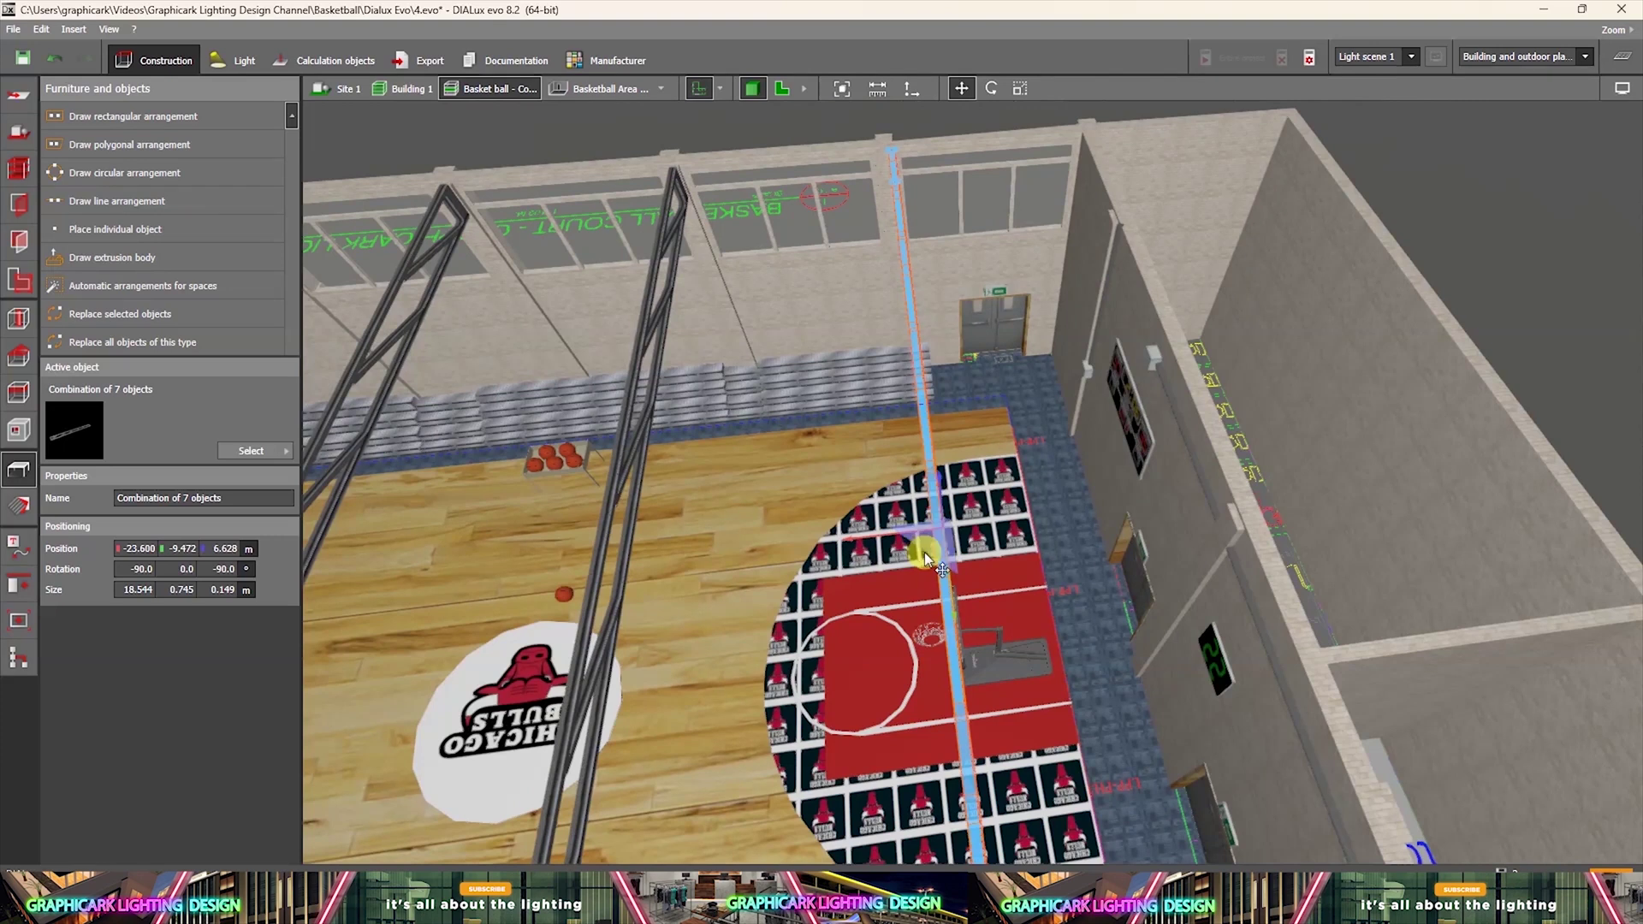
scroll(924, 552, up, 1)
Align the last truss in plan with the columns on grid axis 3, at X -23.517 m, and check the row in 3D.
click(778, 90)
scroll(1164, 635, down, 4)
scroll(365, 608, up, 5)
middle_drag(820, 604, 865, 715)
drag(825, 681, 843, 685)
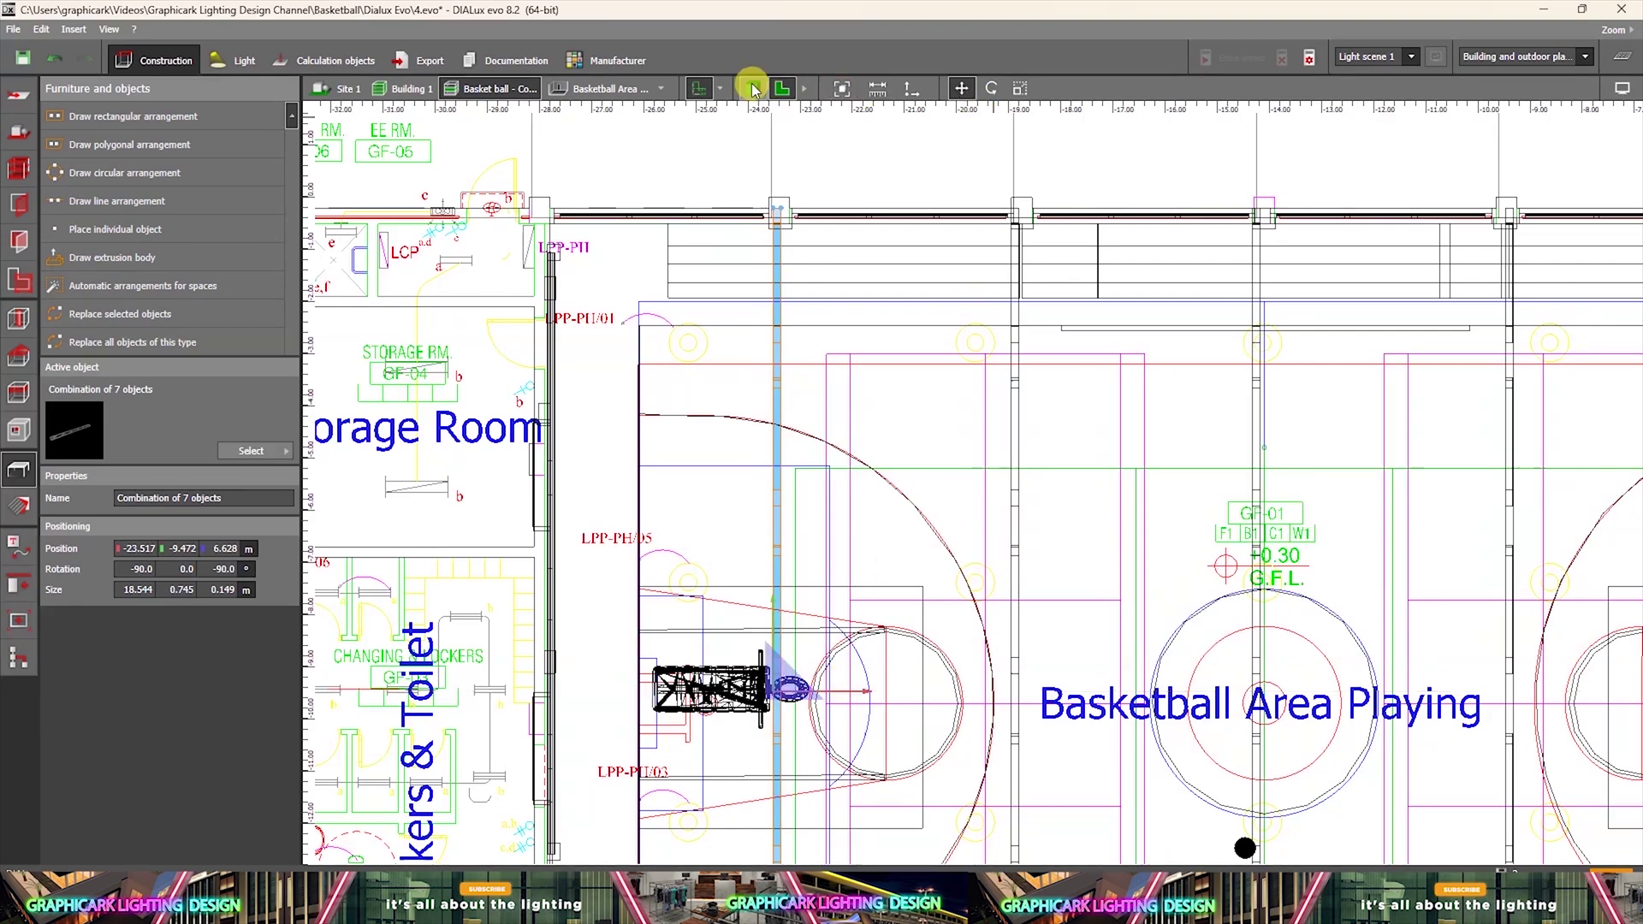
click(753, 89)
scroll(904, 349, down, 8)
click(1086, 197)
right_drag(1085, 197, 1314, 163)
drag(1313, 163, 1046, 476)
Copy the grid axis 7 truss between axes 4 and 5, at -17.435, -7.305 m, and rotate it to -180° to run lengthwise.
click(784, 89)
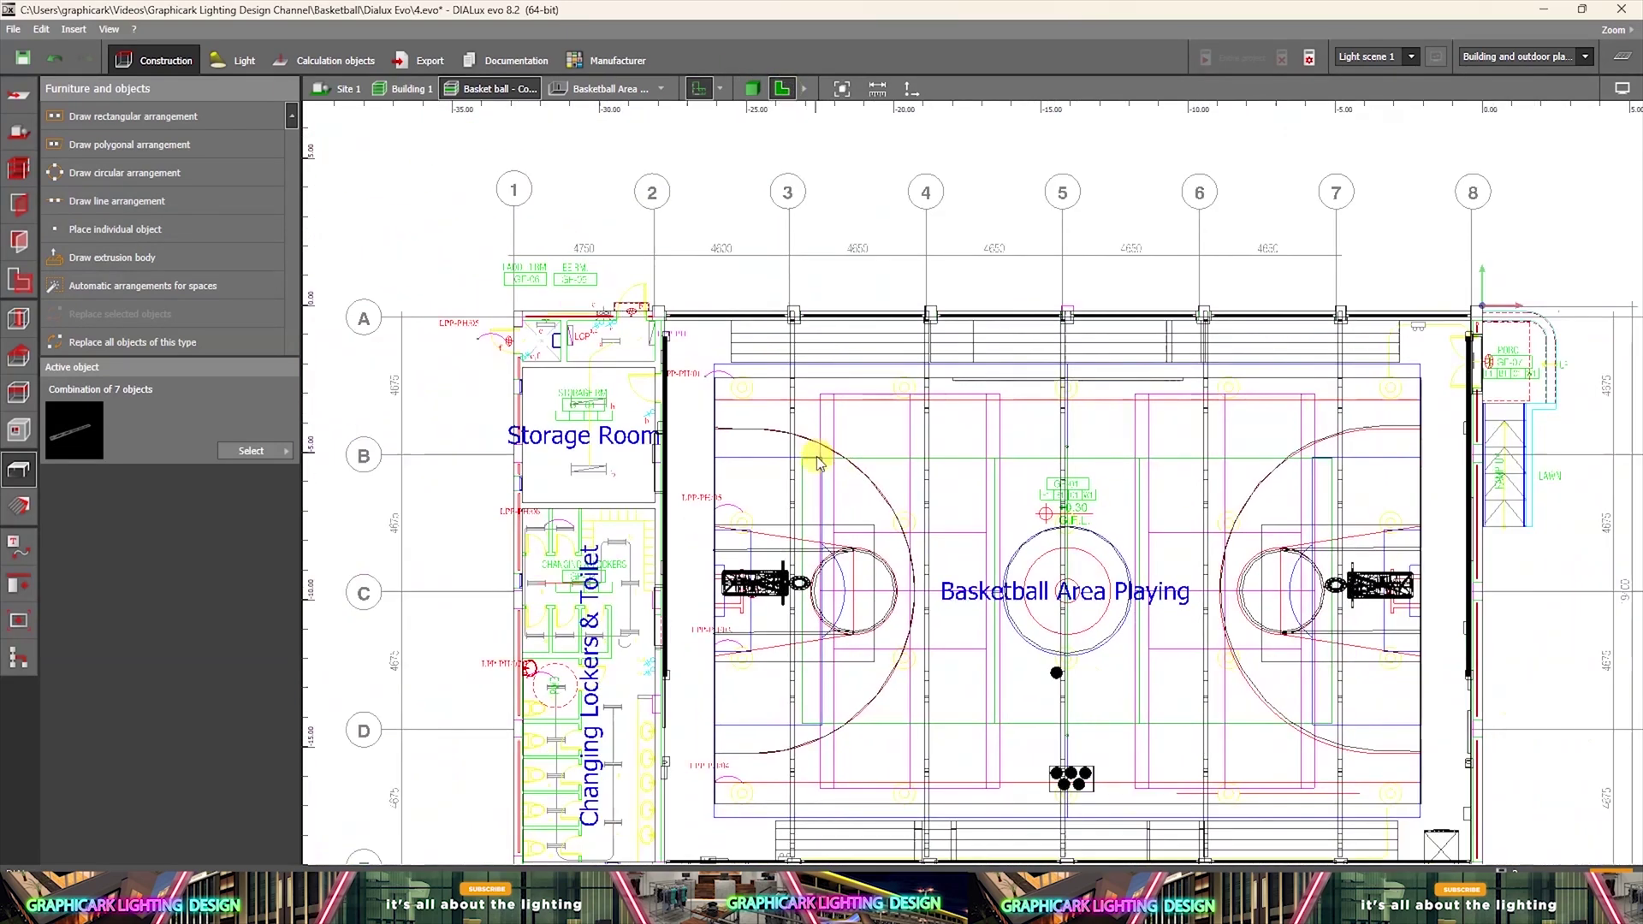
click(1053, 389)
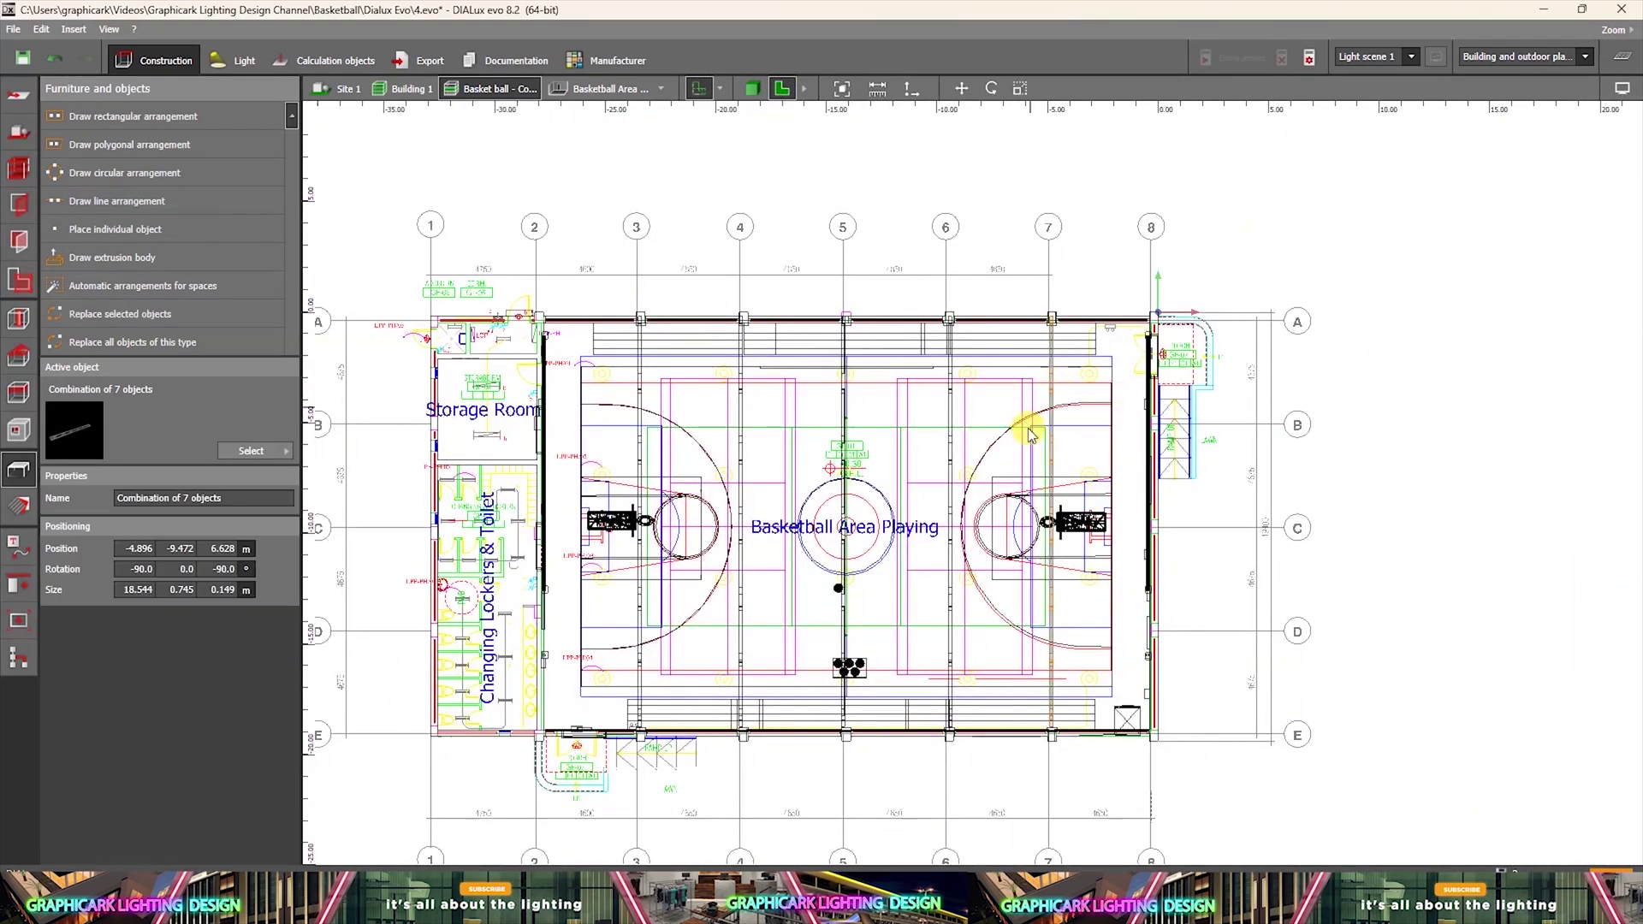
drag(779, 480, 785, 477)
scroll(767, 370, up, 2)
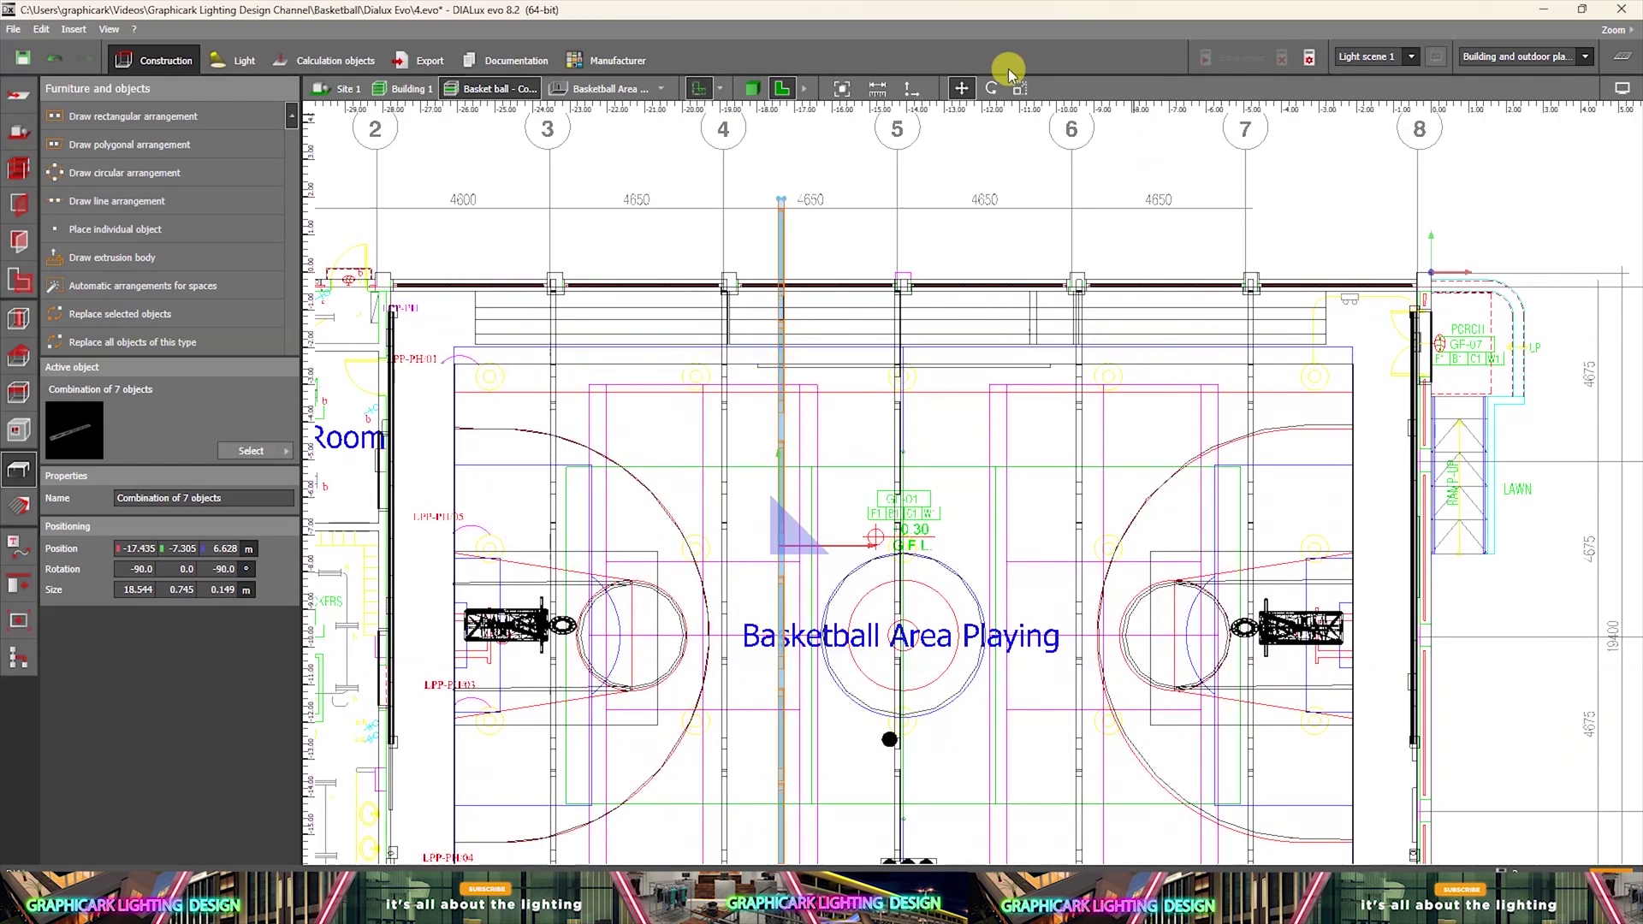
drag(876, 550, 769, 659)
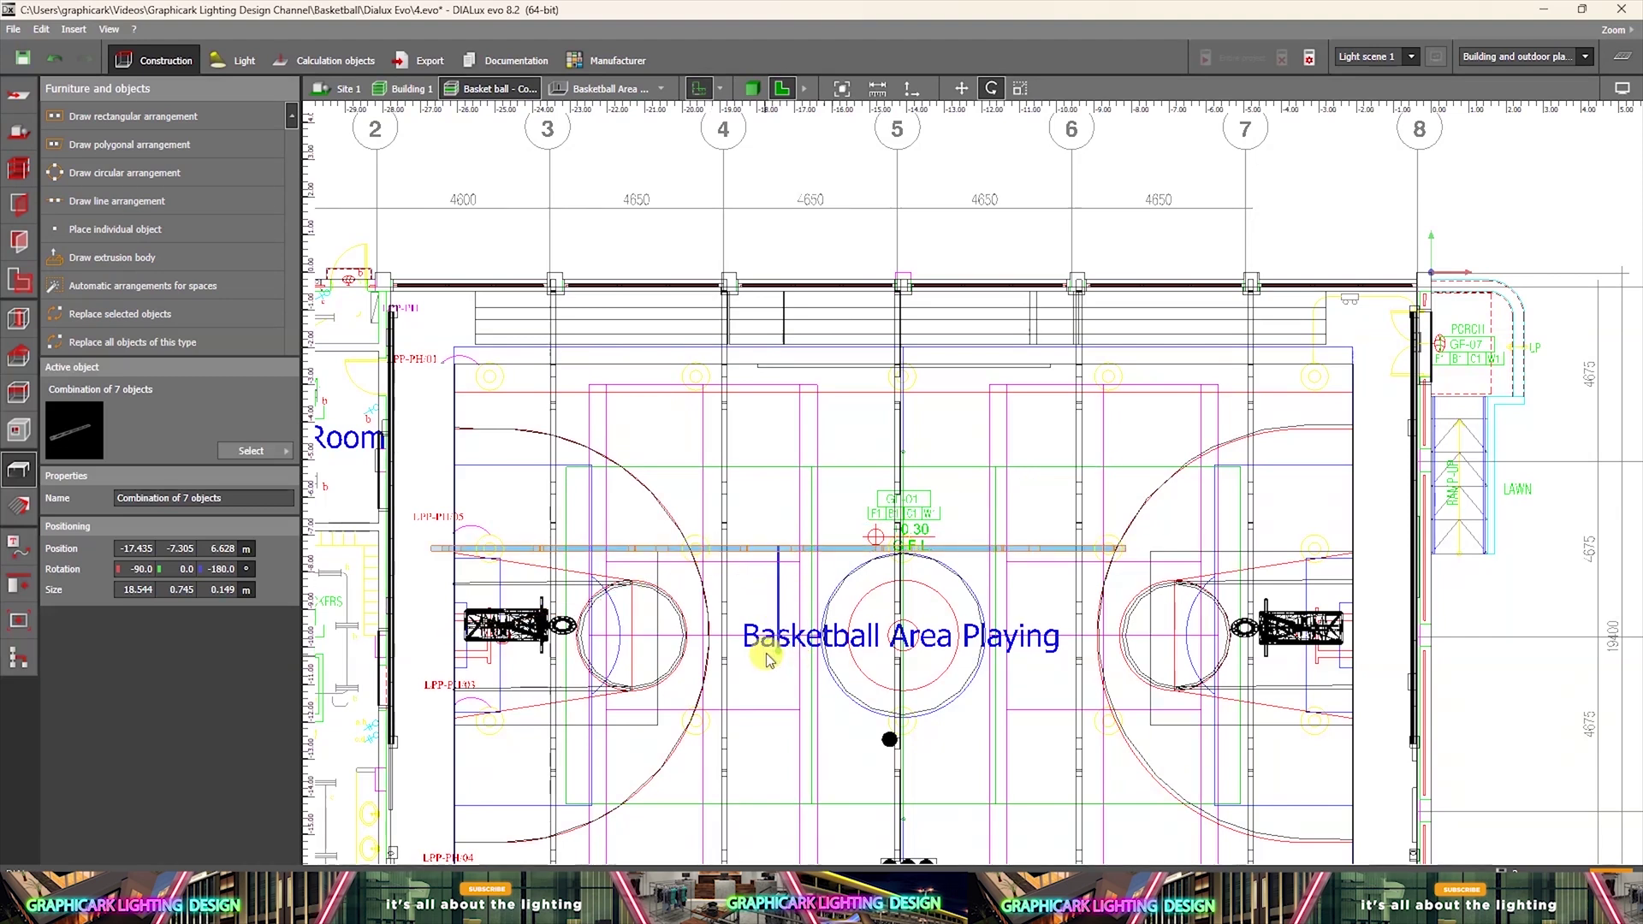
Move the lengthwise truss beside the bleachers along grid line A, at about -17.801, -2.551 m.
right_click(796, 552)
key(Escape)
right_click(763, 552)
click(808, 564)
drag(784, 556, 740, 380)
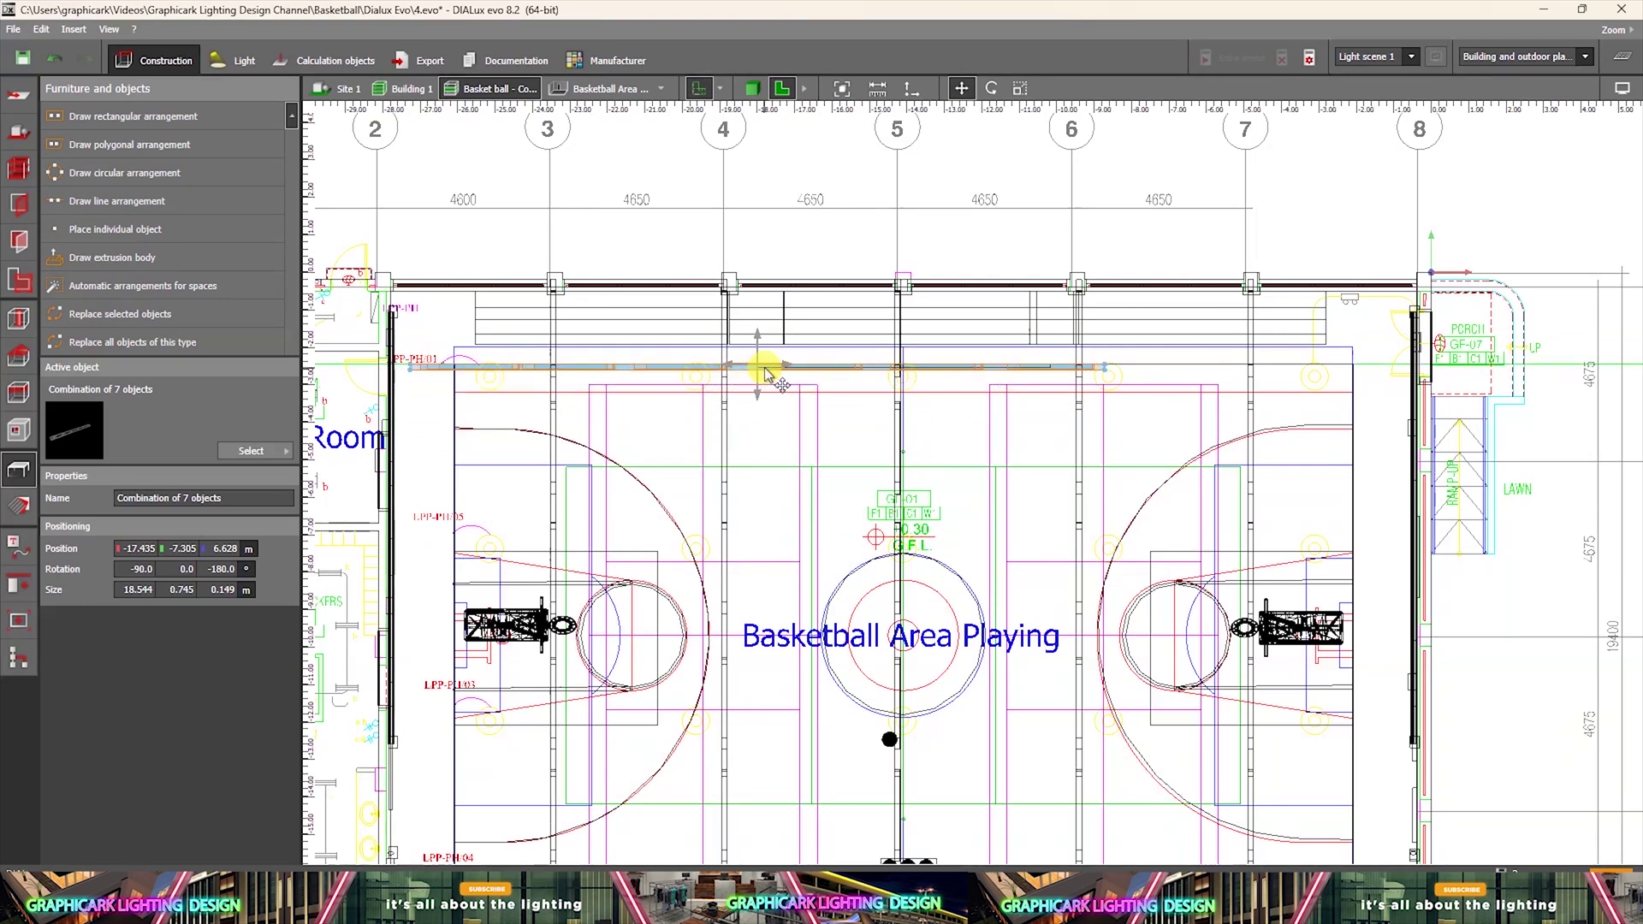
Scale the truss beside the bleachers towards the grid axis 8 wall to a length of about 26.674 m.
click(741, 88)
drag(855, 382, 714, 512)
right_click(714, 512)
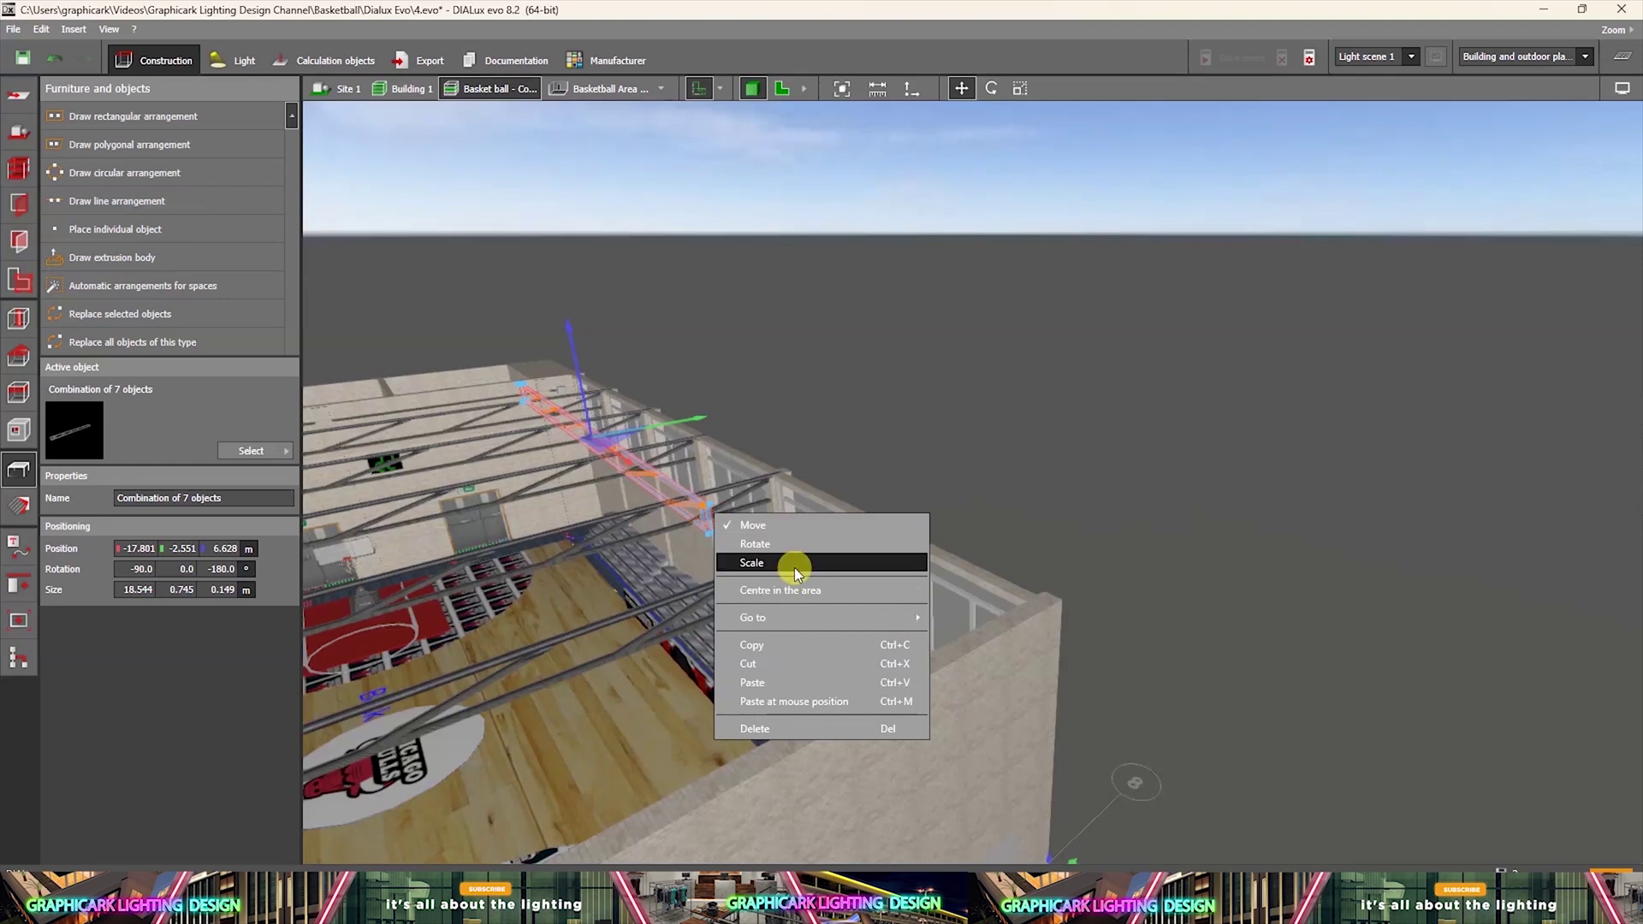
click(794, 565)
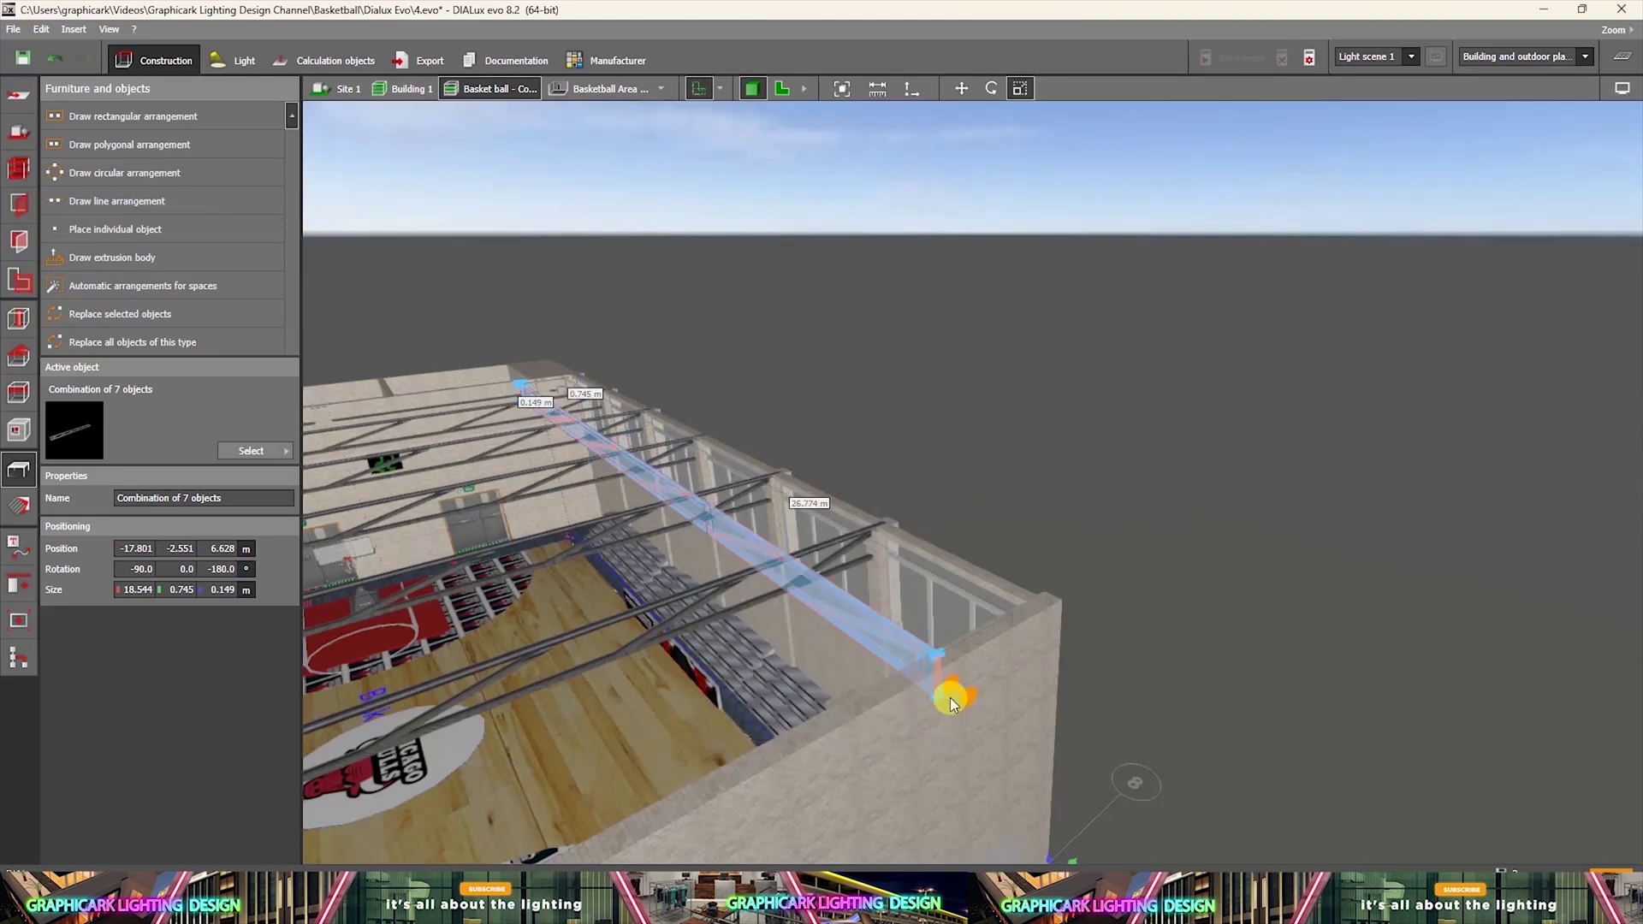
drag(950, 696, 952, 698)
click(1220, 630)
Extend the truss's opposite end towards the storage room wall, to a length of about 27.702 m.
right_drag(1220, 630, 1281, 596)
drag(1281, 596, 989, 519)
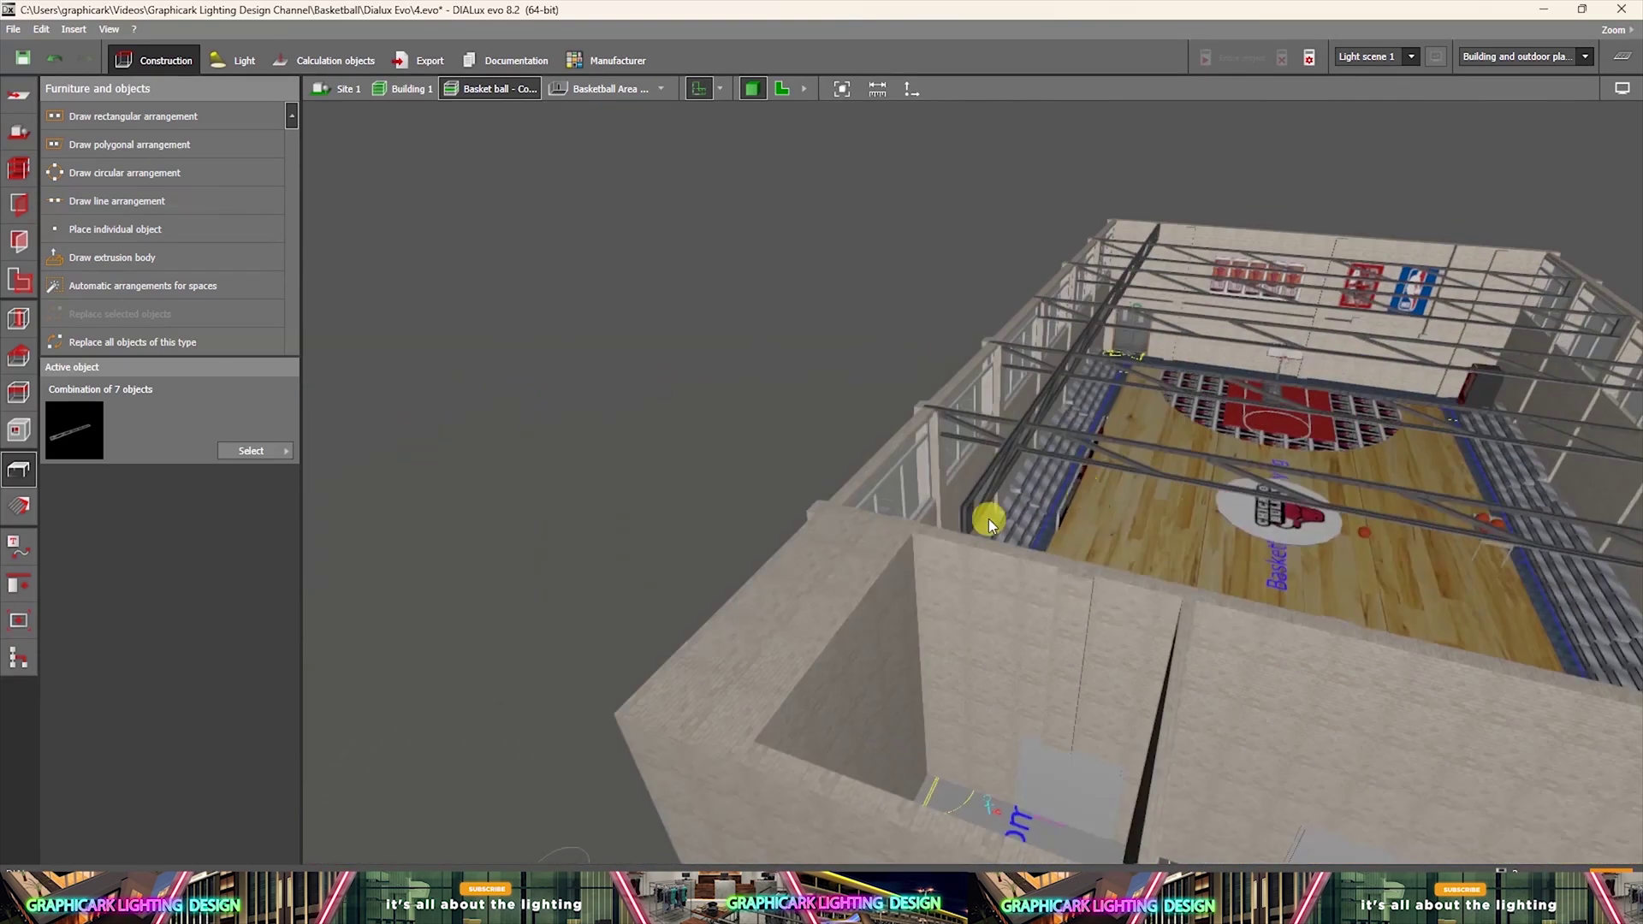
click(959, 519)
right_click(961, 521)
click(974, 560)
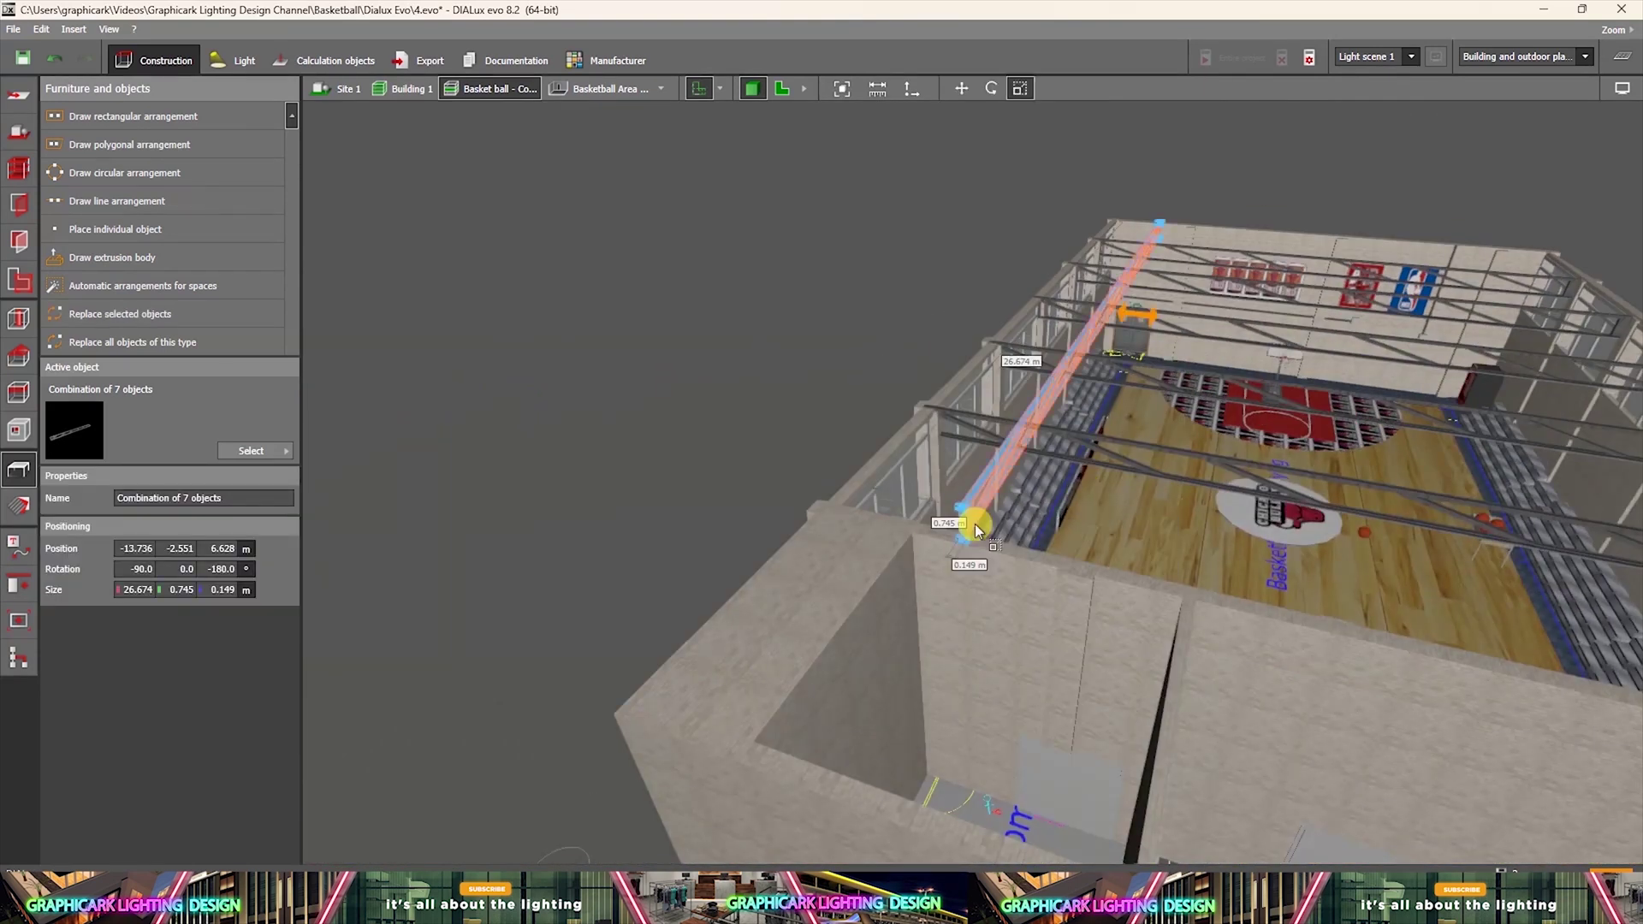
mouse_move(950, 560)
mouse_down()
mouse_move(942, 583)
mouse_move(960, 569)
mouse_up()
click(1013, 617)
right_drag(1014, 618, 818, 448)
scroll(1004, 318, down, 10)
right_drag(1004, 318, 779, 627)
scroll(779, 626, up, 2)
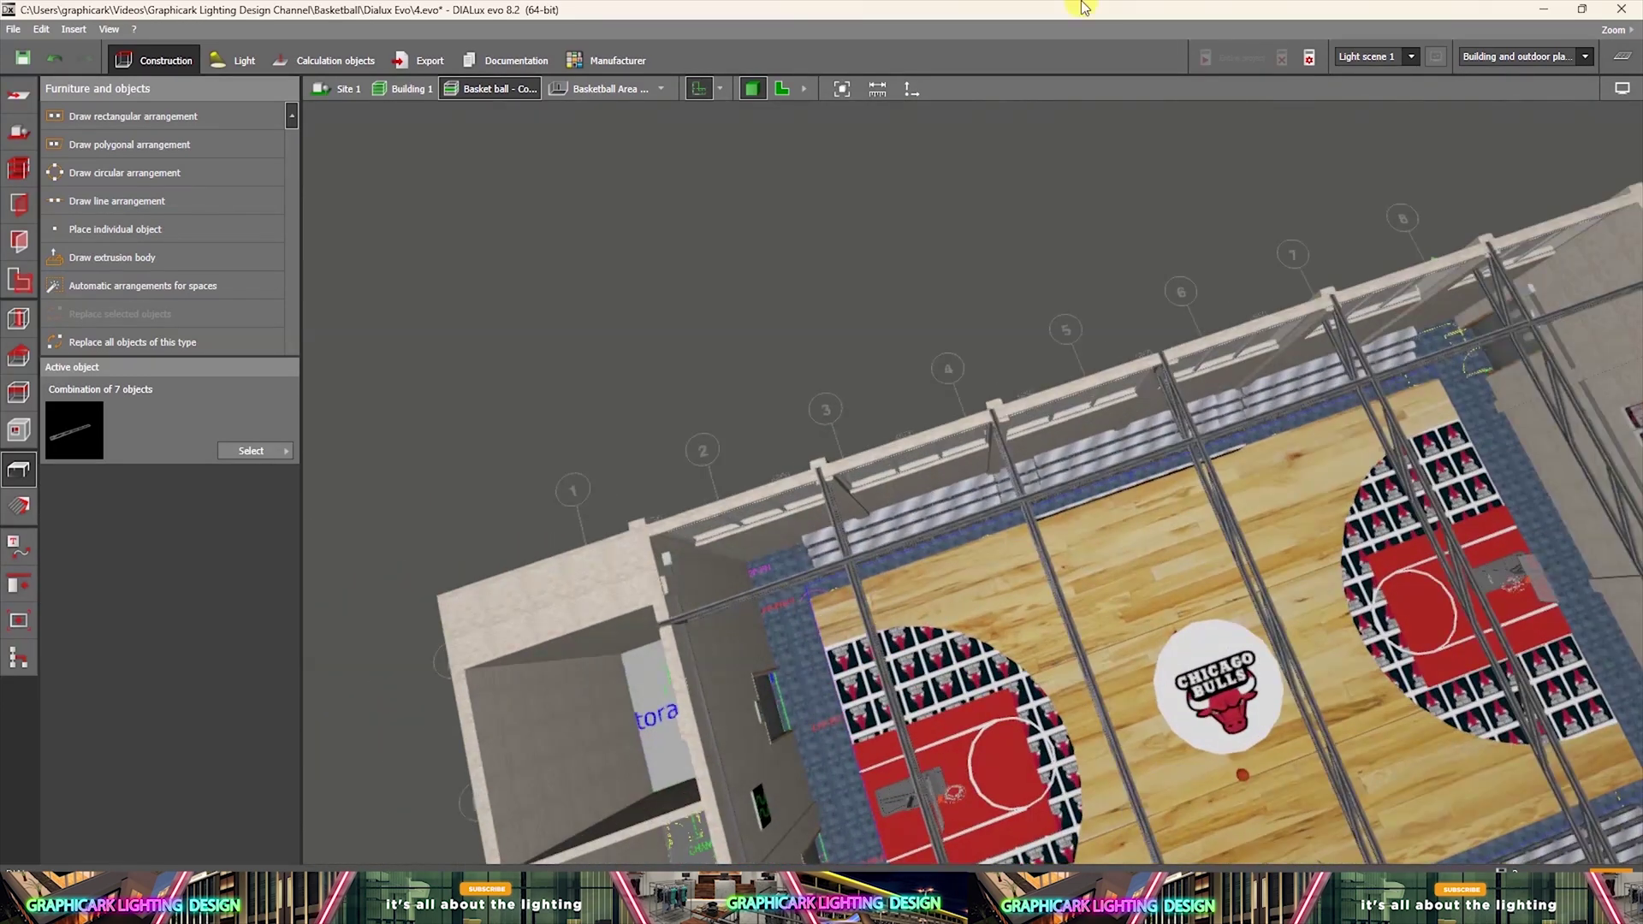
Shift the stretched truss in plan towards grid axis 8, to X -13.820 m.
click(790, 88)
click(860, 378)
right_click(863, 387)
click(882, 389)
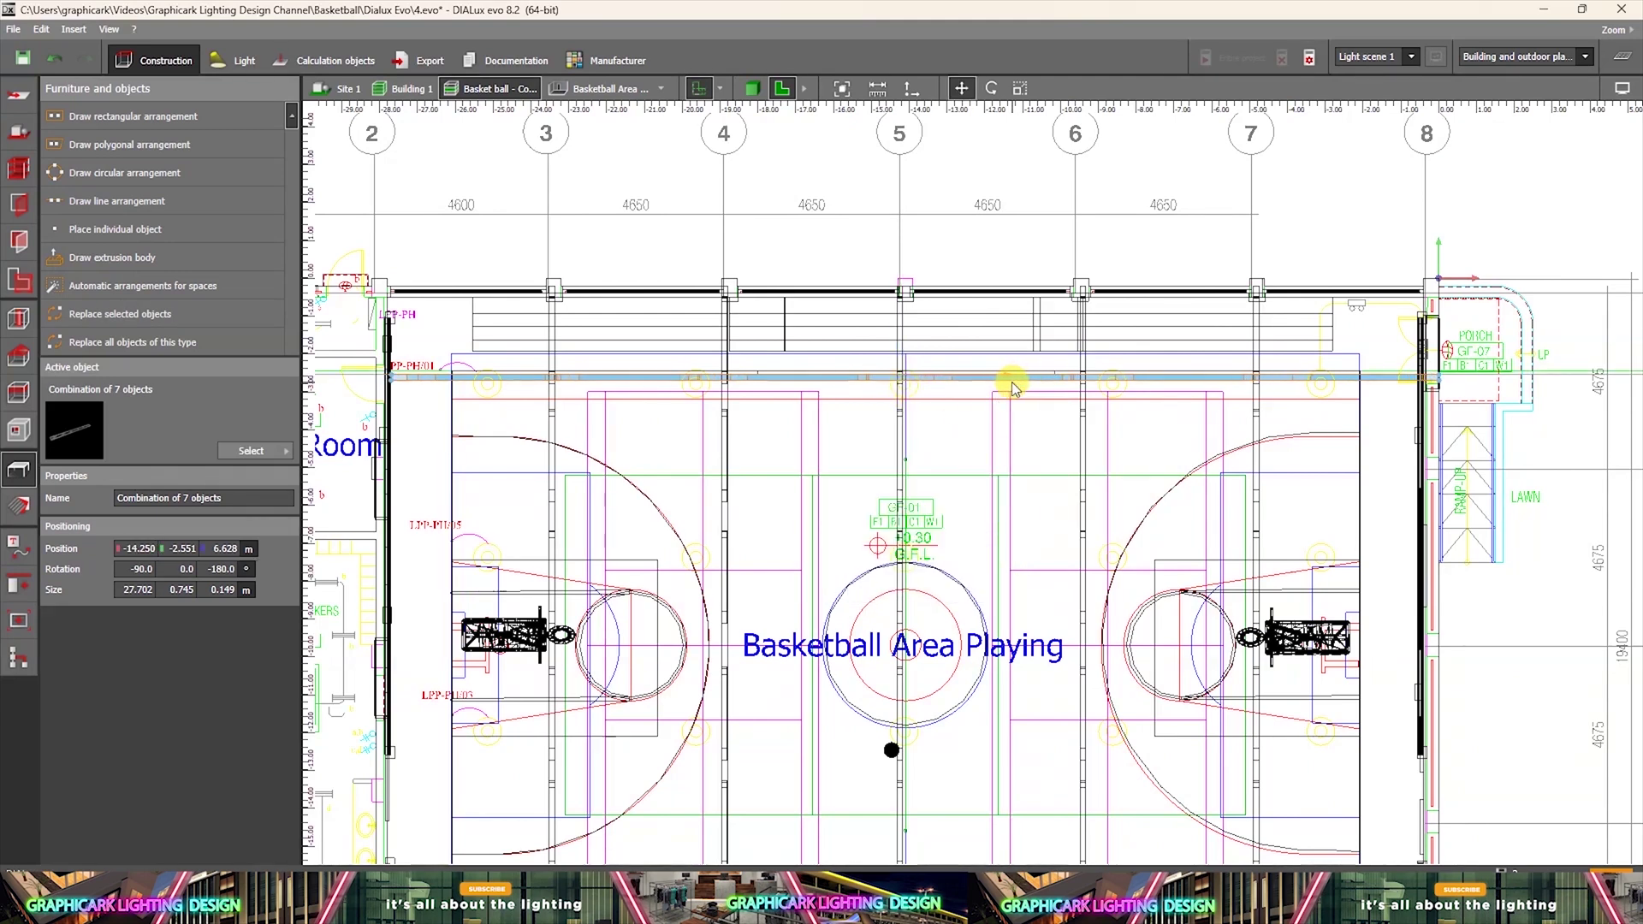
scroll(1459, 385, up, 5)
Shorten the truss at its grid axis 8 end to about 27.379 m and undo any stray scaling.
right_click(1369, 371)
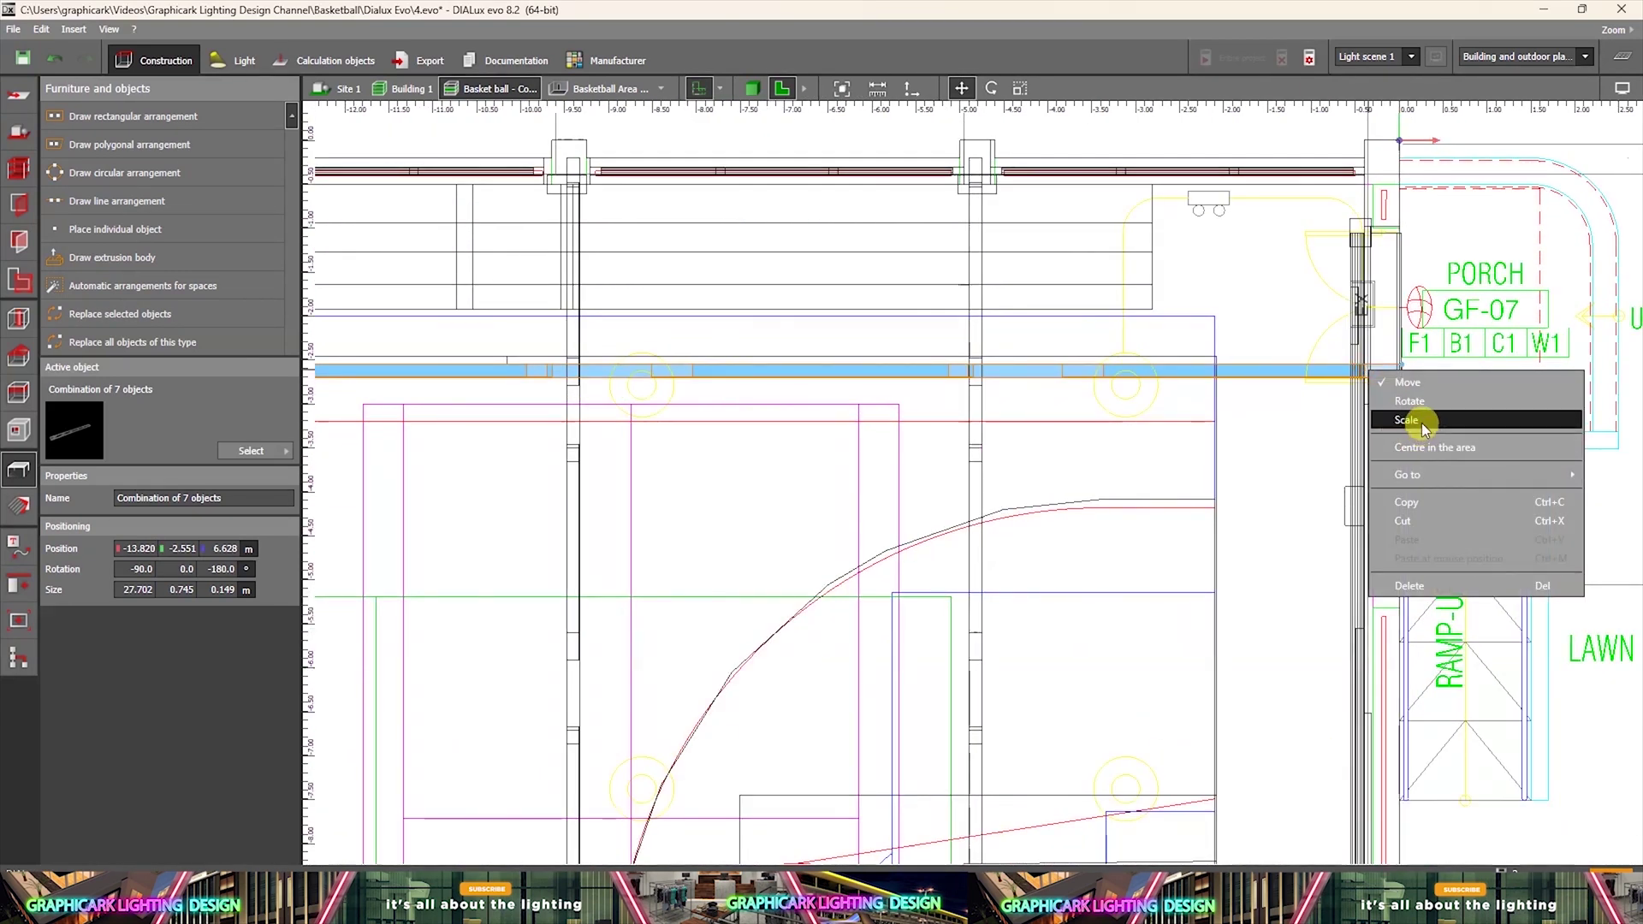
click(1421, 421)
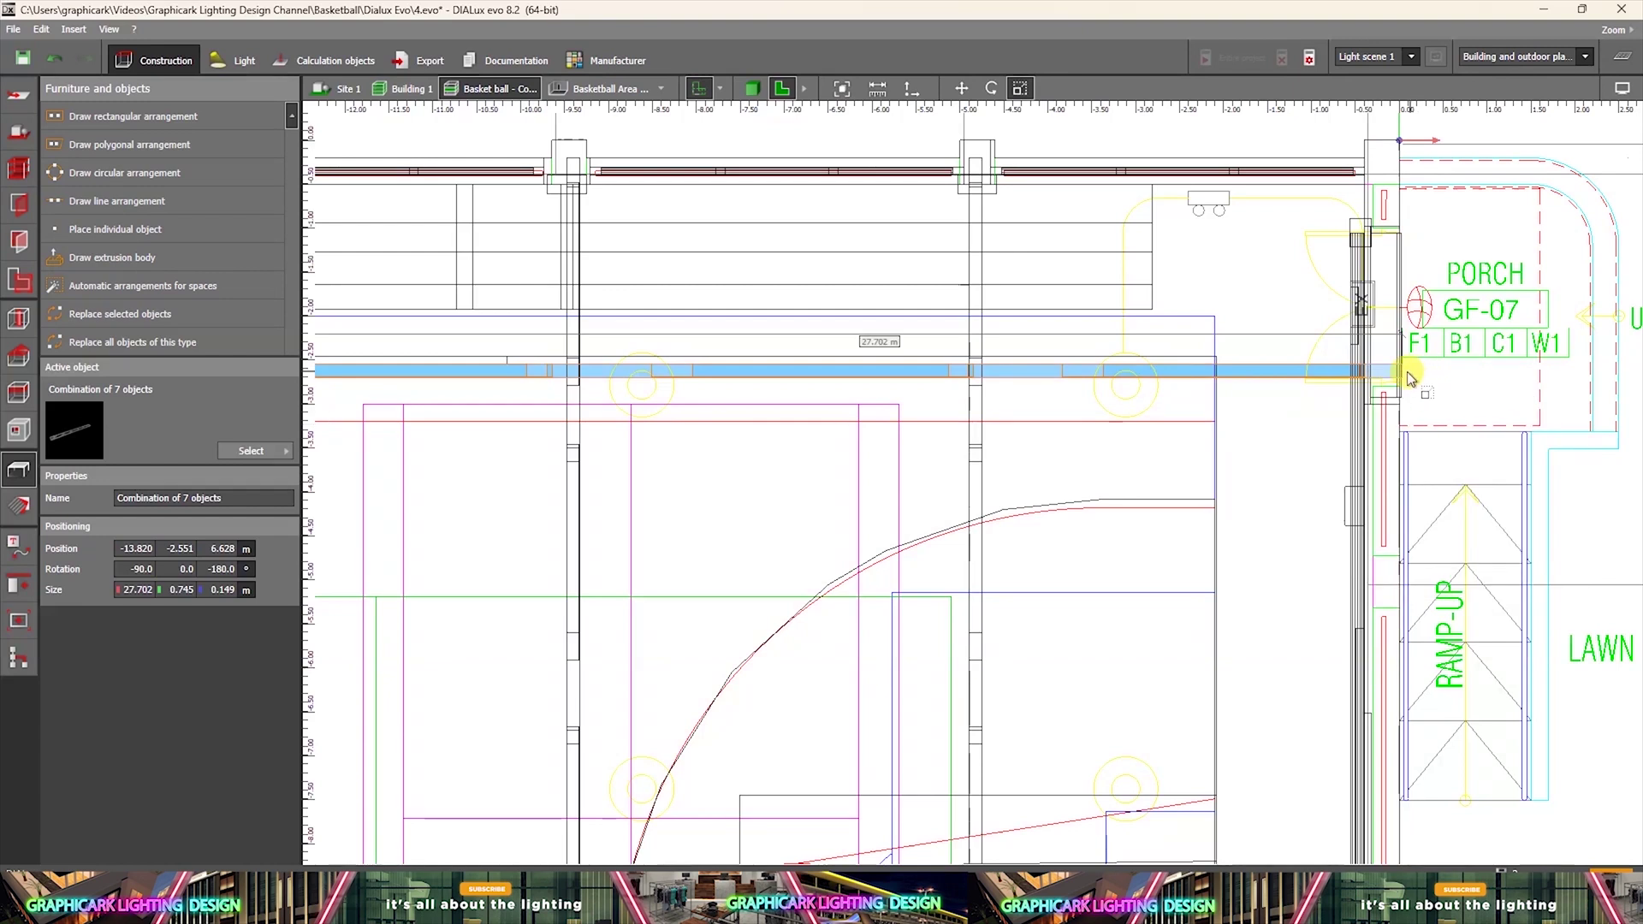
click(757, 88)
drag(486, 428, 517, 433)
key(ctrl+z)
right_drag(517, 433, 565, 501)
middle_drag(565, 501, 800, 860)
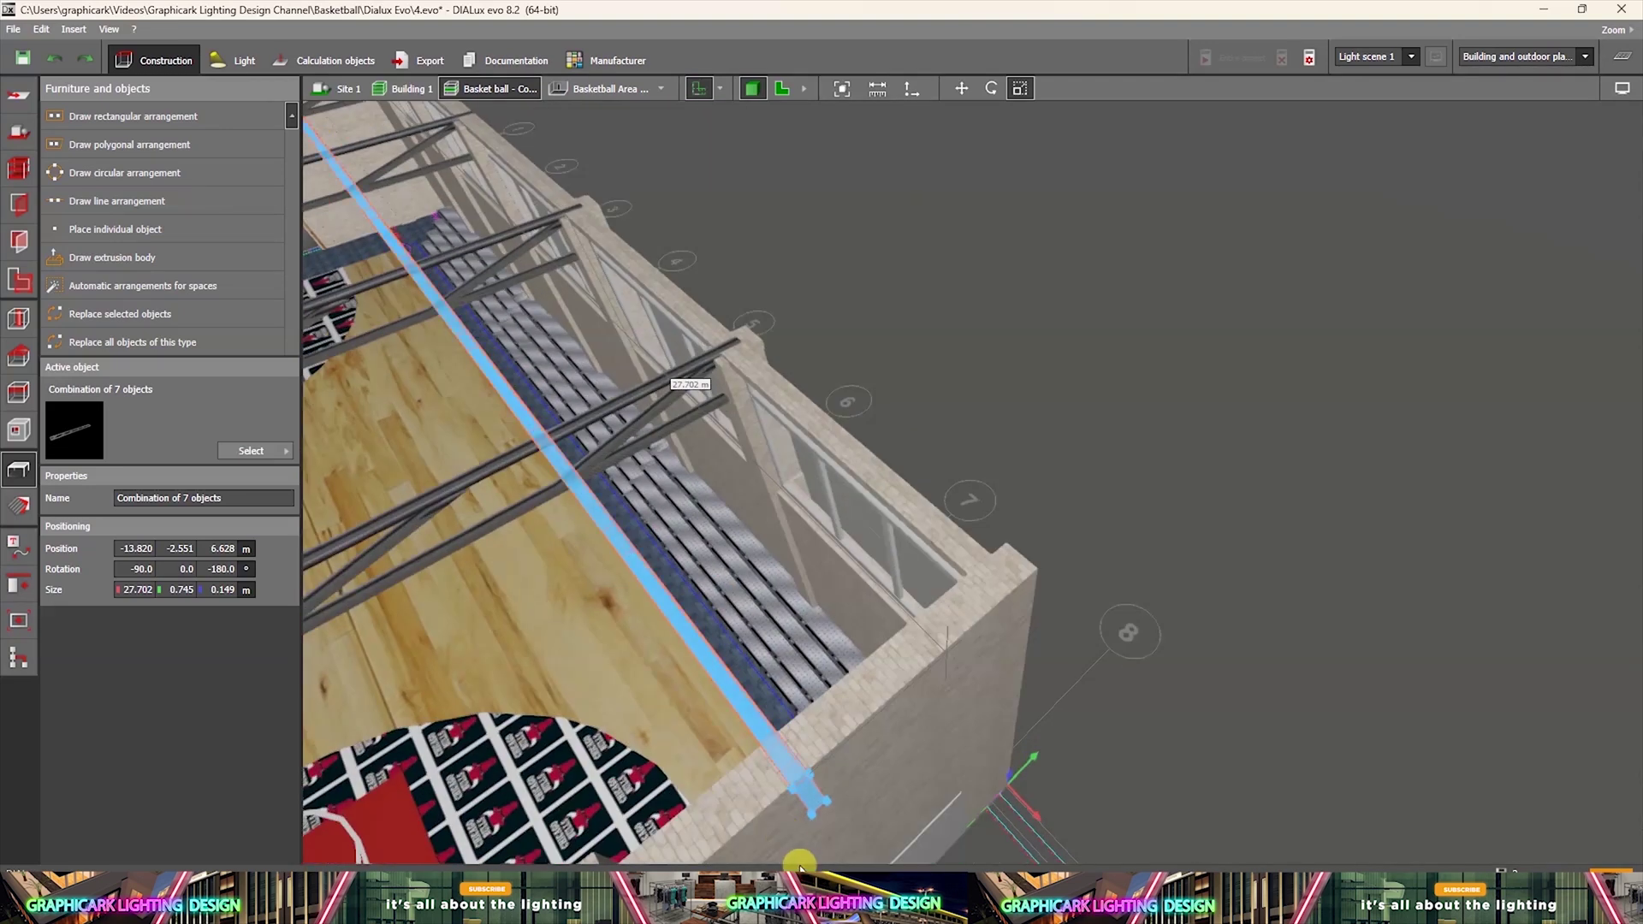
click(784, 767)
Extend the truss's storage room end into the wall, to a length of about 27.619 m.
middle_drag(962, 705, 1216, 547)
right_click(1265, 500)
click(1319, 556)
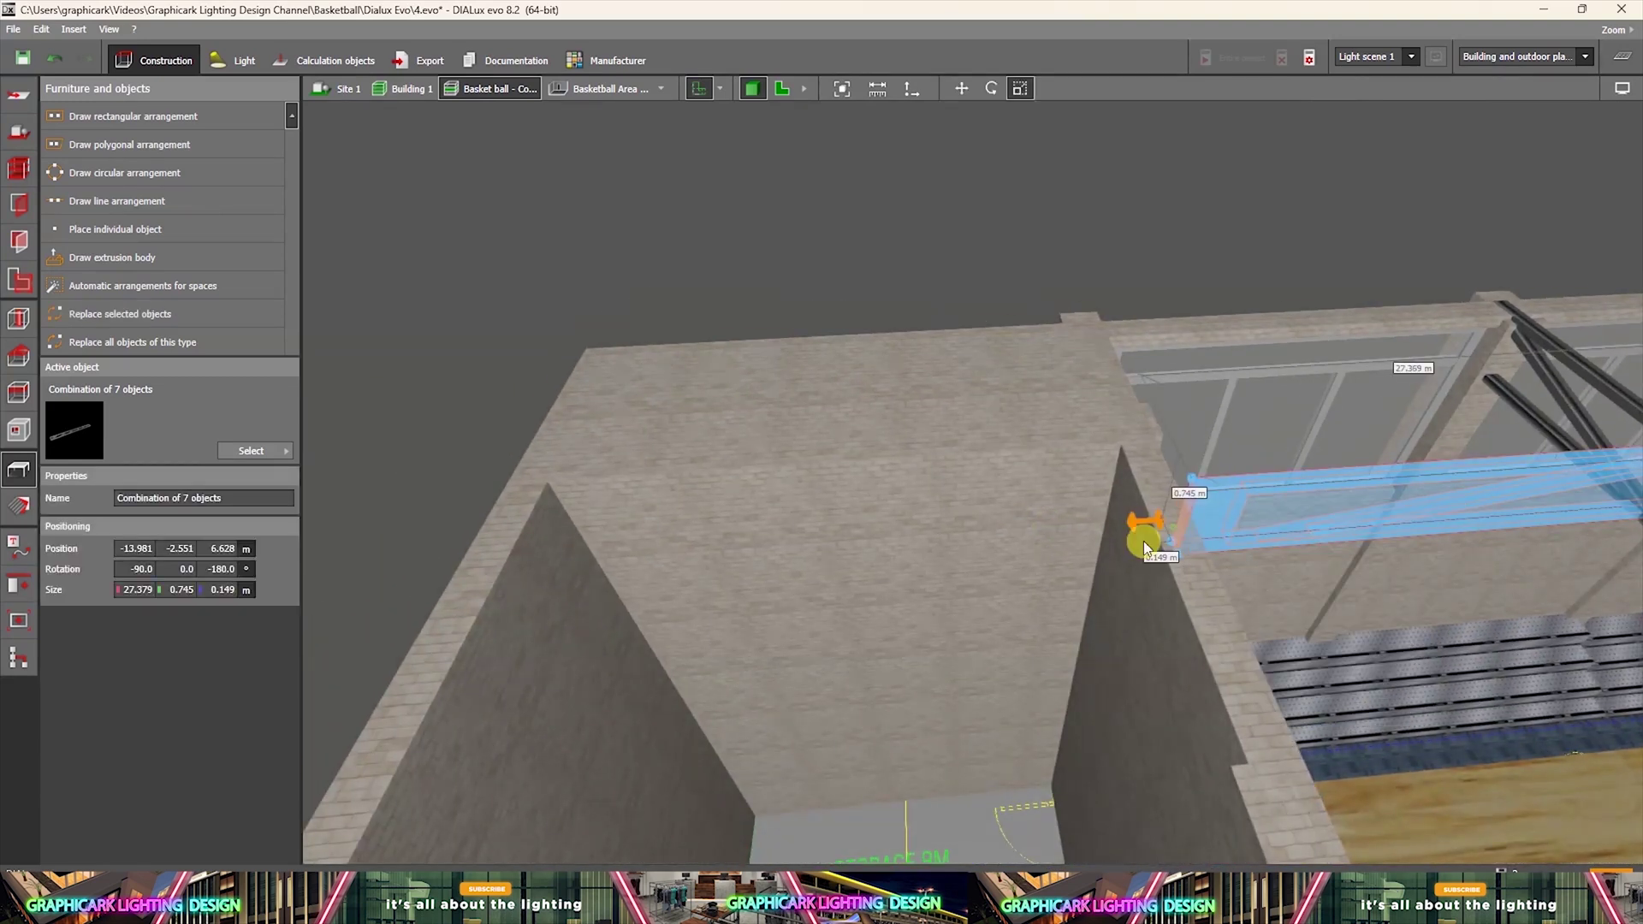
click(1140, 549)
Duplicate the lengthwise truss and move the copy between grid lines B and C, at Y -7.283 m.
middle_drag(1139, 548, 1094, 402)
click(1091, 370)
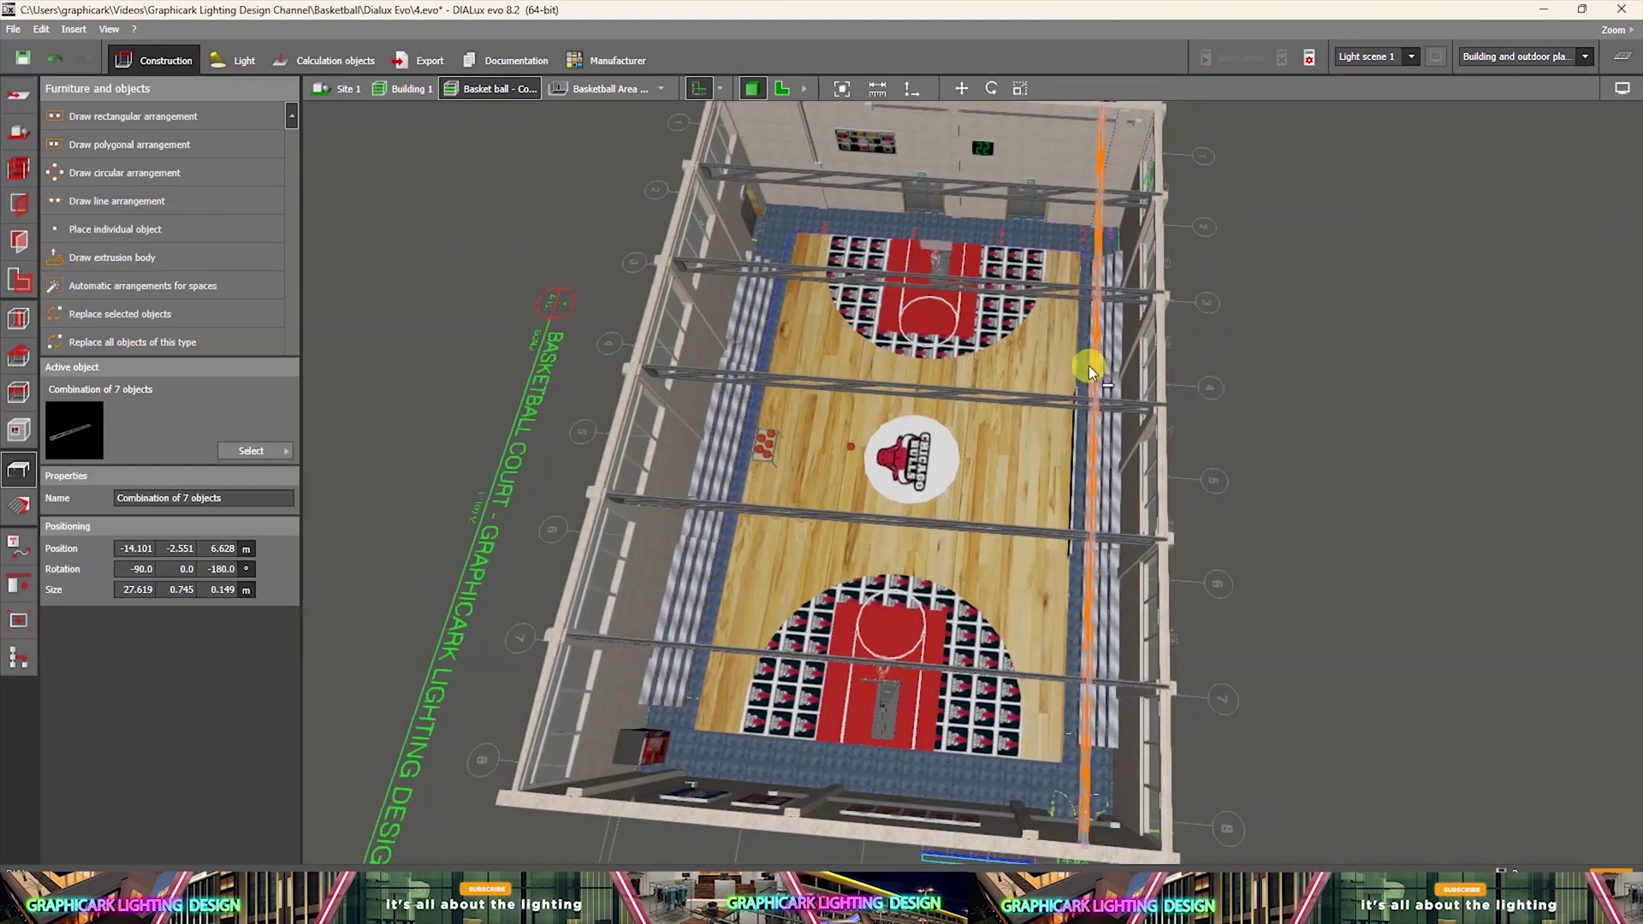
middle_drag(1201, 428, 1094, 625)
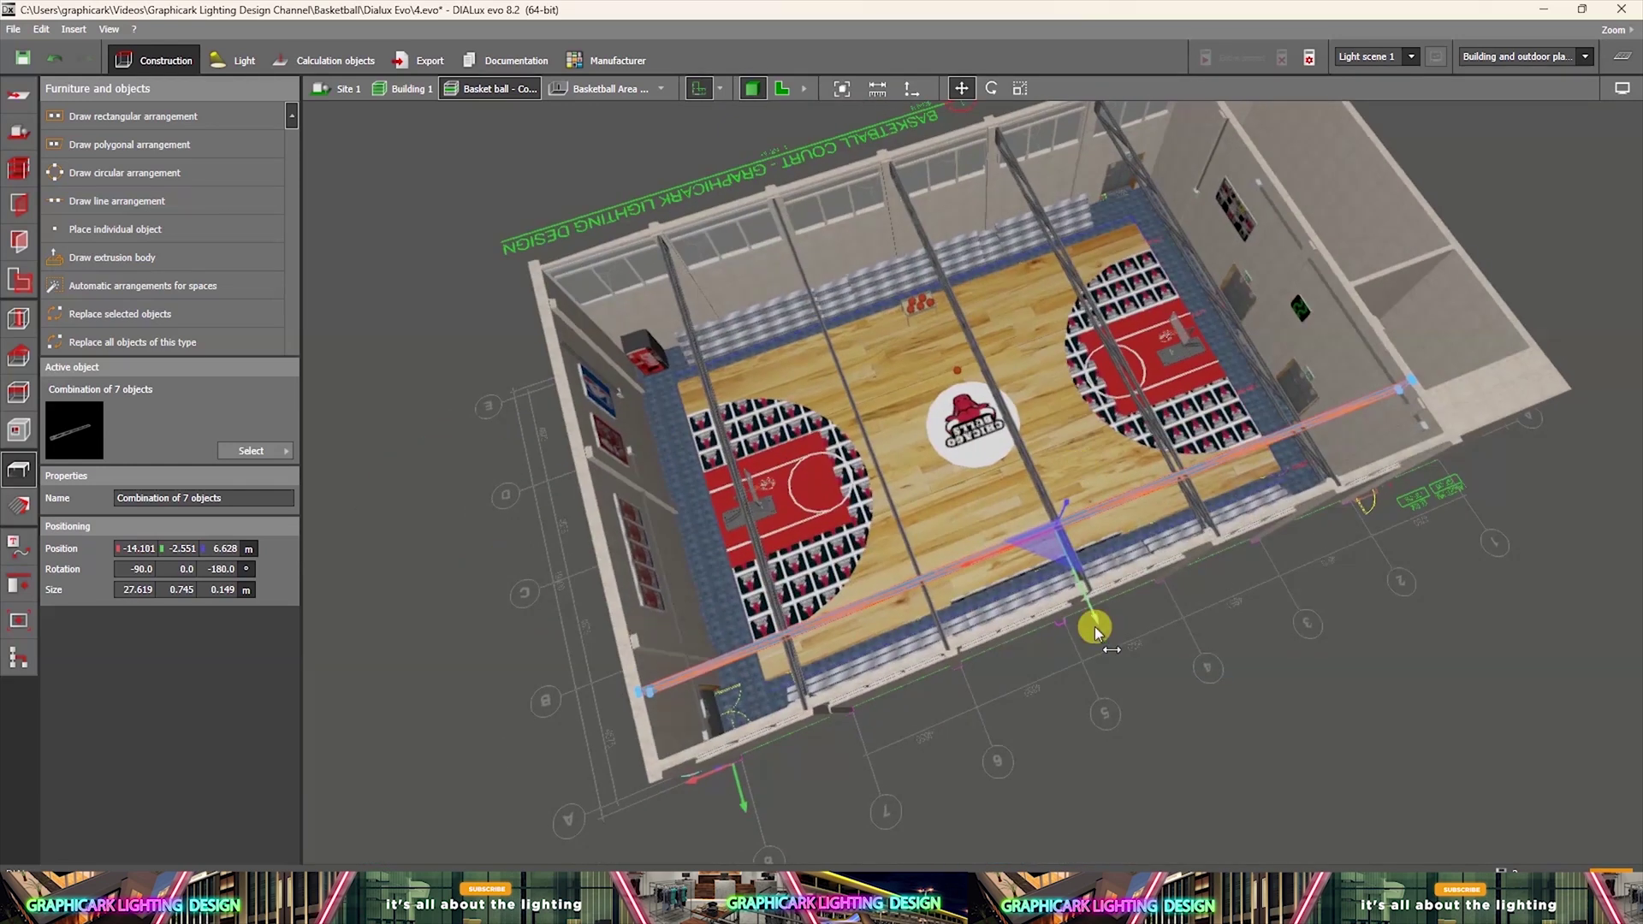
click(782, 88)
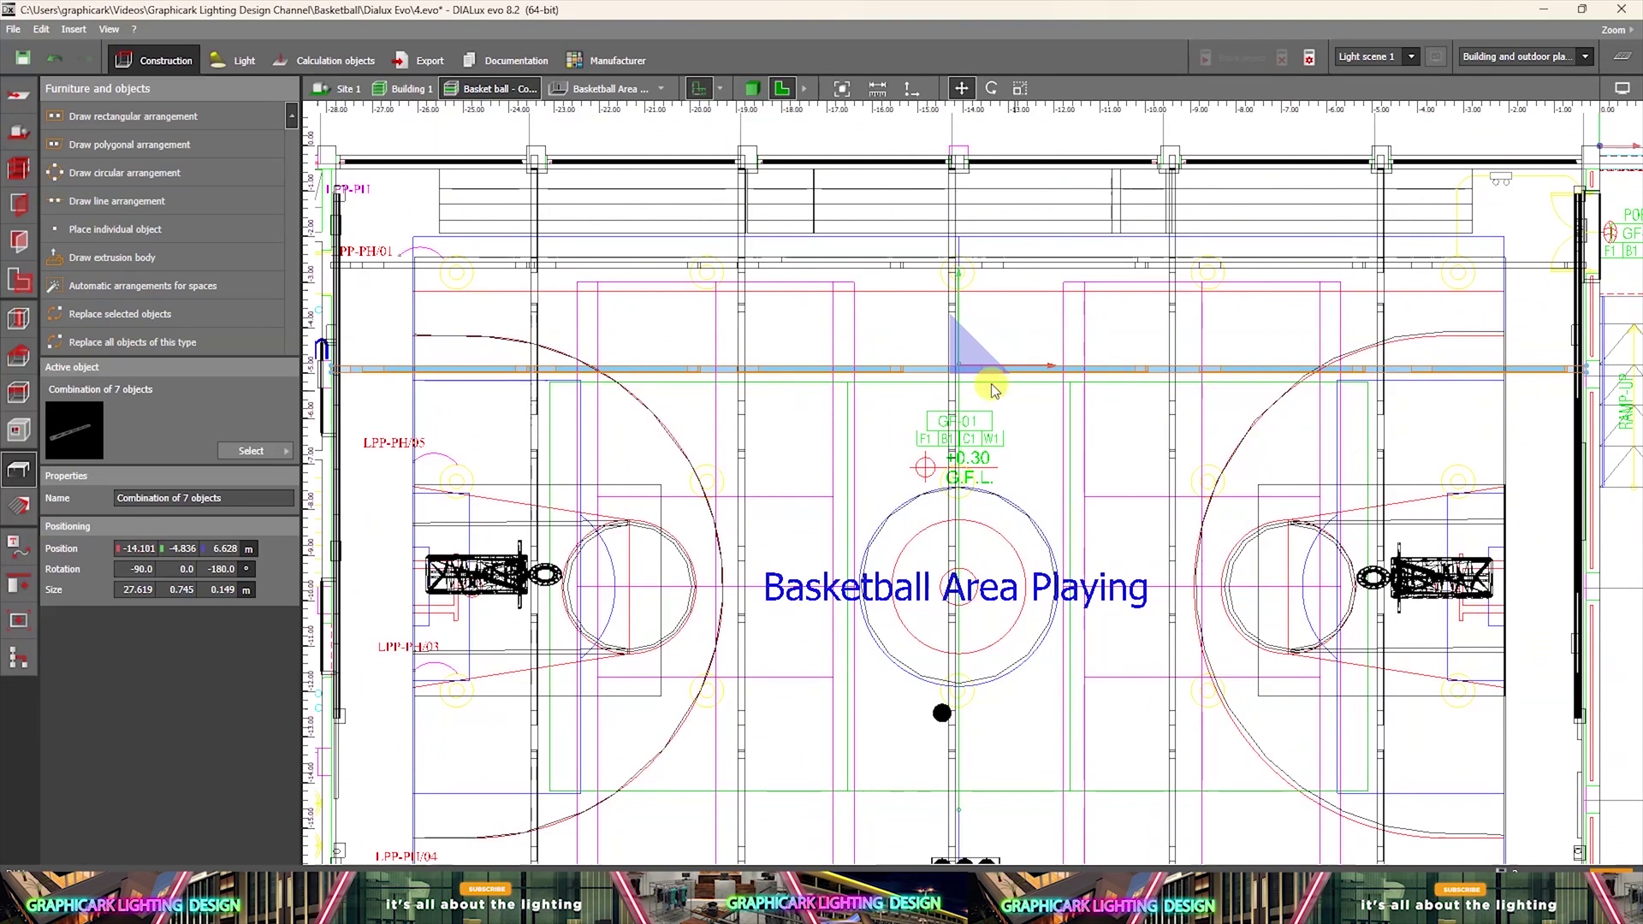
drag(950, 270, 979, 374)
scroll(985, 368, down, 3)
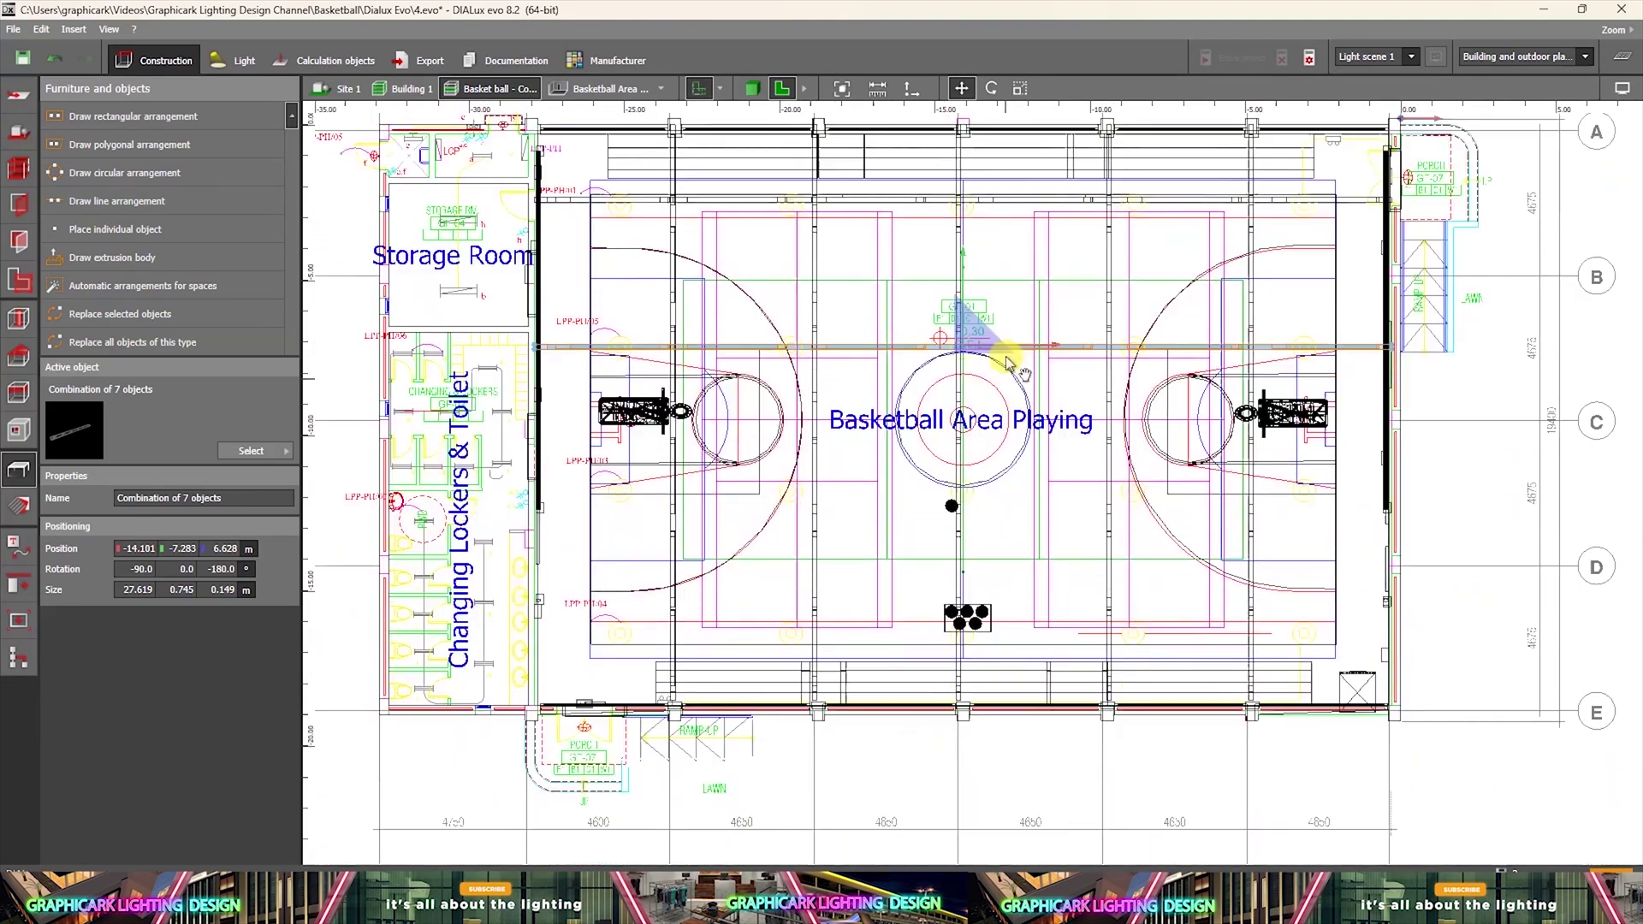
Copy the second lengthwise truss and place it between grid lines C and D, at Y -11.825 m.
click(753, 88)
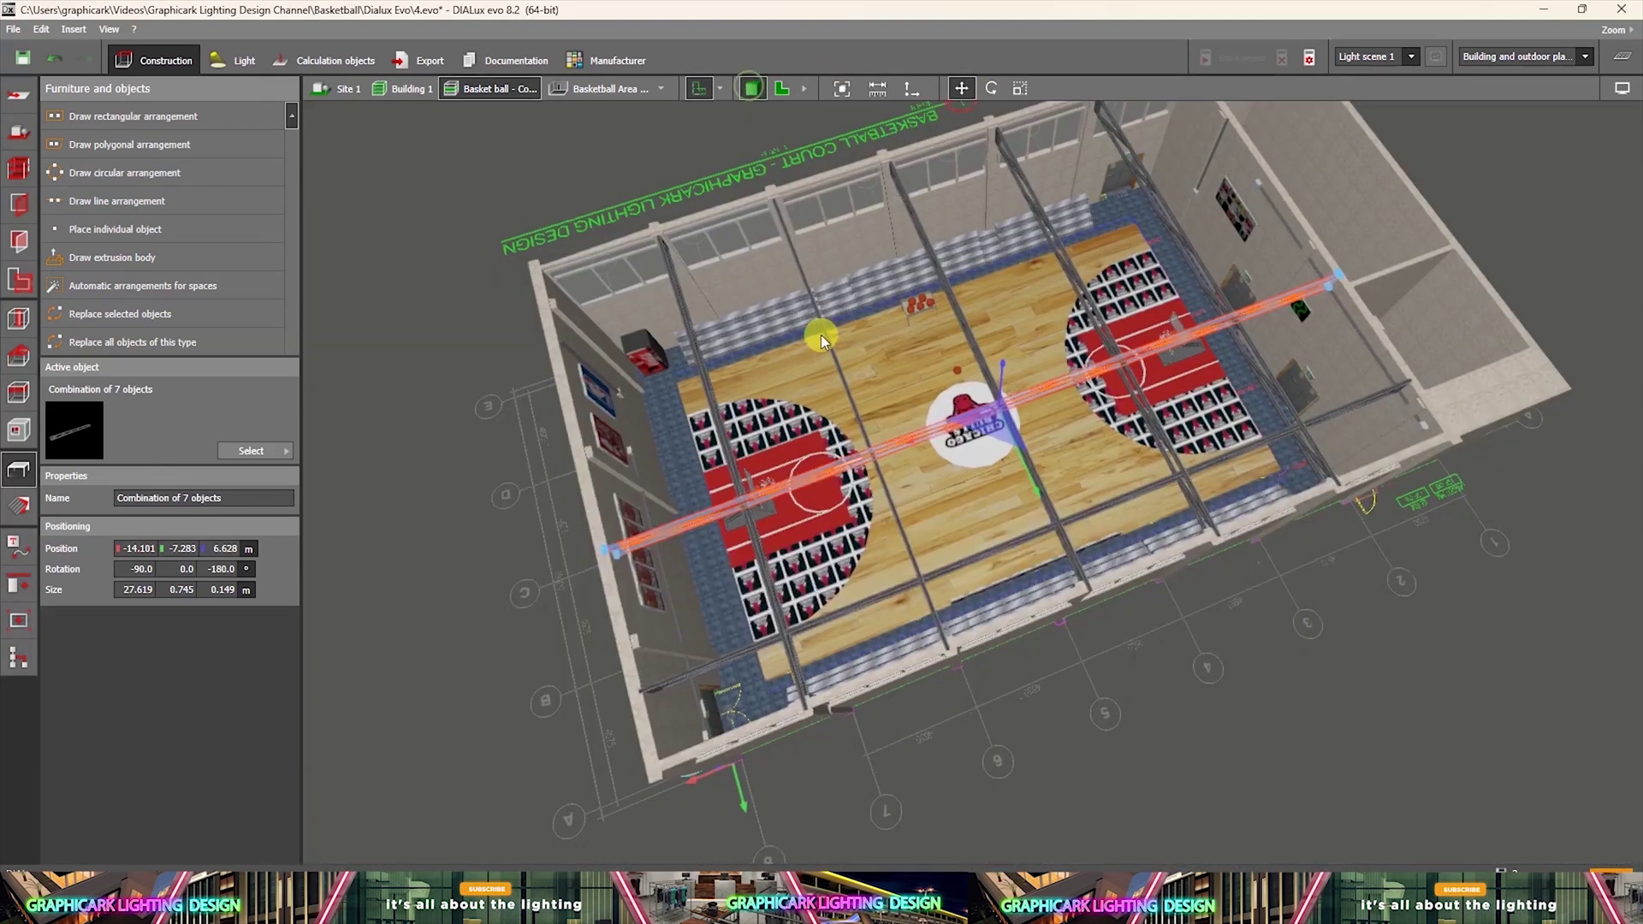
key(ctrl+c)
key(ctrl+v)
mouse_move(1051, 475)
mouse_down()
mouse_move(1015, 366)
mouse_move(957, 428)
mouse_move(960, 452)
mouse_up()
click(781, 88)
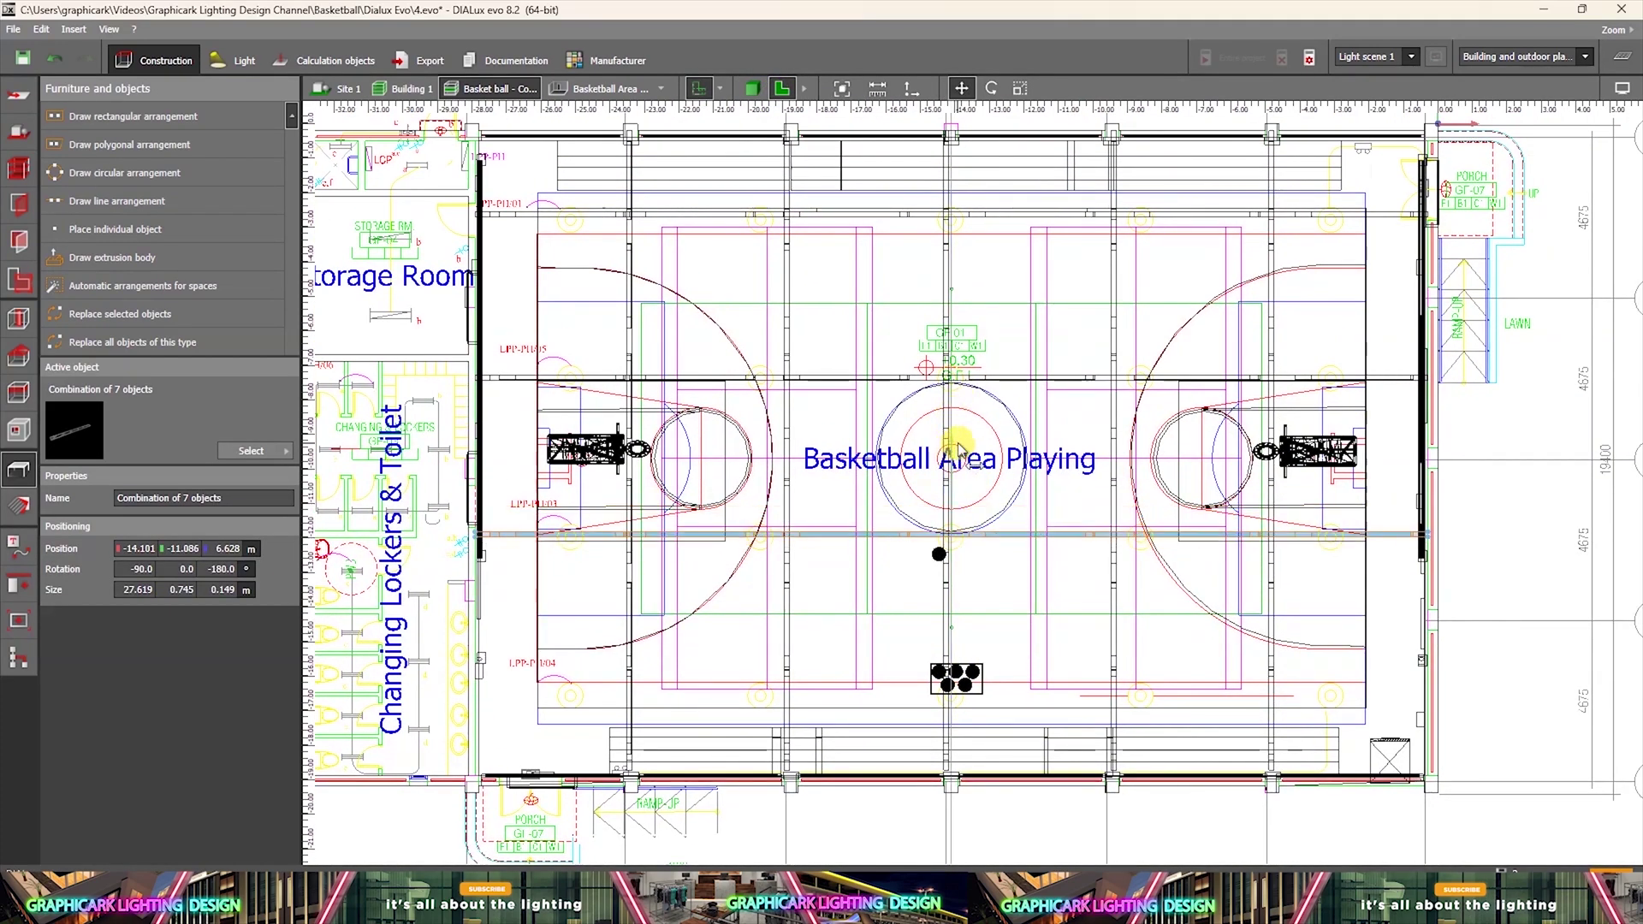
click(702, 91)
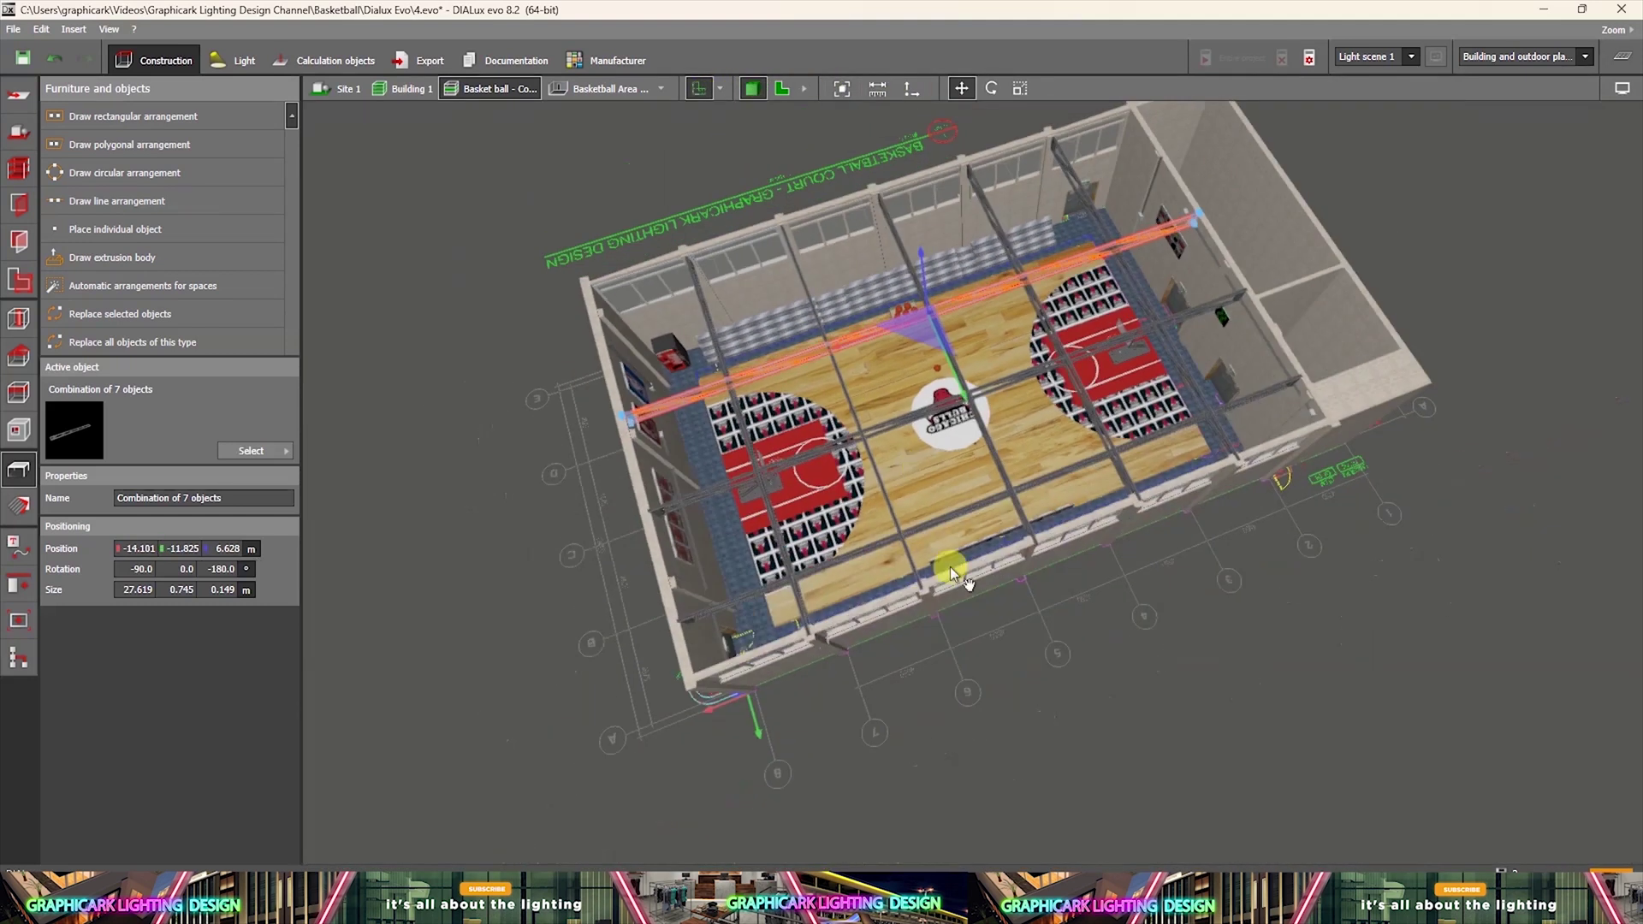
click(965, 484)
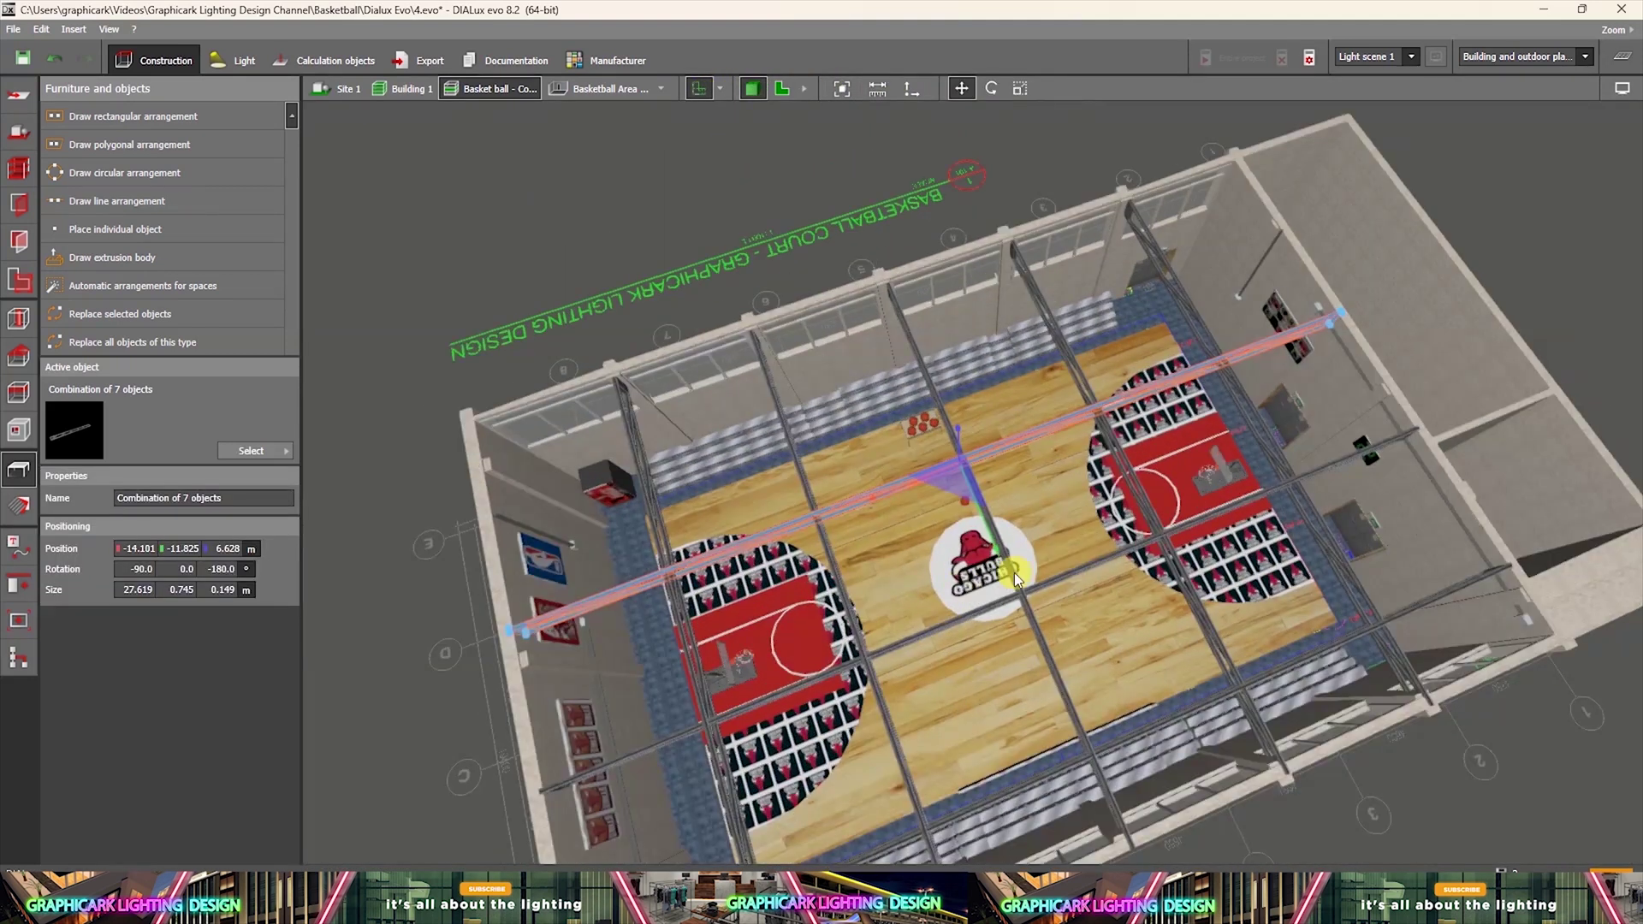
scroll(1014, 573, down, 3)
right_drag(995, 565, 1021, 503)
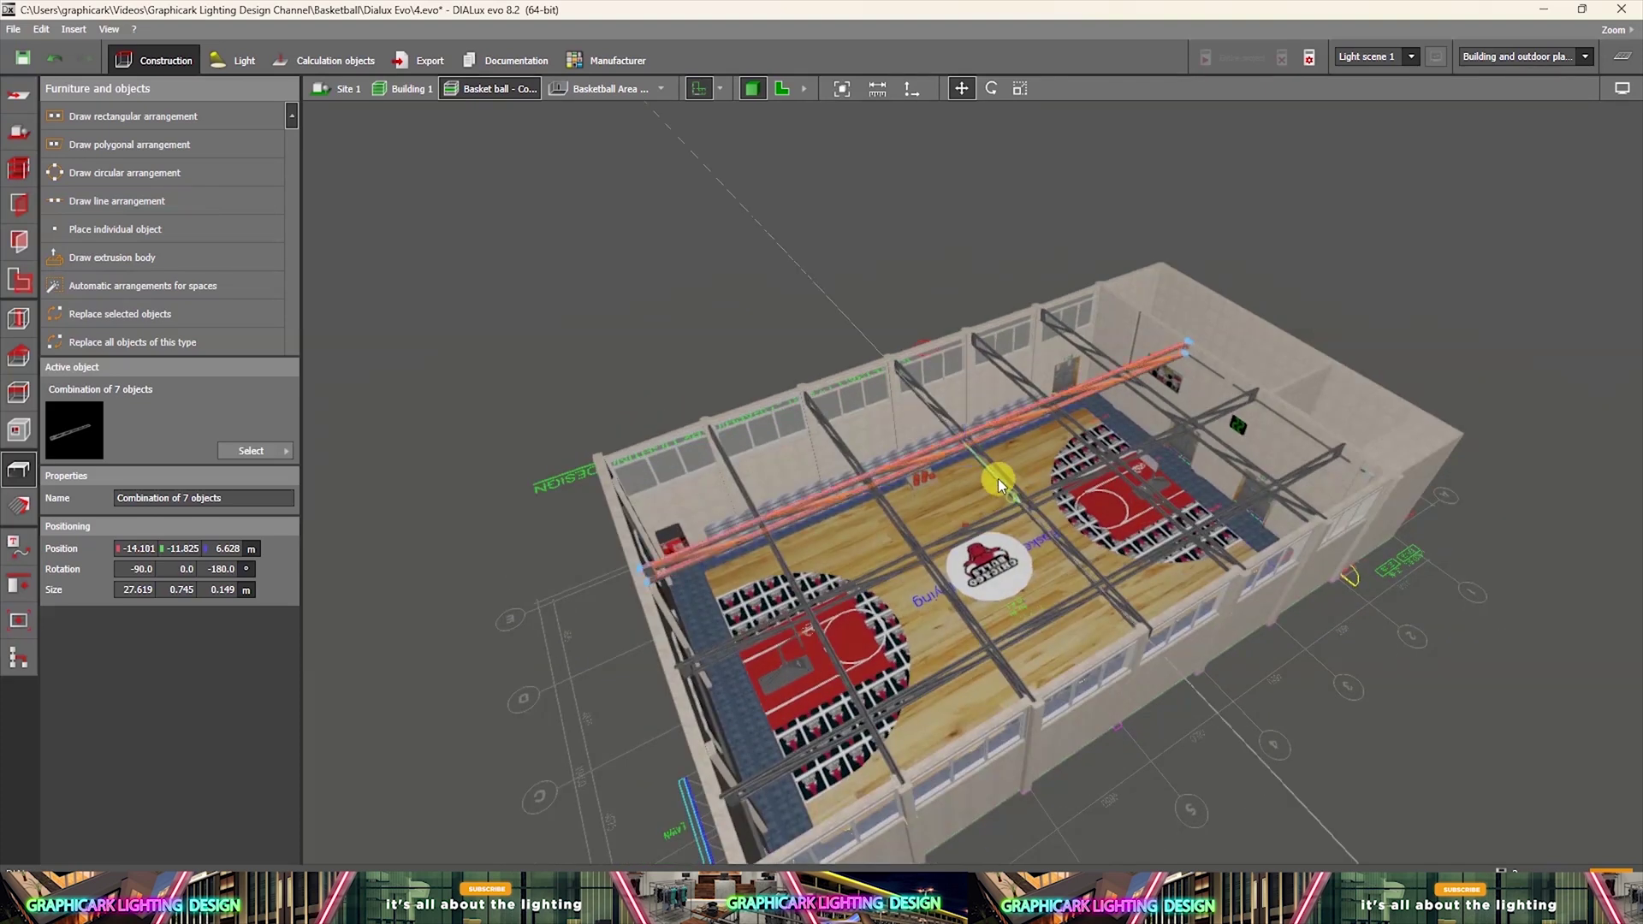
Duplicate the lengthwise truss again, move the copy near the opposite bleachers at Y -16.470 m, and check its end in 3D.
click(781, 88)
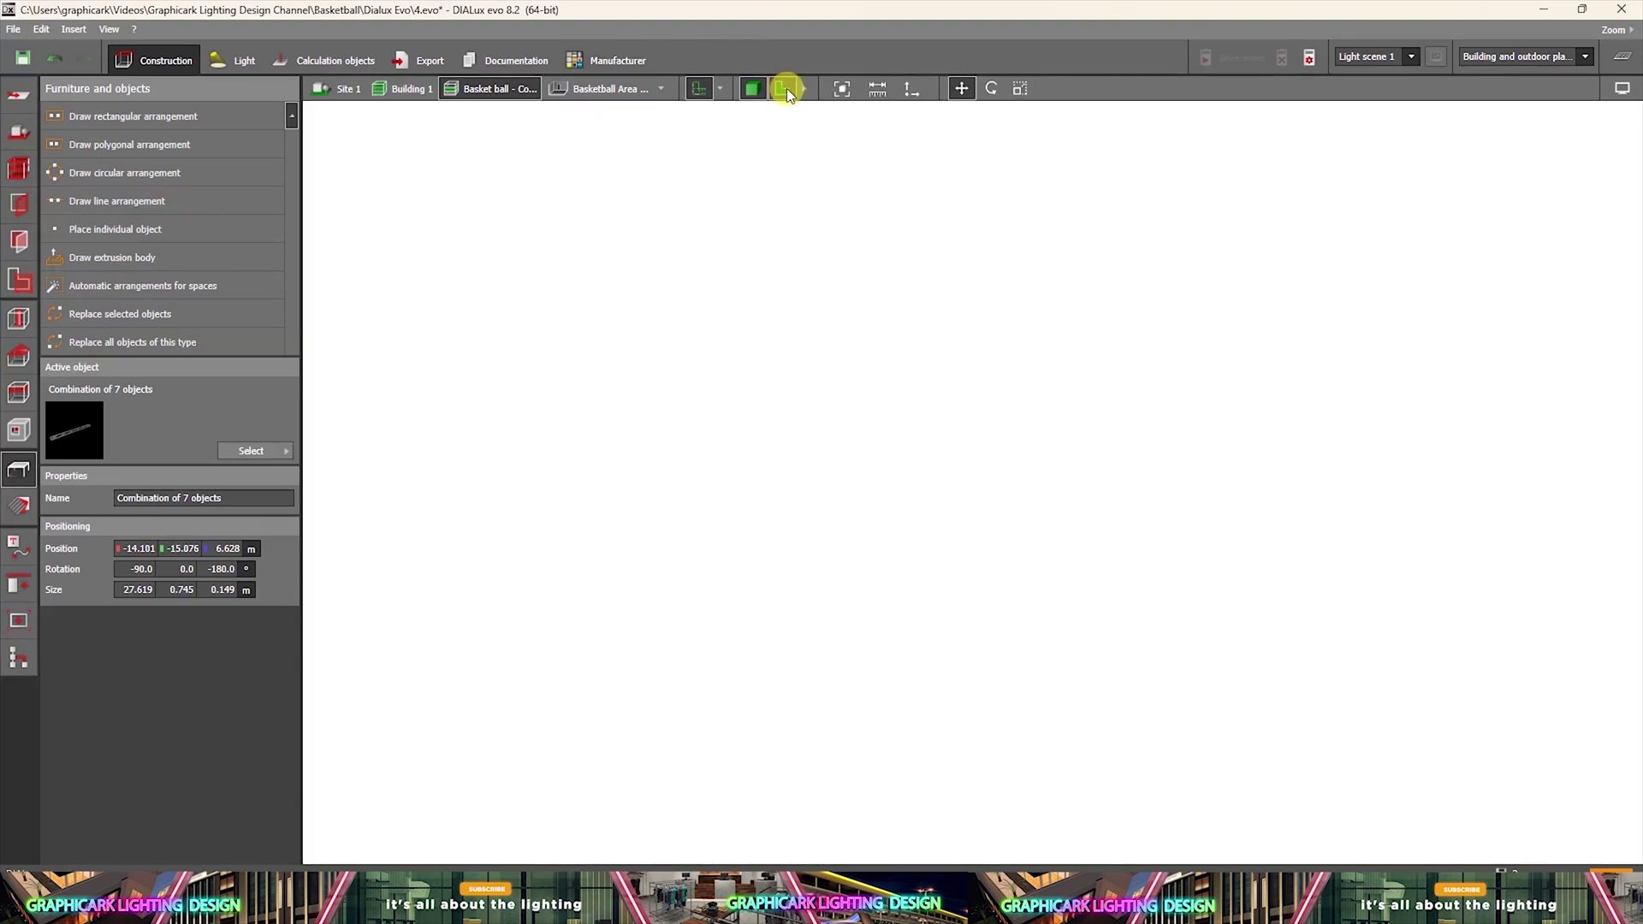
scroll(899, 604, up, 3)
middle_drag(942, 624, 980, 308)
scroll(978, 312, up, 2)
drag(990, 254, 1003, 328)
click(751, 89)
right_drag(856, 574, 1021, 537)
scroll(1023, 541, up, 10)
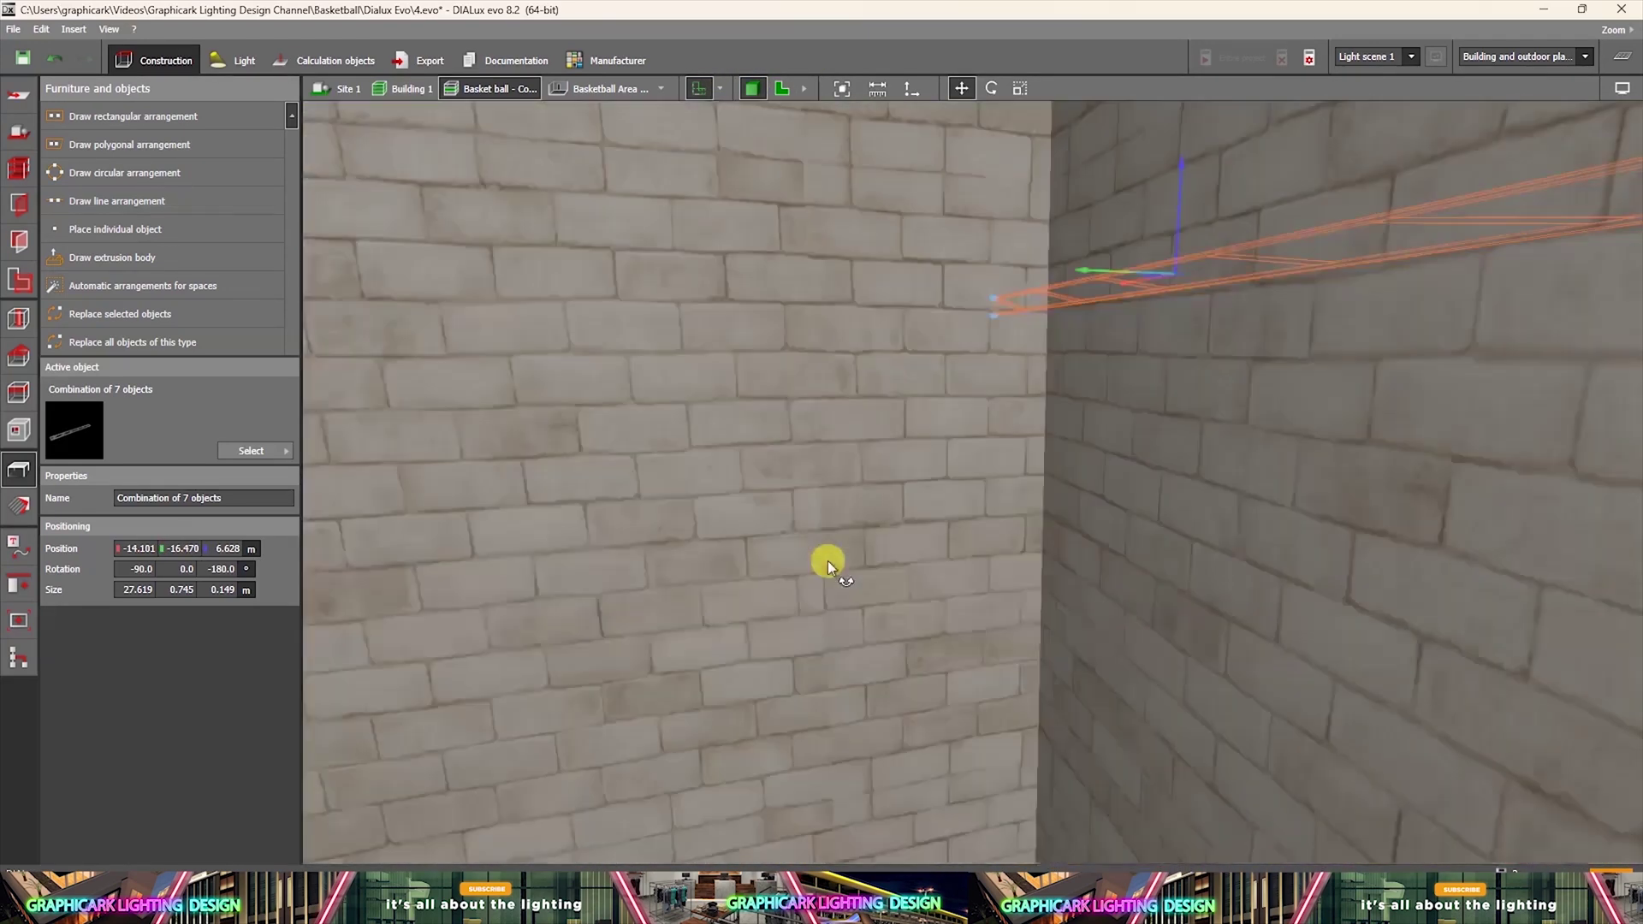
right_drag(828, 562, 665, 548)
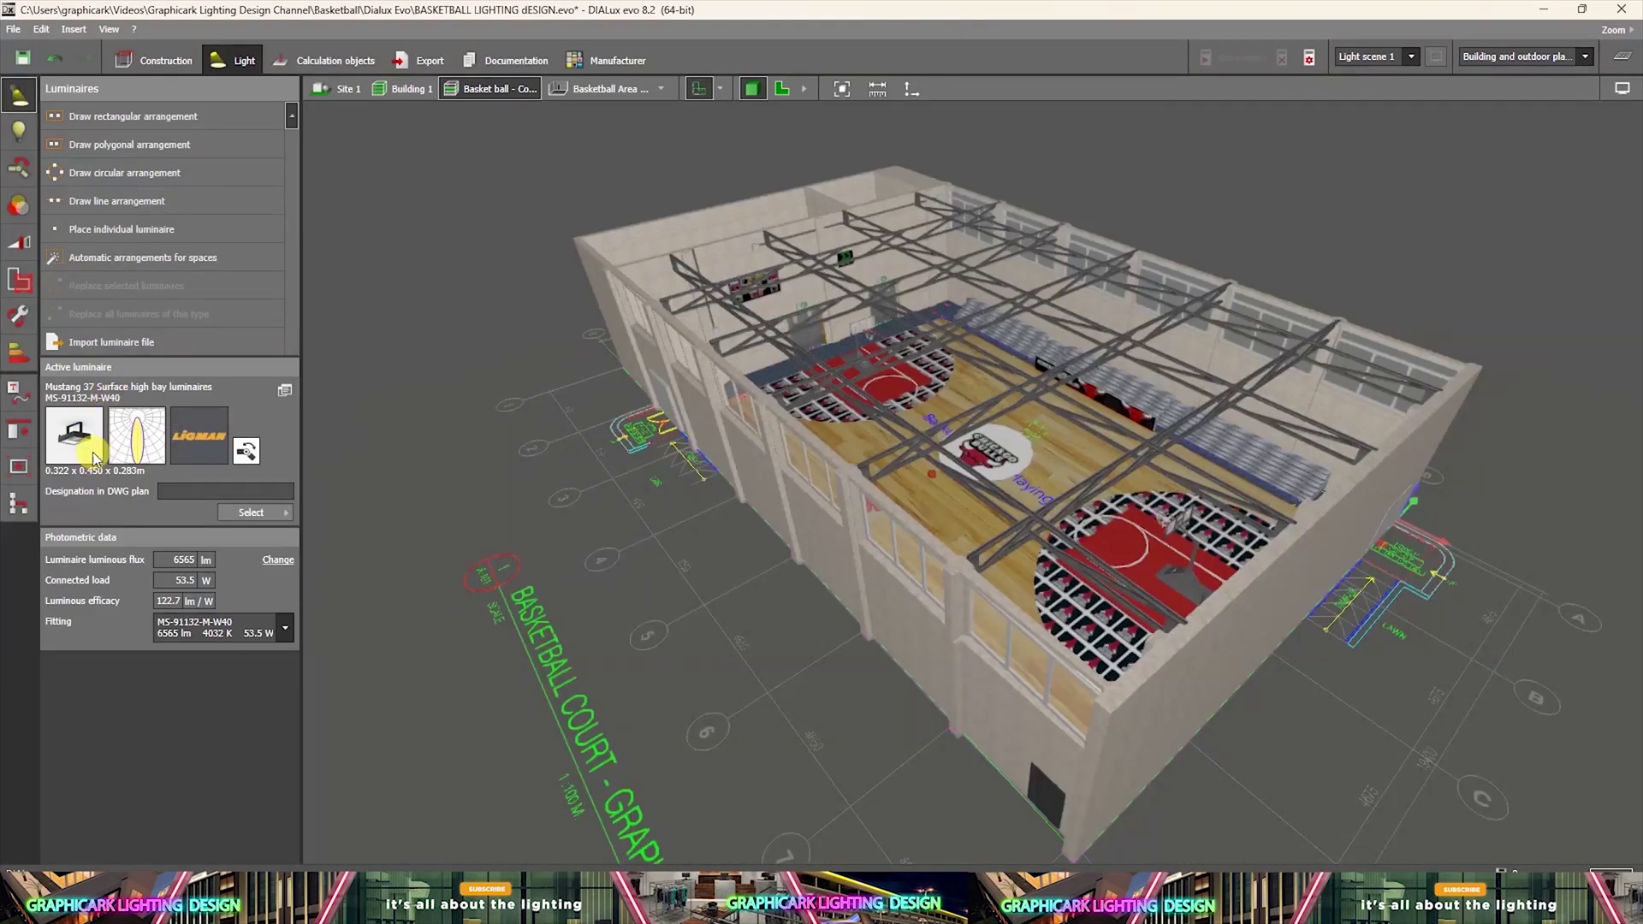
Draw a line arrangement of five Mustang 37 high bay luminaires, 22.860 m long, along the lengthwise truss nearest grid line A.
click(779, 89)
scroll(1077, 585, up, 5)
middle_drag(1077, 585, 1060, 568)
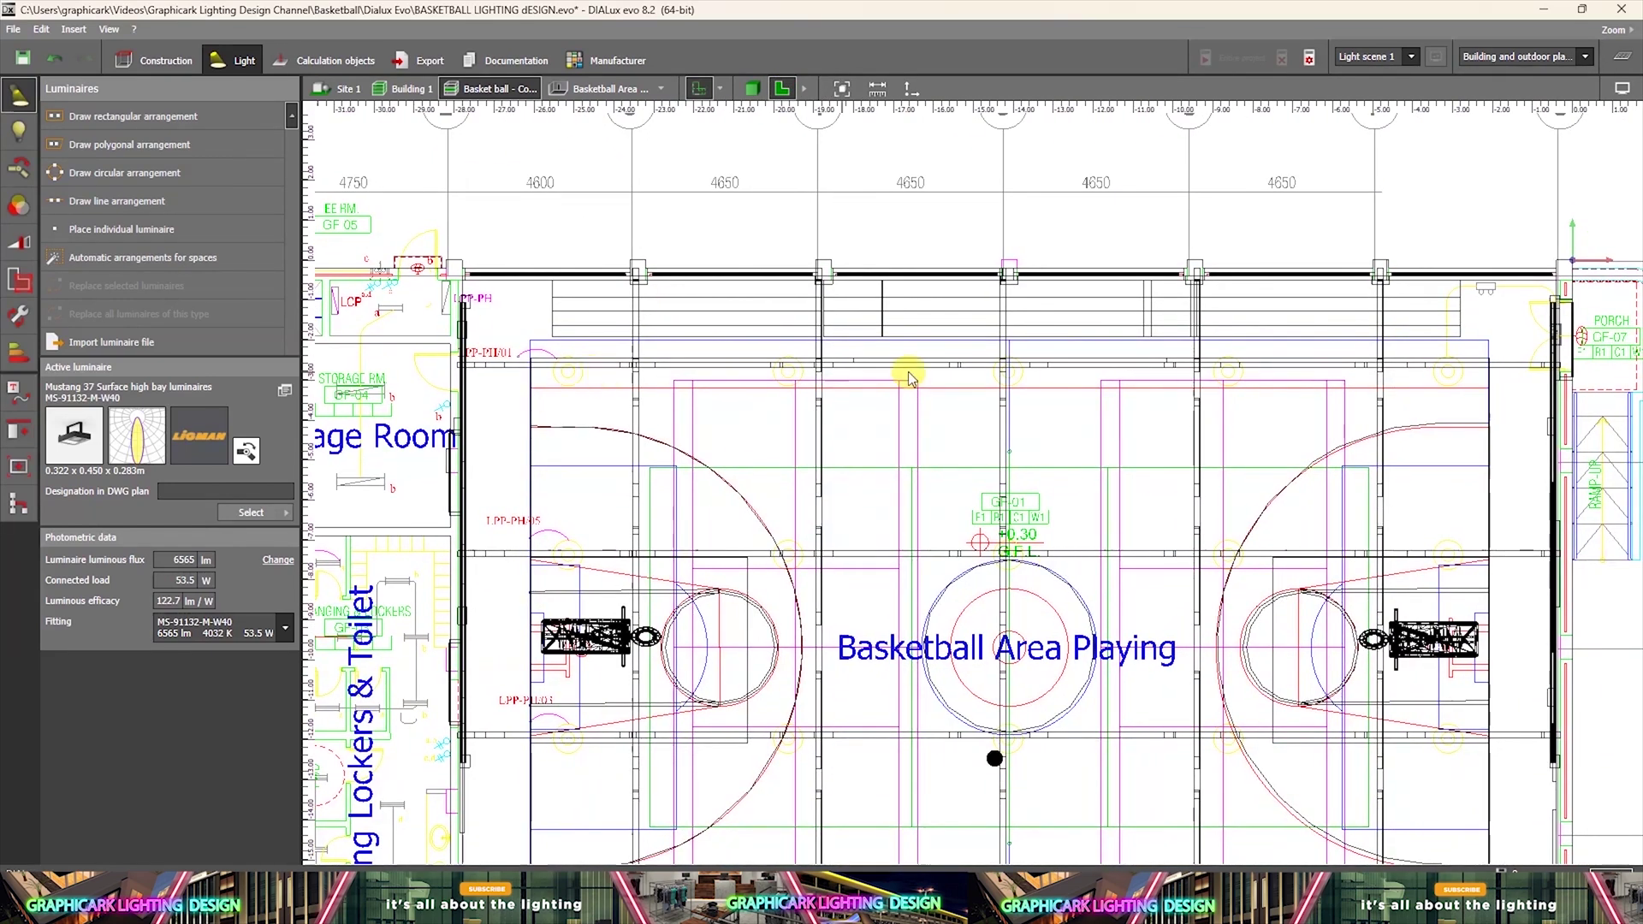
click(114, 206)
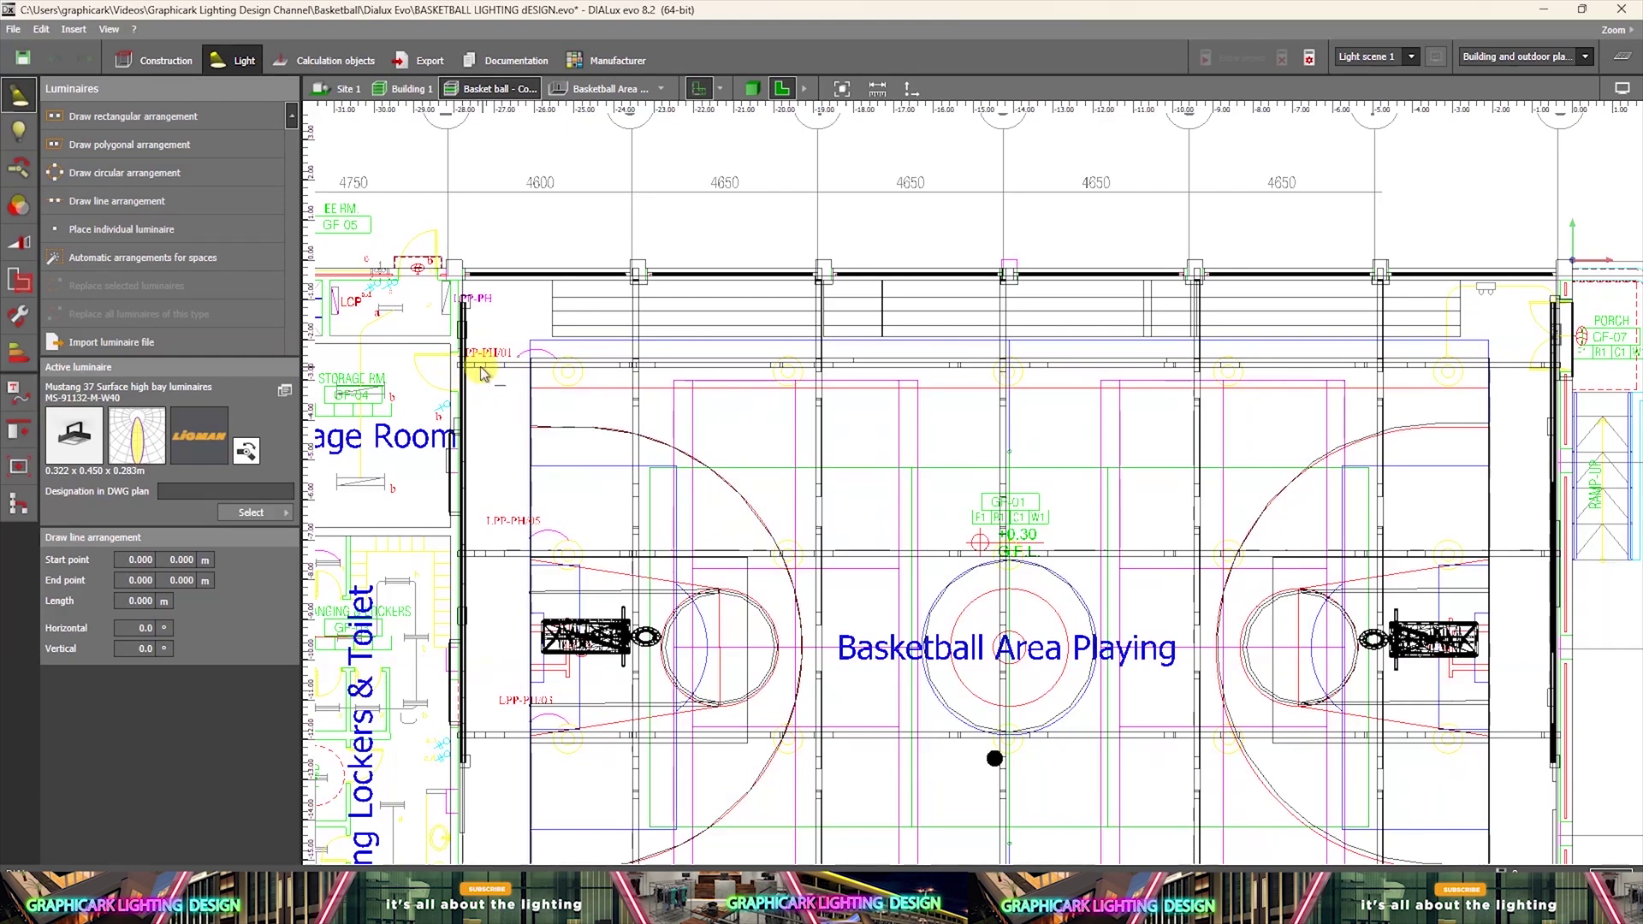
click(549, 374)
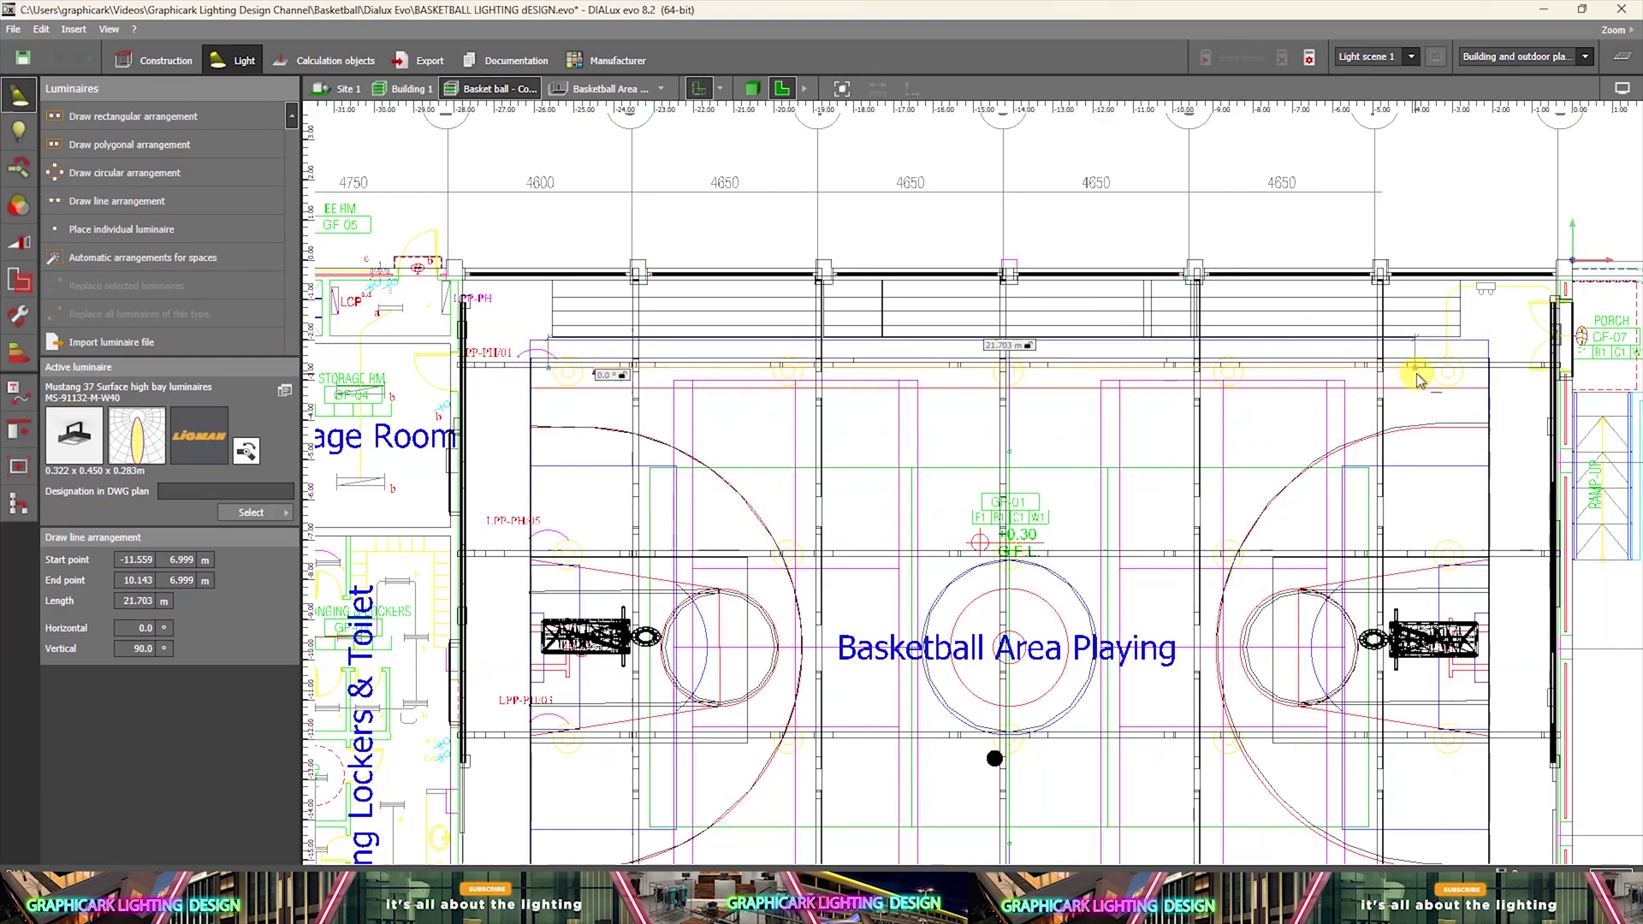
key(Return)
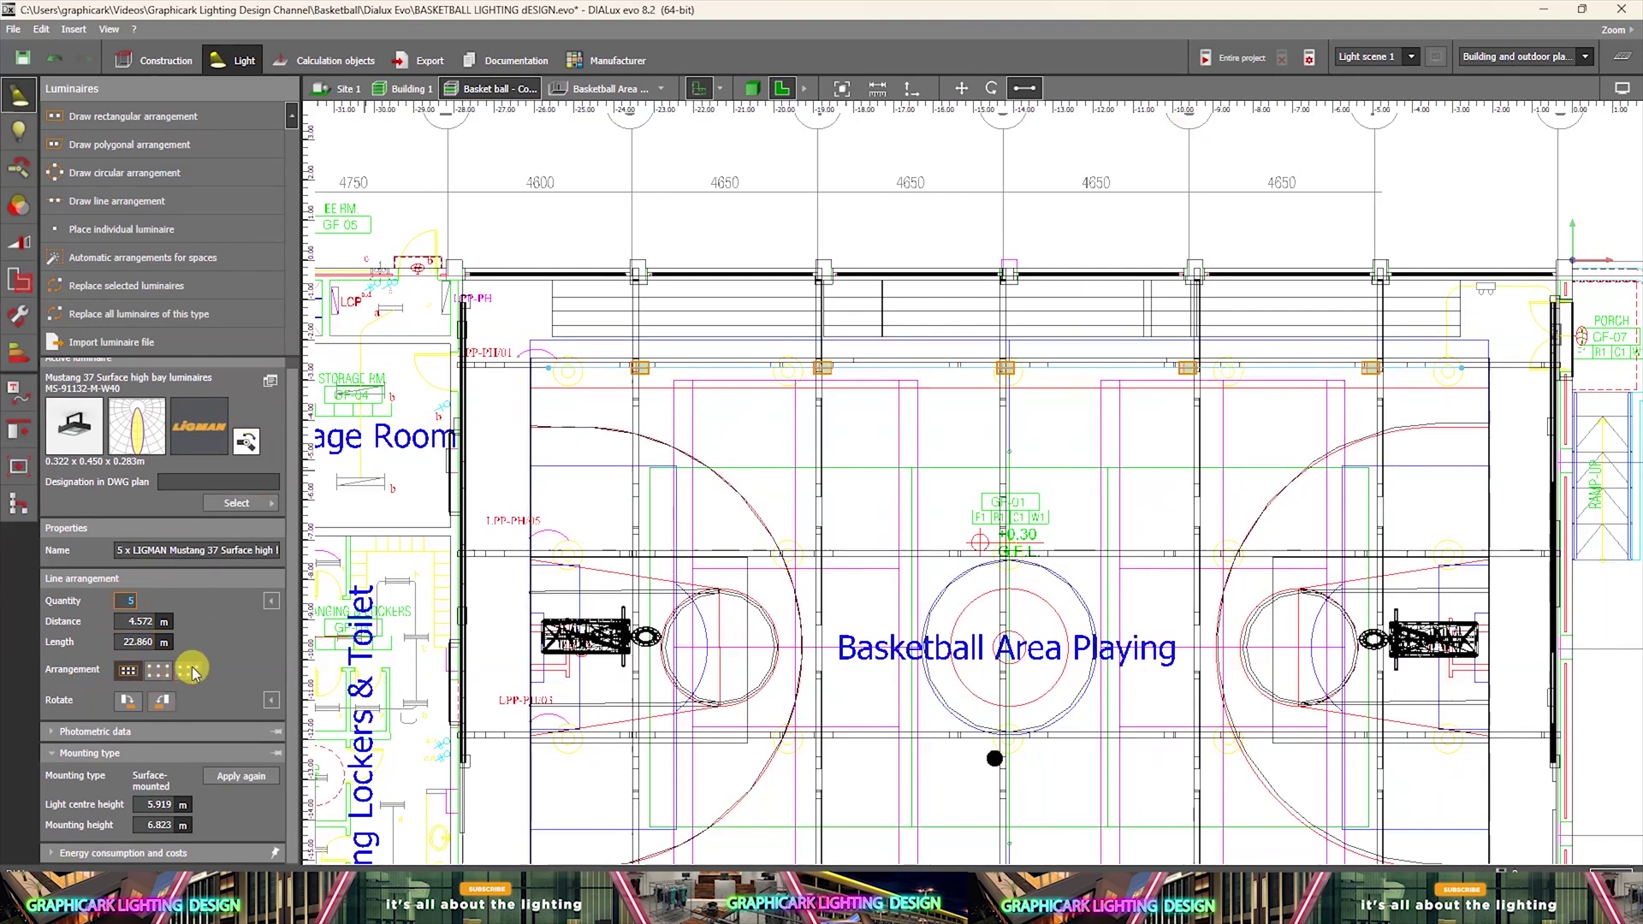
Inspect the luminaire row in 3D from inside the hall, checking its height against the roof trusses.
click(753, 92)
right_drag(899, 462, 624, 313)
scroll(1240, 277, up, 8)
middle_drag(952, 131, 1096, 233)
right_drag(1102, 234, 1462, 347)
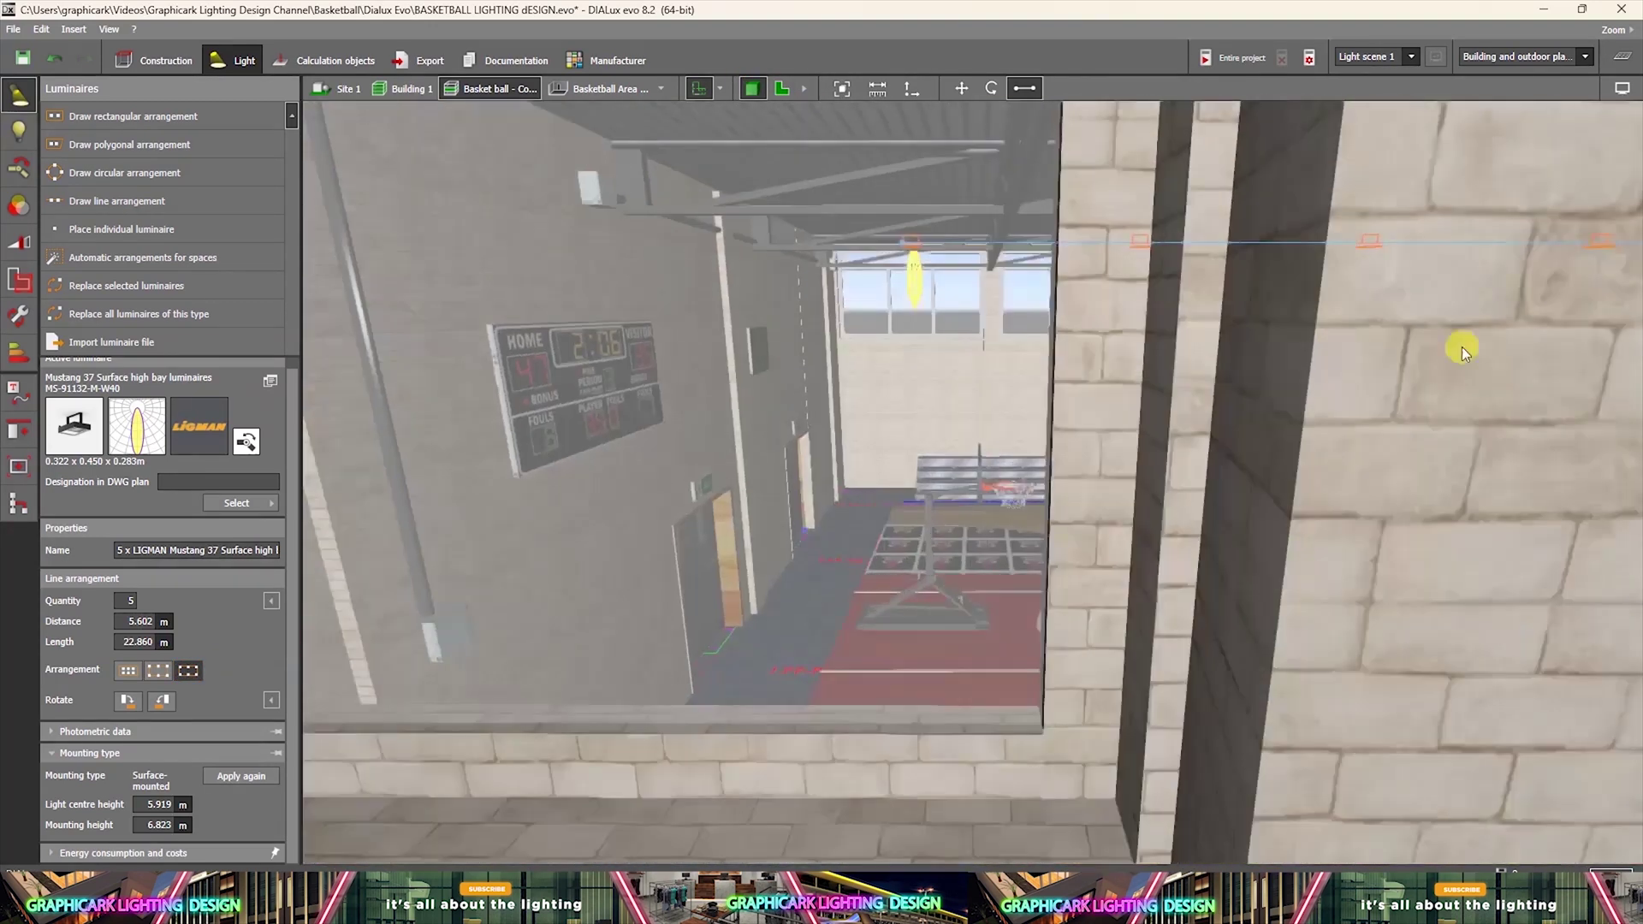
scroll(1462, 346, up, 2)
middle_drag(1462, 346, 1333, 301)
scroll(1205, 417, down, 3)
middle_drag(1205, 418, 1132, 501)
scroll(1072, 430, up, 4)
right_drag(1072, 431, 1039, 325)
scroll(1040, 346, up, 2)
middle_drag(1039, 325, 978, 441)
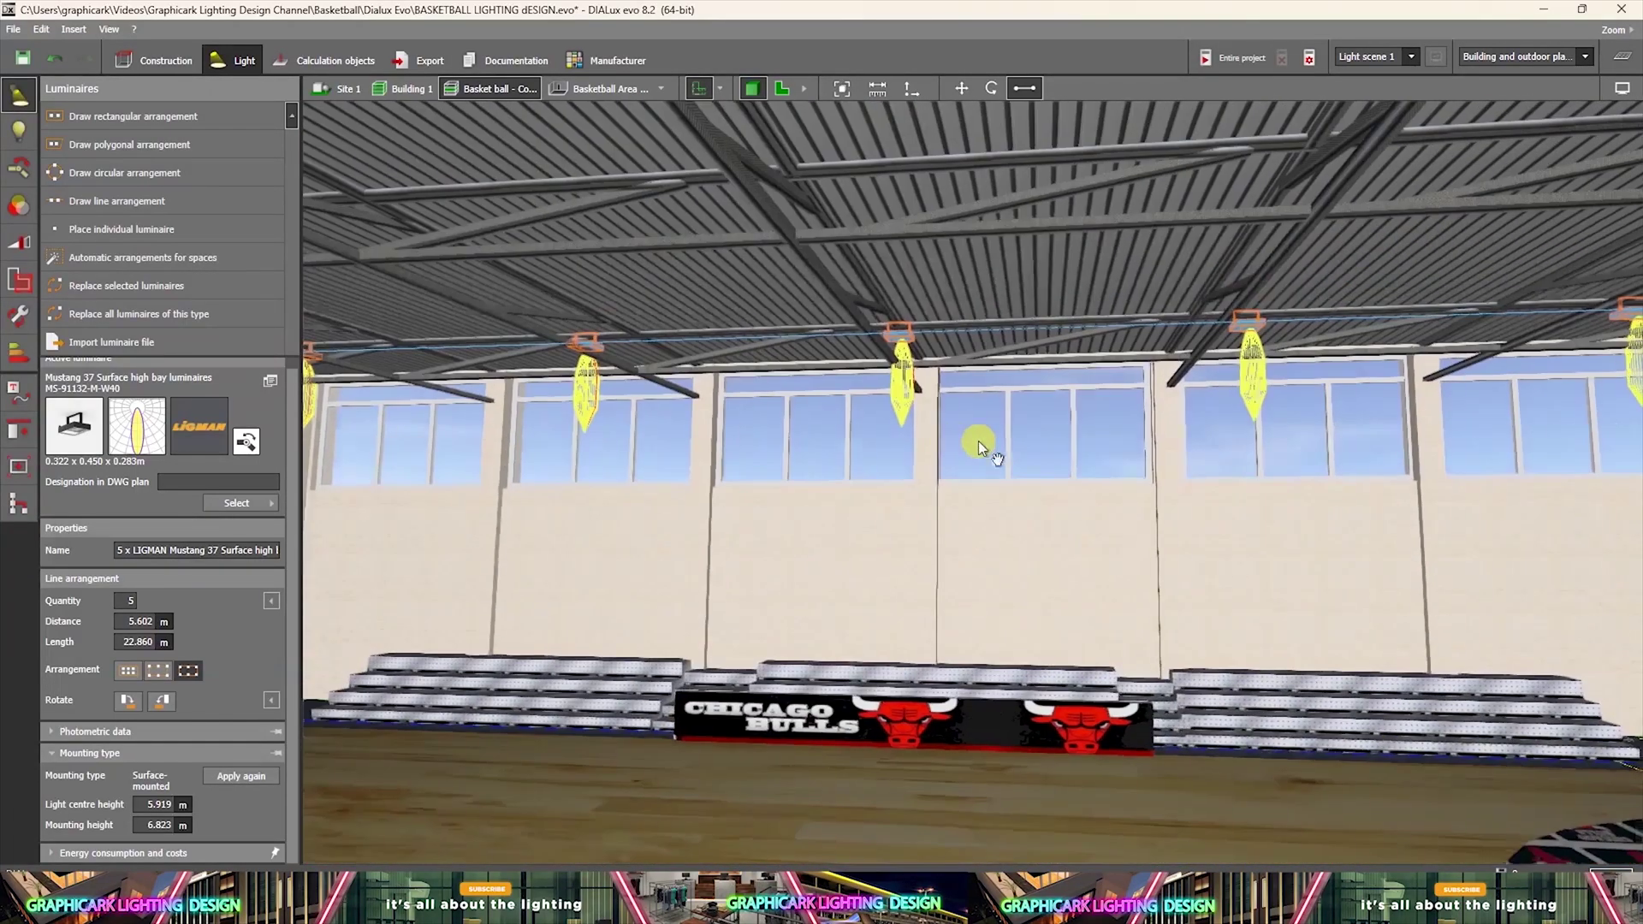
Lower the luminaire row beneath the lengthwise truss, to a mounting height of about 6.079 m.
scroll(948, 435, up, 3)
drag(882, 198, 884, 209)
drag(1098, 495, 796, 330)
drag(866, 566, 809, 618)
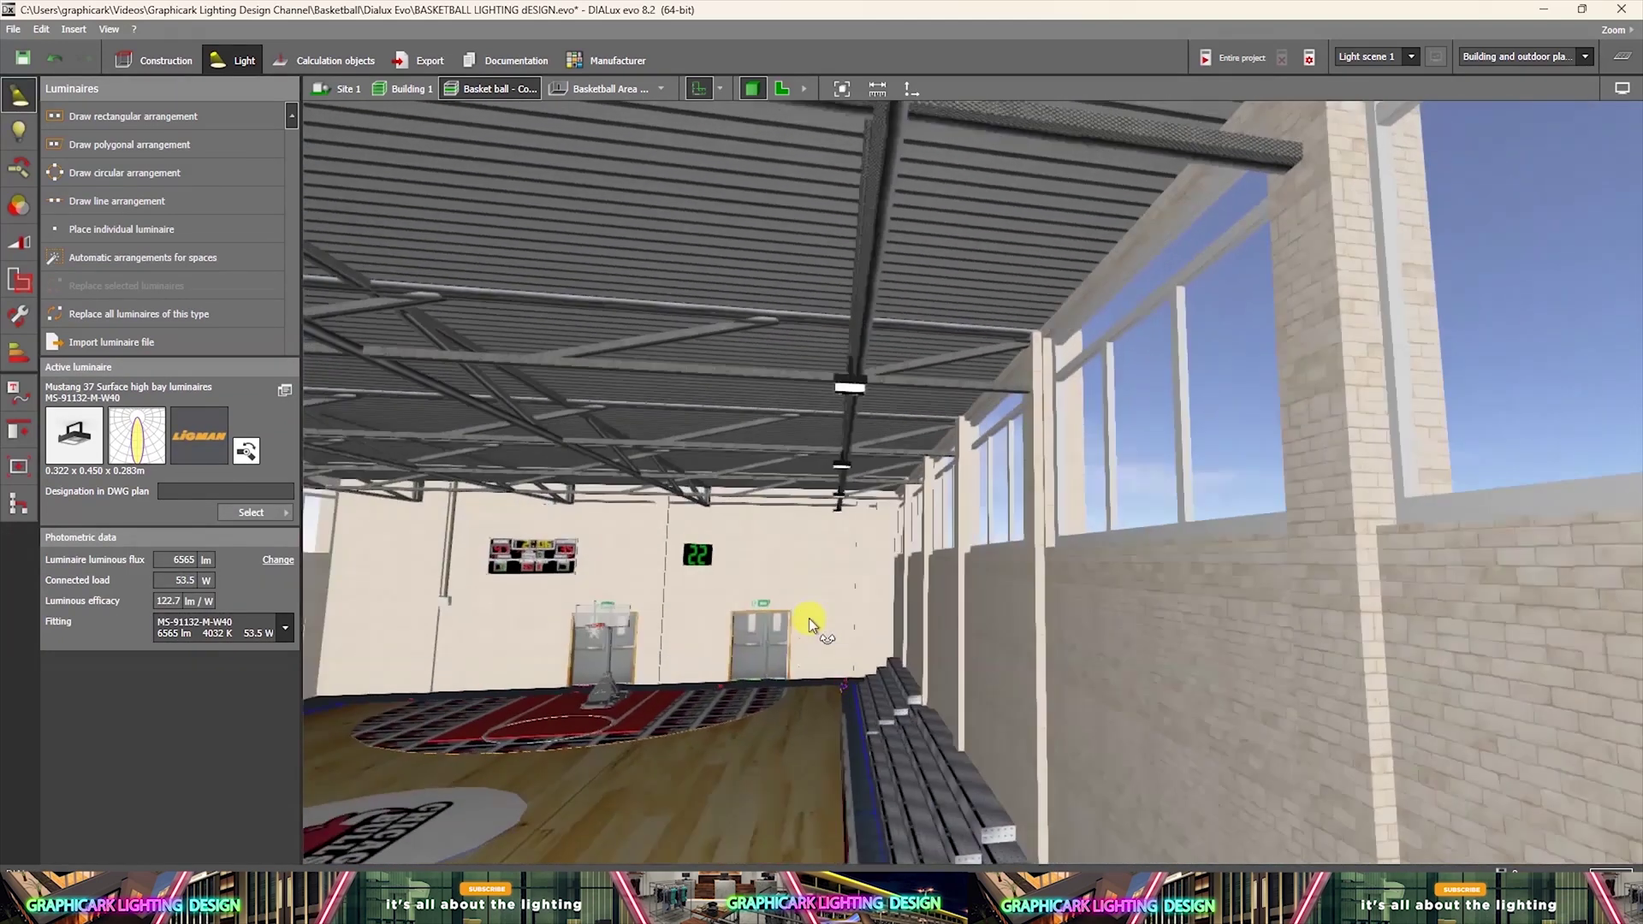
Shift the luminaire row sideways to sit under the lengthwise truss, checking its alignment in plan and 3D.
scroll(844, 404, up, 5)
click(854, 359)
scroll(837, 368, down, 4)
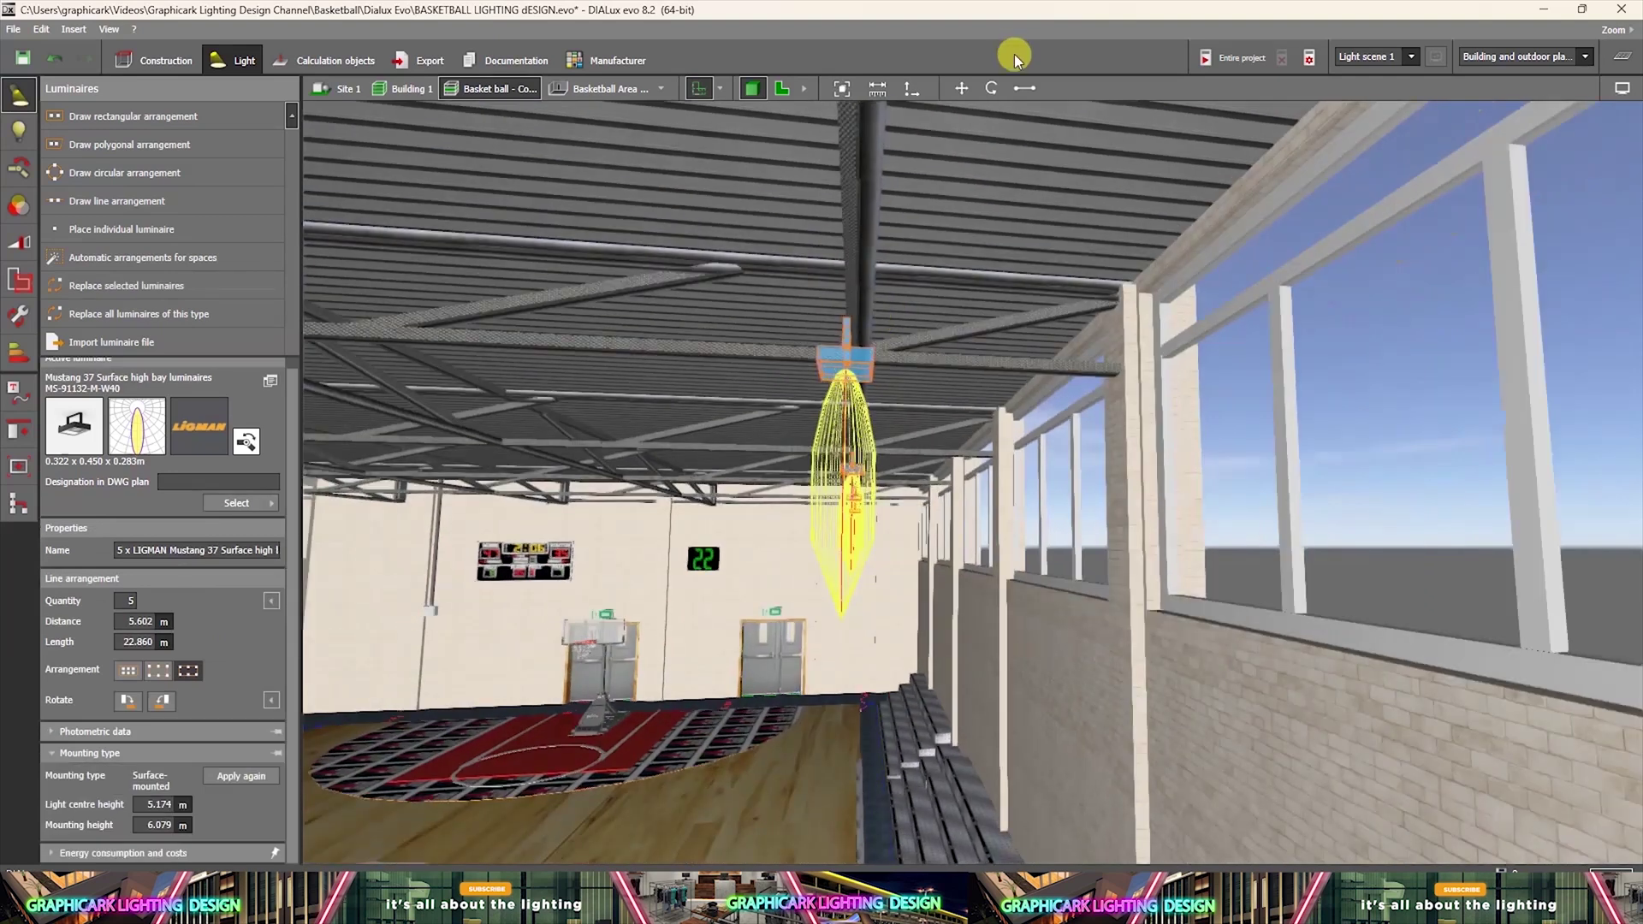
scroll(892, 517, up, 1)
drag(947, 460, 958, 461)
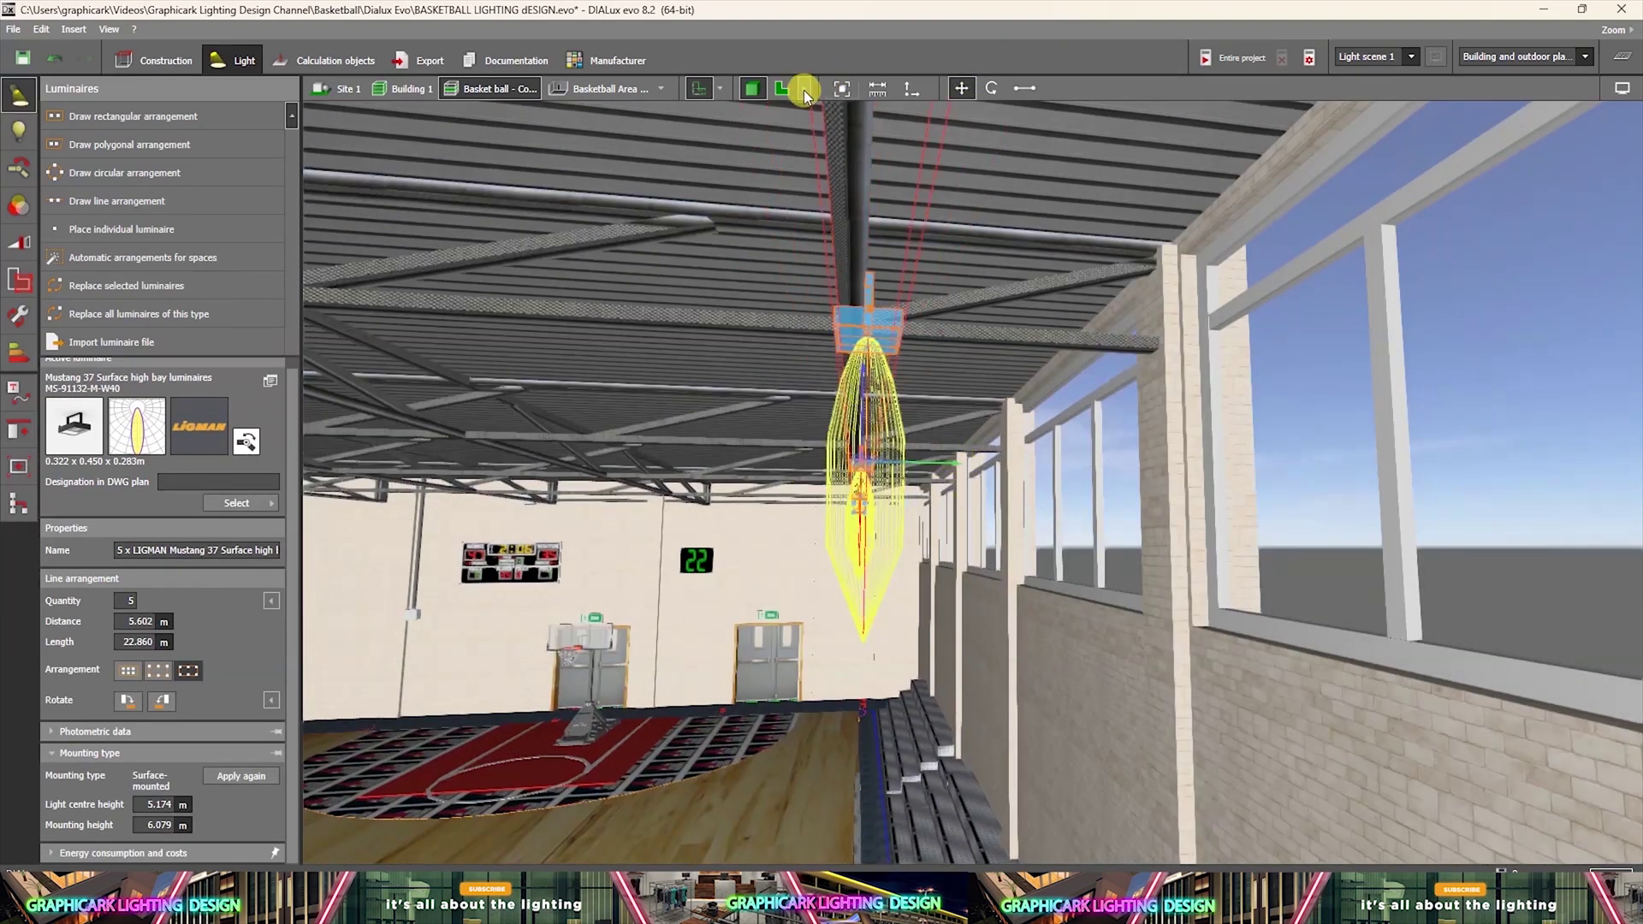
click(782, 88)
scroll(1010, 358, up, 5)
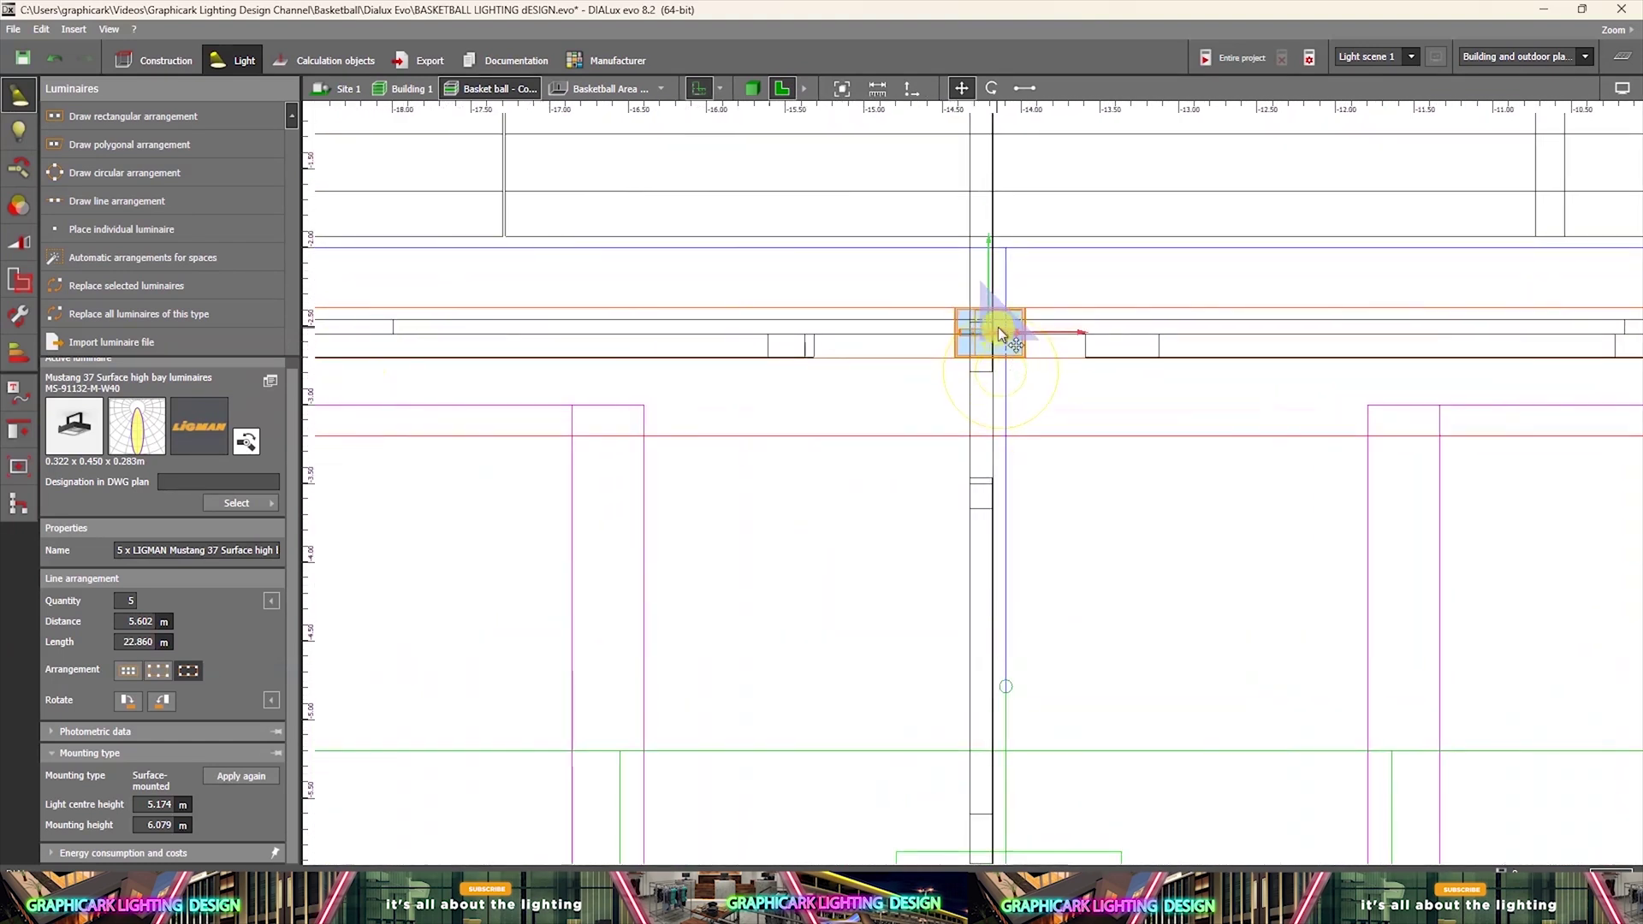
scroll(1000, 349, down, 5)
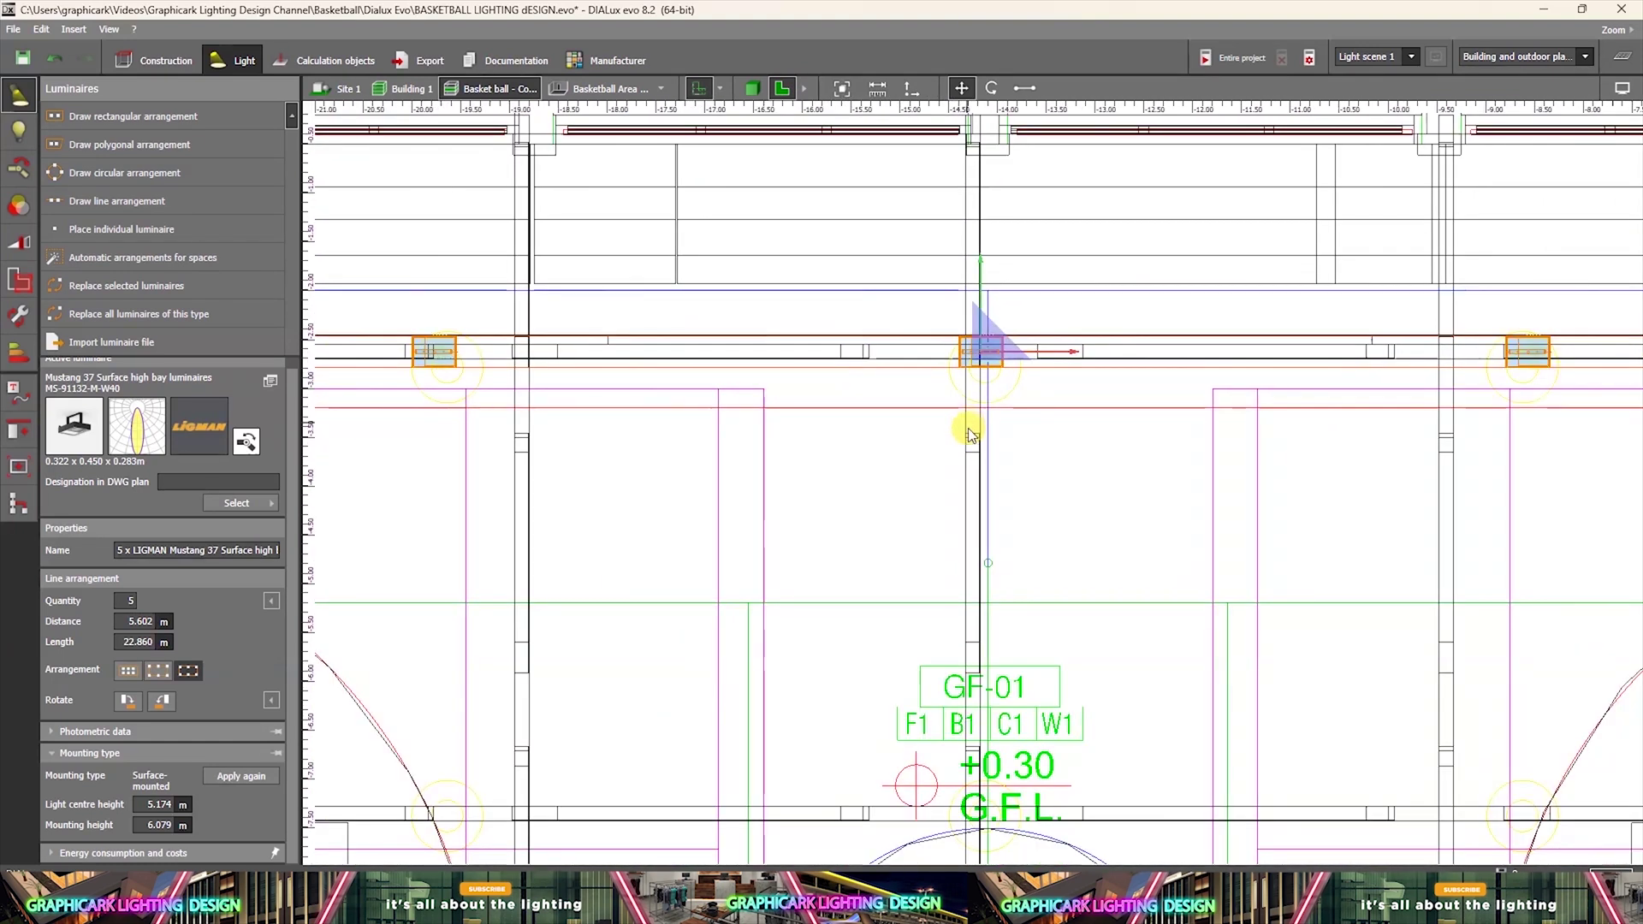
click(752, 89)
scroll(848, 599, down, 4)
right_drag(873, 732, 808, 481)
scroll(1050, 750, up, 4)
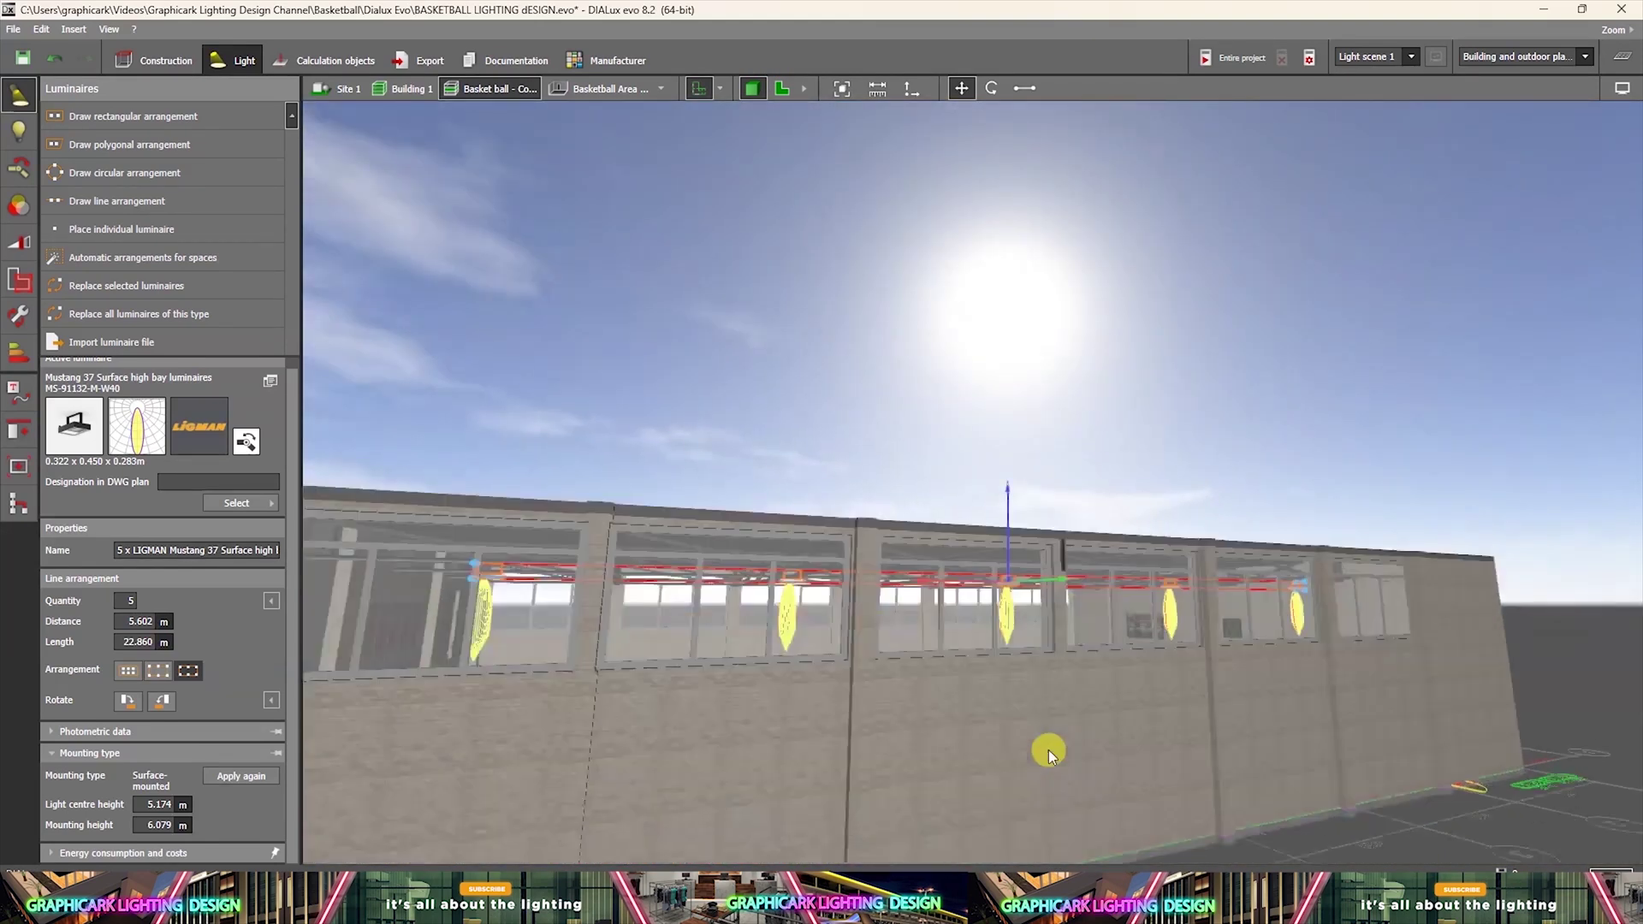
Copy the five-luminaire row from the lengthwise truss nearest grid line A to the next lengthwise truss.
click(1083, 609)
right_drag(1055, 608, 795, 613)
scroll(792, 614, up, 2)
right_drag(1232, 640, 1065, 574)
scroll(1064, 573, down, 2)
scroll(913, 511, up, 1)
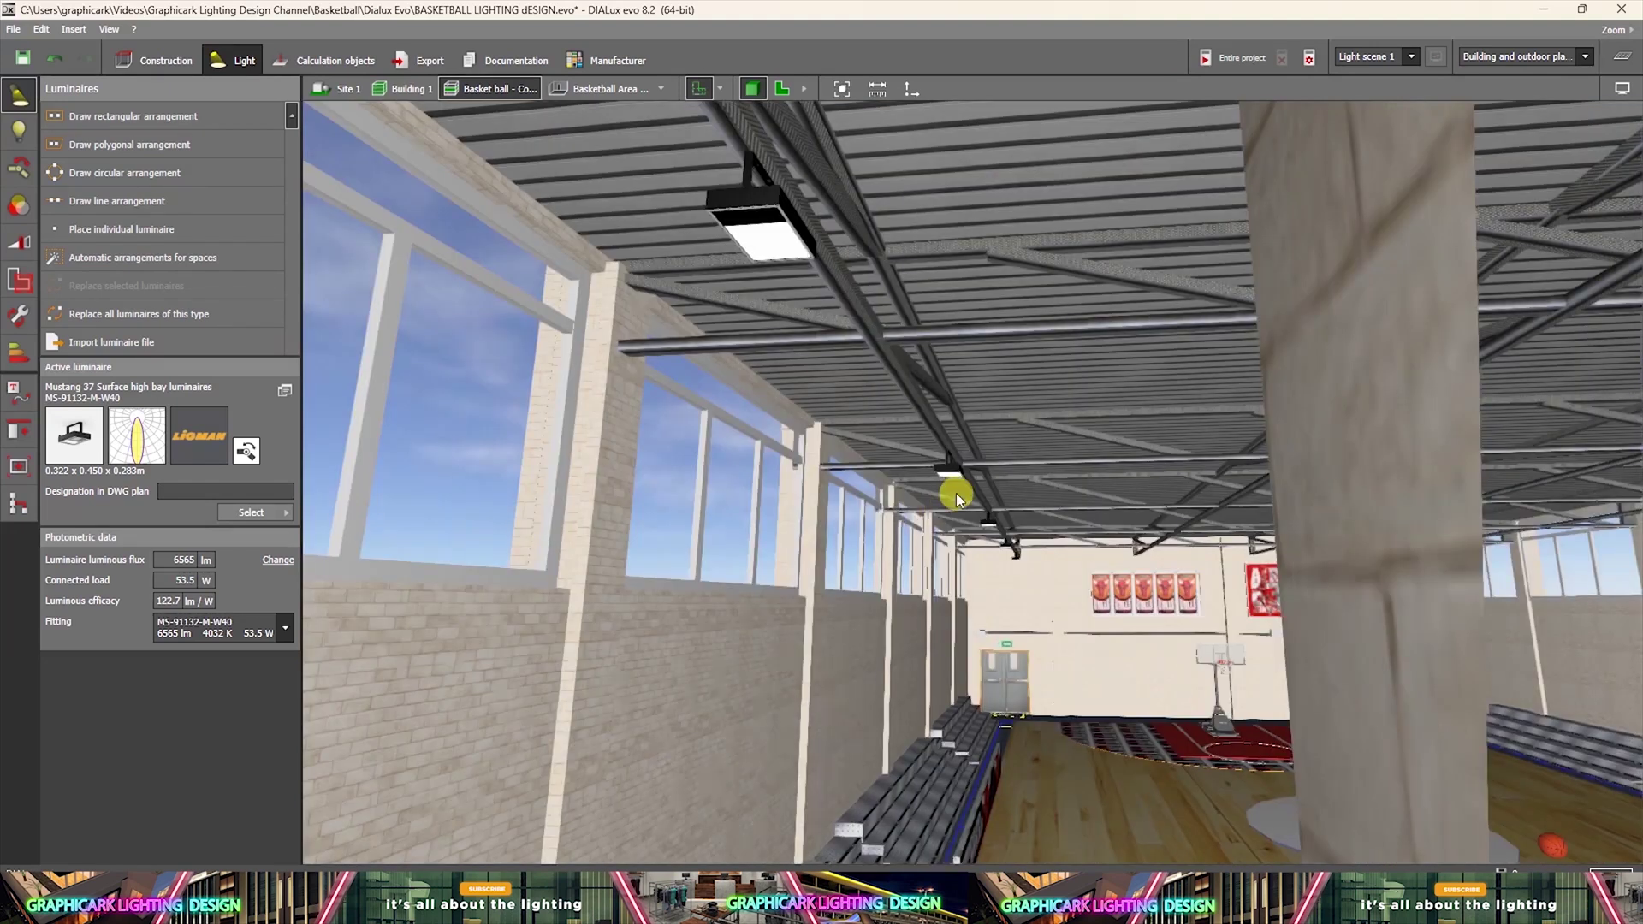
click(954, 476)
click(960, 491)
click(951, 480)
right_drag(1123, 507, 1169, 614)
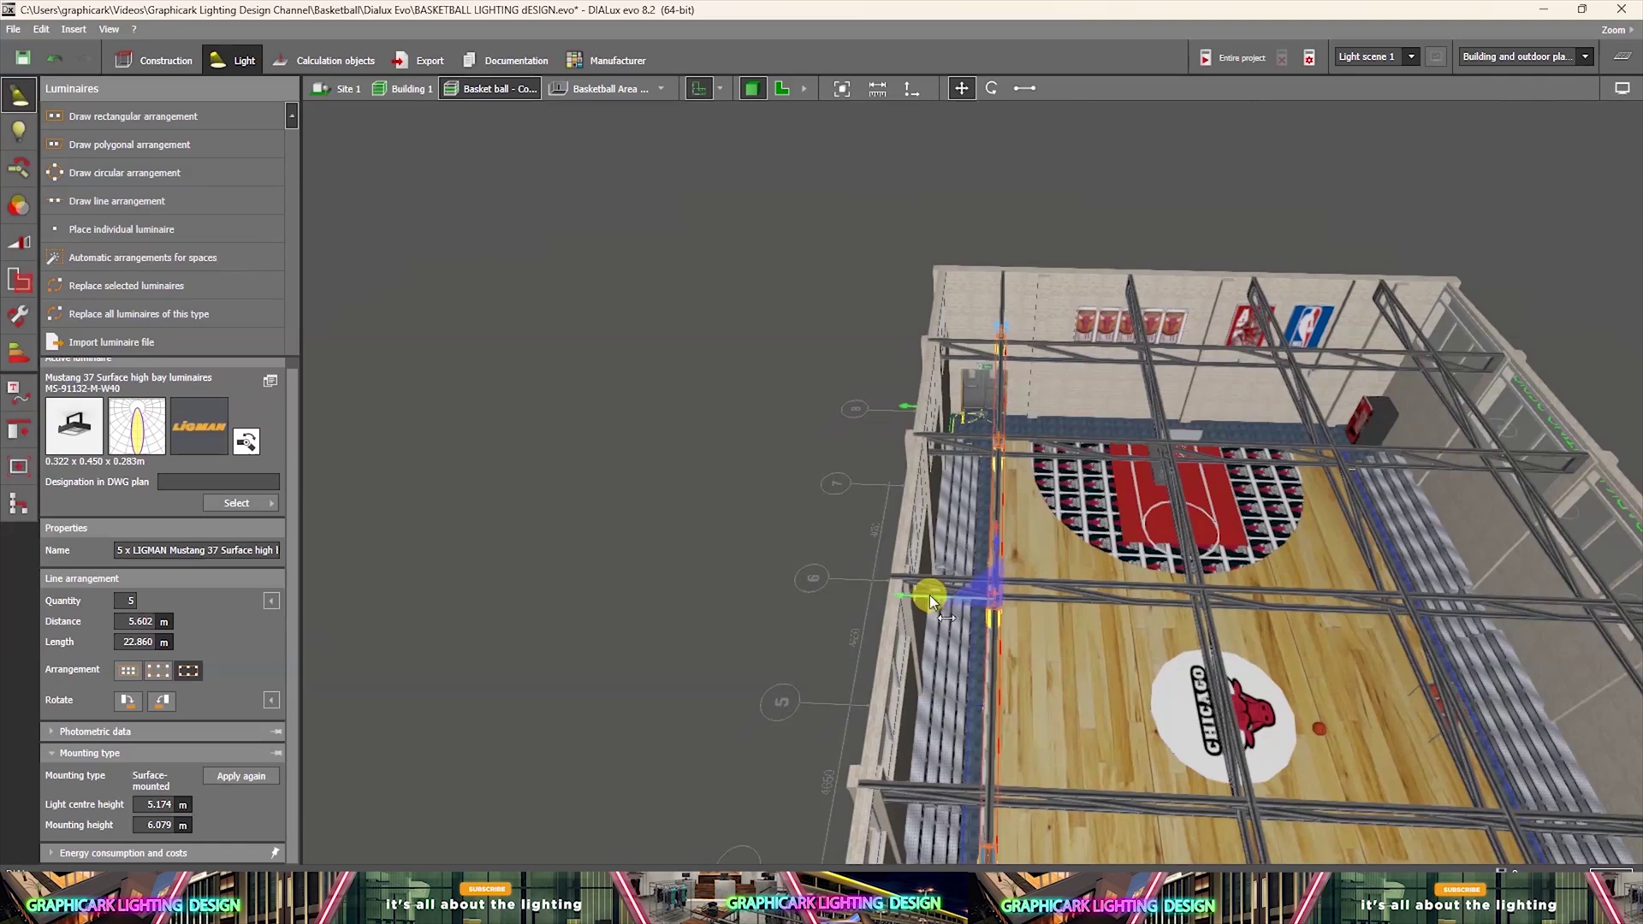
drag(1039, 598, 1148, 598)
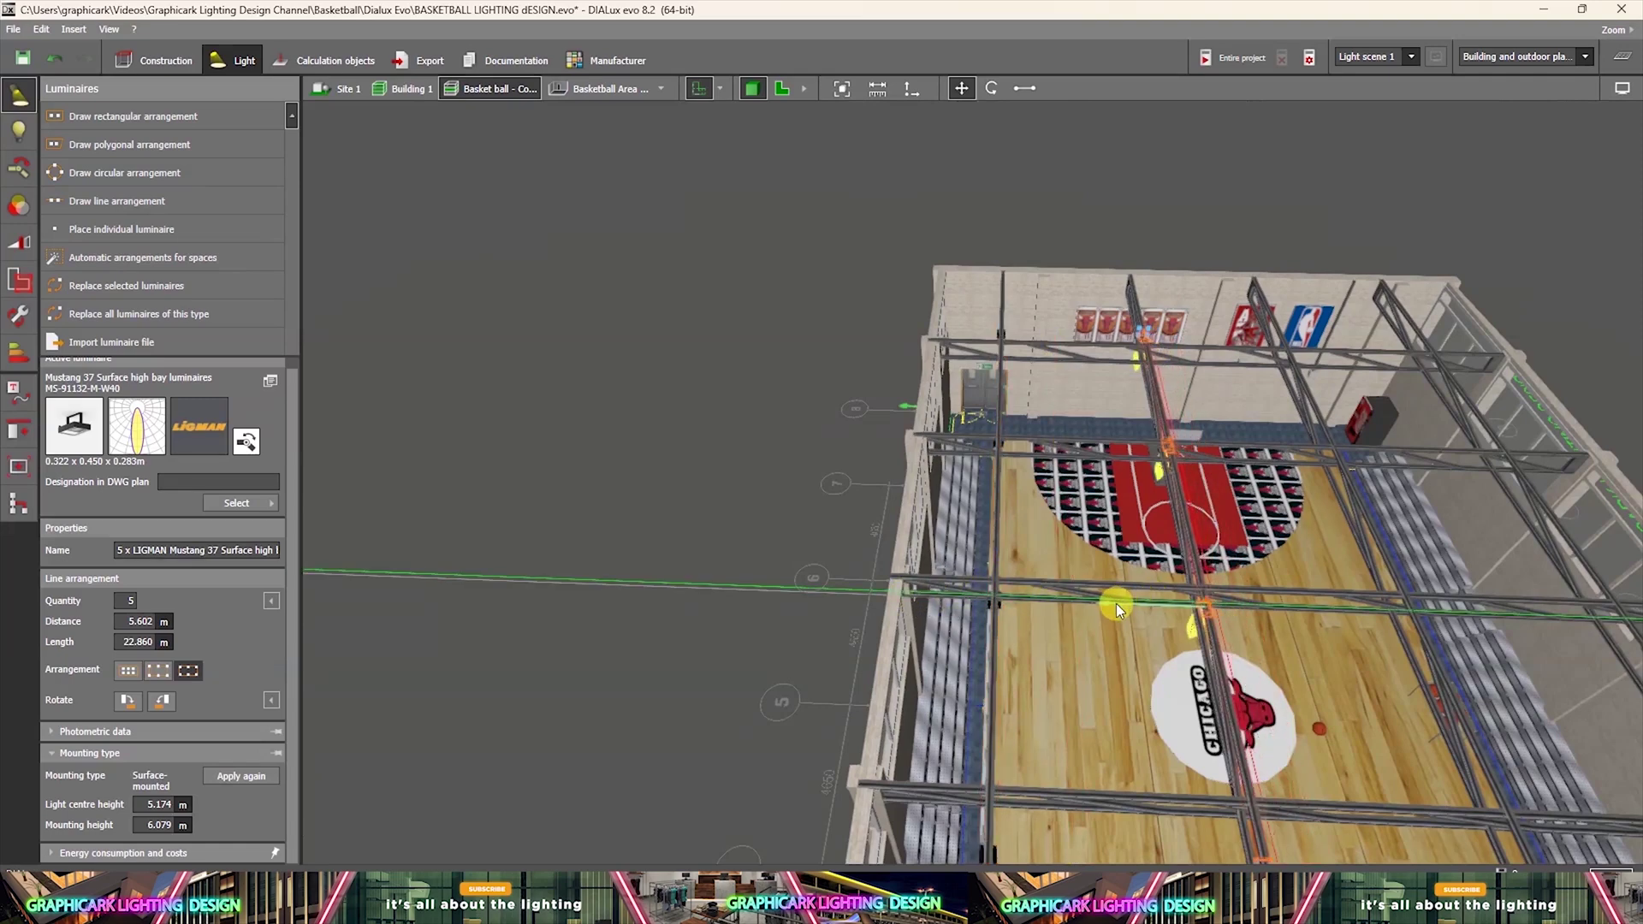
Shift the copied luminaire row sideways to sit beneath the second lengthwise truss, checking its alignment in 3D and plan.
right_drag(1087, 692, 1055, 575)
scroll(1290, 476, up, 5)
right_drag(1270, 516, 1122, 516)
drag(1077, 511, 1015, 521)
scroll(1016, 521, up, 2)
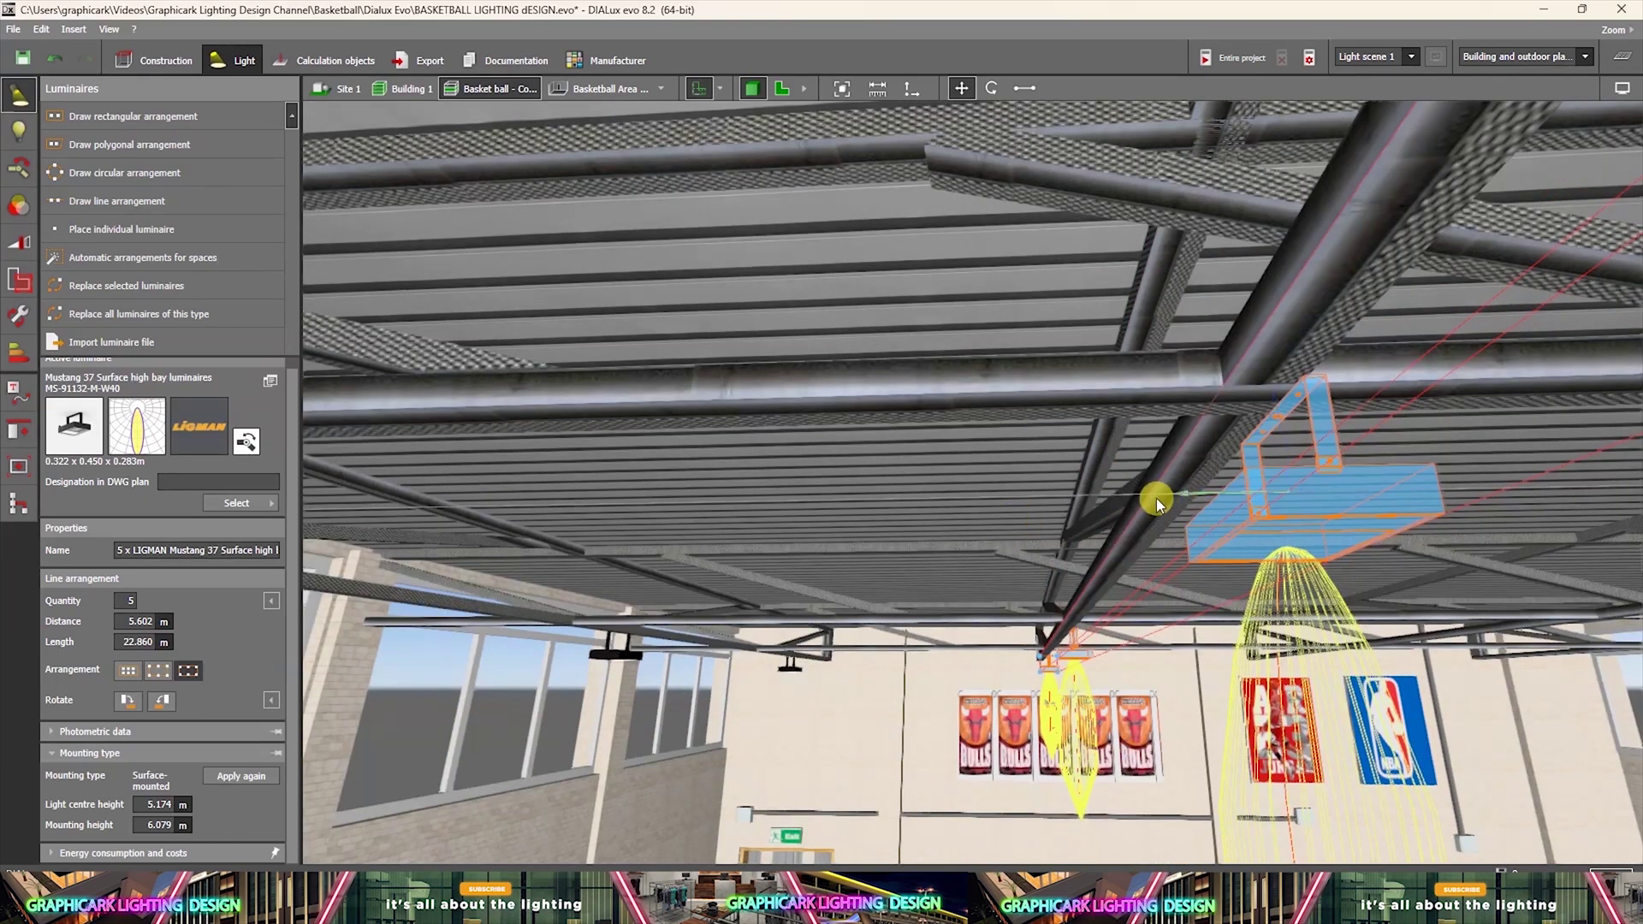
scroll(916, 328, down, 3)
scroll(973, 589, up, 4)
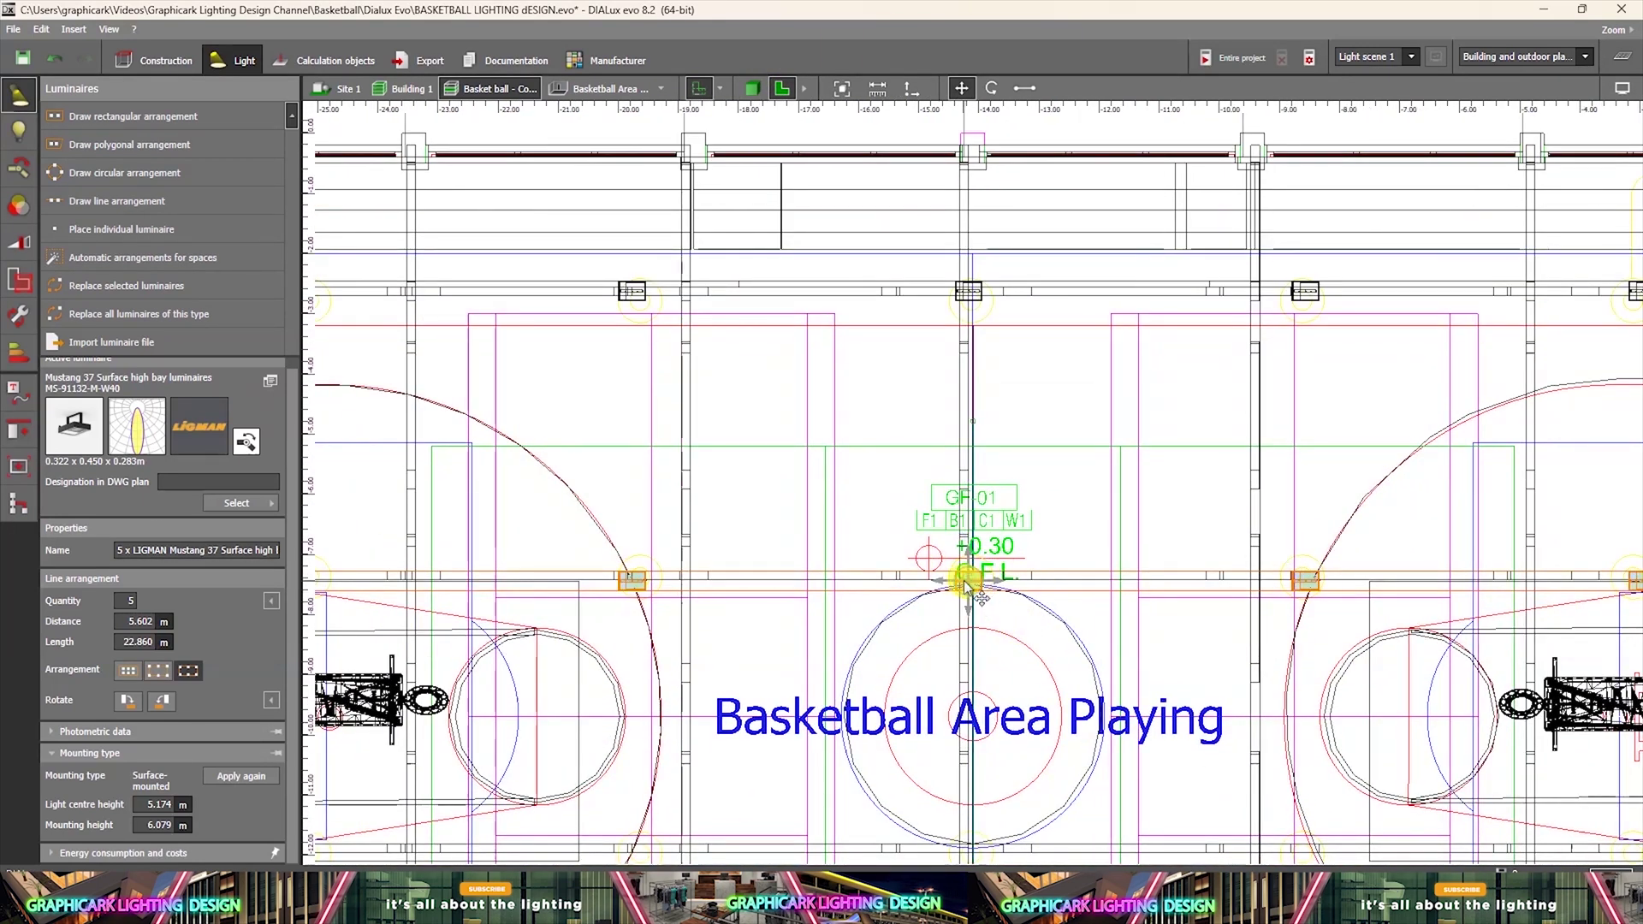
Copy the luminaire row to the third and fourth lengthwise trusses, aligning the third row with its truss in plan.
scroll(970, 614, down, 4)
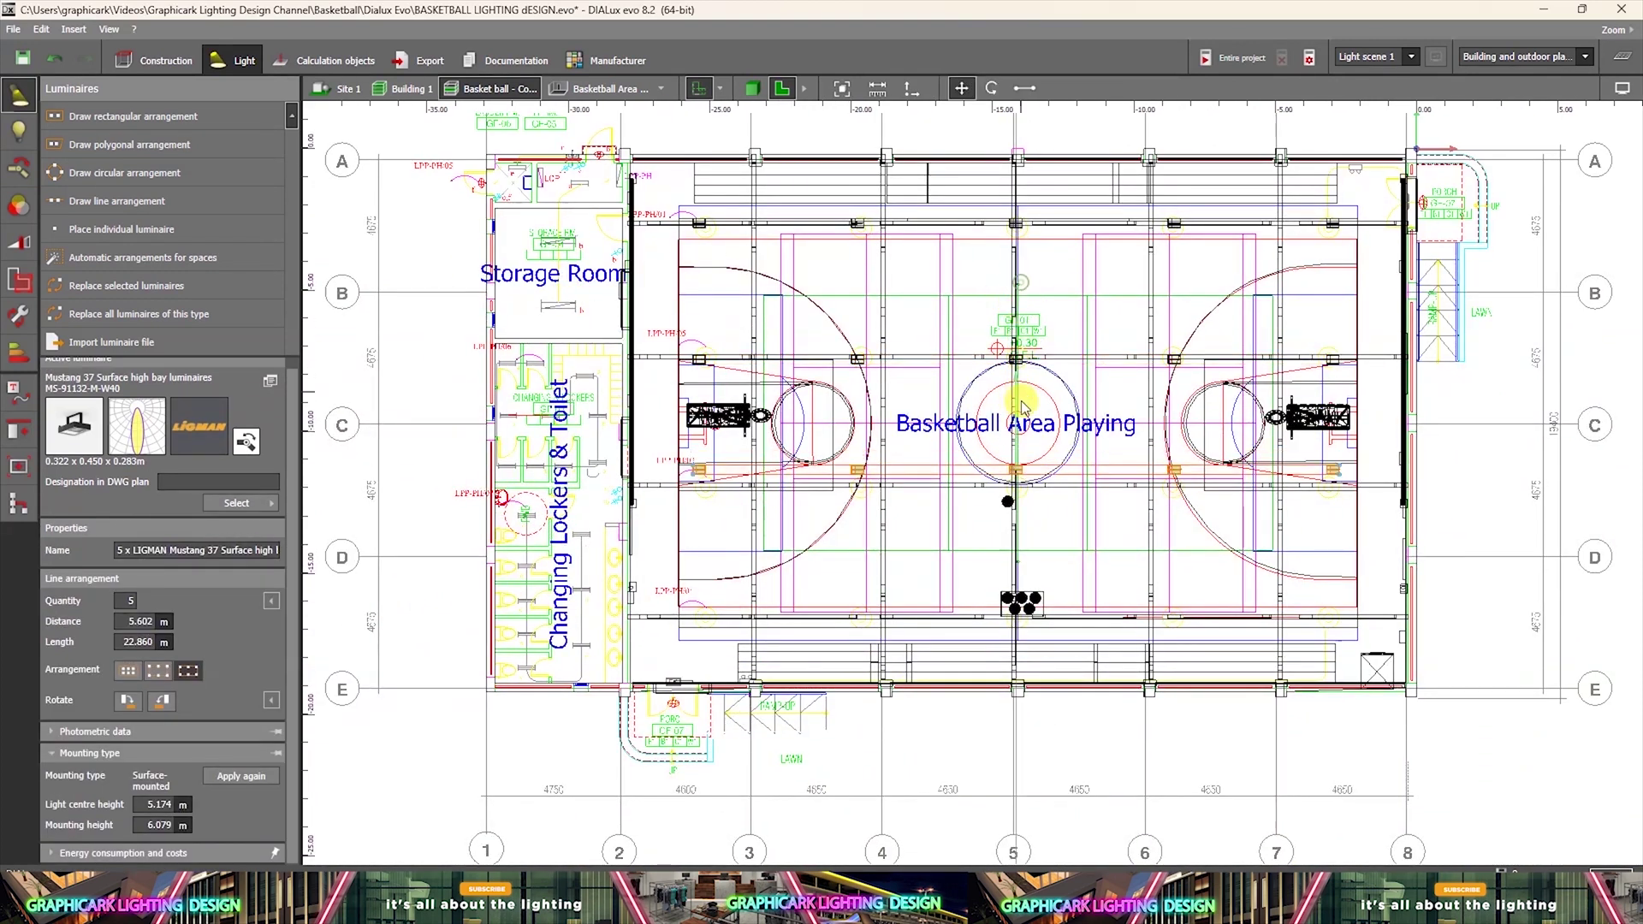
scroll(992, 436, up, 5)
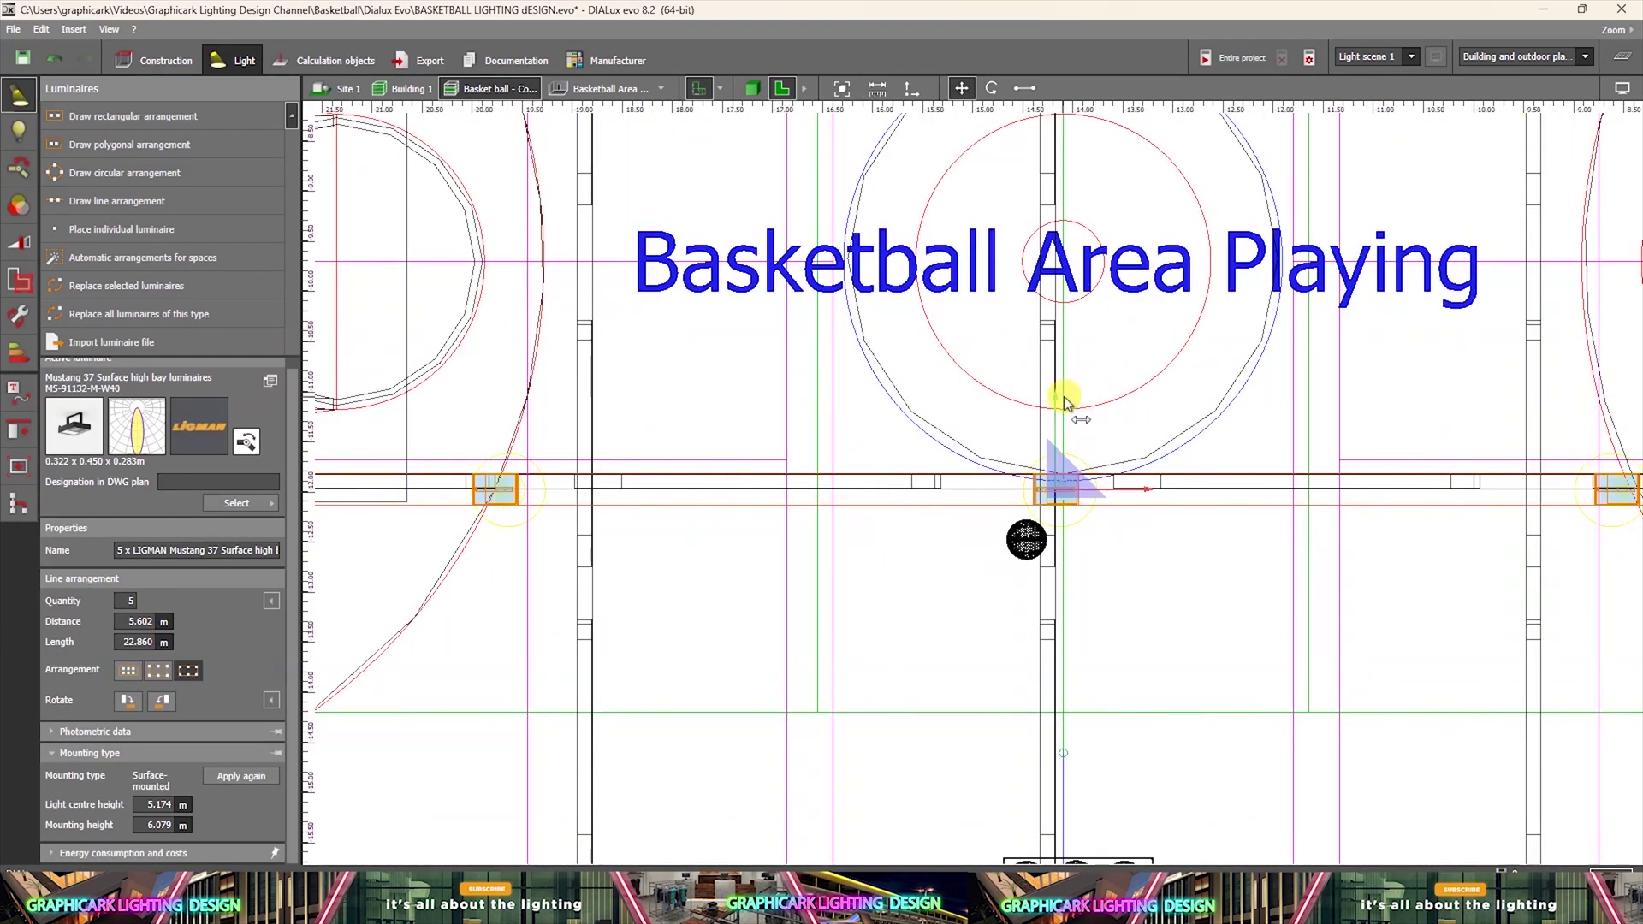
scroll(1077, 402, down, 4)
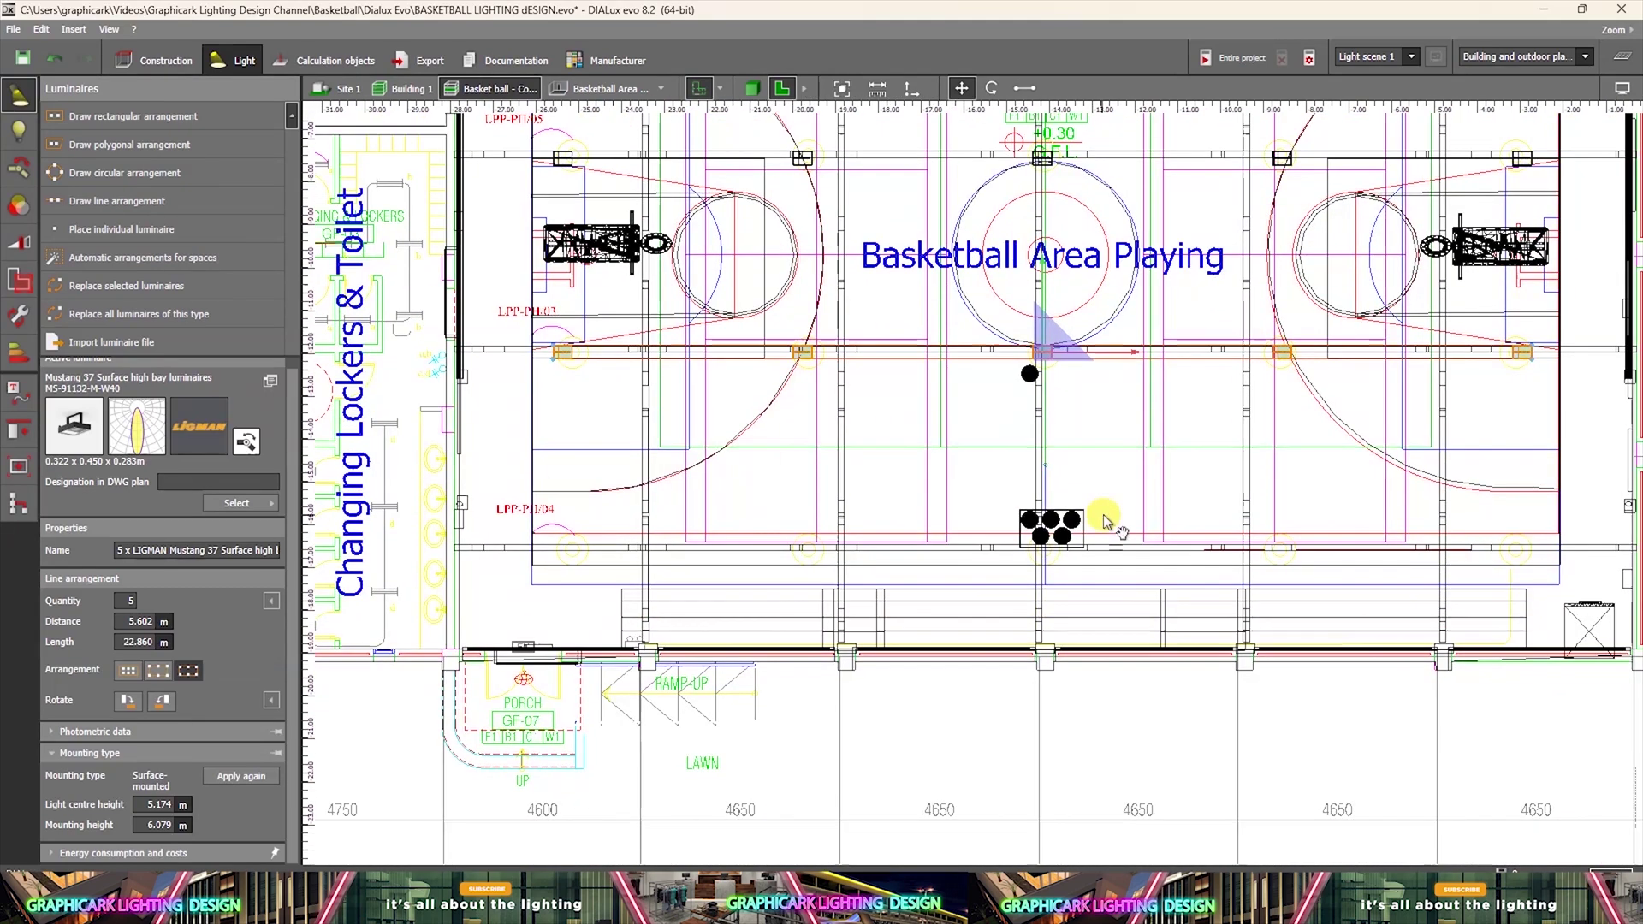
click(1041, 262)
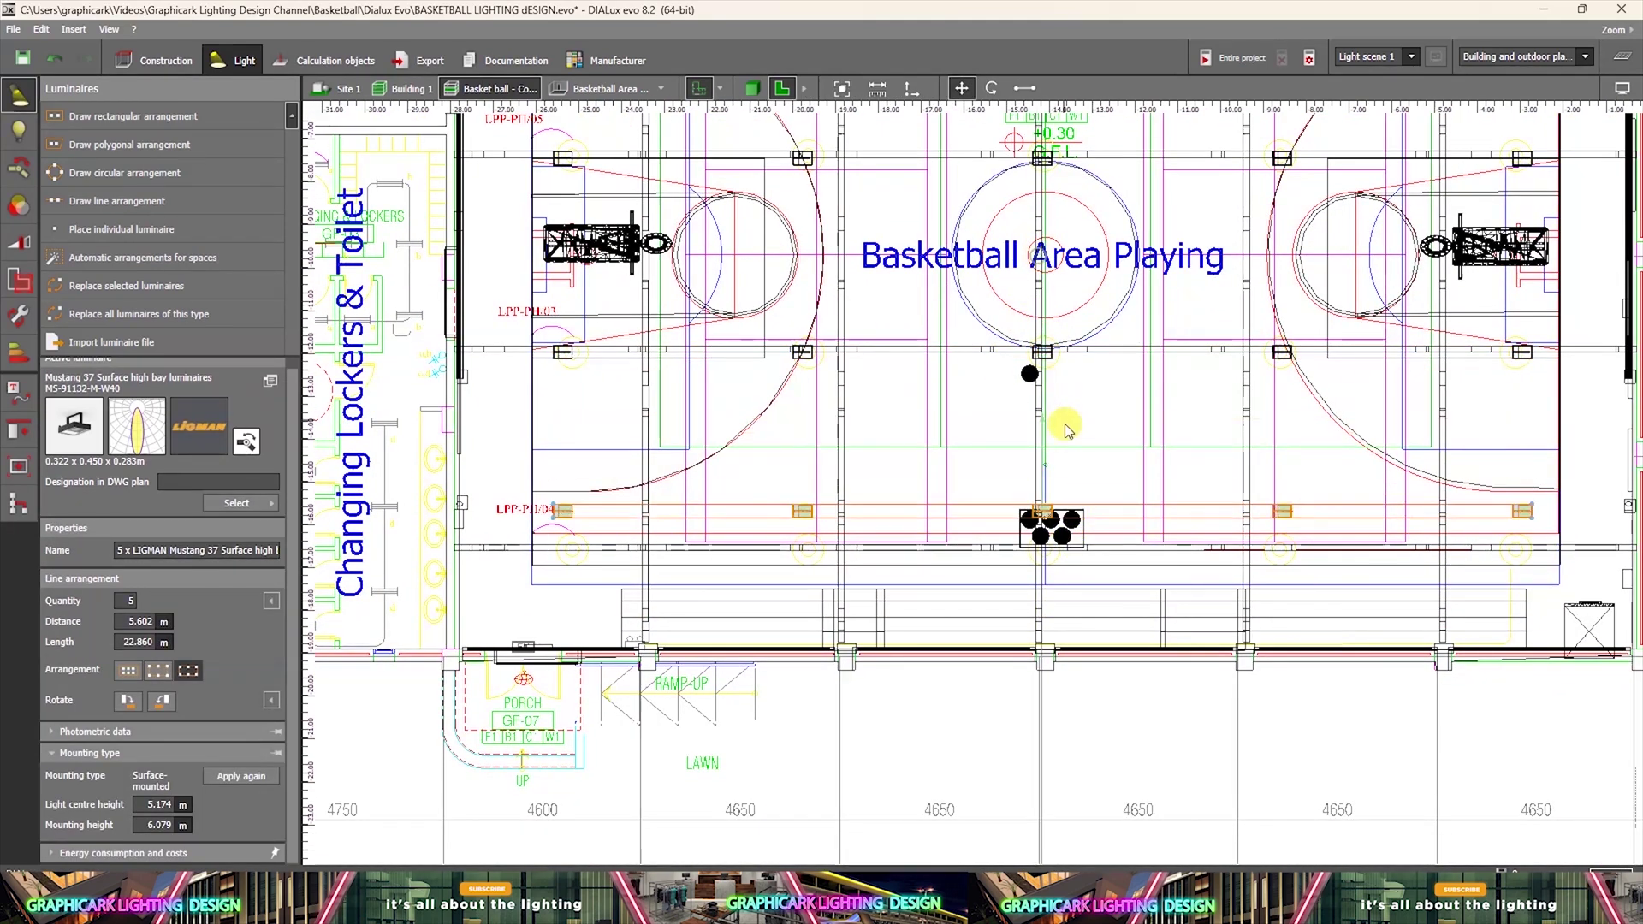
Check the fourth luminaire row against the roof trusses in 3D and in the side elevations.
click(738, 87)
drag(784, 707, 789, 7)
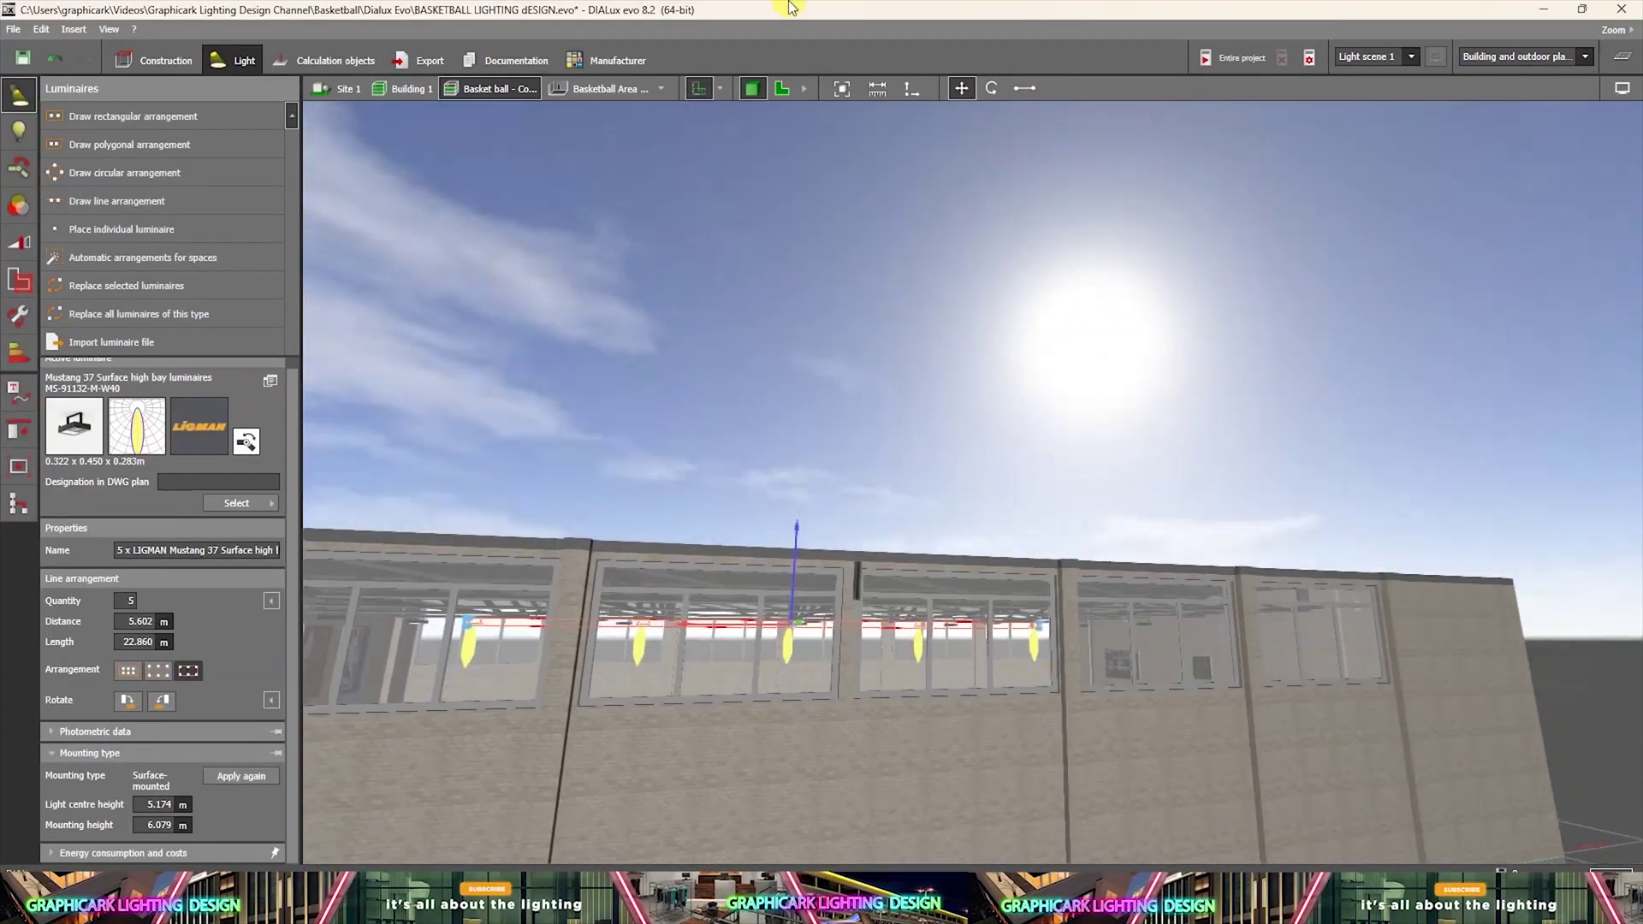
click(881, 89)
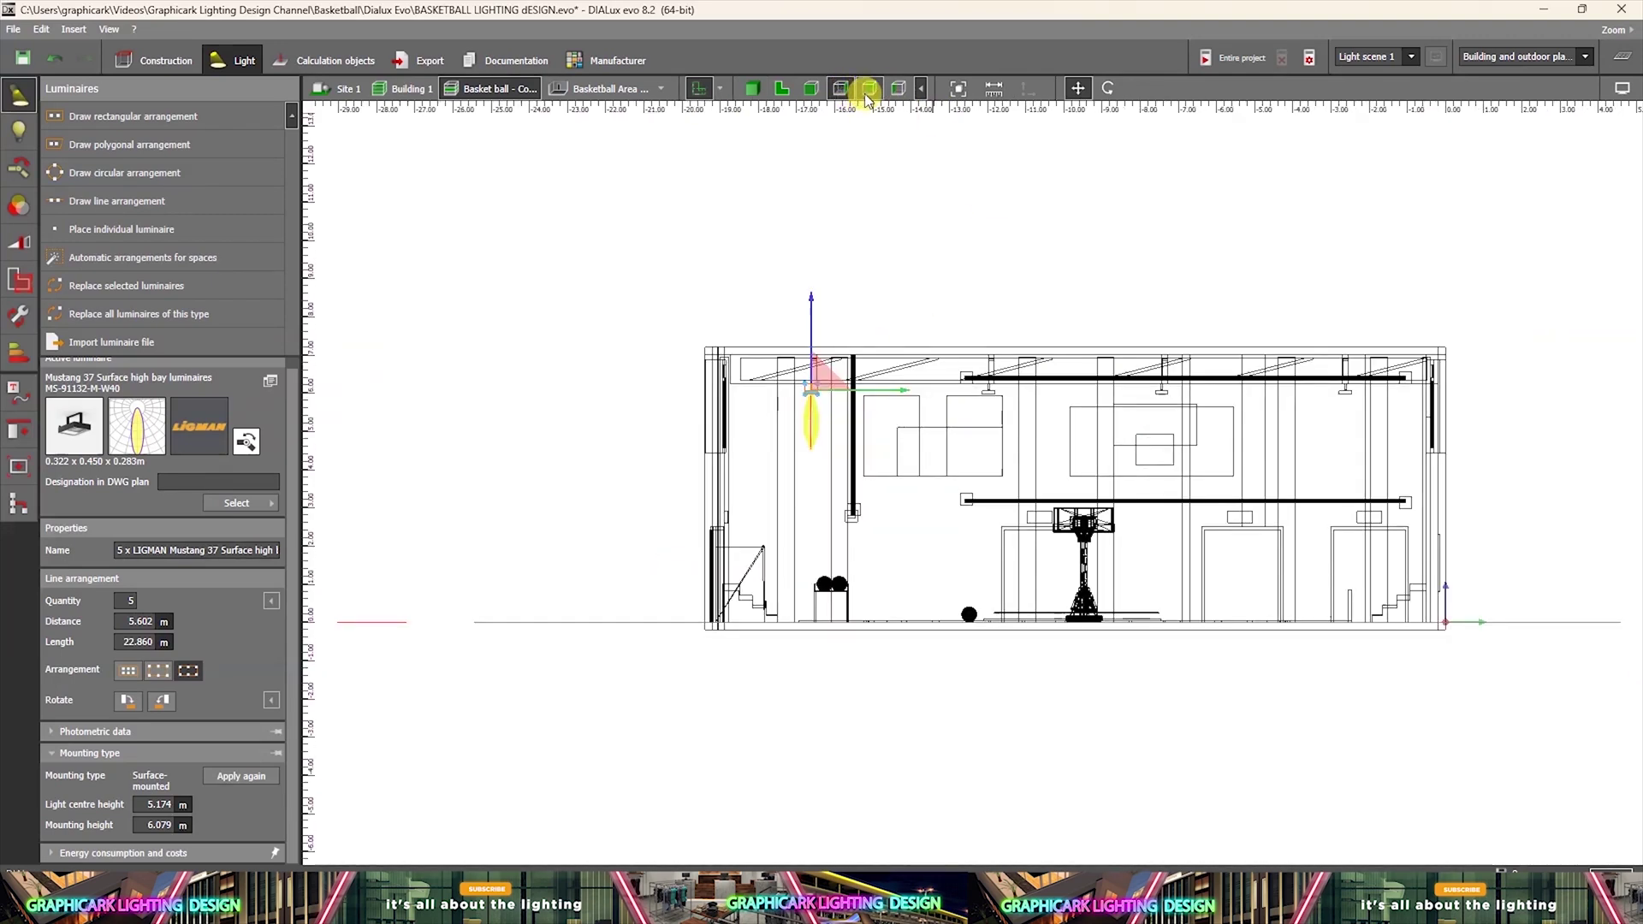
click(868, 92)
click(900, 90)
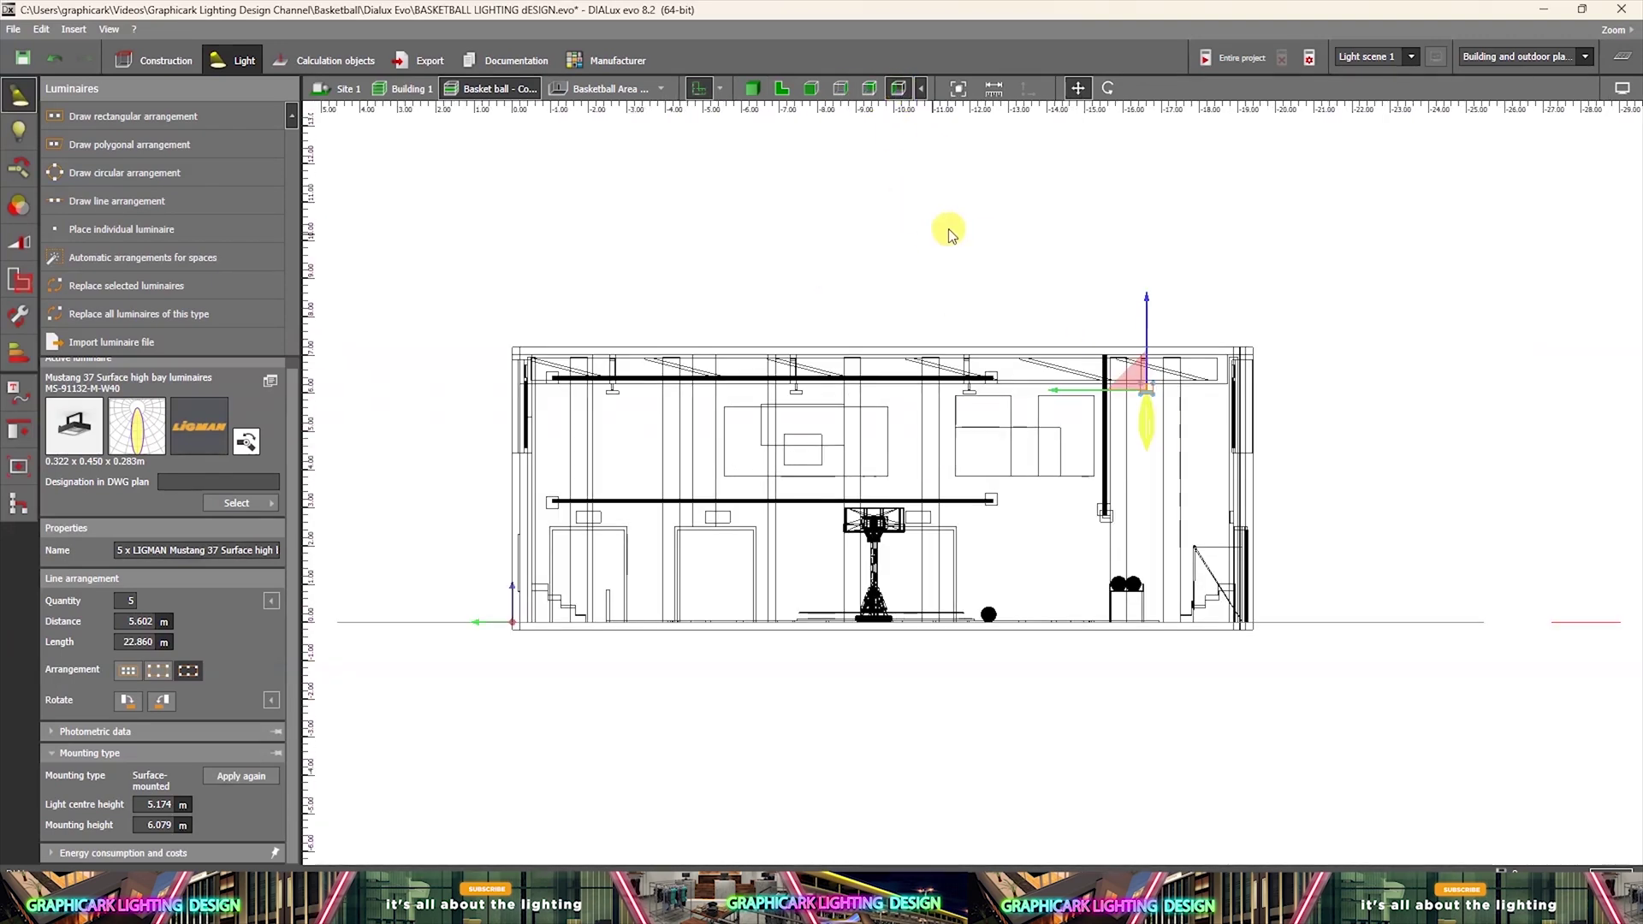
click(958, 214)
Inspect all the luminaire rows in 3D, from above the building and from inside the hall.
click(756, 90)
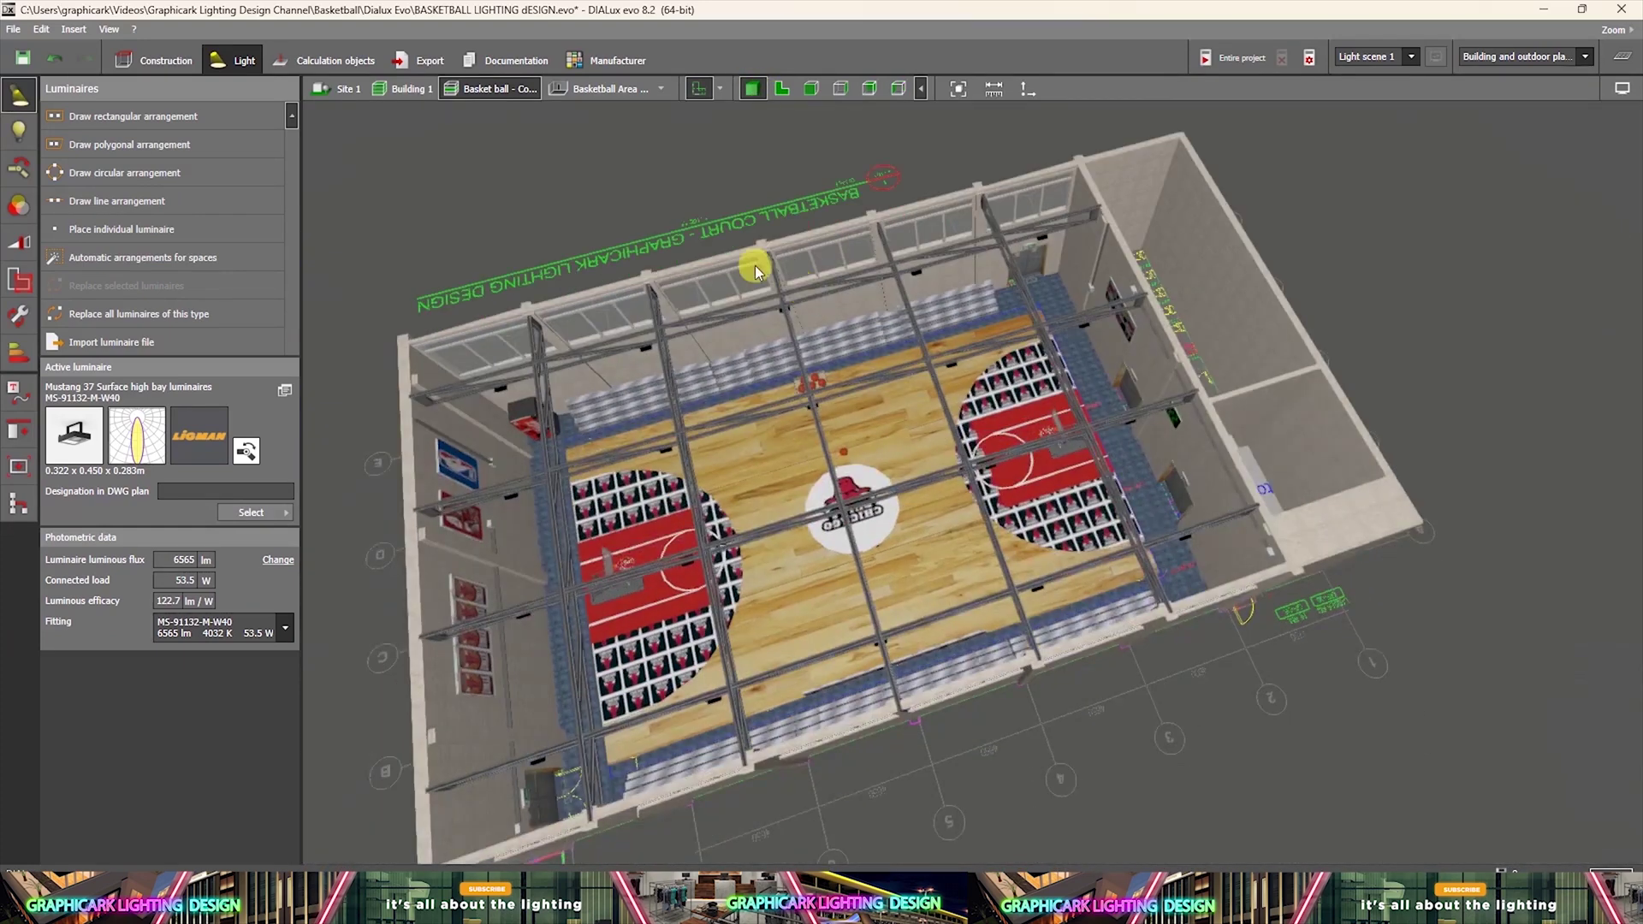
right_drag(755, 266, 1109, 281)
drag(1108, 281, 1103, 84)
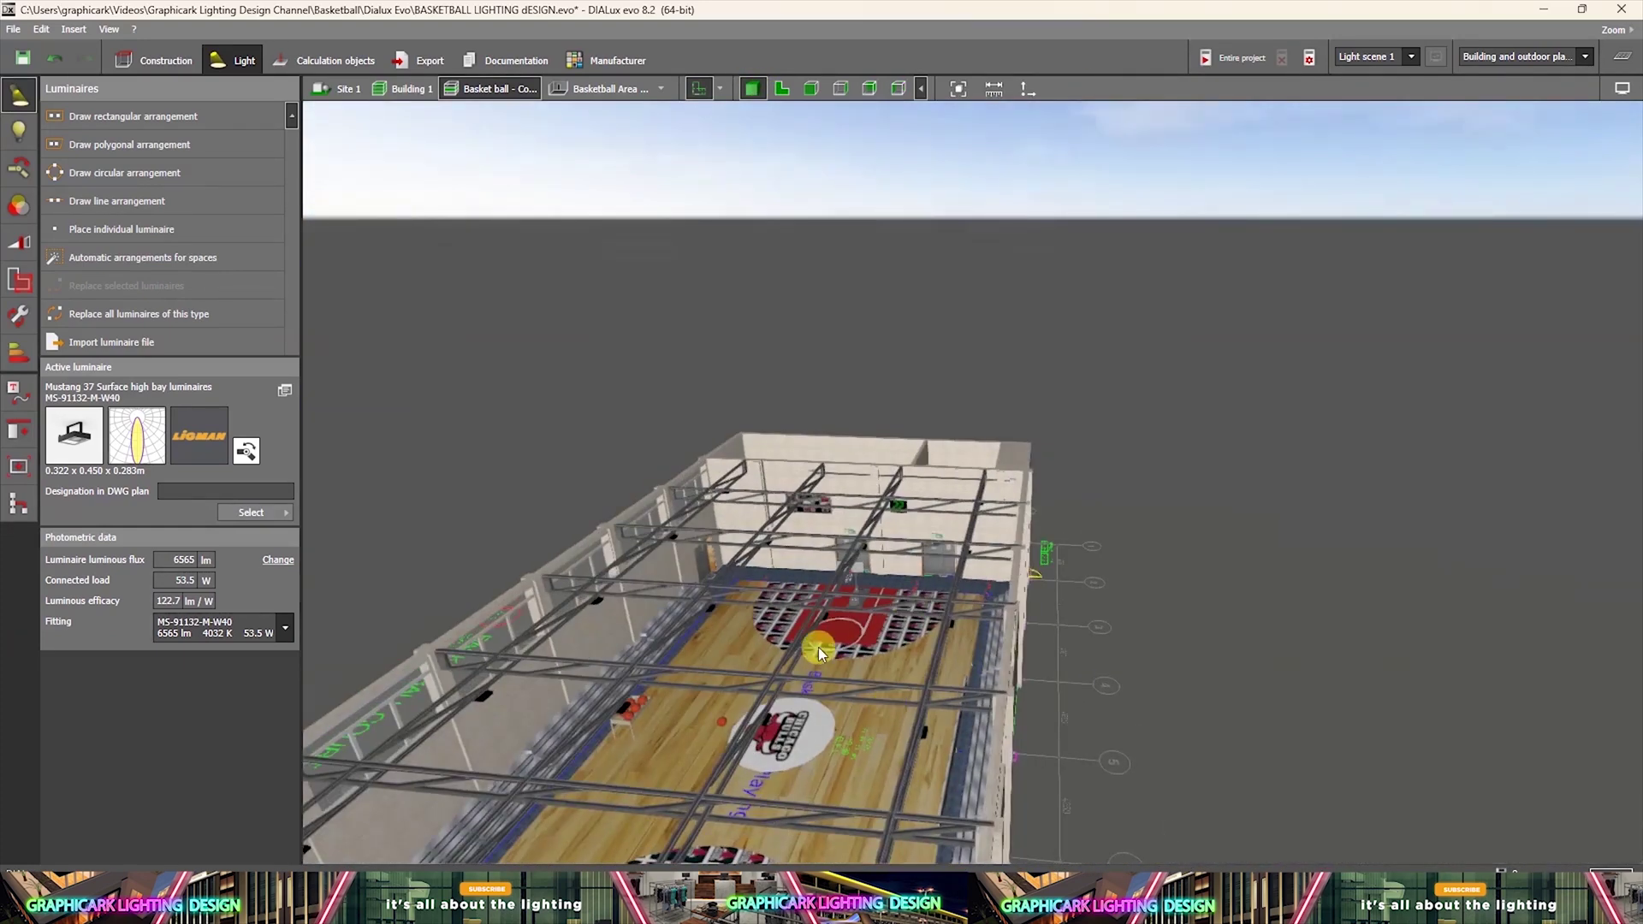
right_drag(818, 648, 853, 584)
scroll(851, 585, up, 5)
middle_drag(820, 600, 980, 566)
drag(981, 566, 1038, 573)
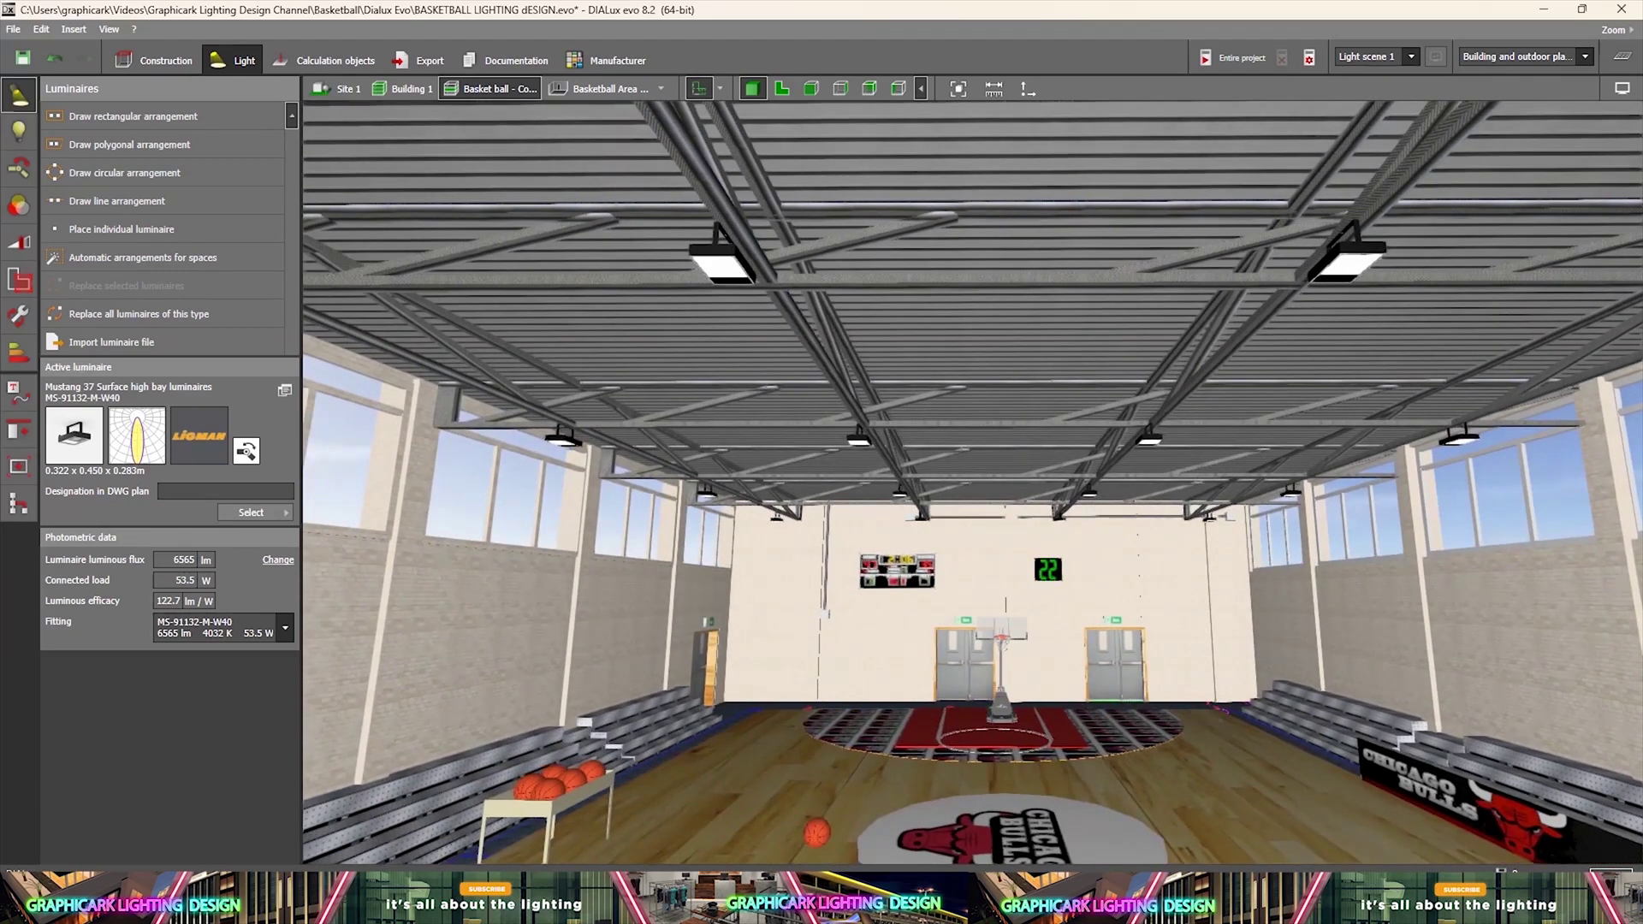
Calculate the lighting of the entire project for Light scene 1 and view the lit hall from court level.
click(1256, 56)
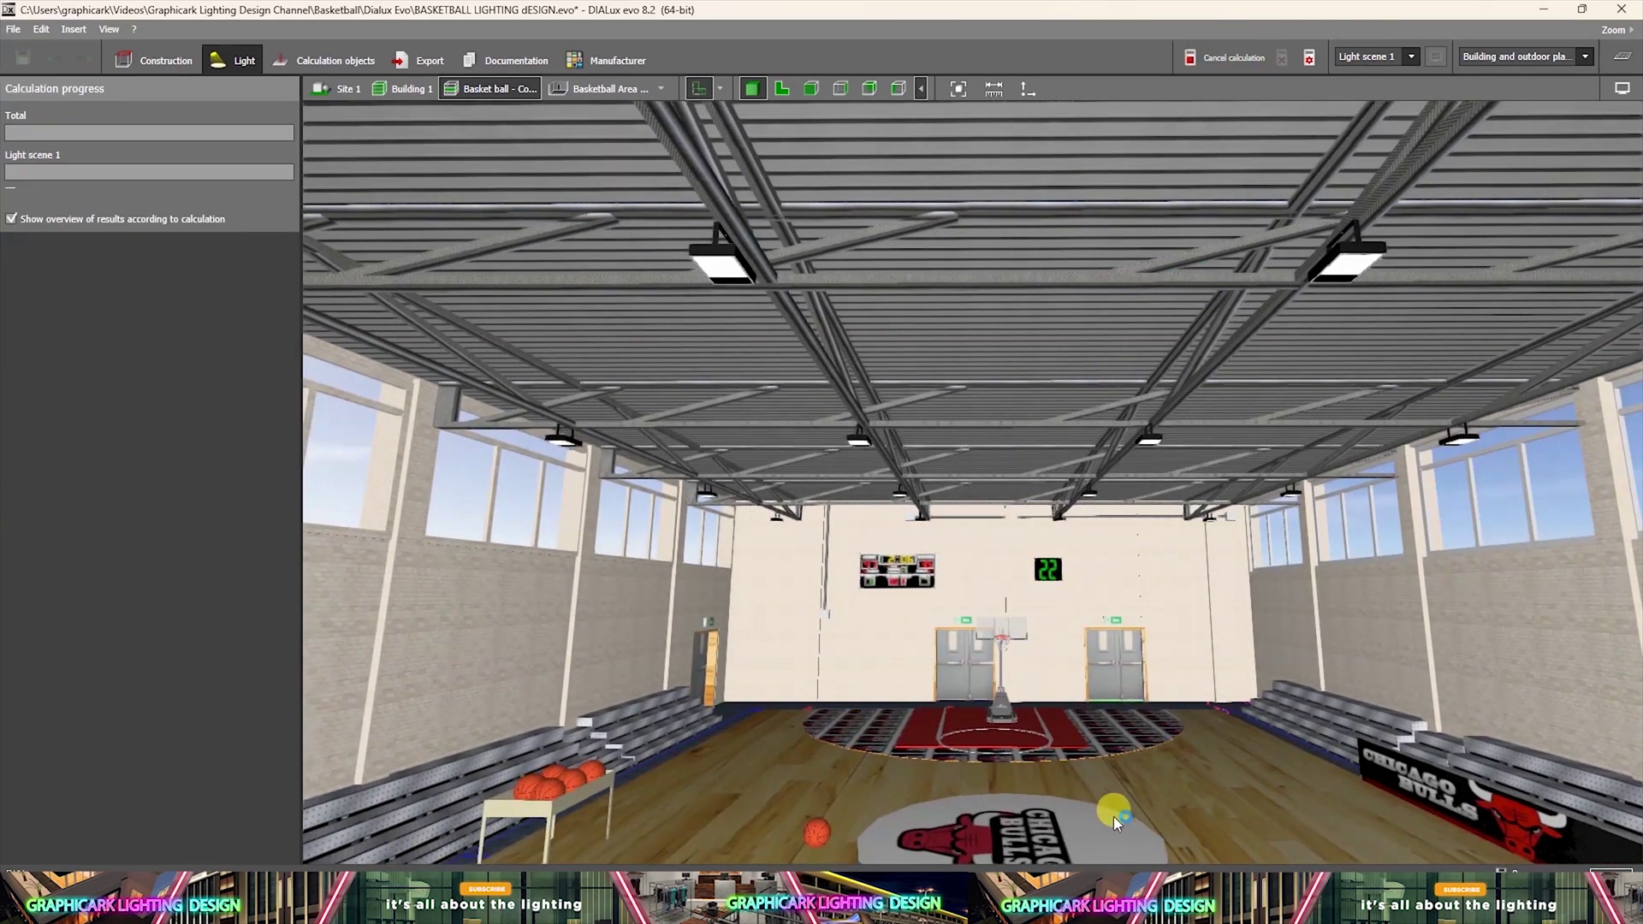
drag(1207, 574, 1137, 585)
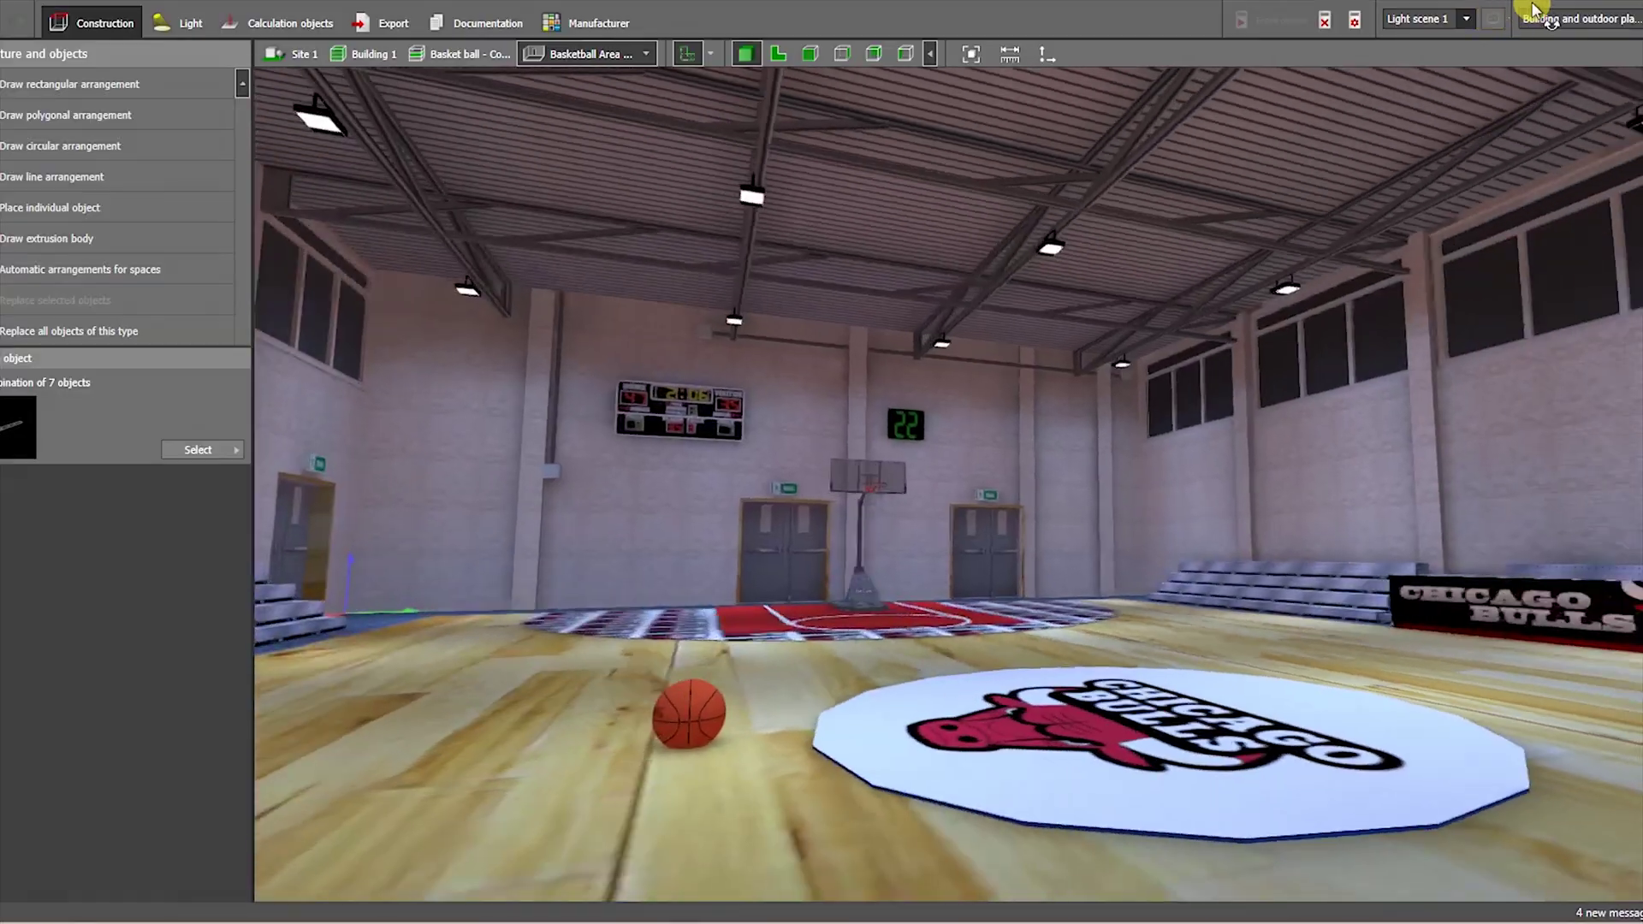
drag(993, 539, 1506, 41)
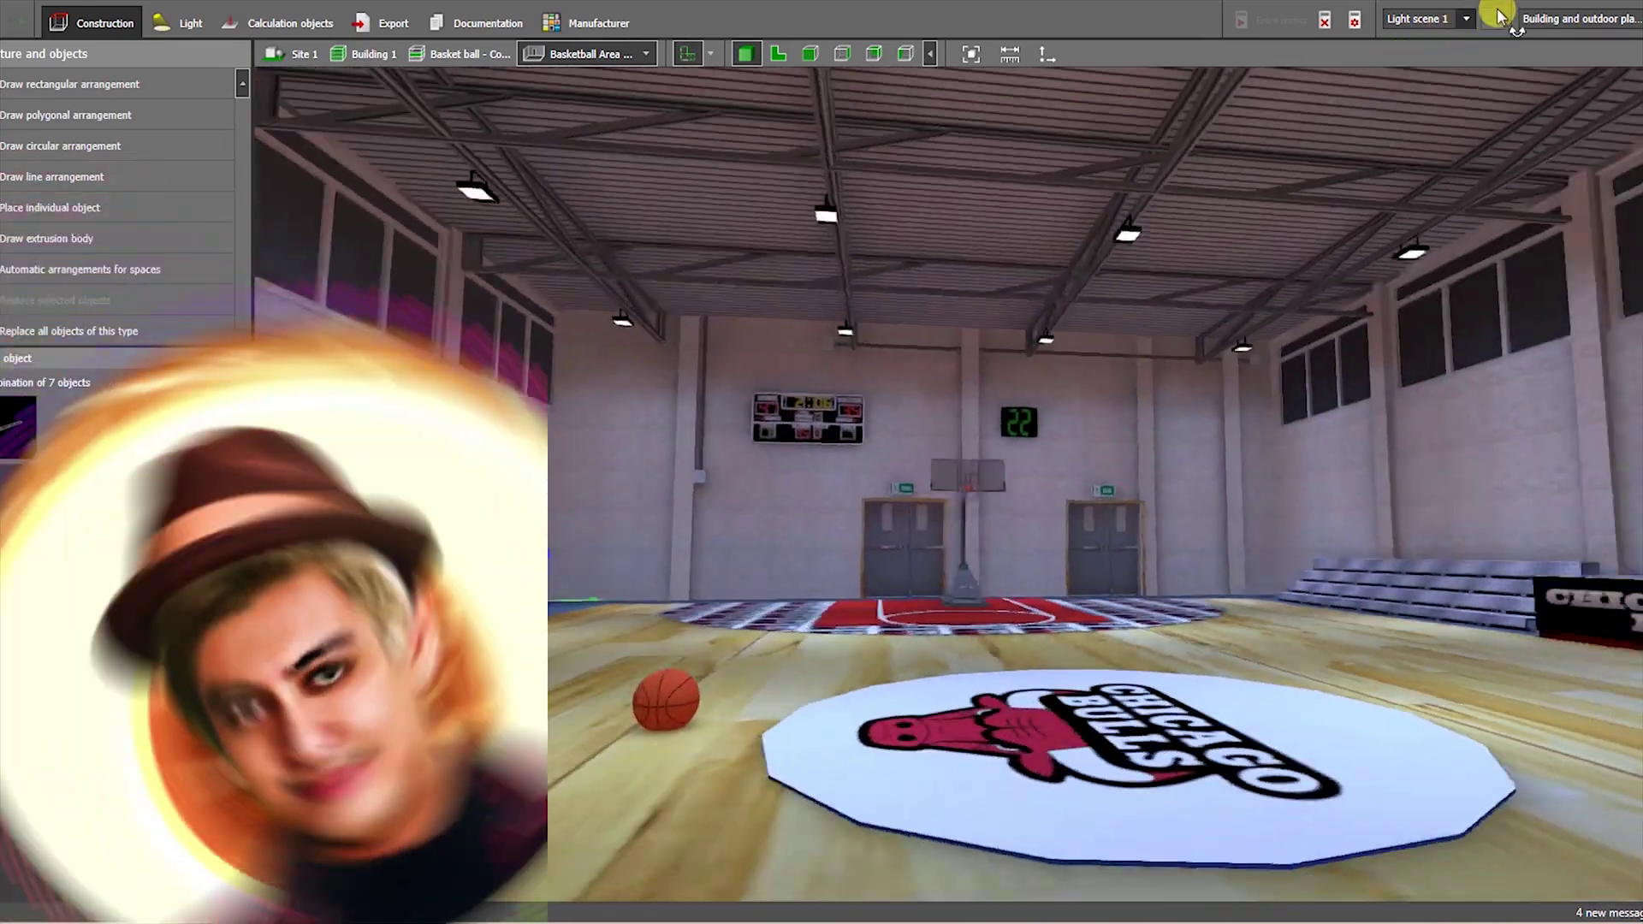